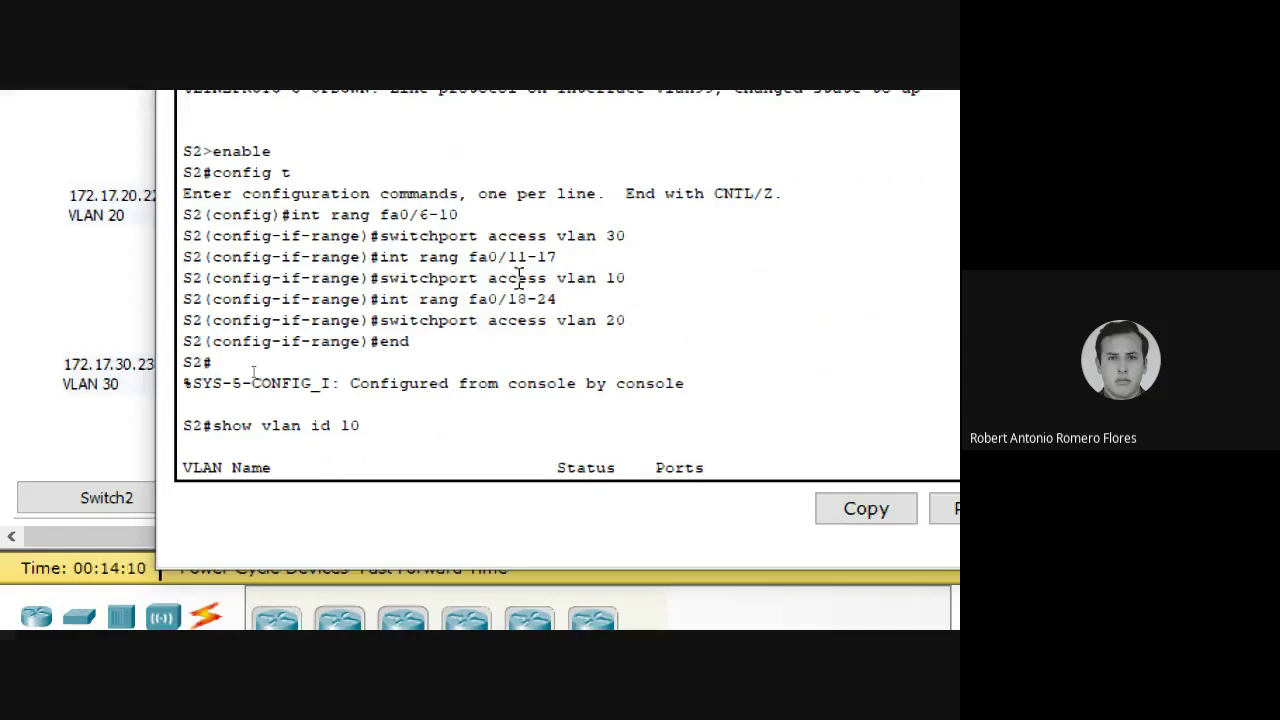
Save switch S2's running configuration with wr and display the details of VLAN 99
text(wr)
key(Return)
text(show vlan id 994)
key(BackSpace)
key(Return)
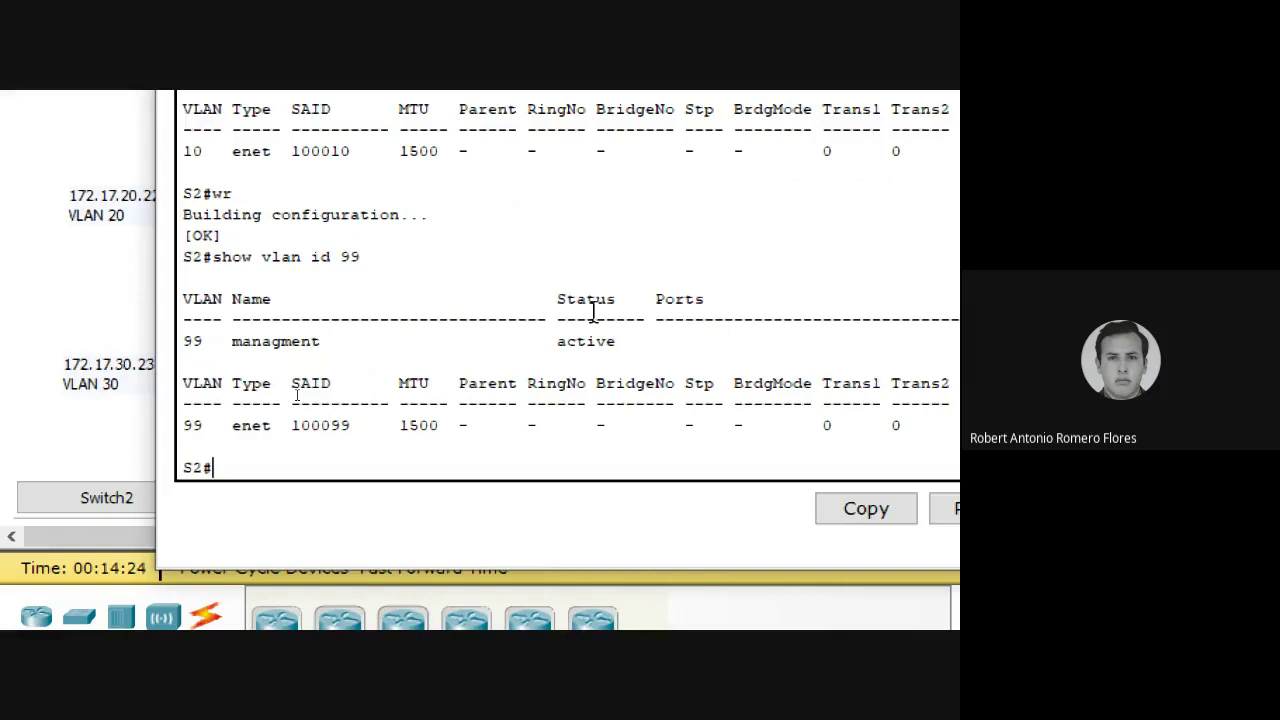
Assign IP address 172.17.99.11 with mask 255.255.255.0 to S2's VLAN 99 interface and return to privileged mode
text(config t)
key(Return)
text(int)
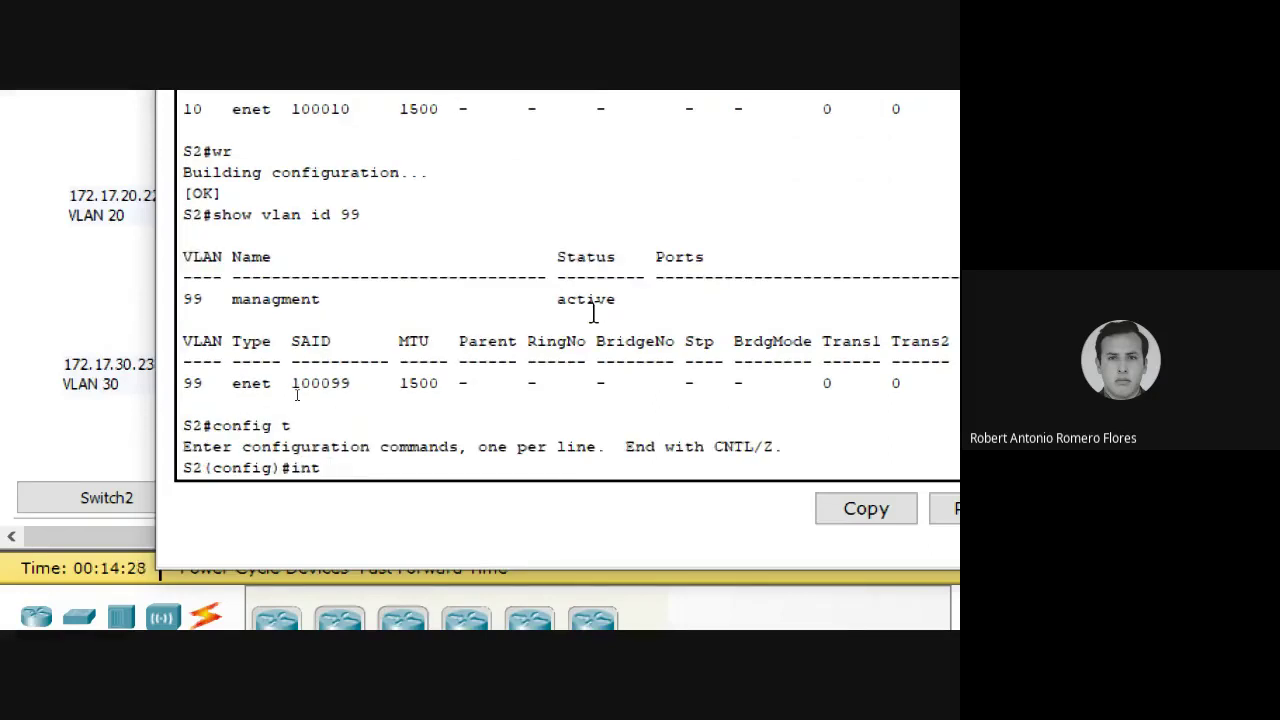
text( vlan 99)
key(Return)
text(ip )
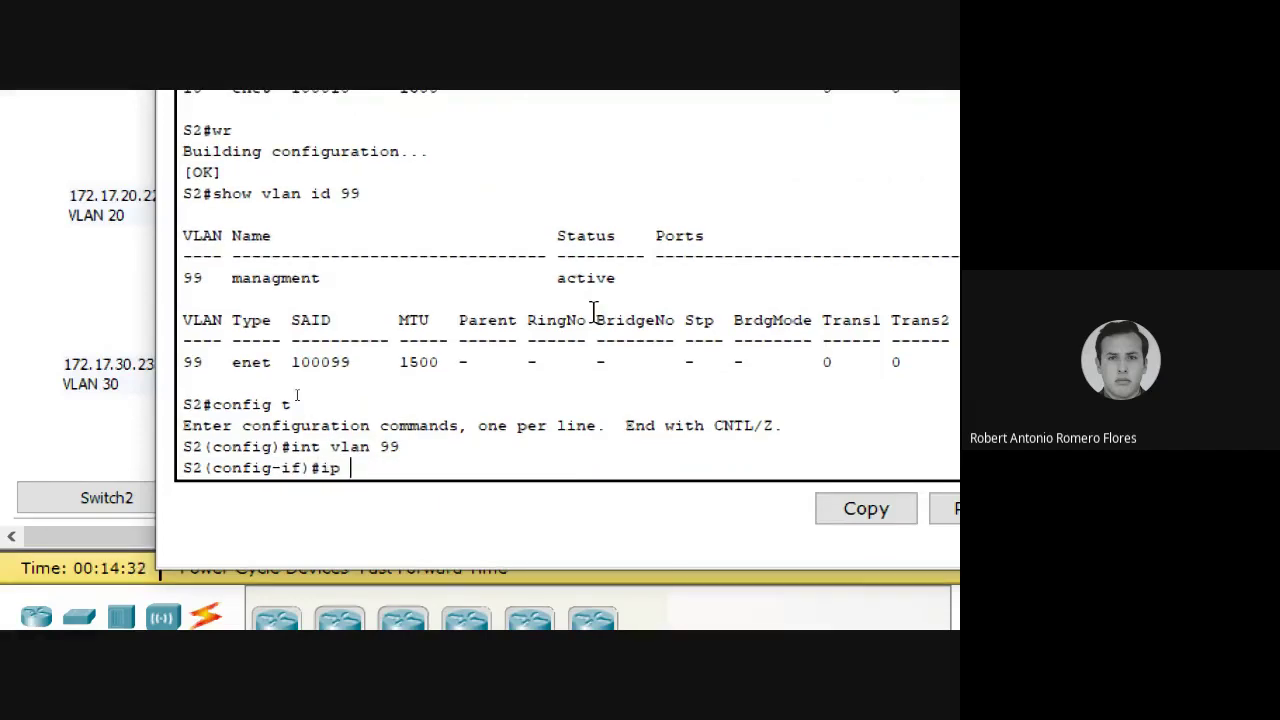
text(address 172)
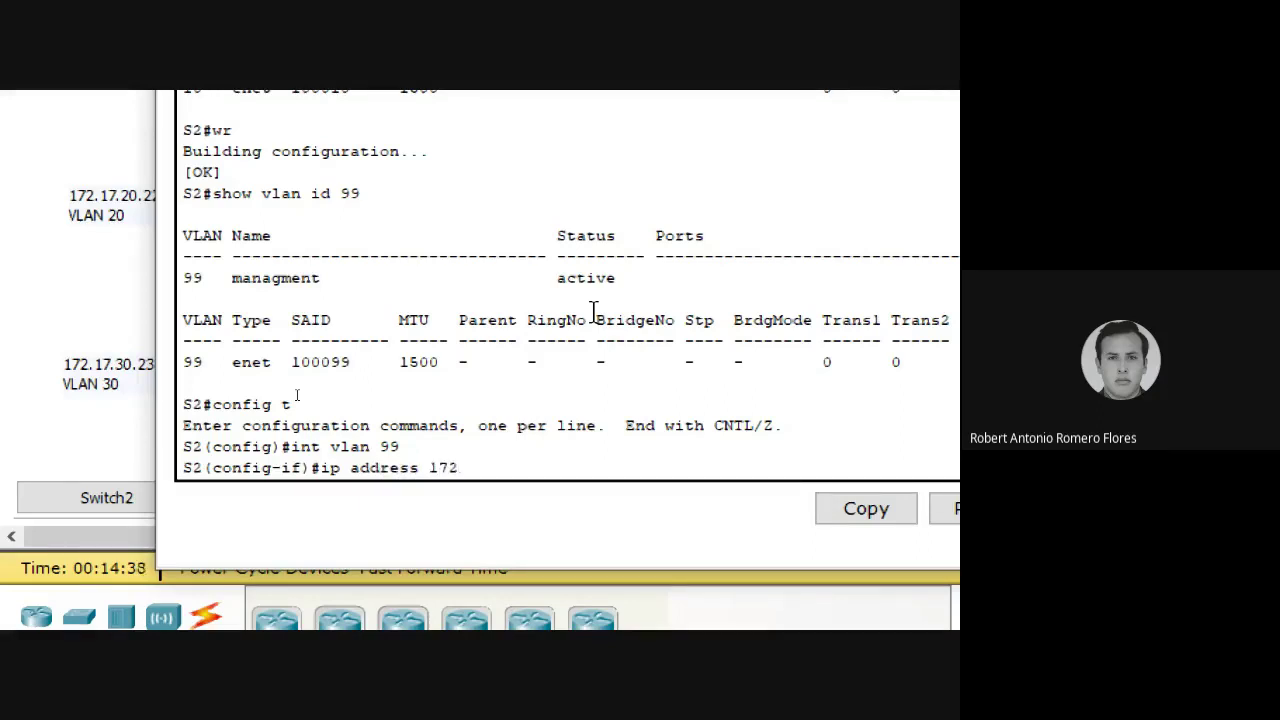
text(.17.99.11 255.255.255.0)
key(Return)
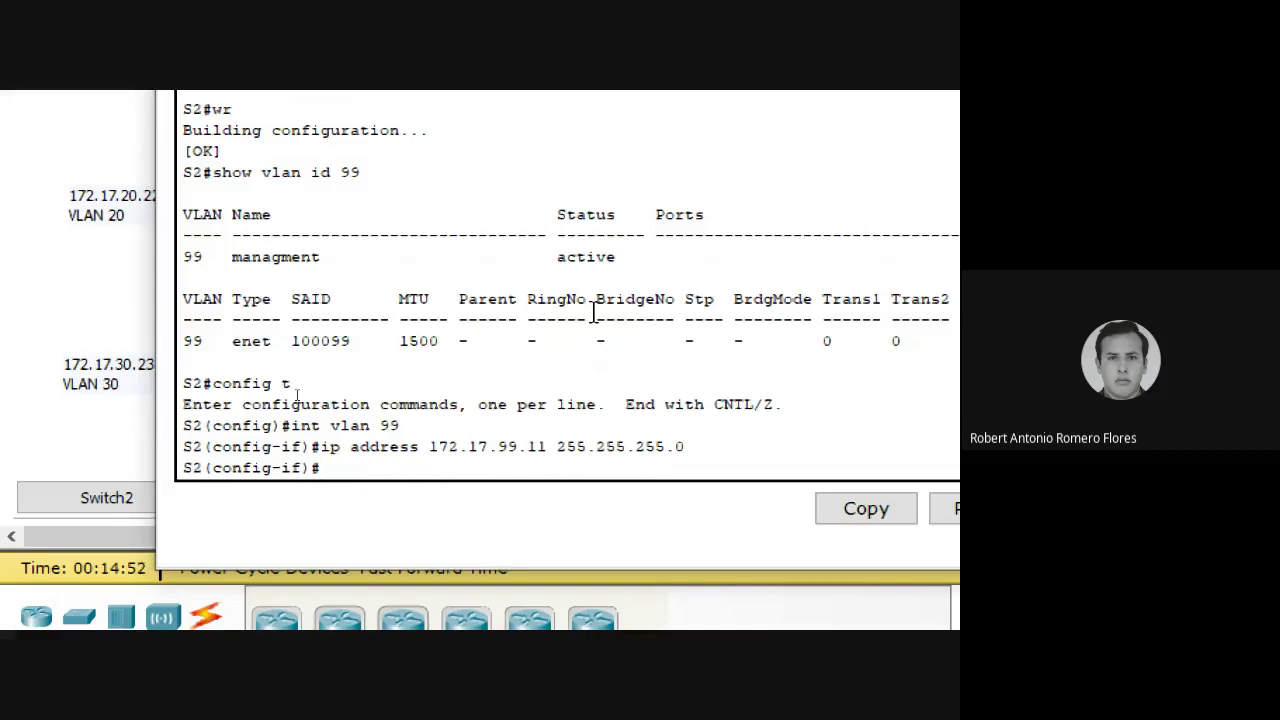
text(end)
key(Return)
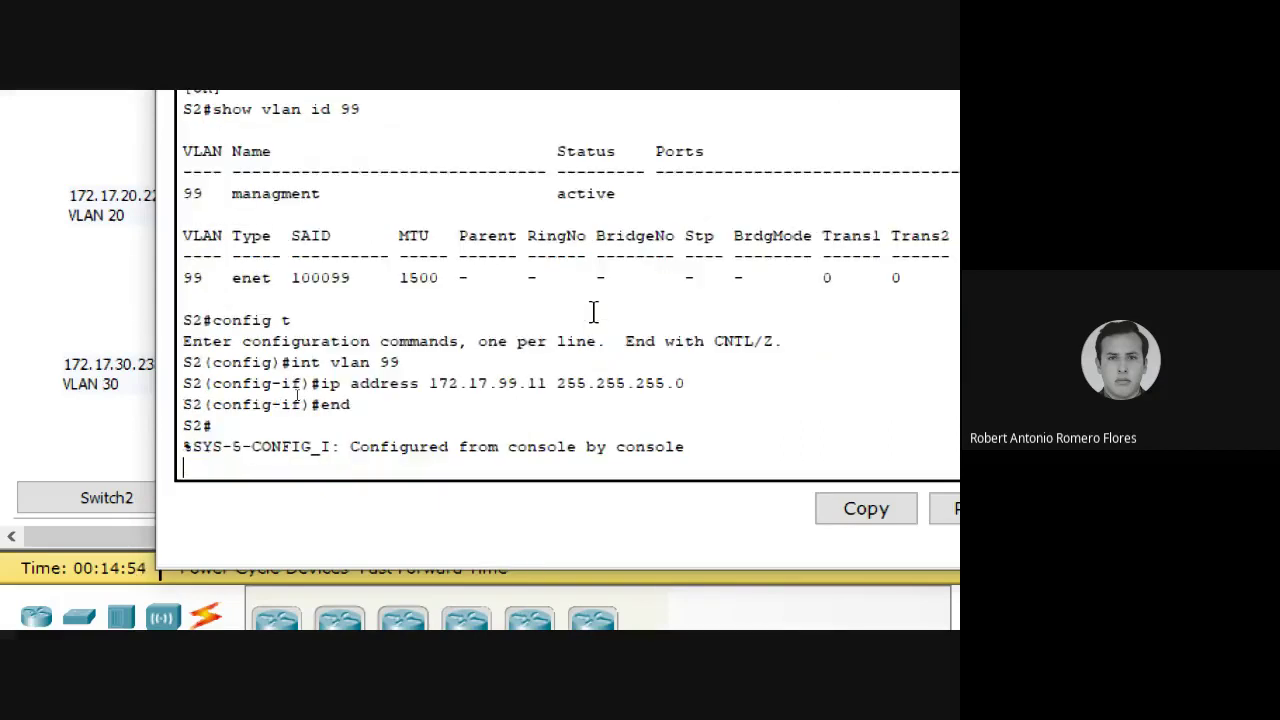
Display VLAN 99's details again and review the brief VLAN list with its port assignments on S2
key(Return)
key(Up)
key(Up)
key(Return)
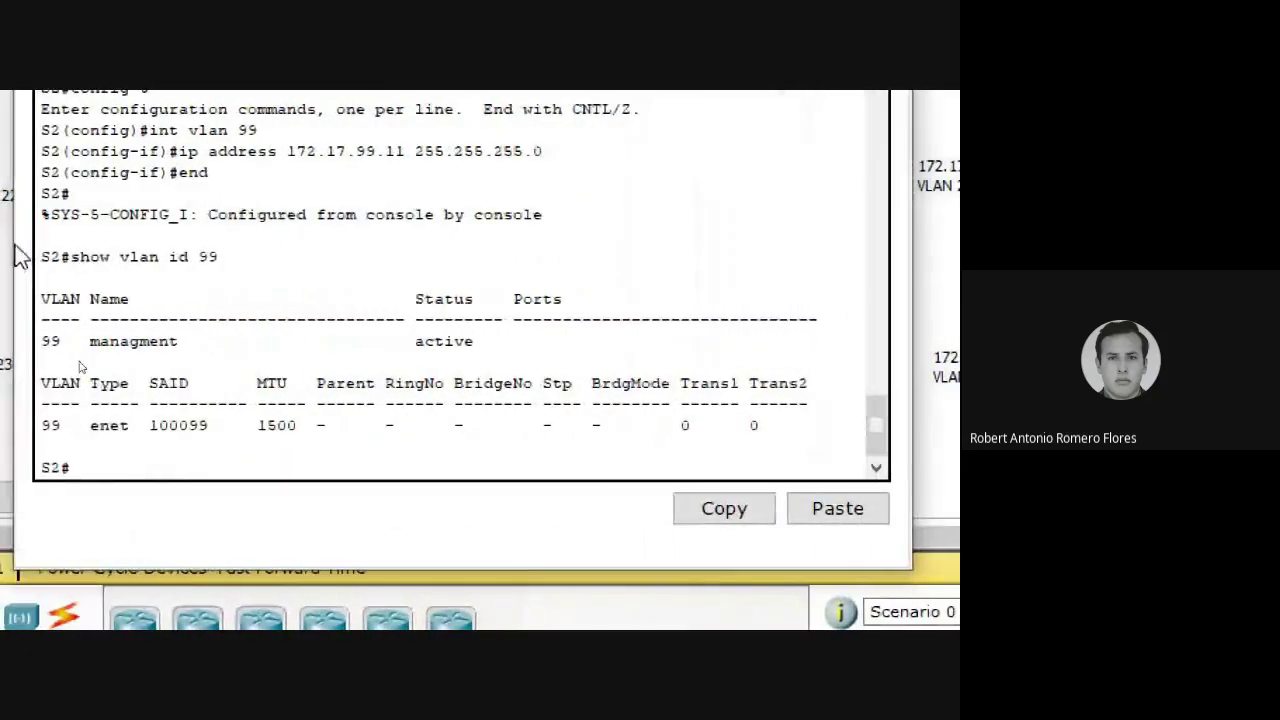
text(show)
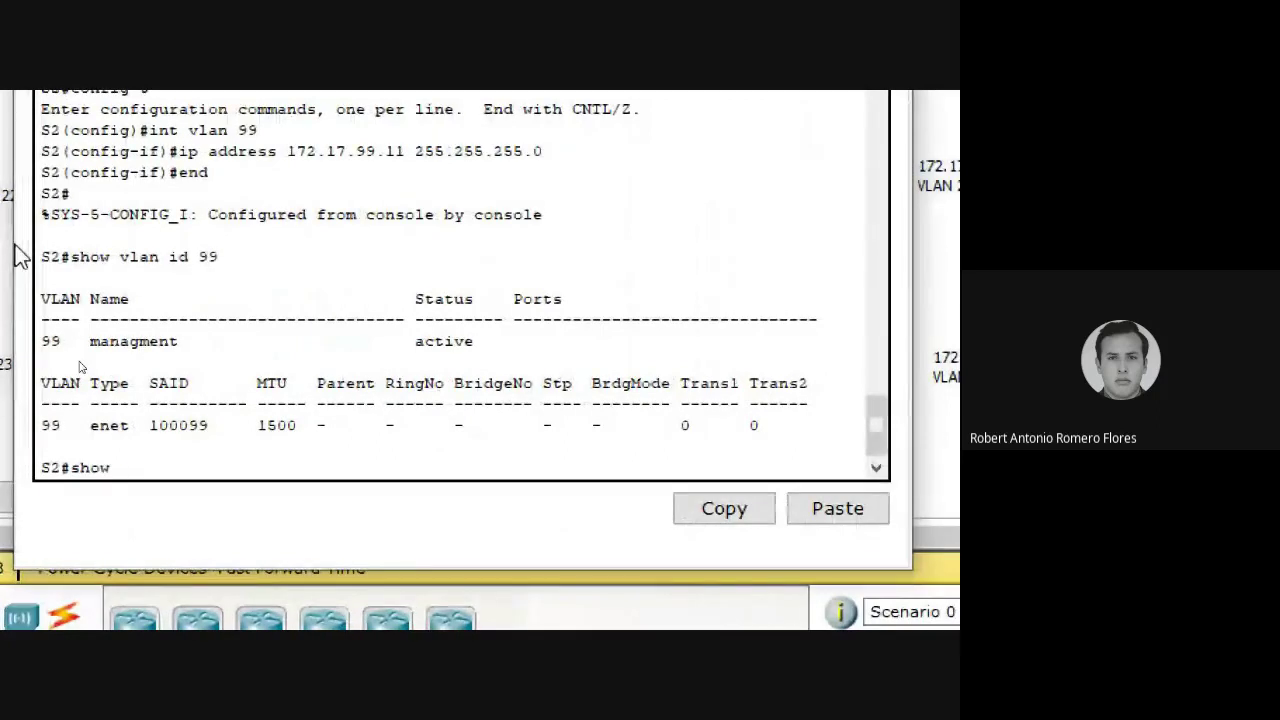
text( vlan brief)
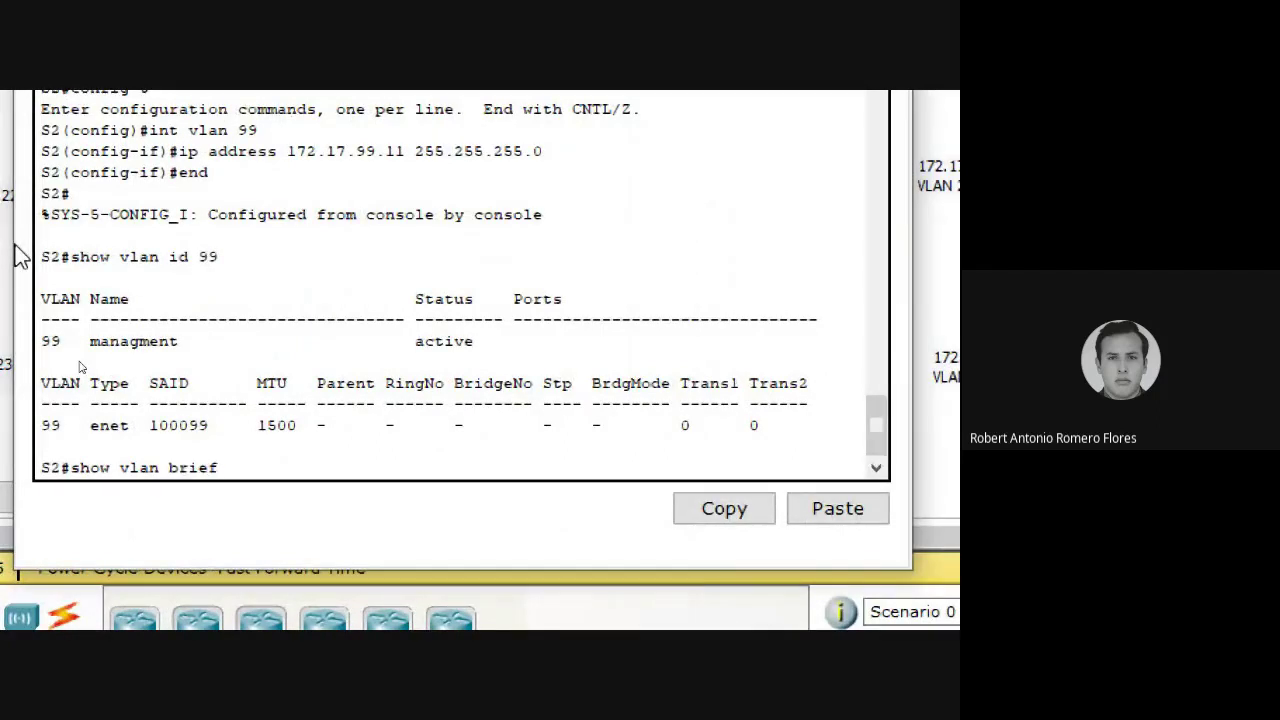
key(Return)
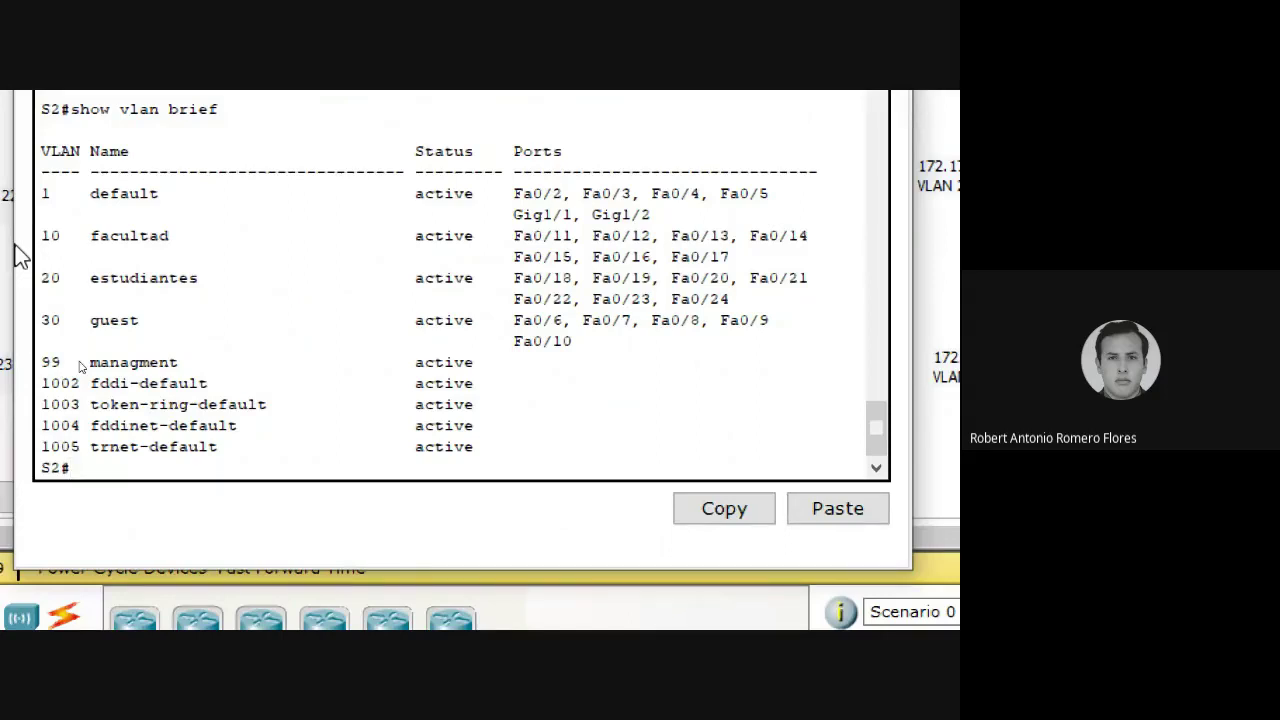
scroll(75, 235, up, 5)
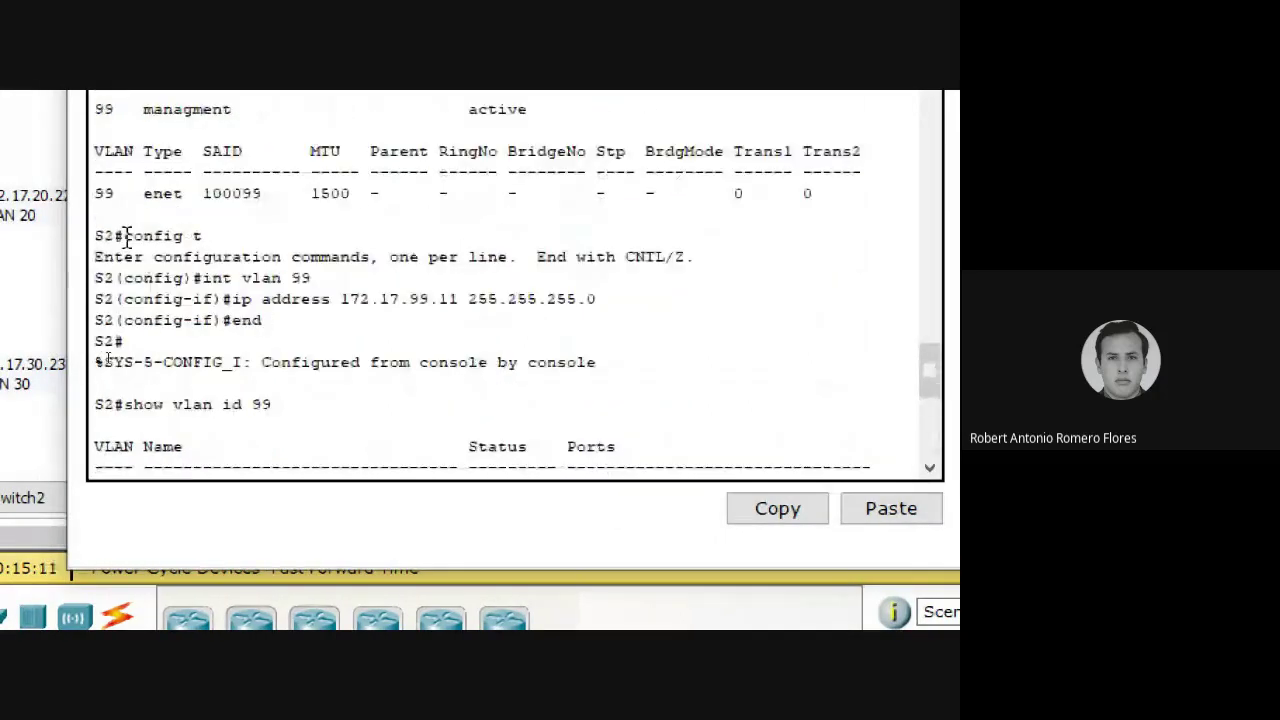
scroll(127, 236, down, 5)
Display S2's running configuration and read it through to the end, checking the switchport, VLAN and Vlan99 interface settings
text(shwo)
key(BackSpace)
key(BackSpace)
text(ow run)
key(Return)
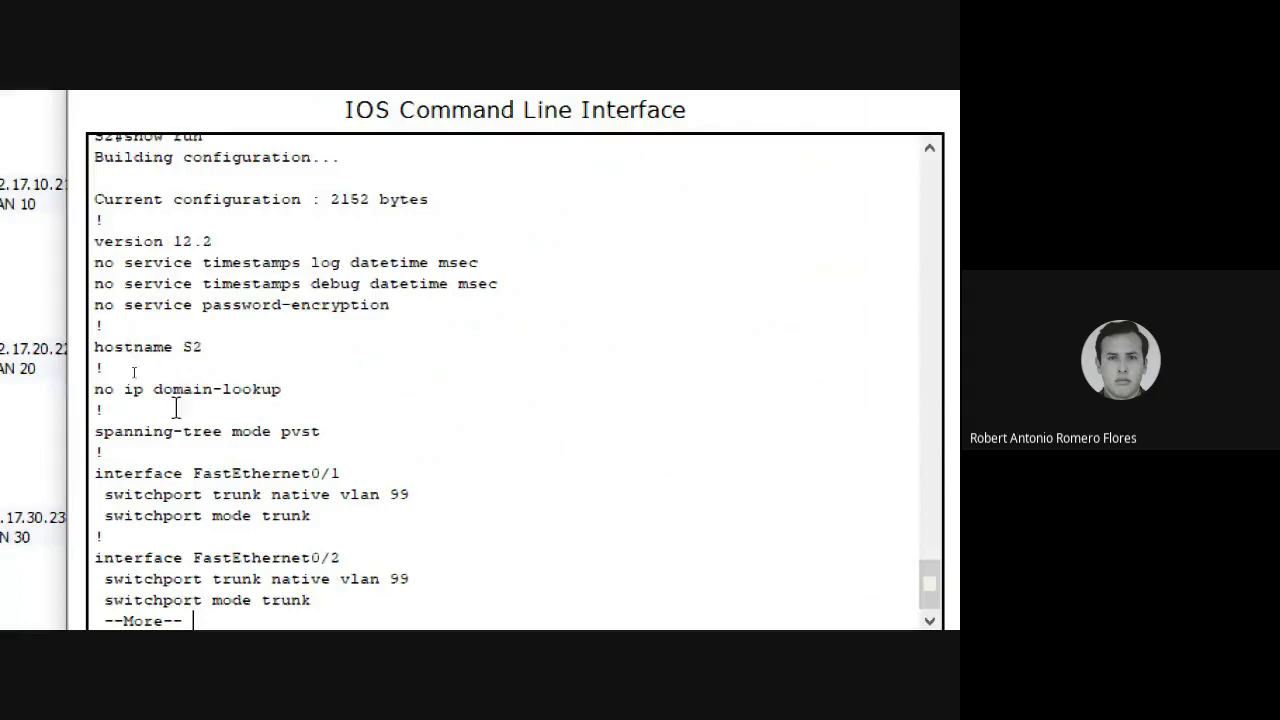
key(Return)
key(Return)
key(Return)
key(Return)
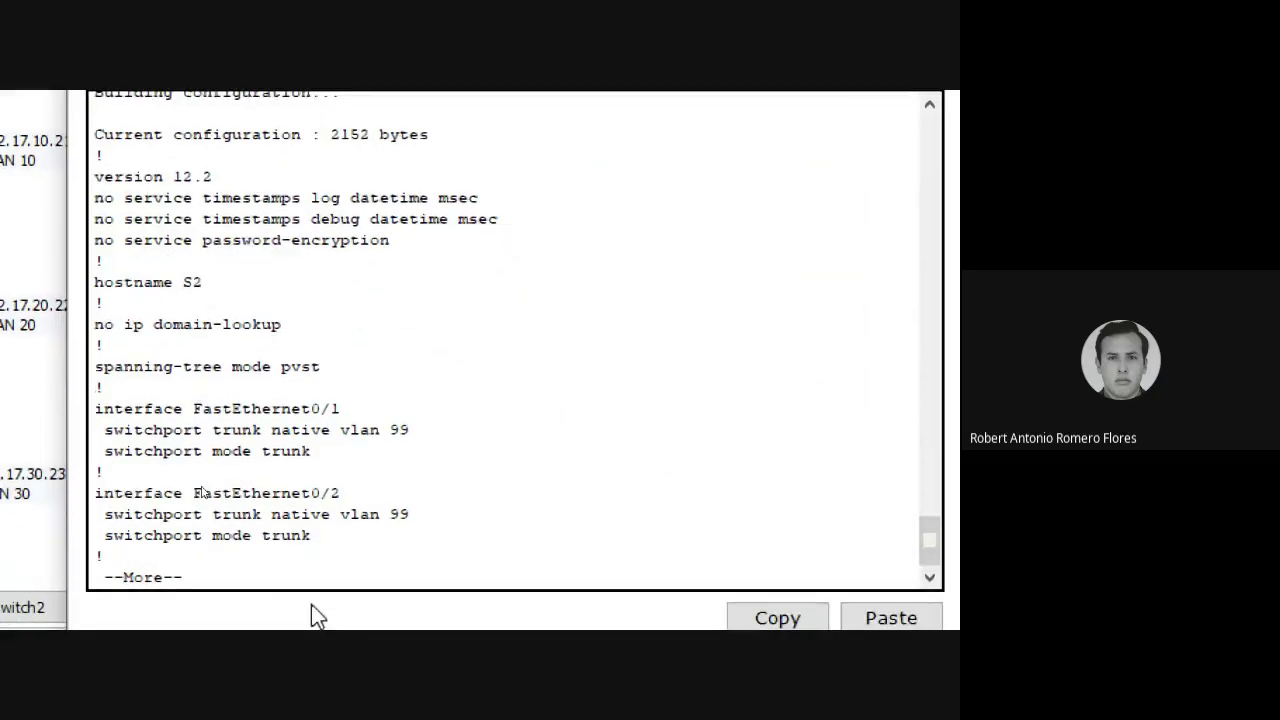
key(Return)
key(Return)
key(Return)
key(Return)
key(Return)
key(Return)
key(Return)
key(Return)
key(Return)
key(Return)
key(Return)
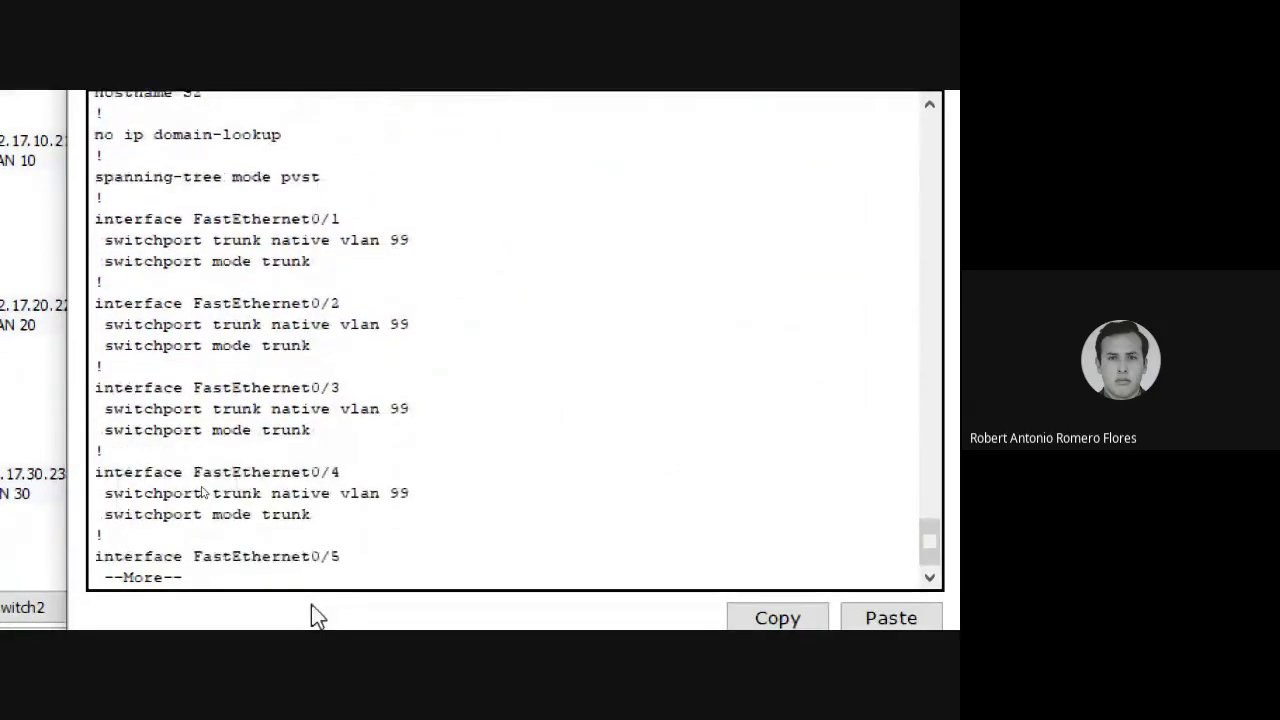
key(Return)
key(Return)
key(Return)
key(Return)
key(Return)
key(Return)
key(Return)
key(Return)
key(Return)
key(Return)
key(Return)
key(Return)
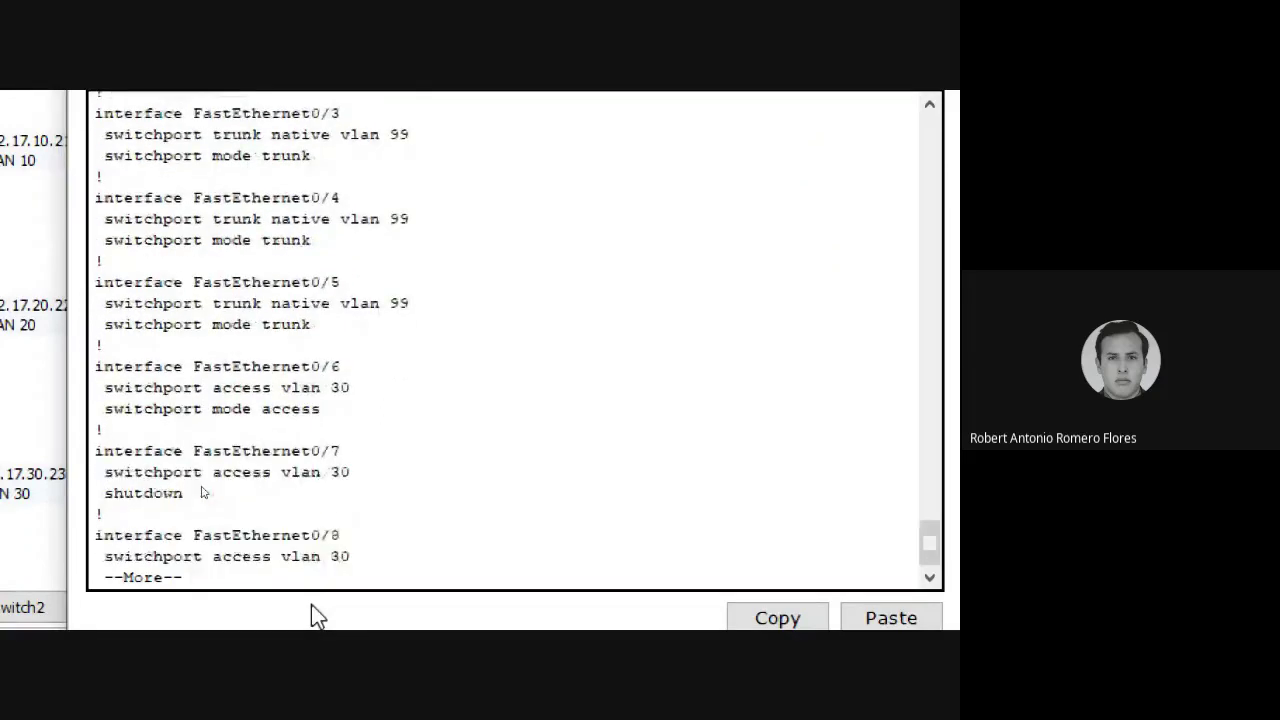
key(Return)
key(Return)
key(Return)
key(Return)
key(Return)
key(Return)
key(Return)
key(Return)
key(Return)
key(Return)
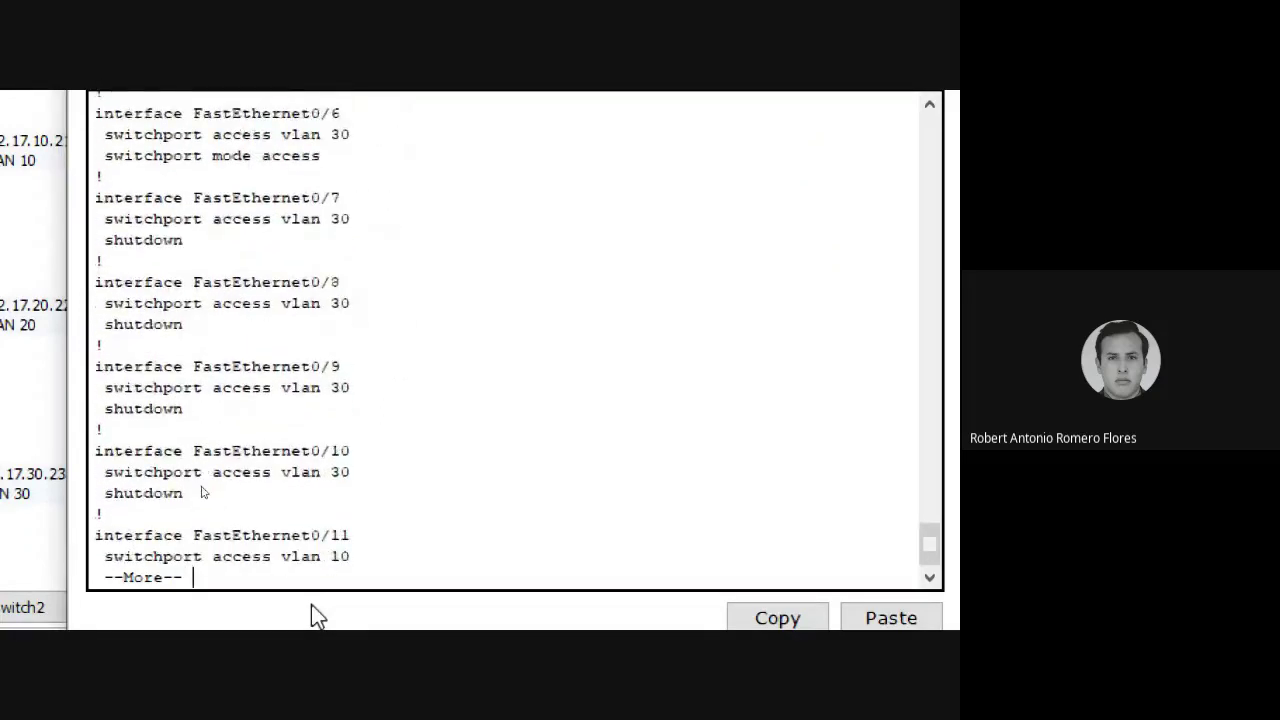
key(Return)
key(Return)
key(Return)
key(Return)
key(Return)
key(Return)
key(Return)
key(Return)
key(Return)
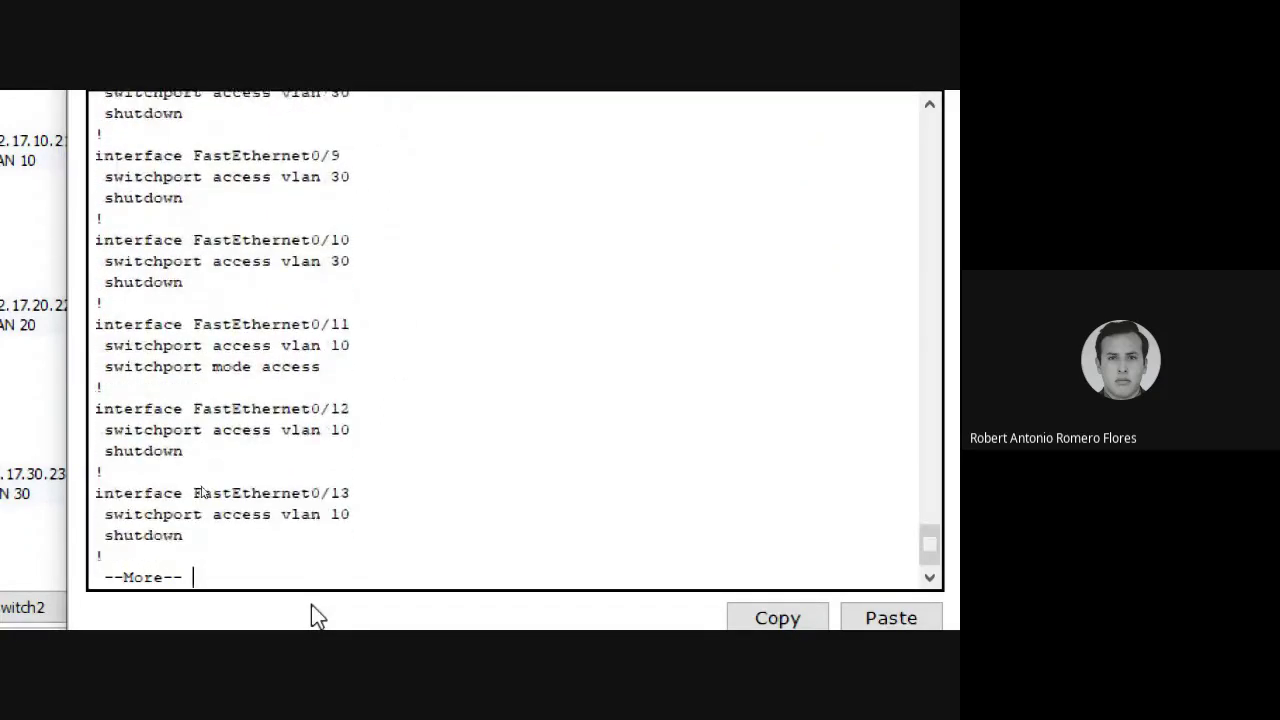
key(Return)
key(Return)
key(Return)
key(Return)
key(Return)
key(Return)
key(Return)
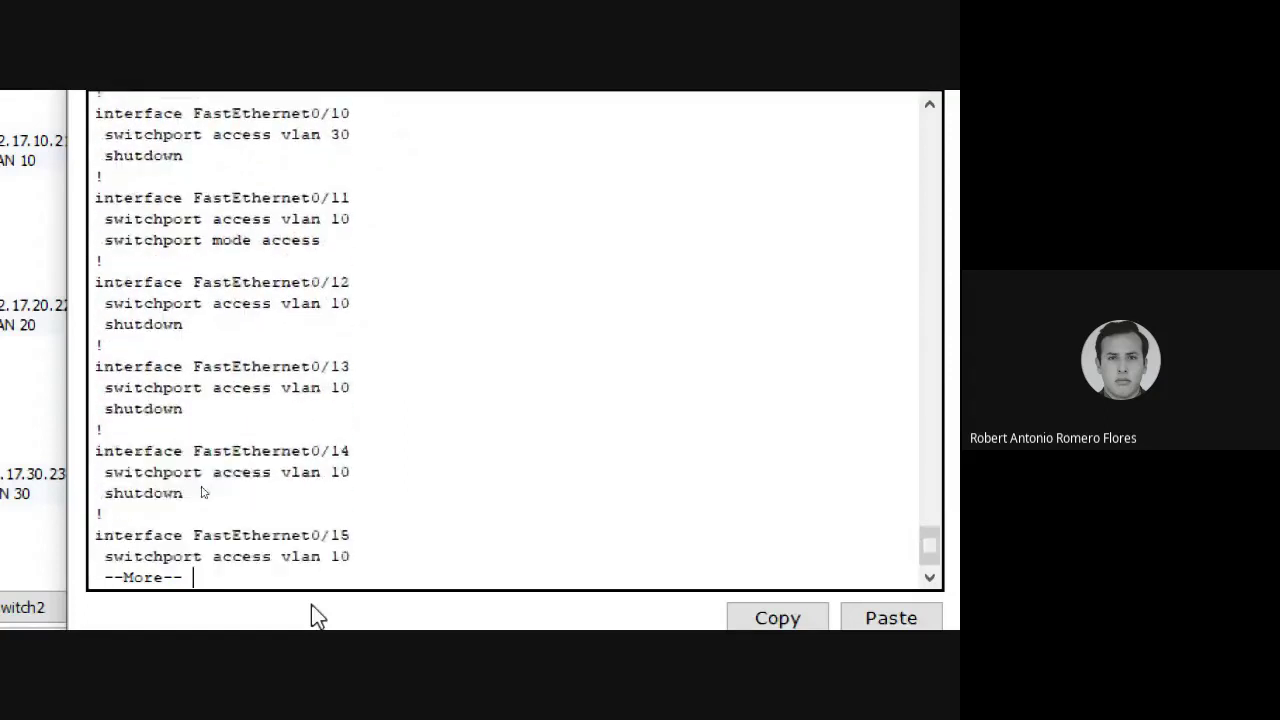
key(Return)
key(Return)
key(Return)
key(Return)
key(Return)
key(Return)
key(Return)
key(Return)
key(Return)
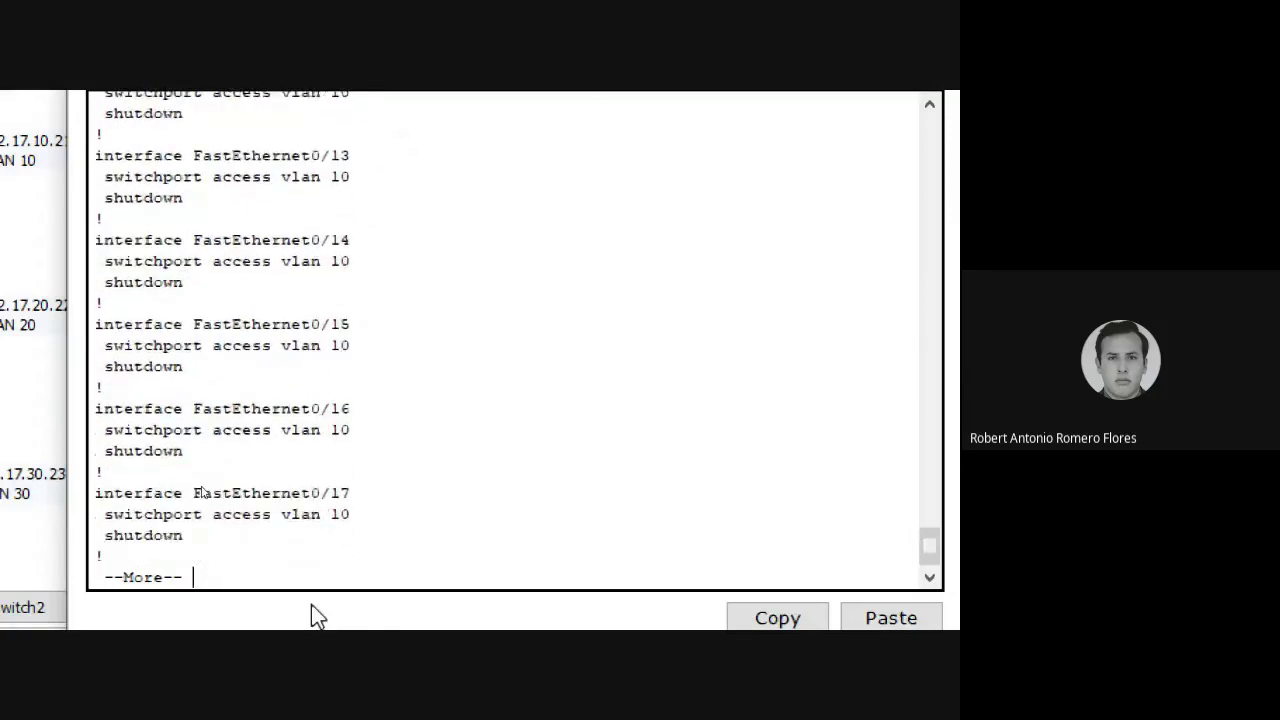
key(Return)
key(Return)
key(Return)
key(Return)
key(Return)
key(Return)
key(Return)
key(Return)
key(Return)
key(Return)
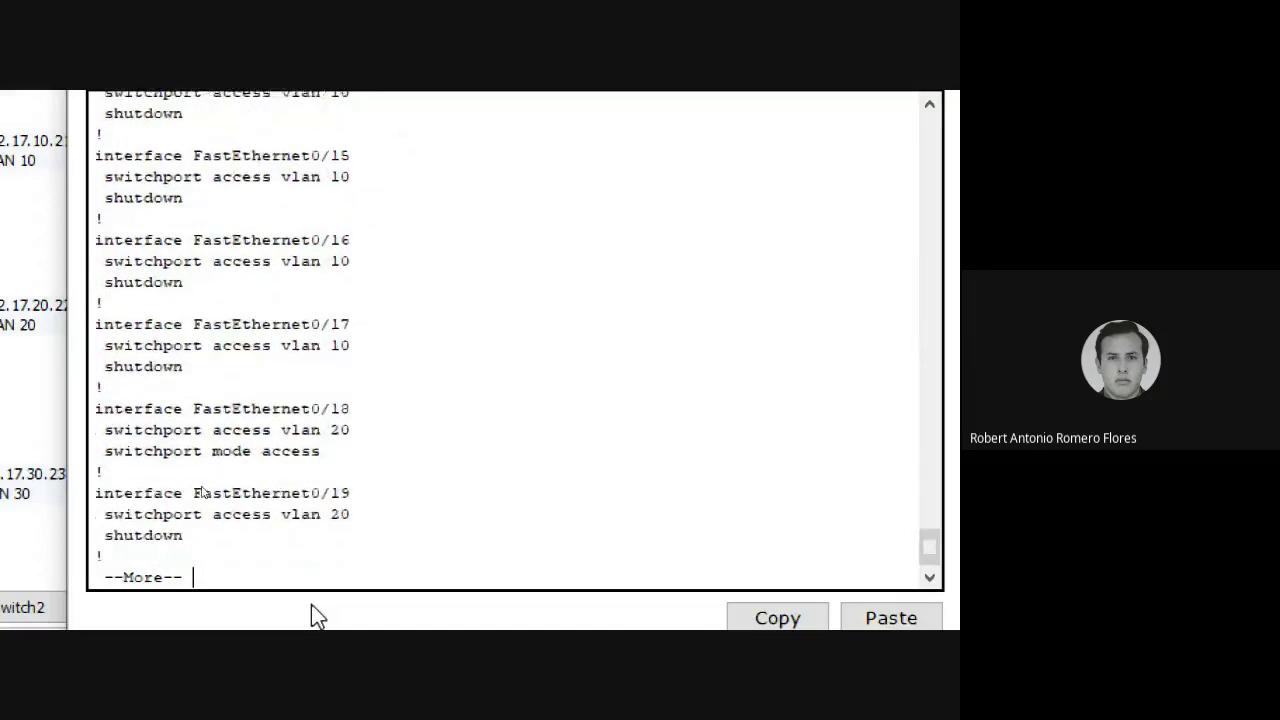
key(Return)
key(Return)
key(Return)
key(Return)
key(Return)
key(Return)
key(Return)
key(Return)
key(Return)
key(Return)
key(Return)
key(Return)
key(Return)
key(Return)
key(Return)
key(Return)
key(Return)
key(Return)
key(Return)
key(Return)
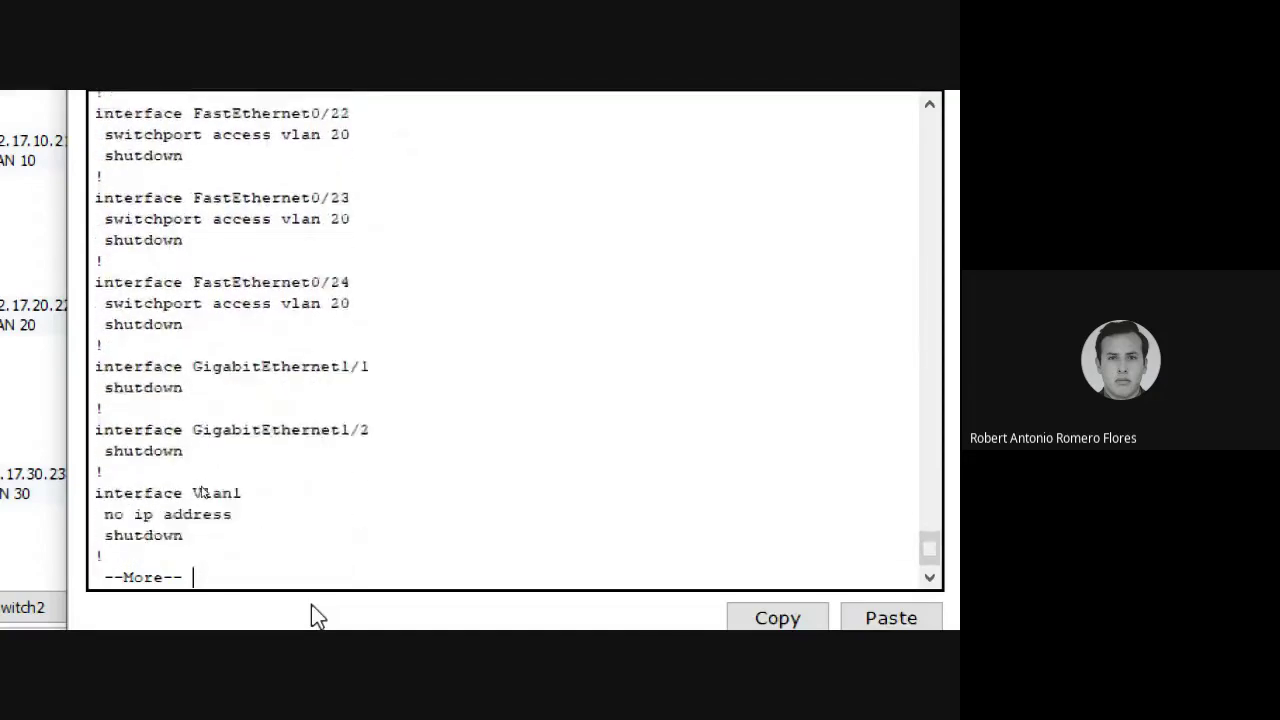
key(Return)
key(Return)
key(Return)
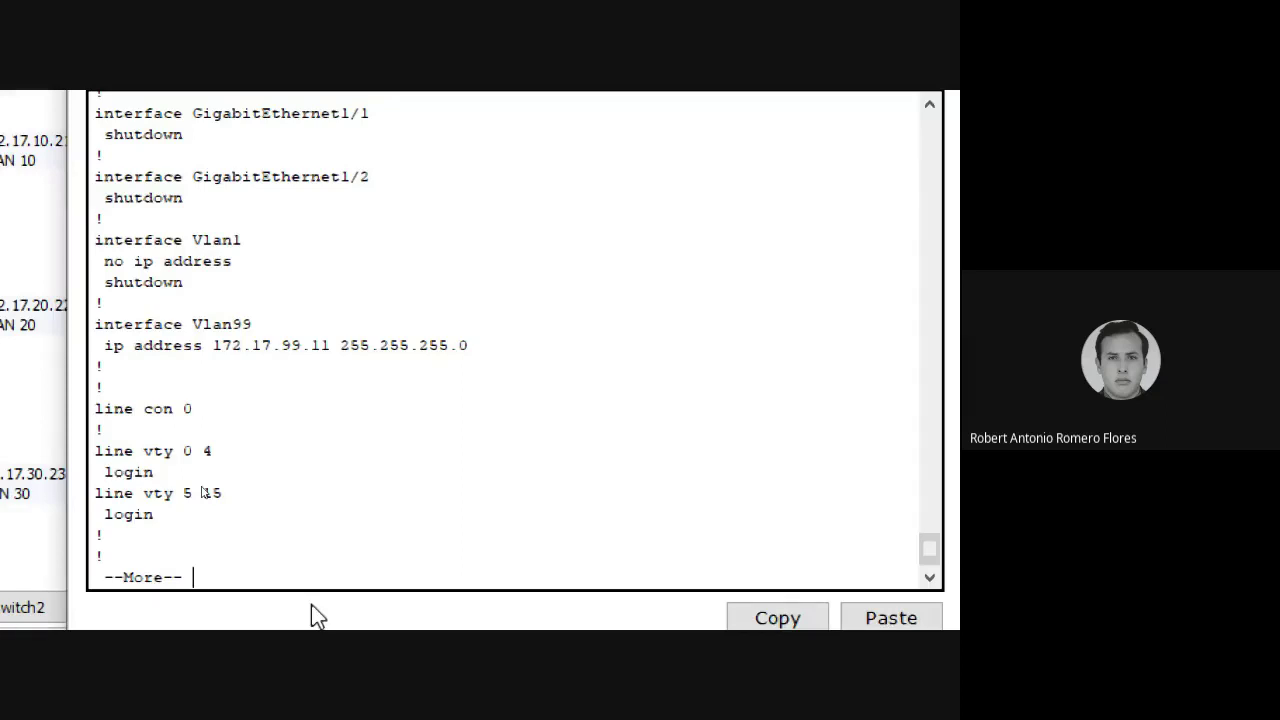
key(Return)
key(Return)
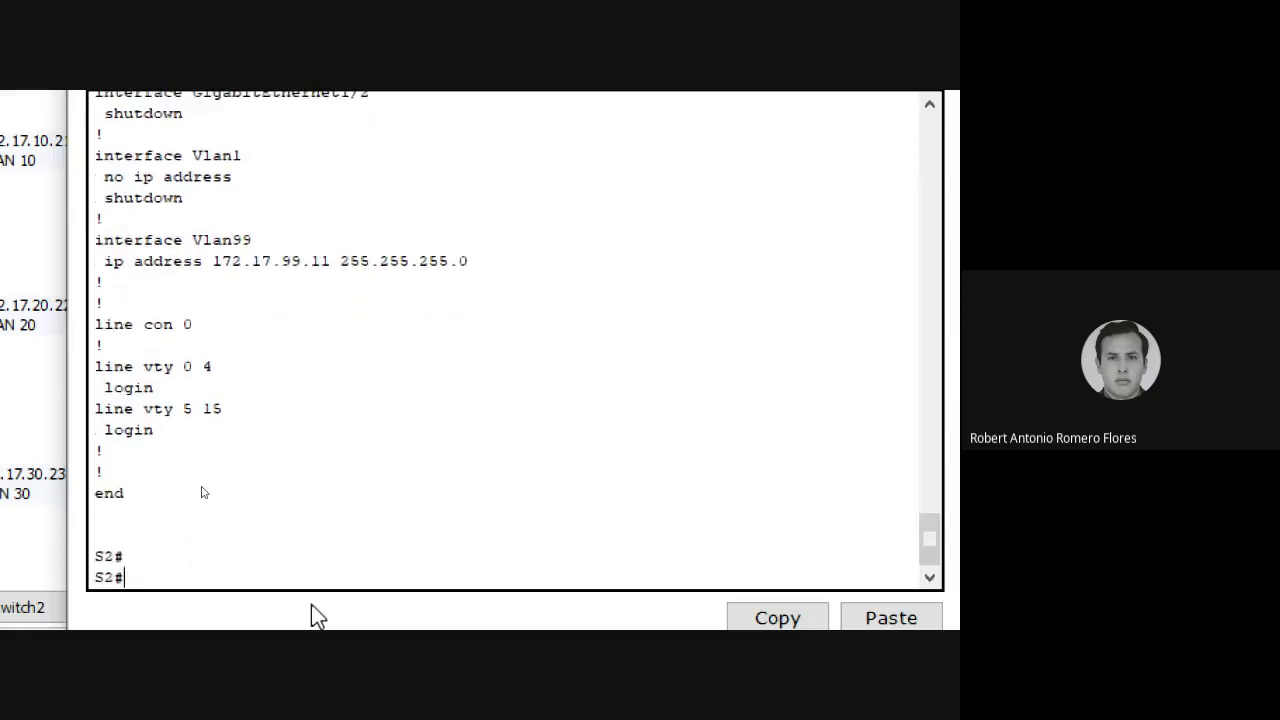
Enter global configuration mode and try to set IP address 172.17.99.11 with mask 255.255.255.0 there
text(show vlan brief)
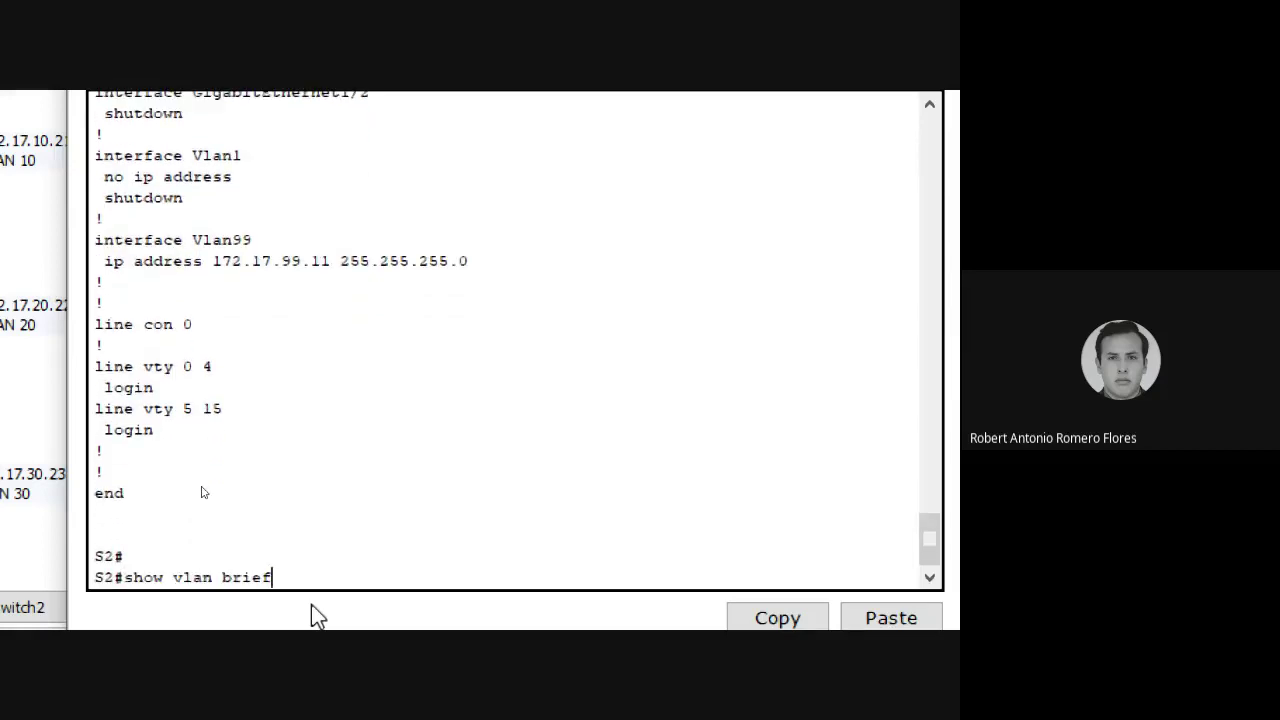
key(Up)
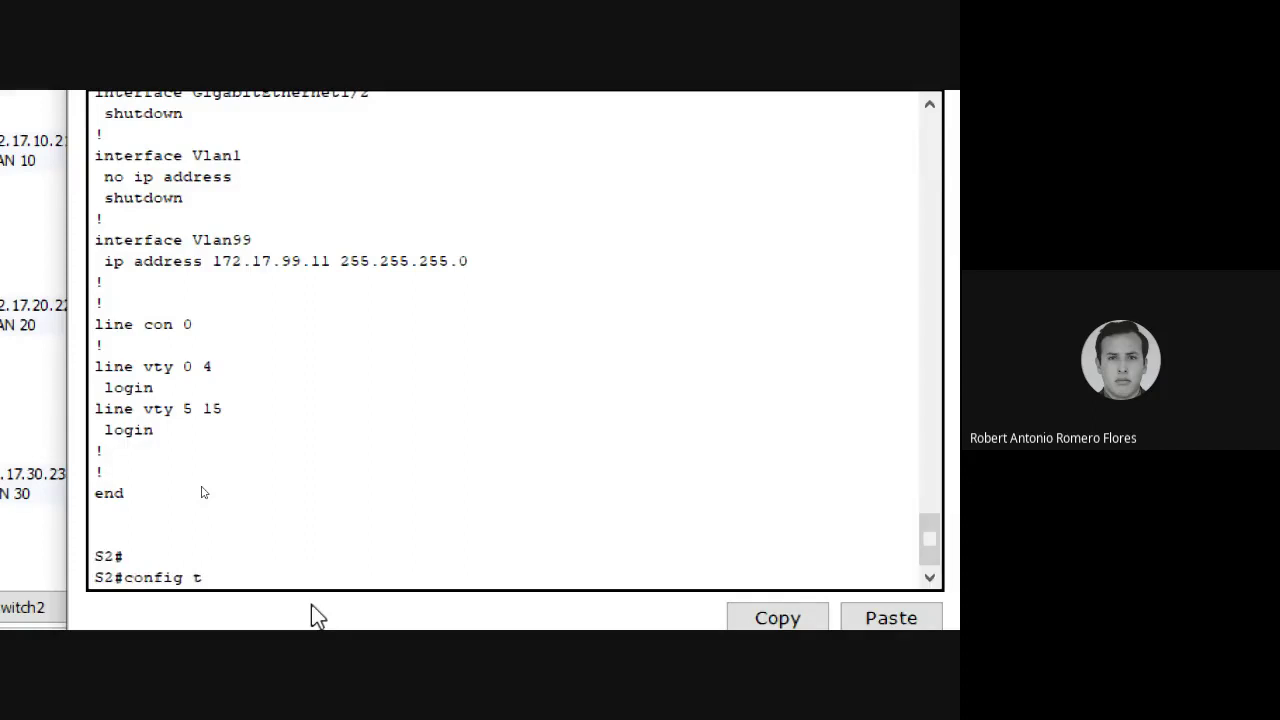
key(Return)
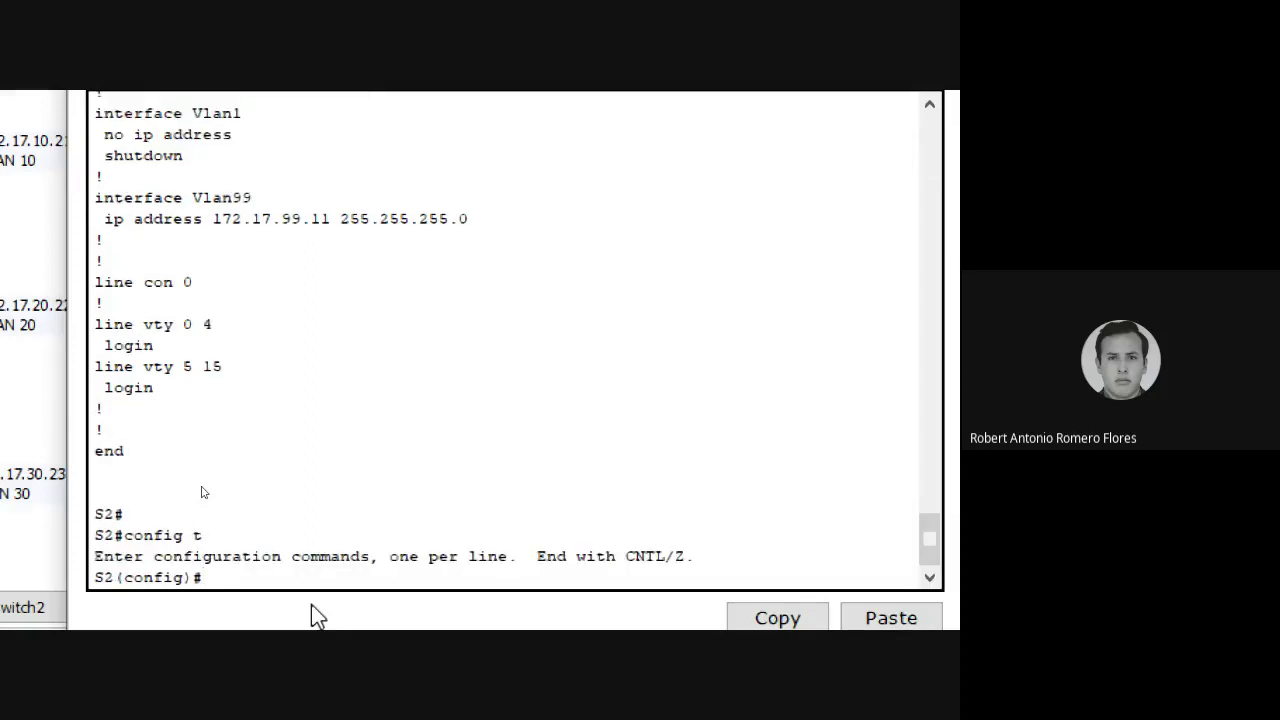
text(ip address 172.17.99)
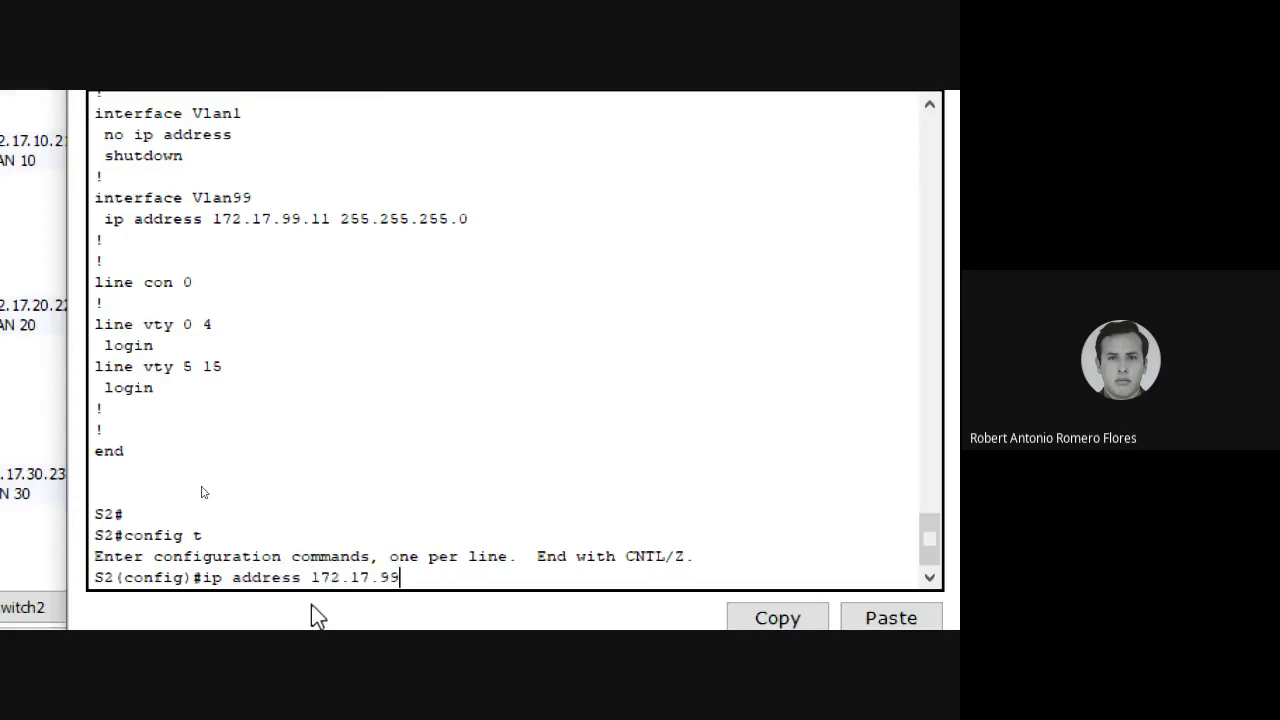
text(.11 255.255.255.0)
key(Return)
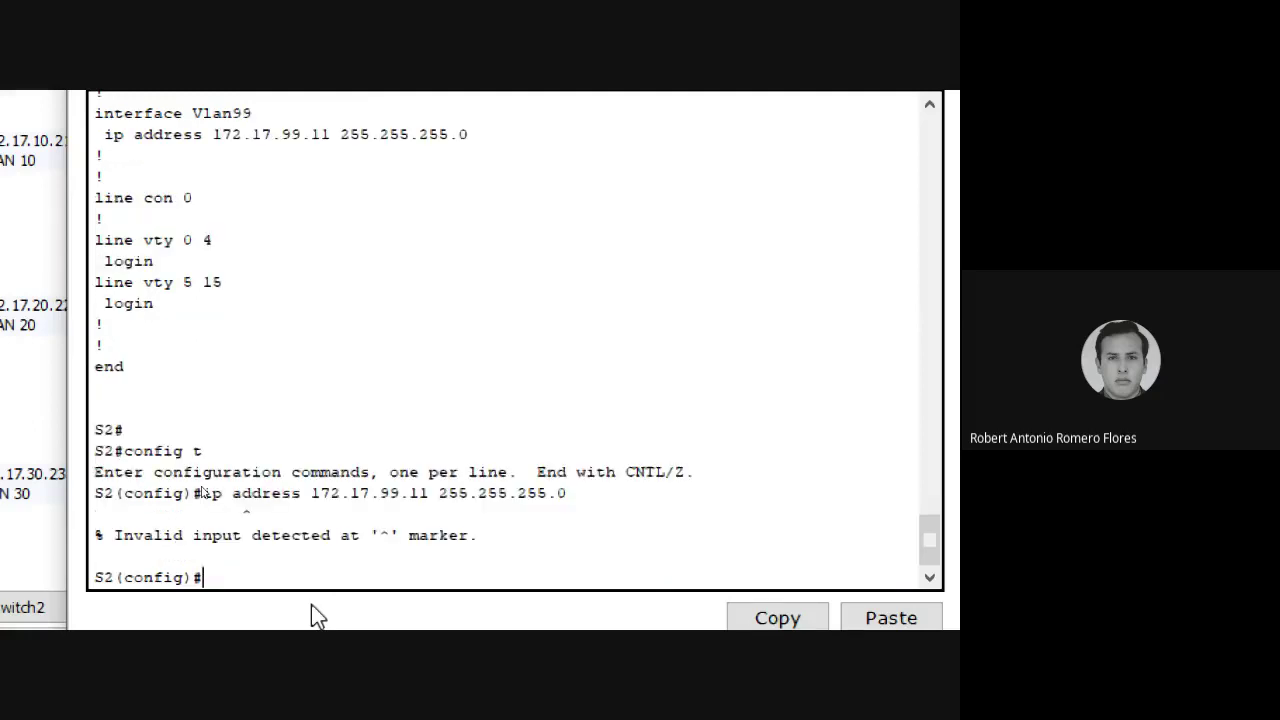
Enter the VLAN 99 interface, set its IP address to 172.17.99.11 255.255.255.0 and leave configuration mode
text(int vlan 99)
key(Return)
key(Up)
key(Up)
key(Return)
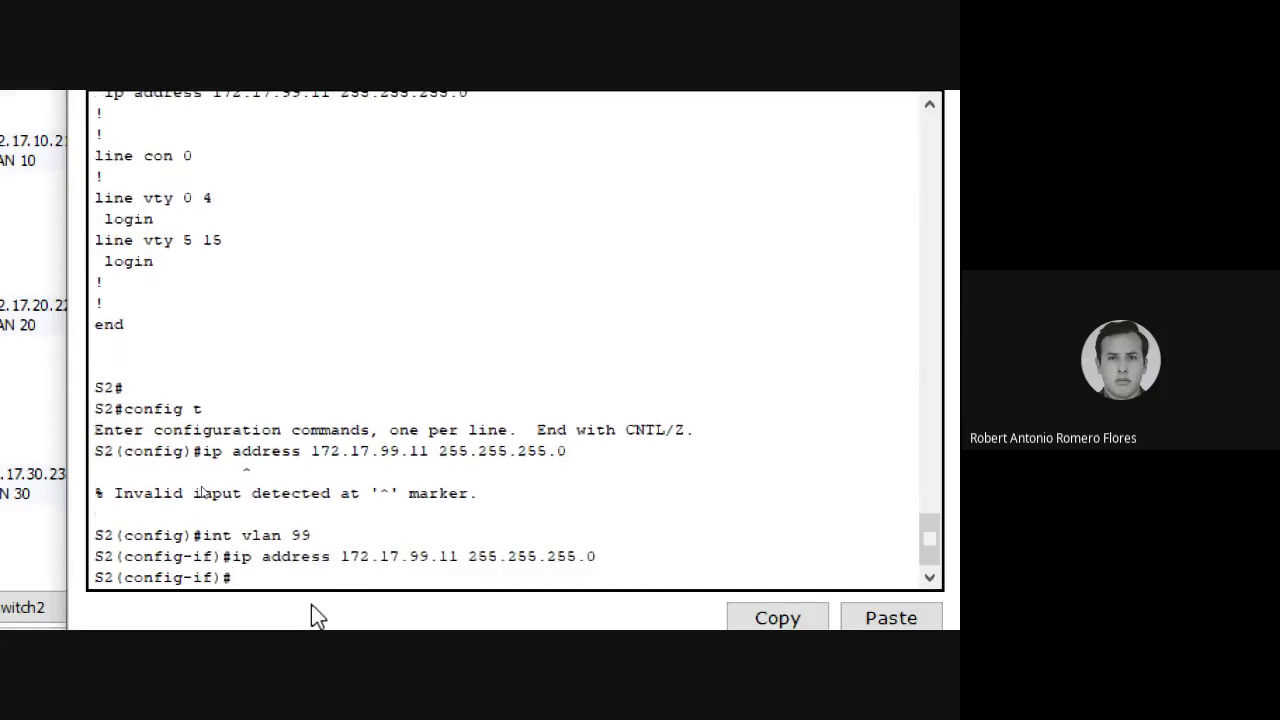
text(end)
key(Return)
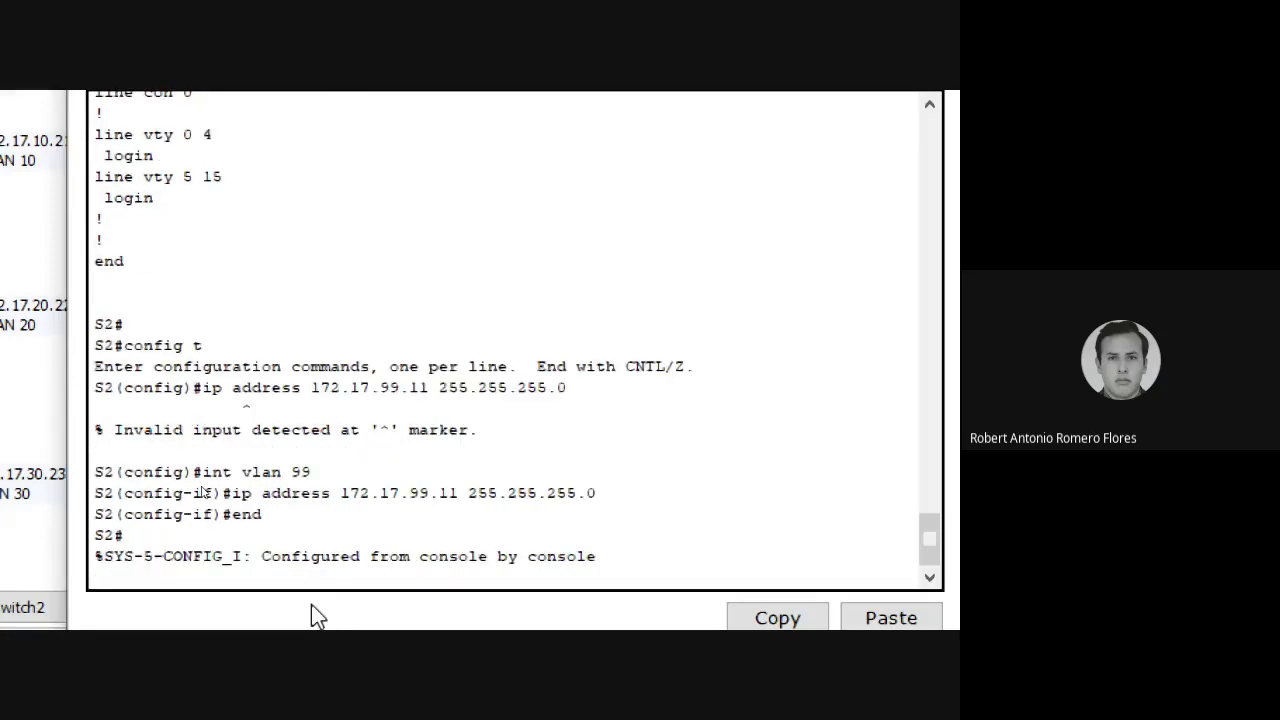
Re-enter the VLAN 99 interface configuration on S2, set its IP address to 172.17.99.12 255.255.255.0 and leave configuration mode
key(Return)
key(Up)
key(Up)
key(Down)
key(Return)
key(Up)
key(Up)
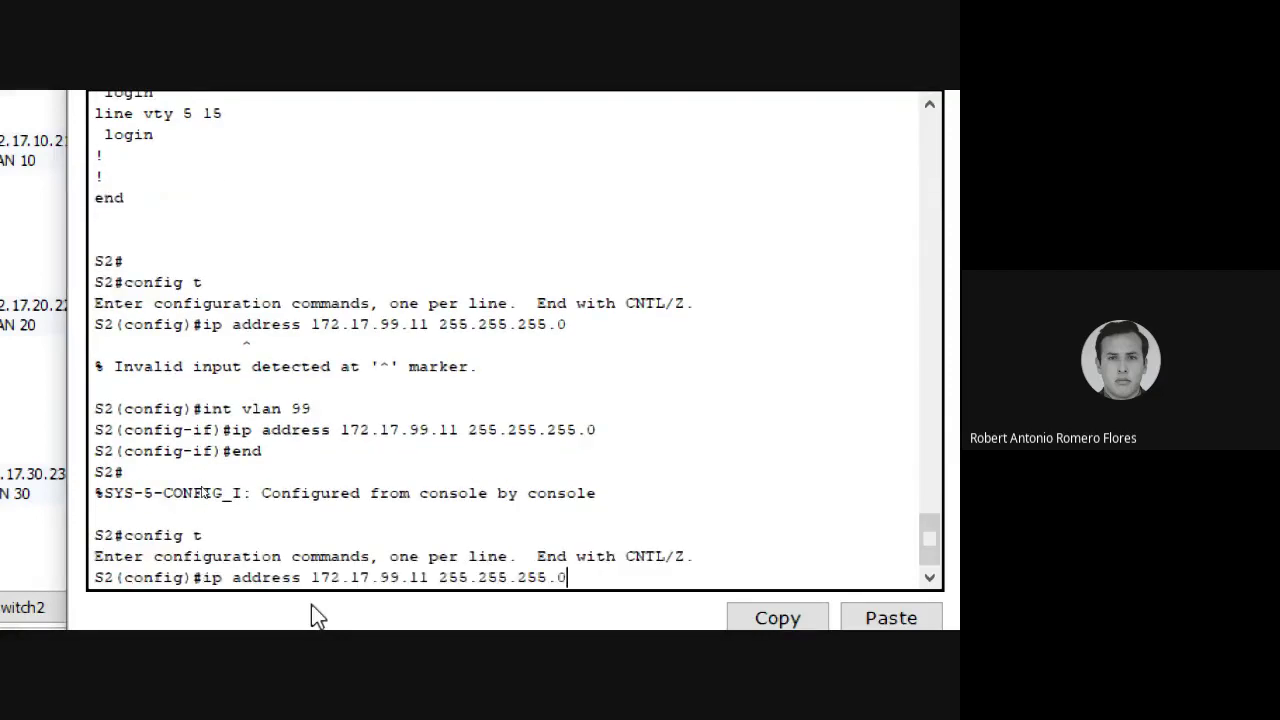
key(Up)
key(Return)
key(Up)
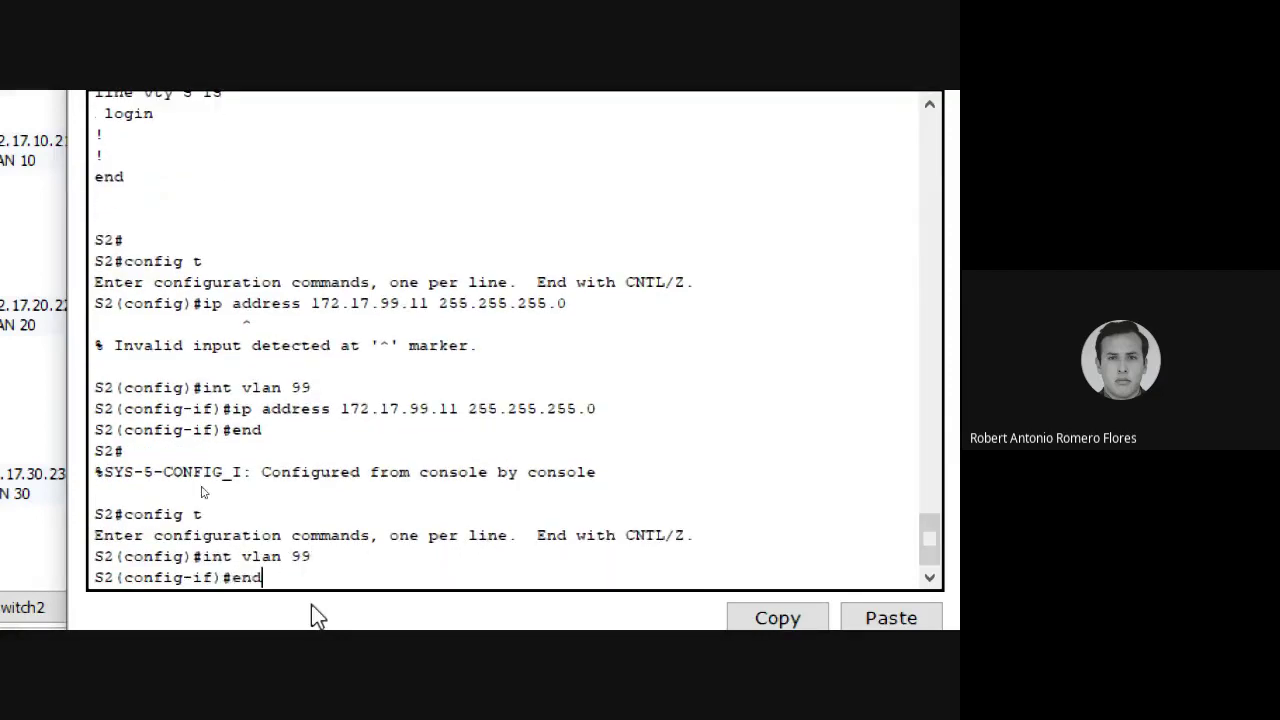
key(Up)
key(Left)
key(Left)
key(Left)
key(Left)
key(Left)
key(Left)
key(Left)
key(Left)
key(Left)
key(Left)
key(Left)
key(Left)
key(Left)
key(Left)
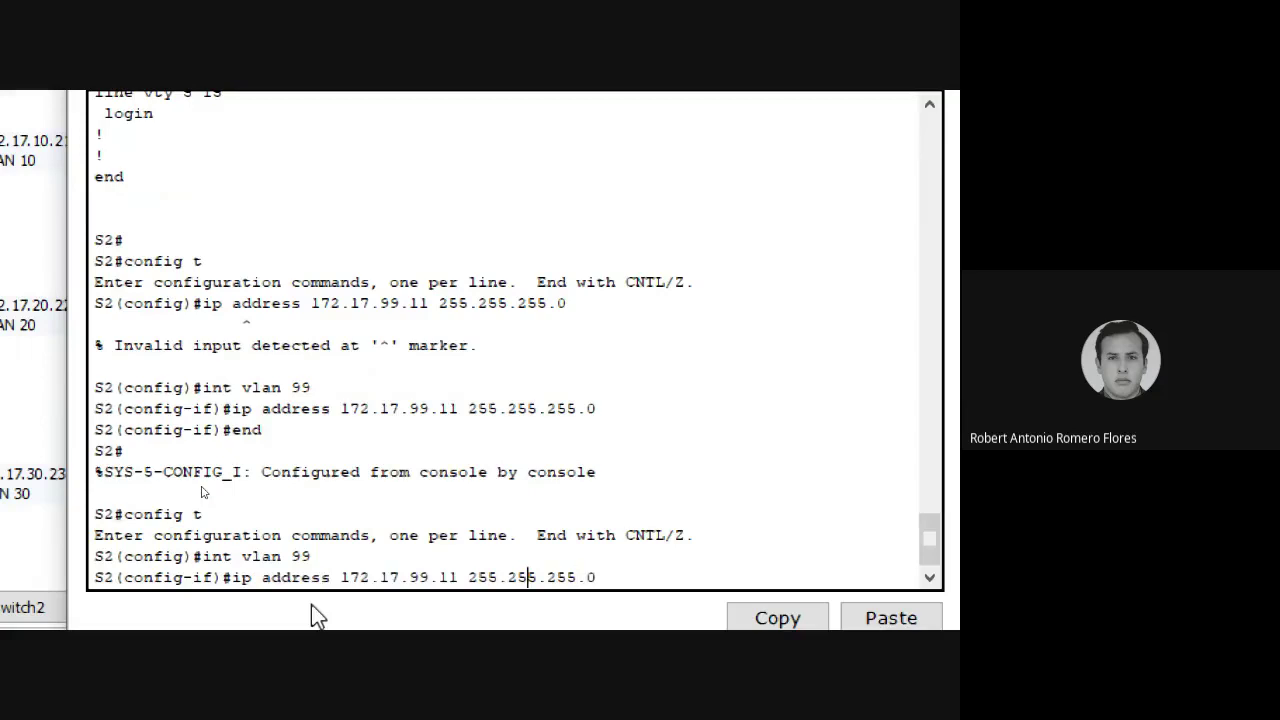
key(BackSpace)
text(2)
key(Return)
text(end)
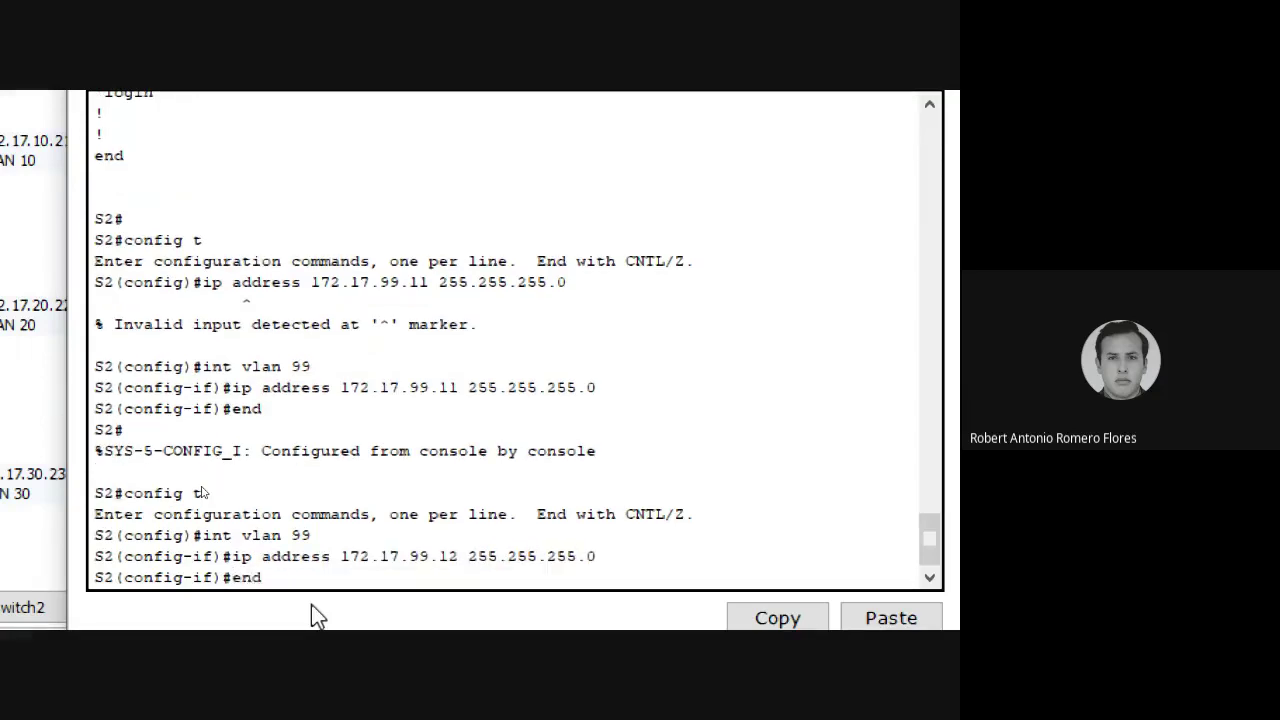
key(Return)
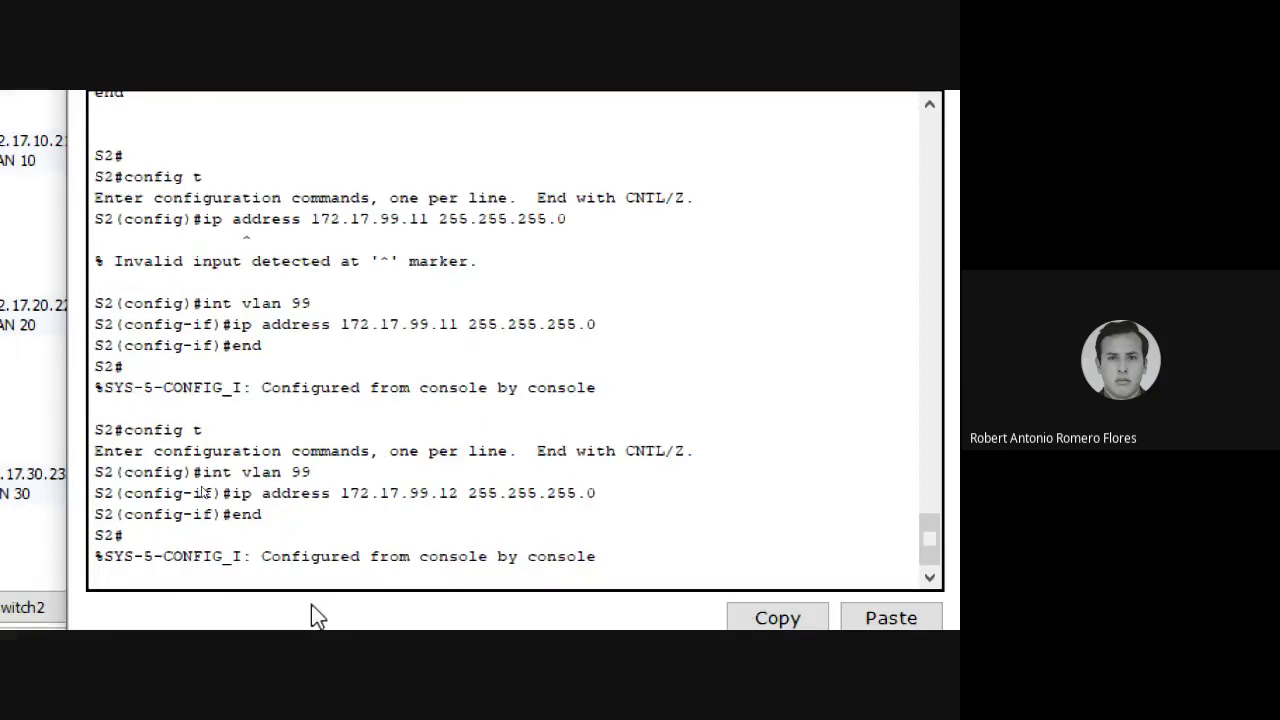
key(Return)
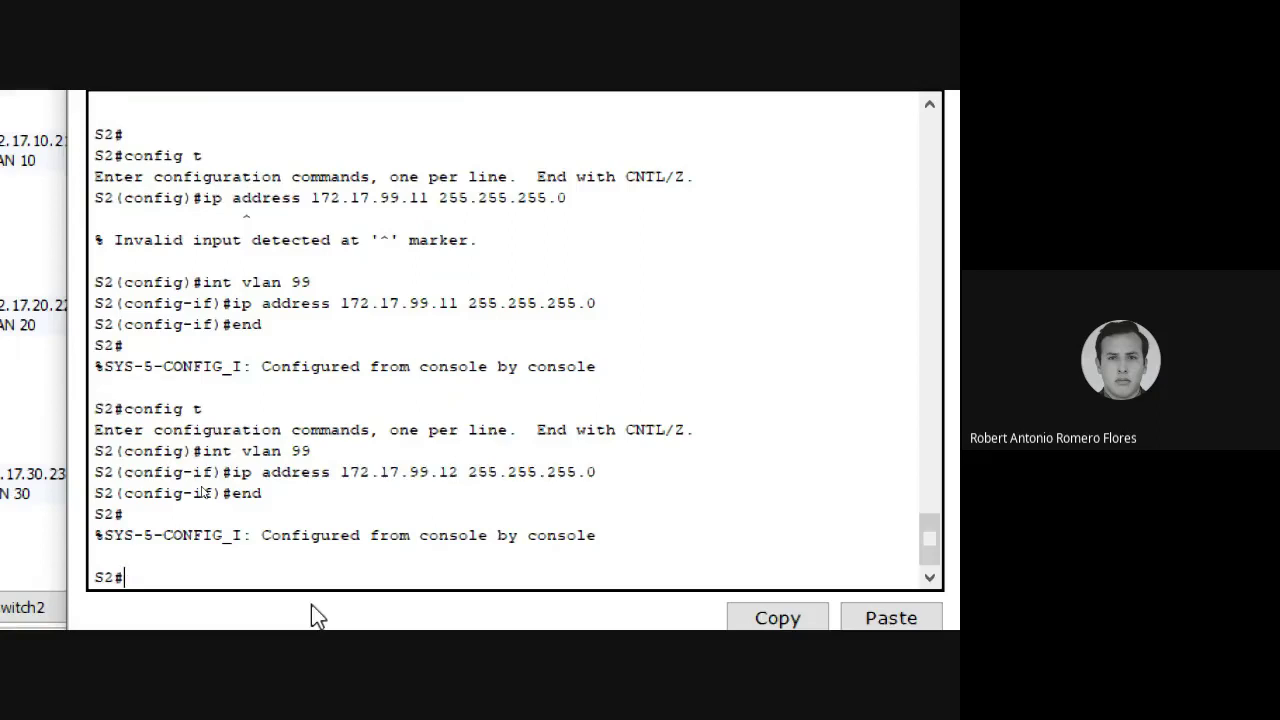
Save S2's configuration with the wr command and close the Switch2 window
text(wr)
key(Return)
text(end)
key(BackSpace)
key(BackSpace)
key(BackSpace)
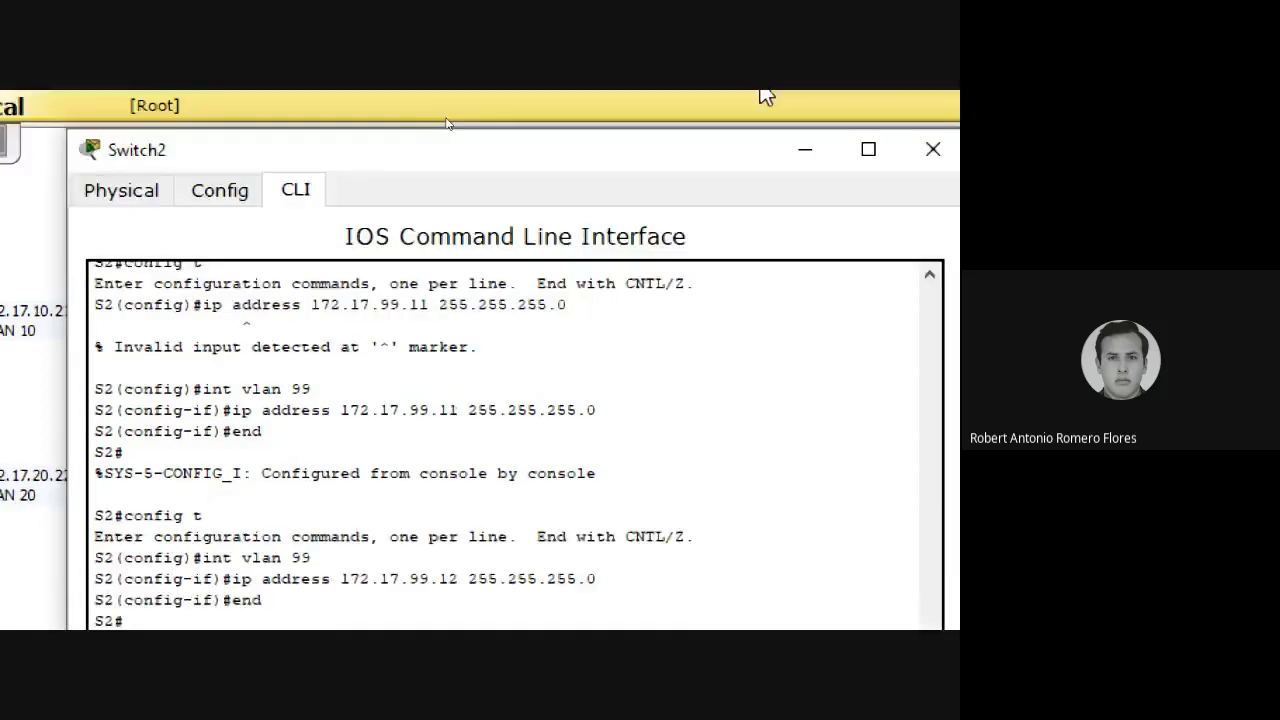
click(934, 149)
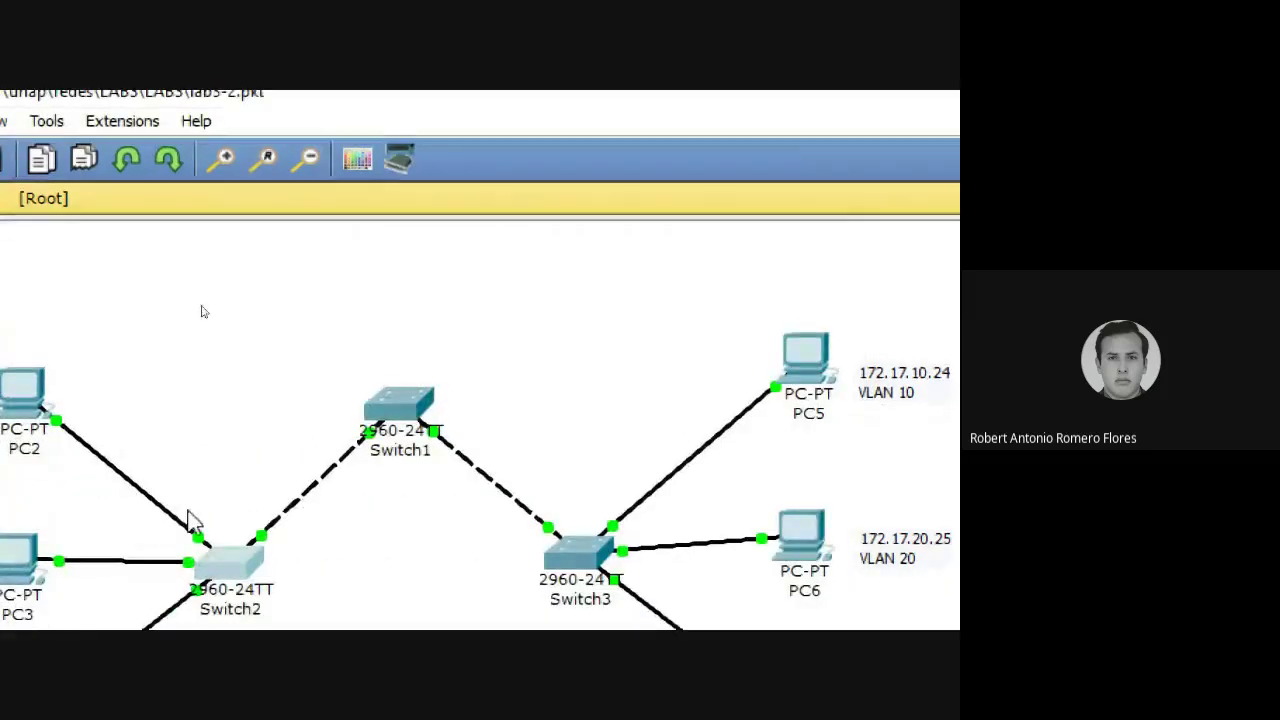
Open Switch1's command line, enter global configuration mode and open the VLAN 99 interface configuration
click(399, 404)
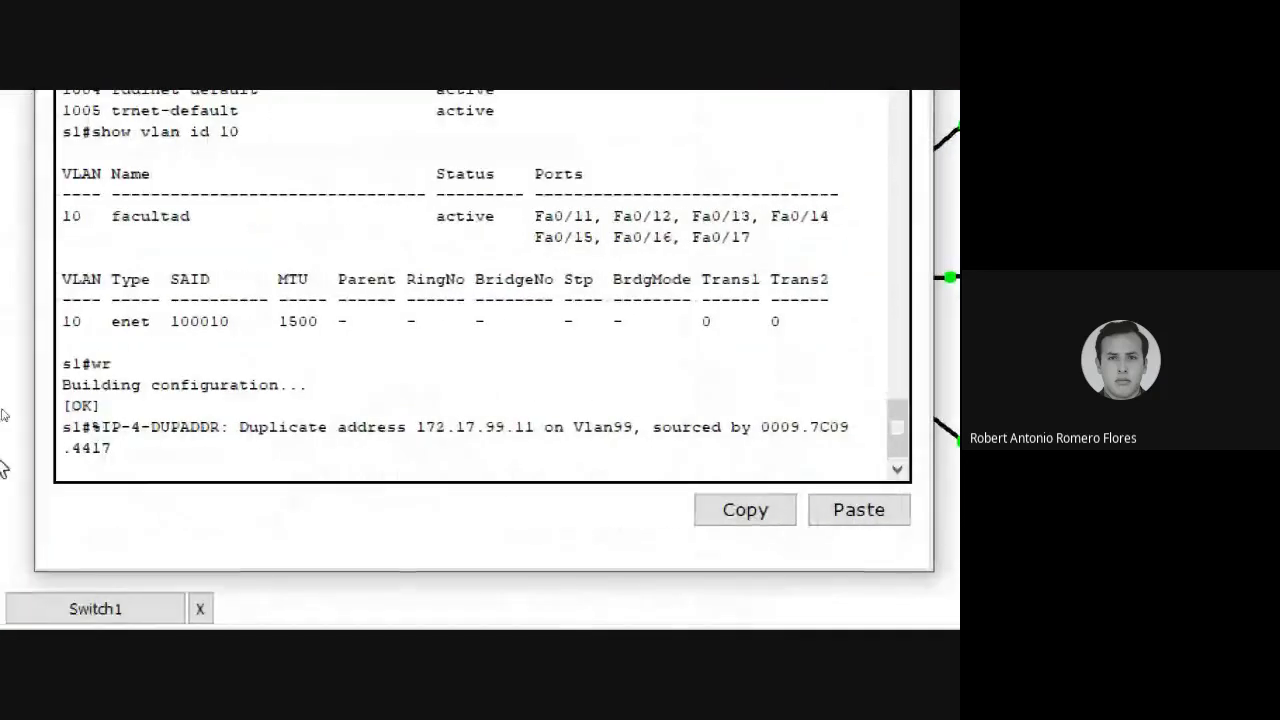
key(Return)
text(co)
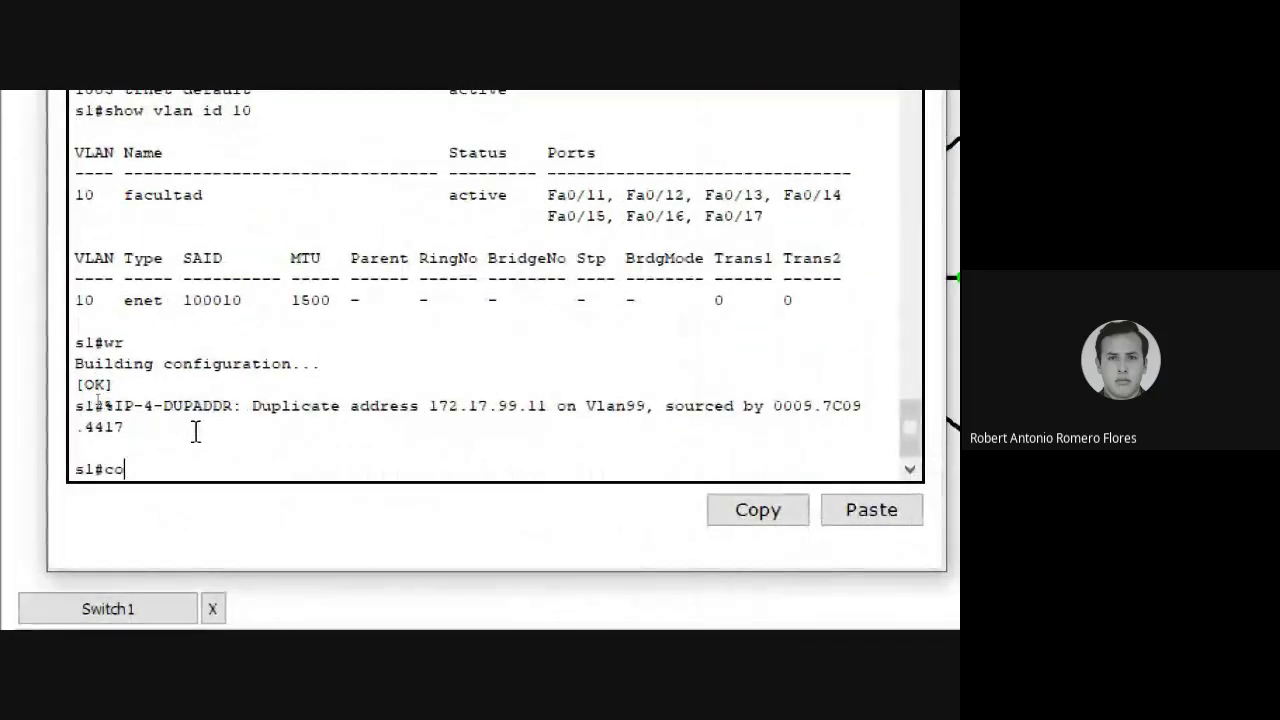
text(nfig t)
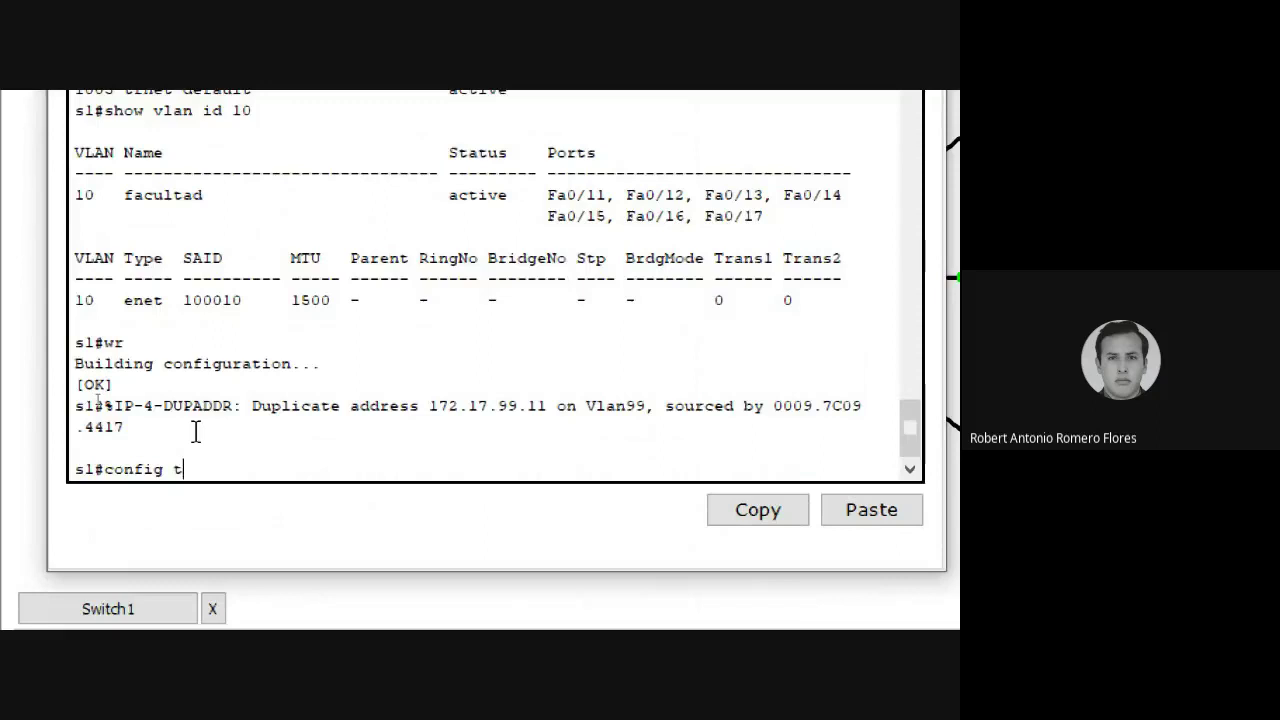
key(Return)
text(int vlan 99)
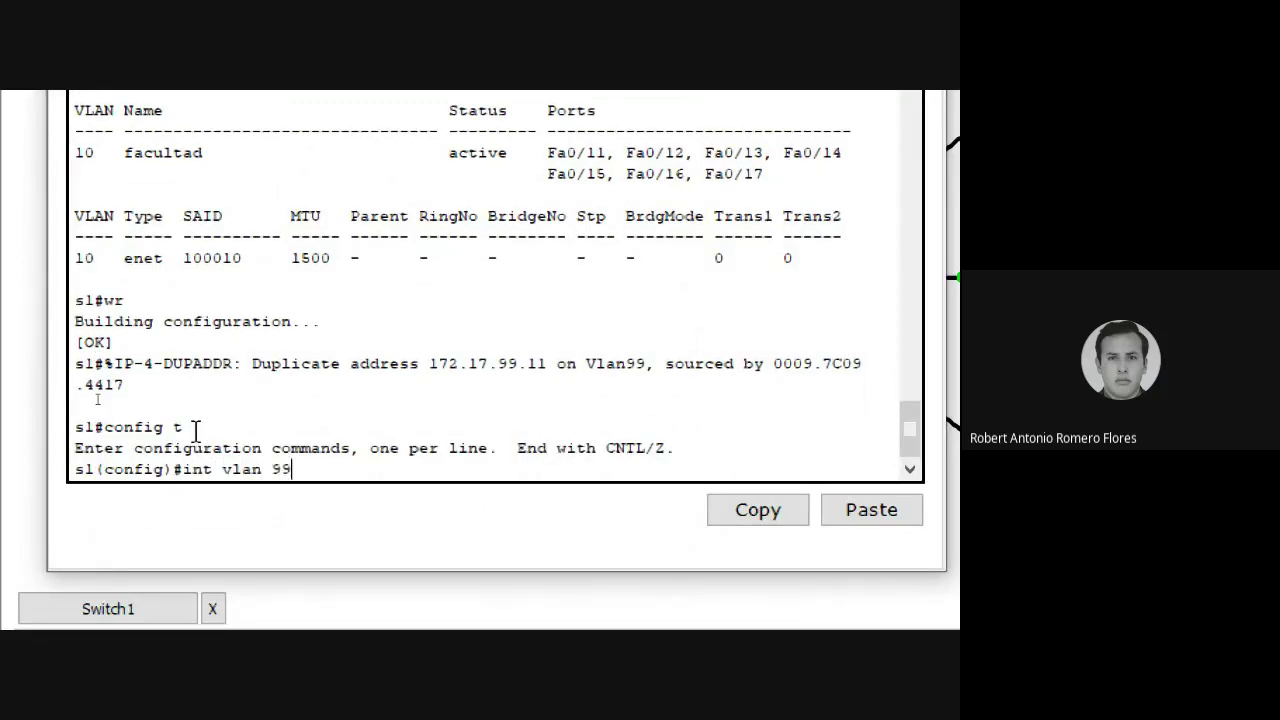
key(Return)
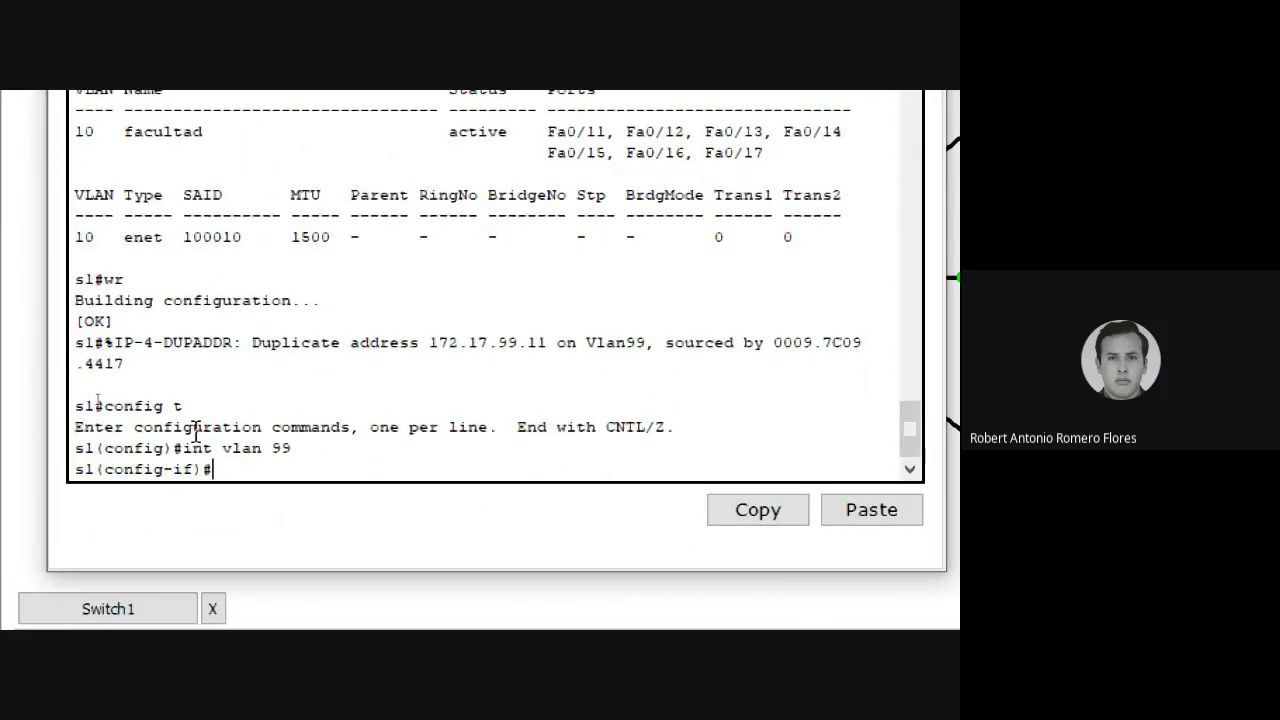
Switch to the Google Meet call, admit the person waiting to join and return to the Switch1 window
key(alt+Tab)
key(alt+Tab)
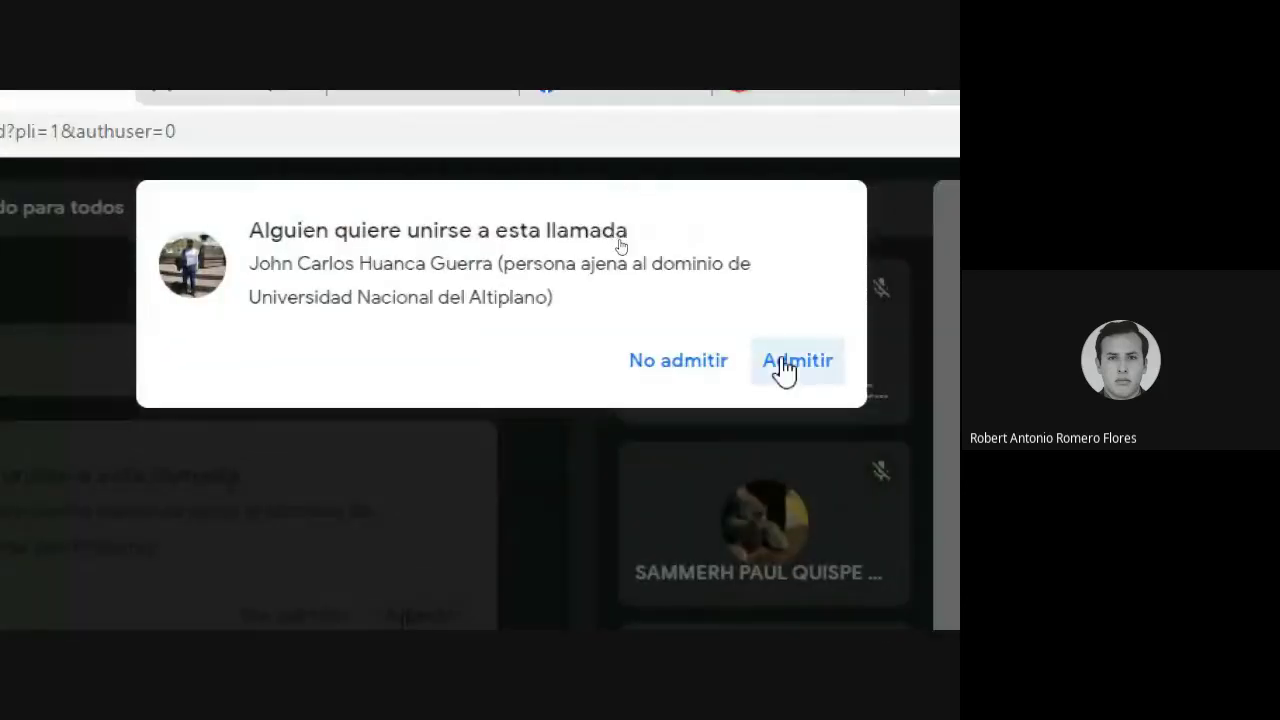
click(785, 370)
key(alt+Tab)
key(alt+Tab)
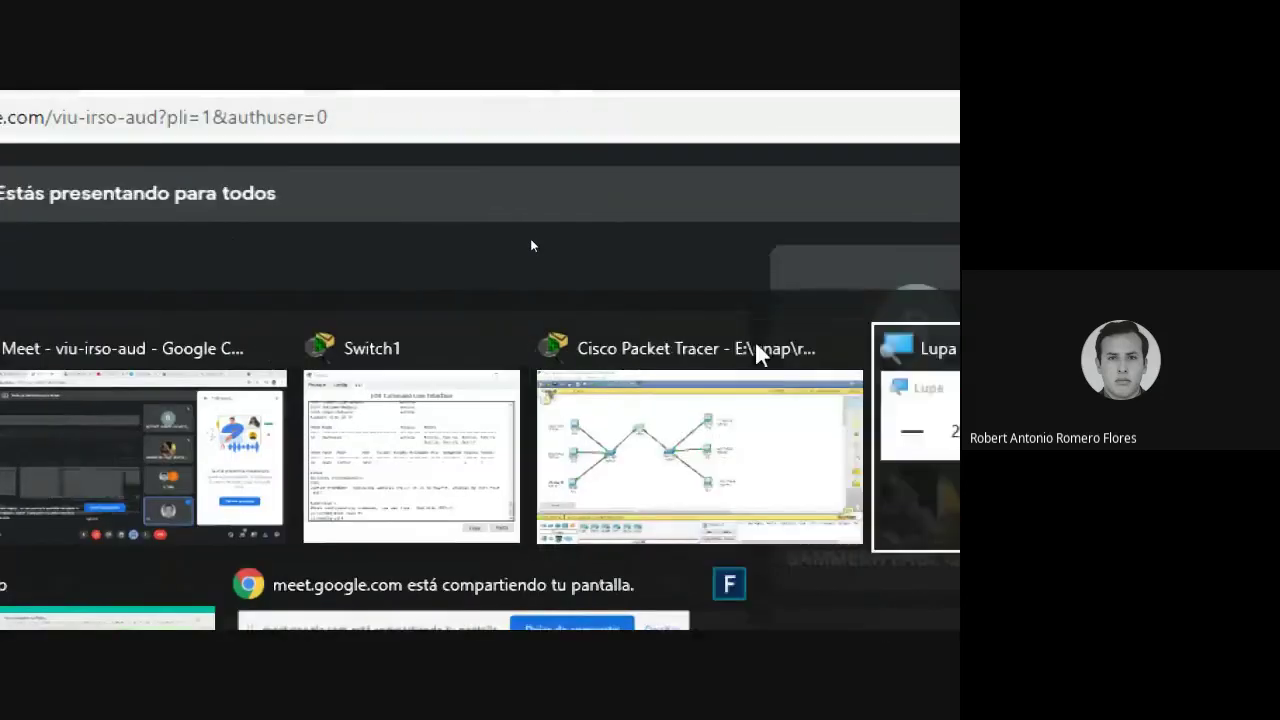
key(alt+Tab)
key(alt+Tab)
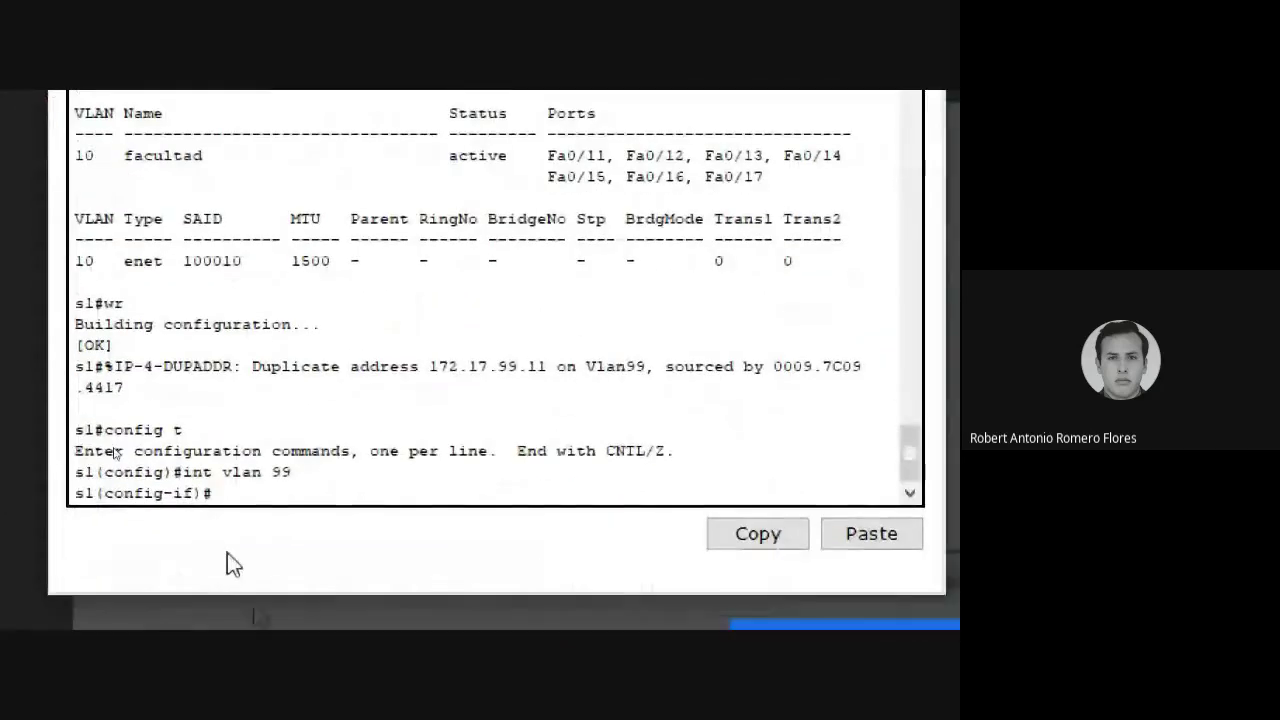
Set the VLAN 99 interface's IP address on s1 to 172.17.99.11 255.255.255.0 and enable the interface with no shutdown
text(int vlan 99)
key(Return)
text(ip address 172.17.99.11 255.255.255.0)
key(Return)
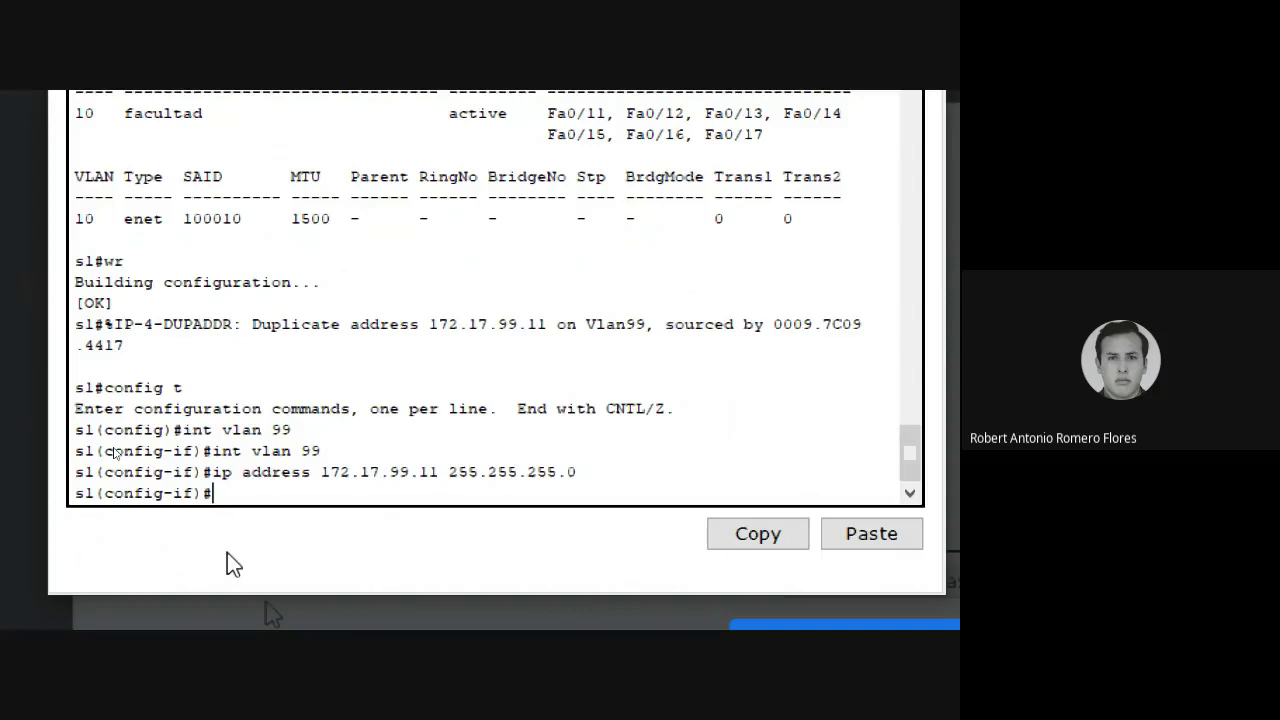
text(no shutdown)
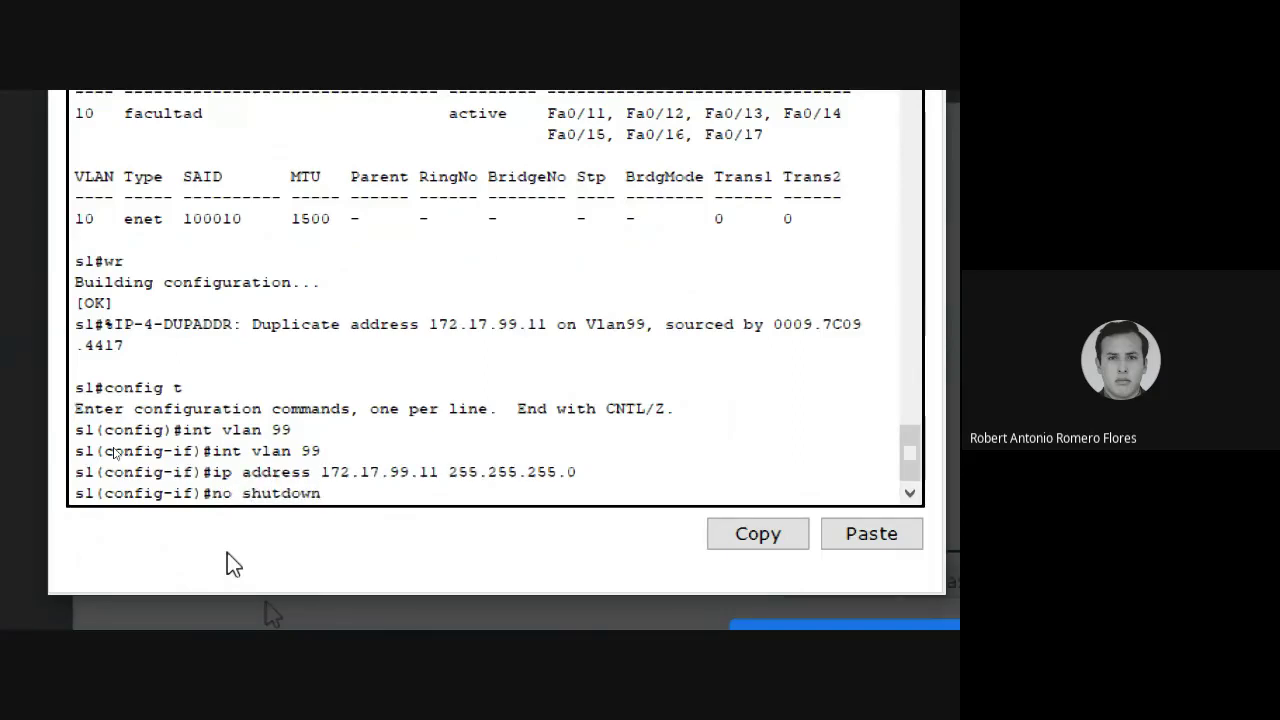
key(Return)
Leave configuration mode, save s1's configuration with wr and close its window to return to the network topology
text(end)
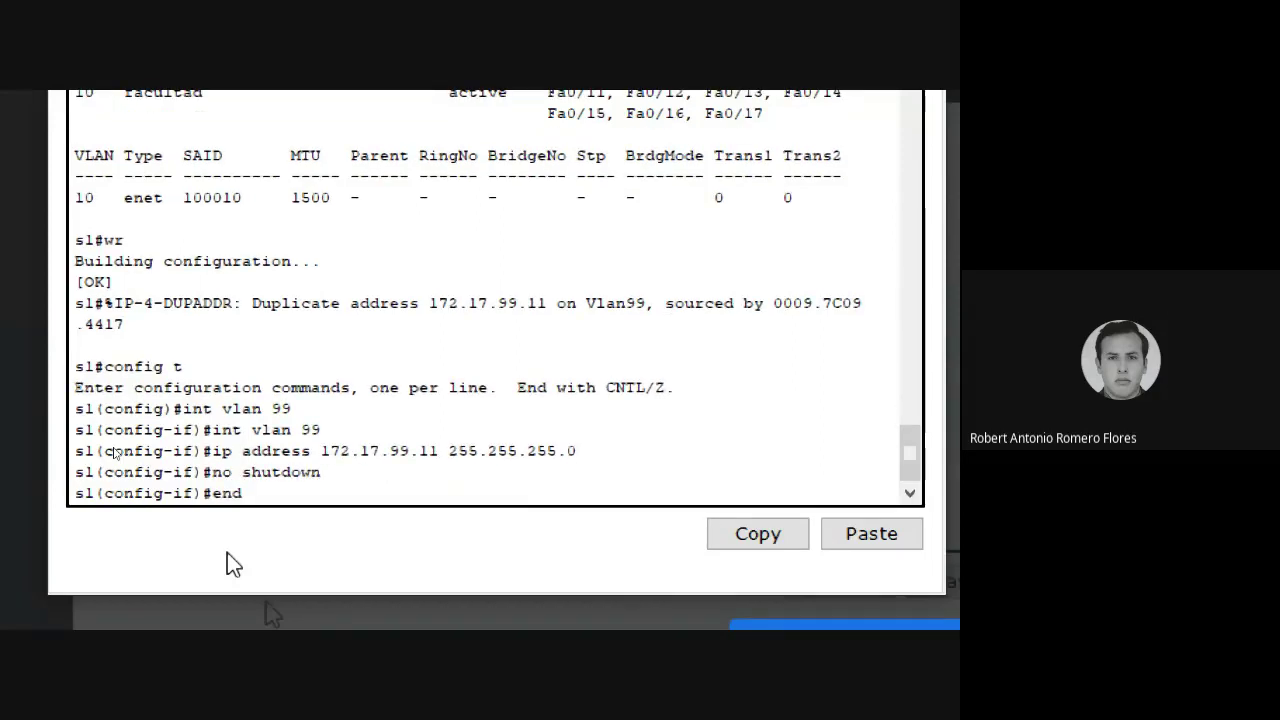
key(Return)
text(wr)
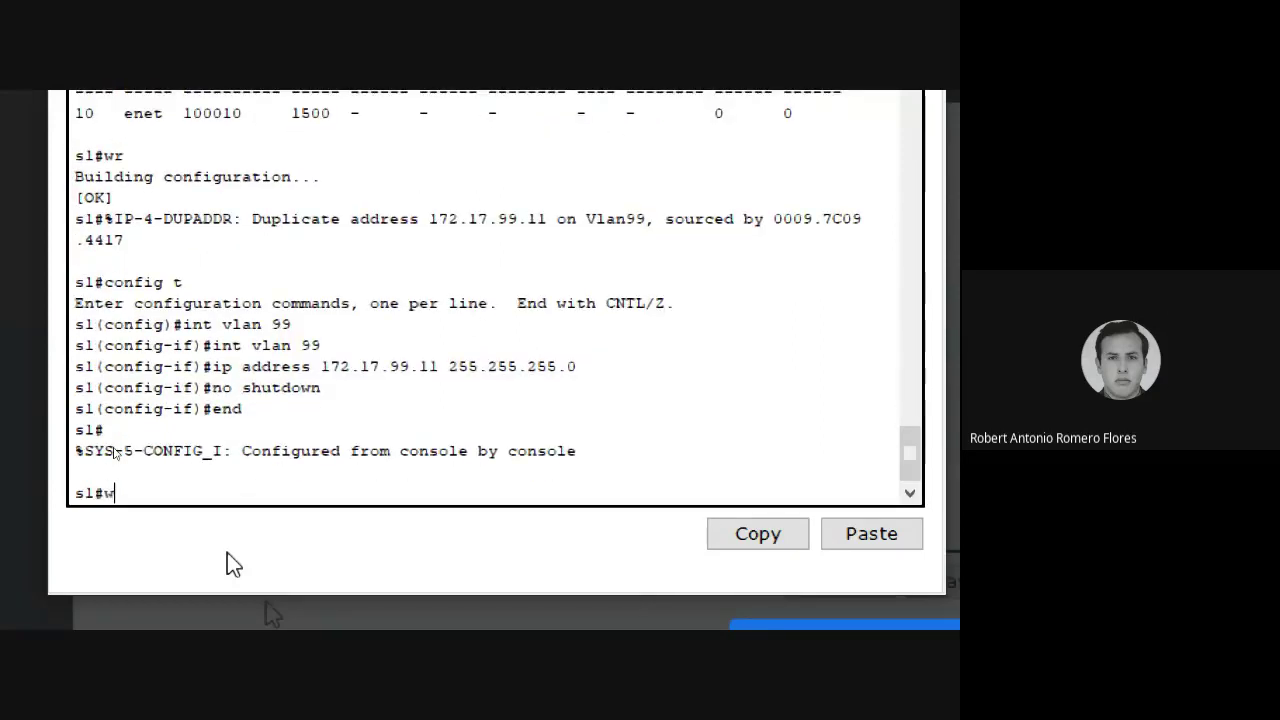
key(Return)
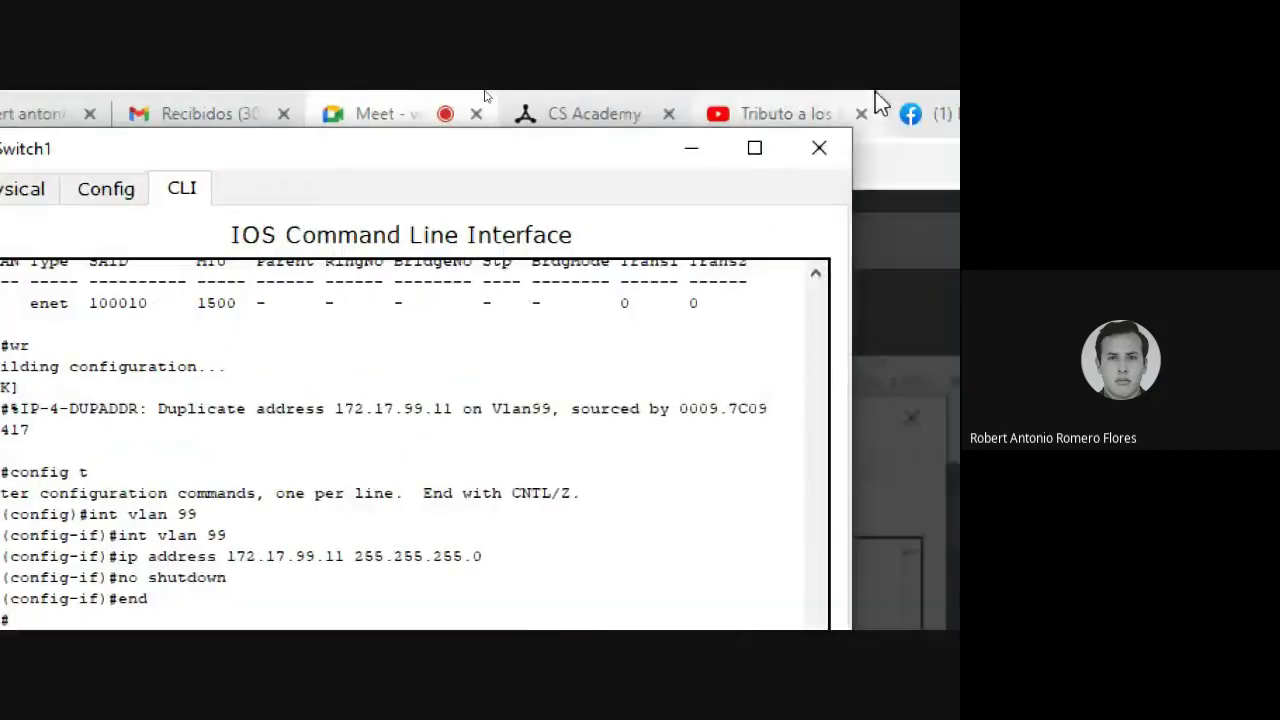
click(817, 146)
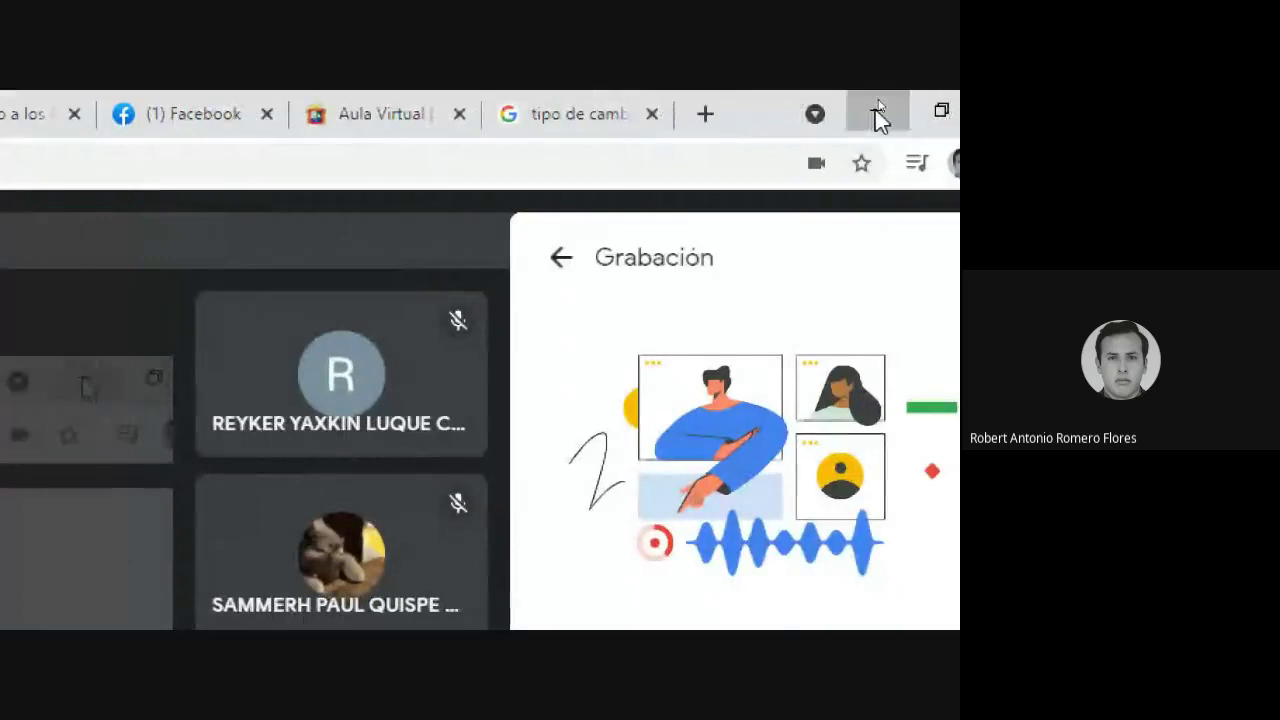
click(877, 110)
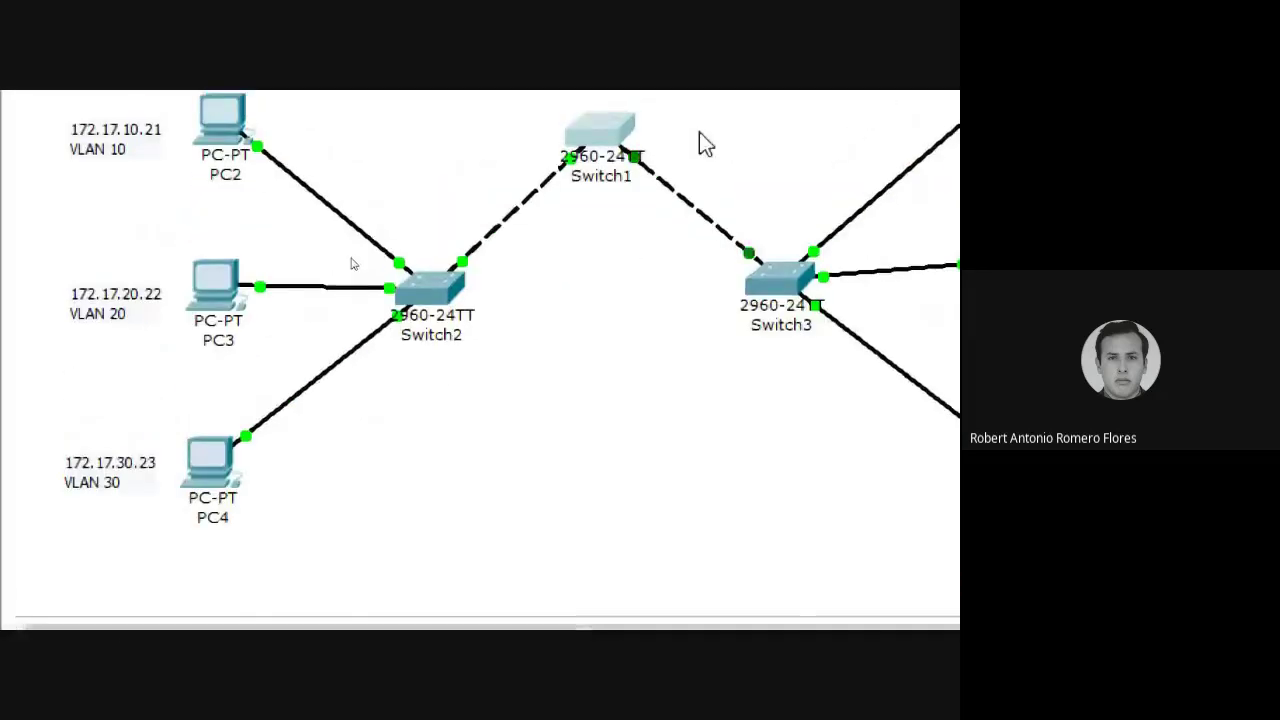
Reopen Switch2's command line and enable its VLAN 99 interface with no shutdown
click(408, 368)
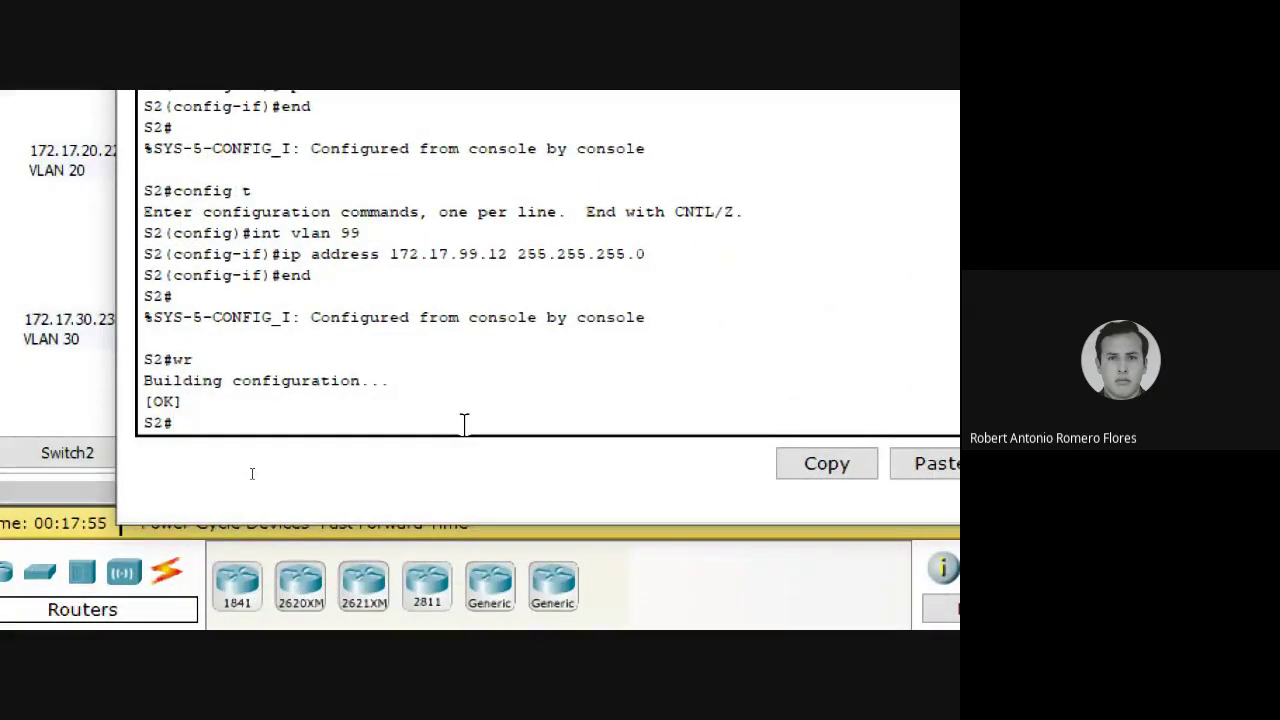
text(int vlan 99)
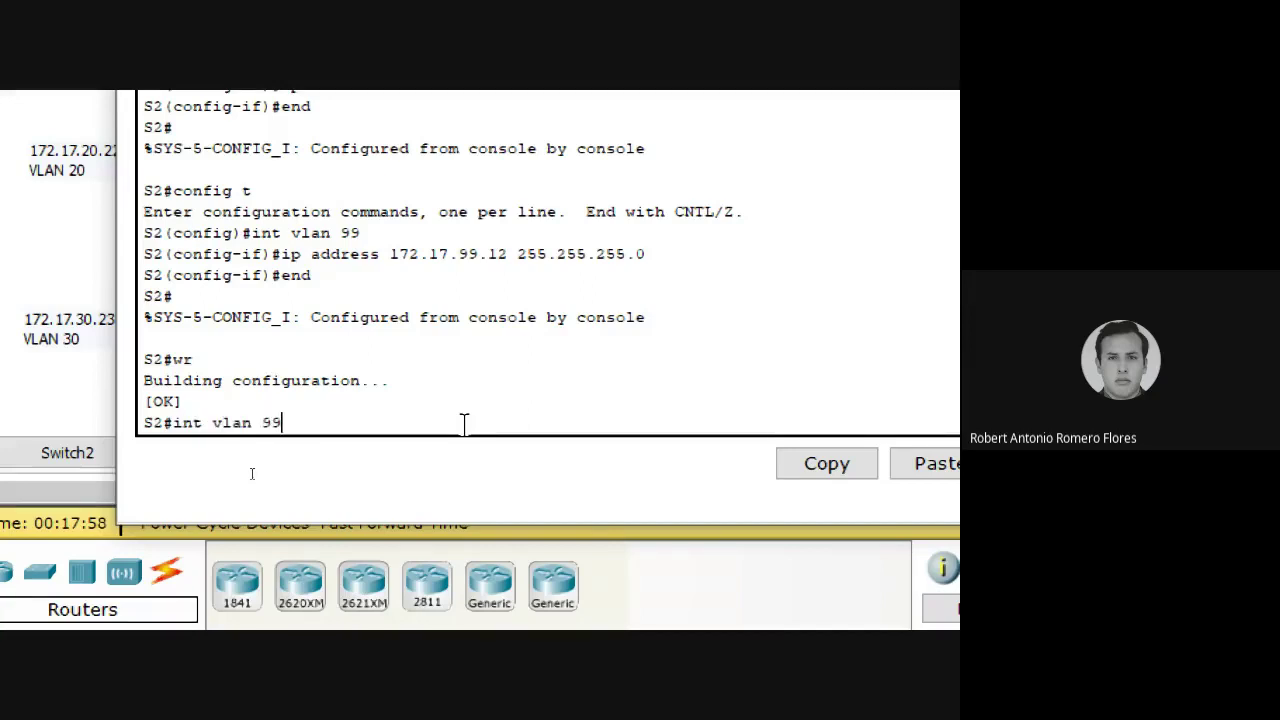
key(Return)
text(config t)
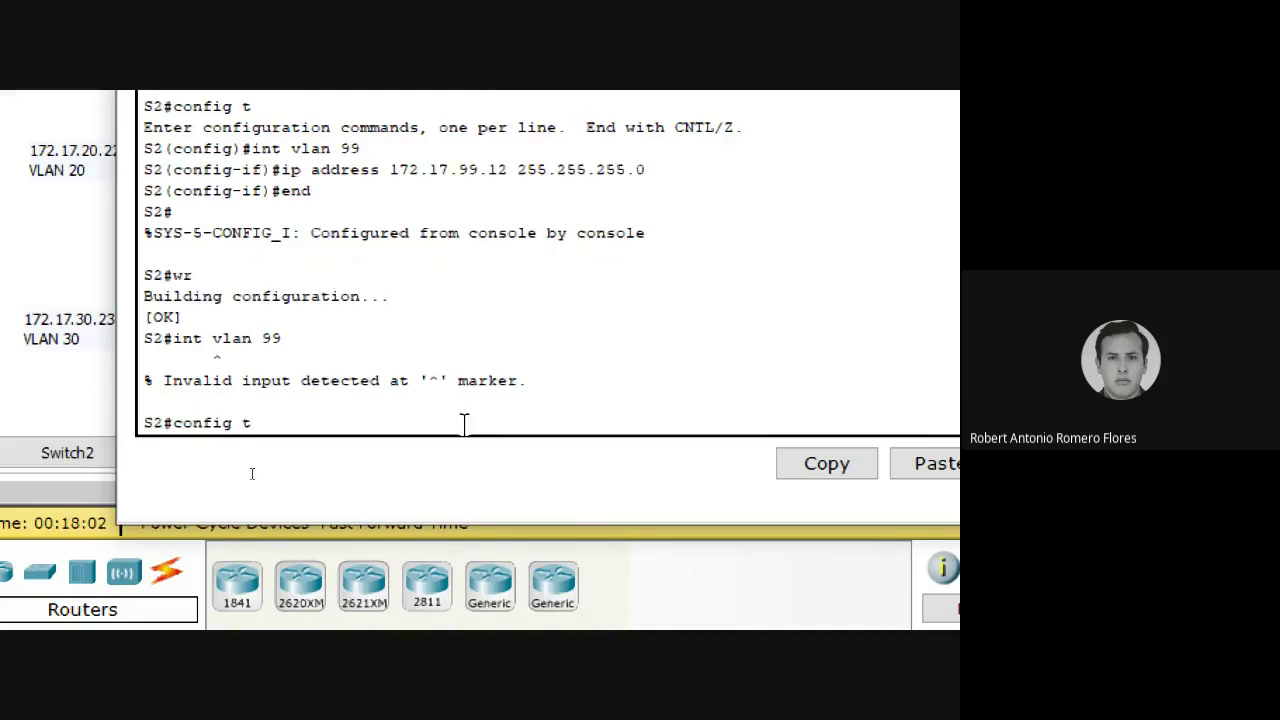
key(Return)
text(int vlan 99)
key(Return)
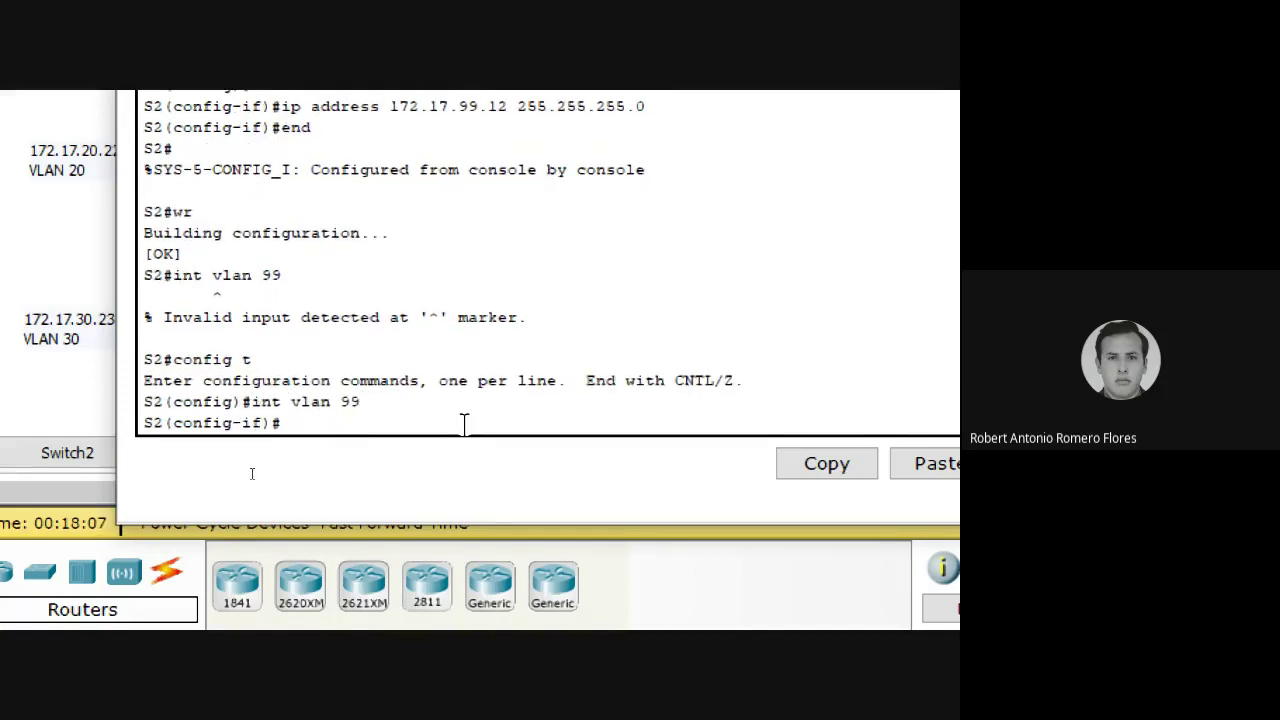
text(no shut)
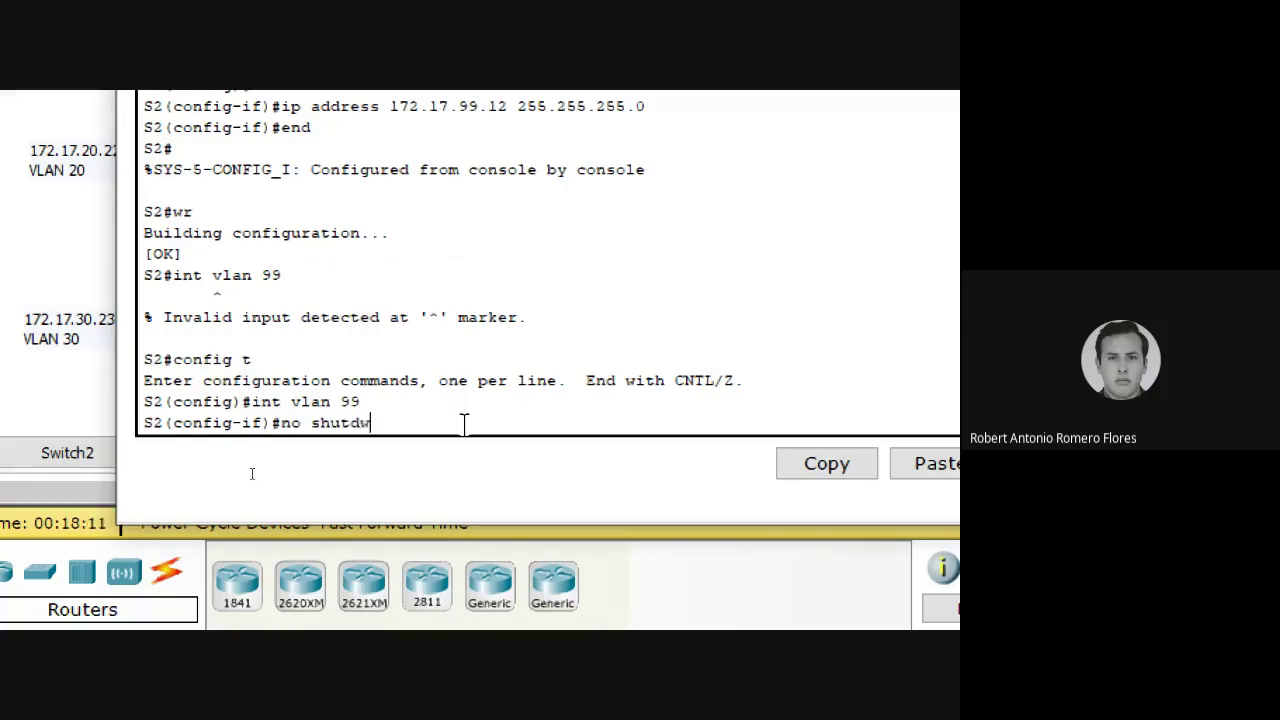
text(down)
key(Return)
Leave configuration mode on S2, save the configuration with wr and close the Switch2 window
text(end)
key(Return)
text(wr)
key(Return)
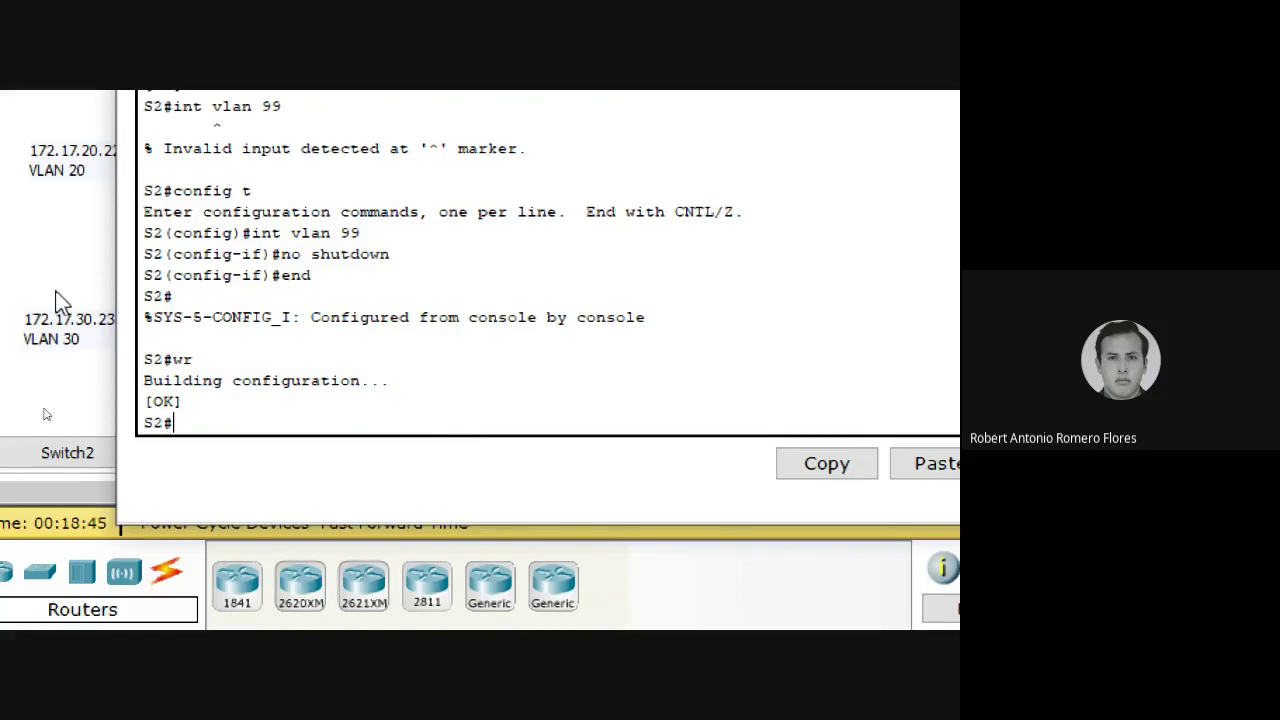
click(726, 257)
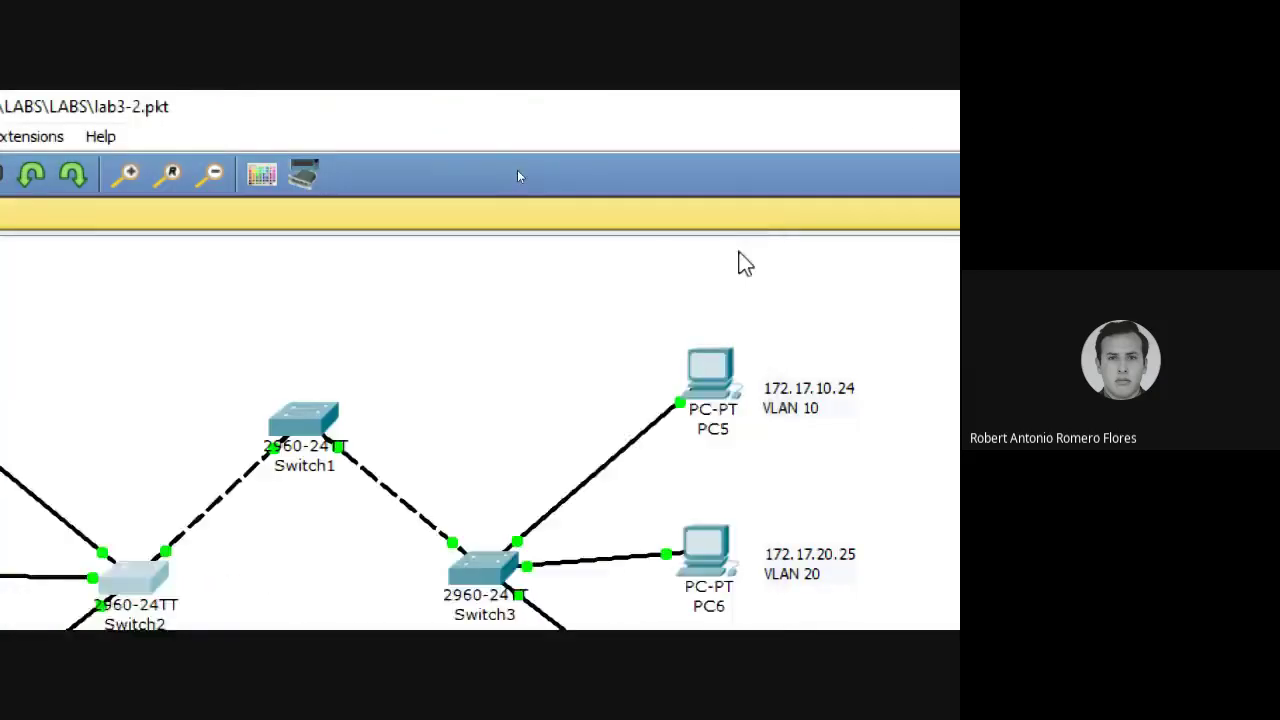
Open Switch3's command line and display its running configuration from the beginning with show run
click(790, 415)
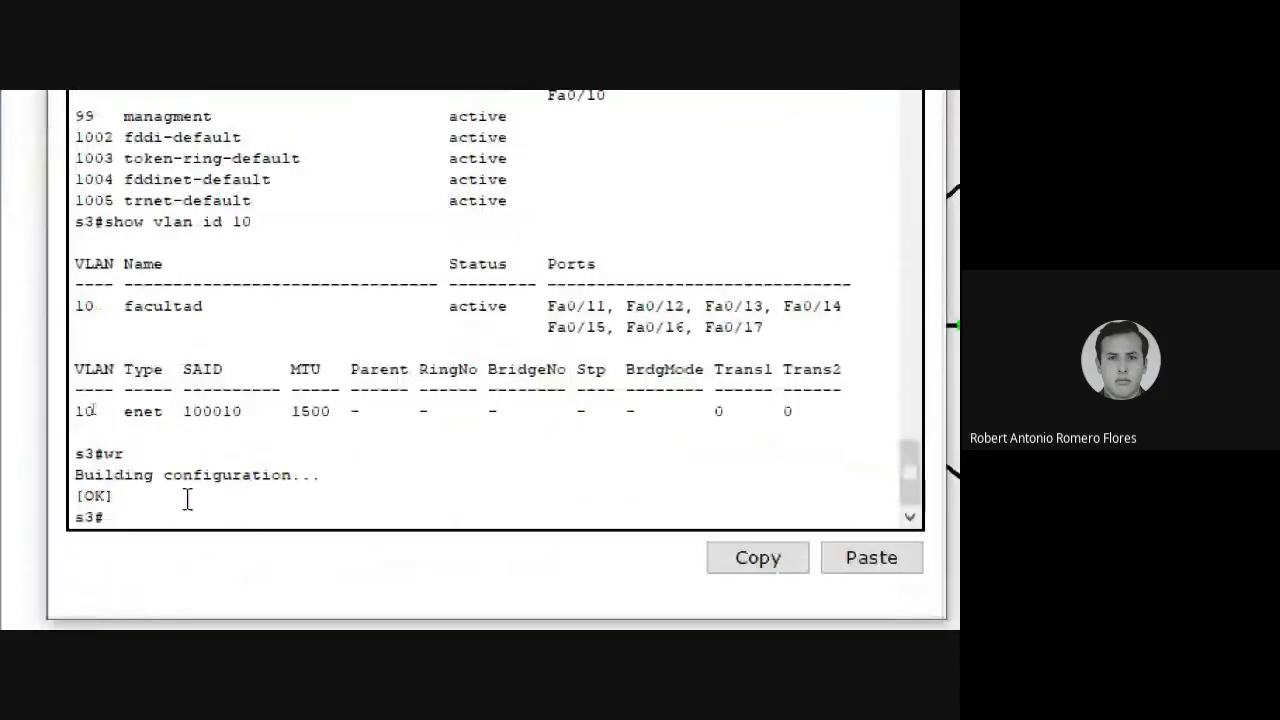
text(show run)
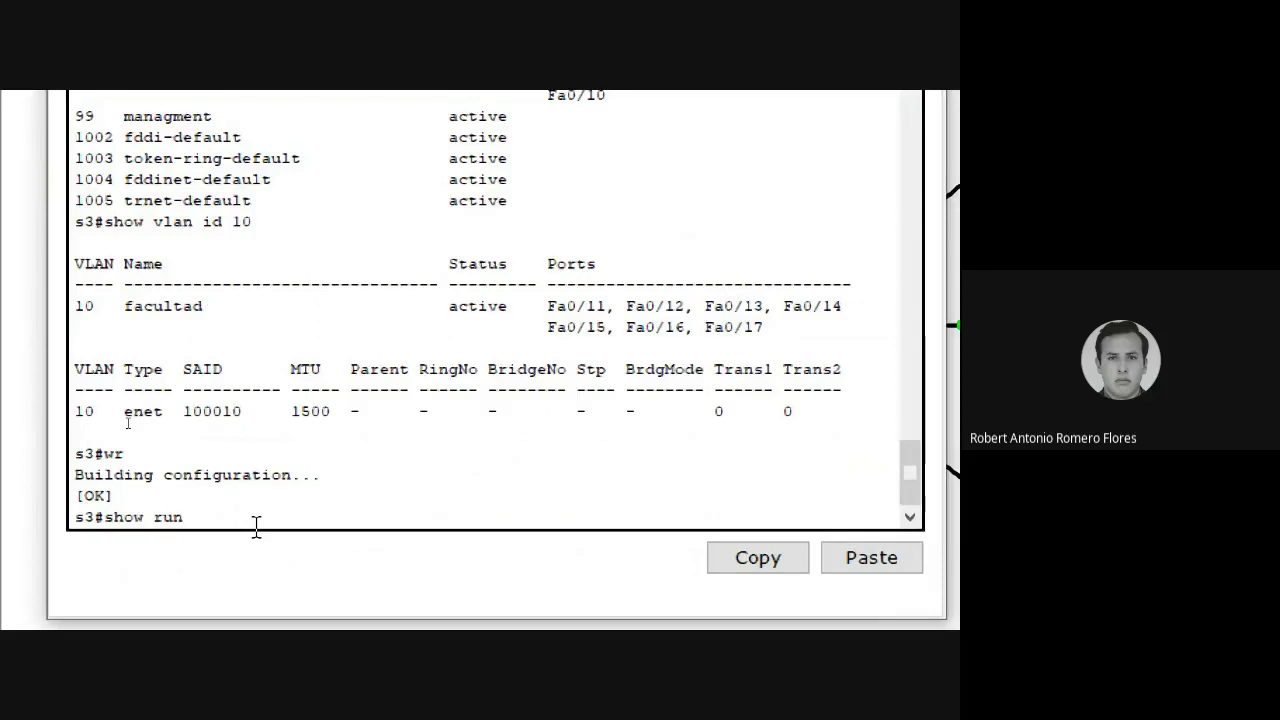
key(Return)
scroll(283, 410, up, 2)
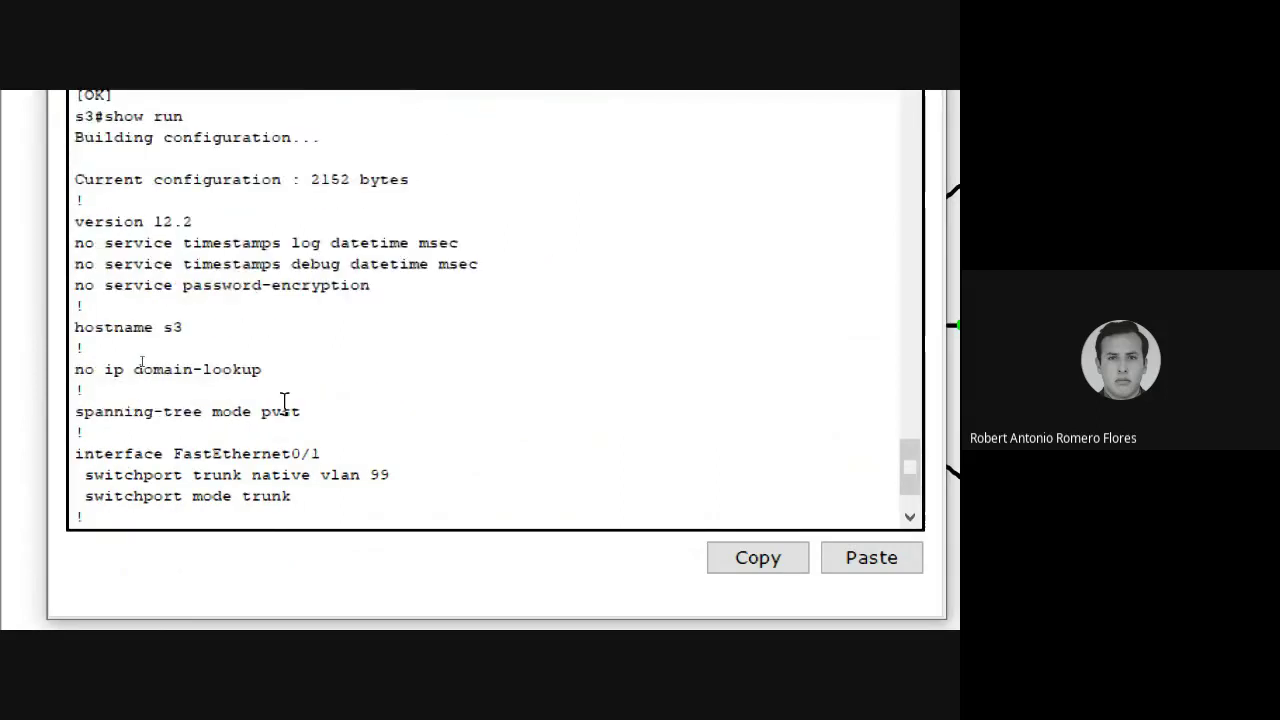
drag(183, 220, 86, 220)
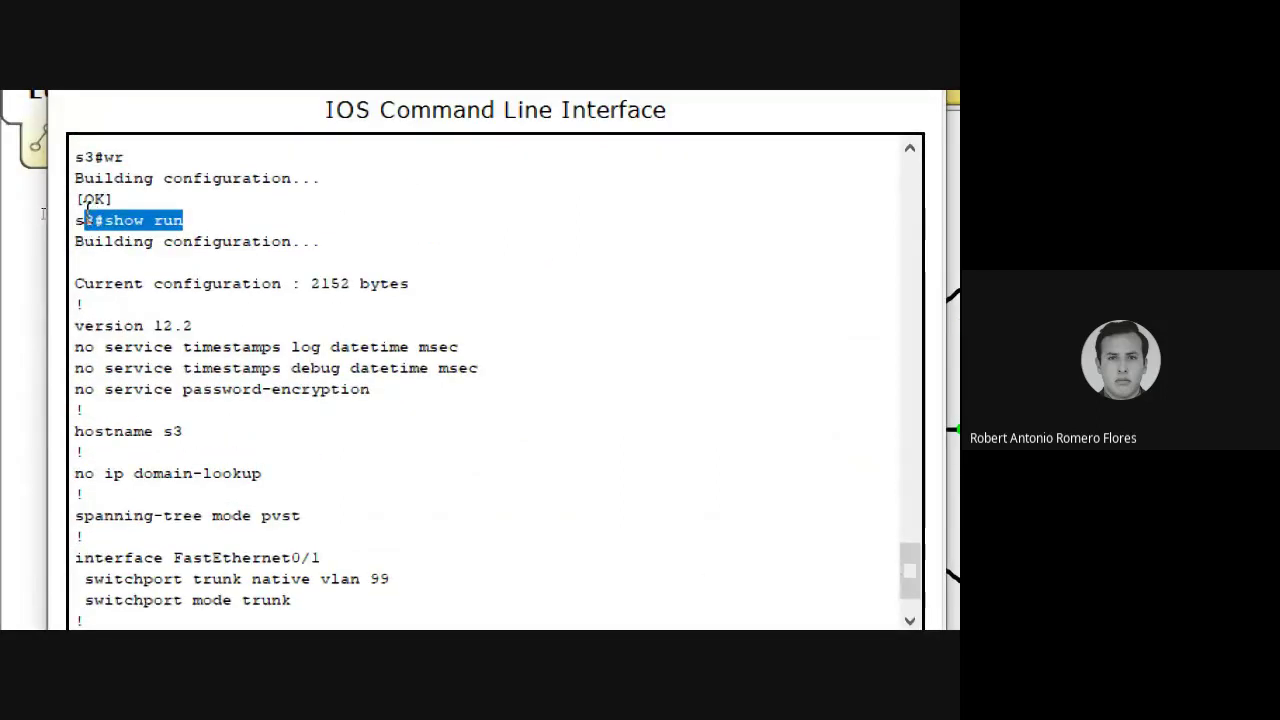
click(272, 290)
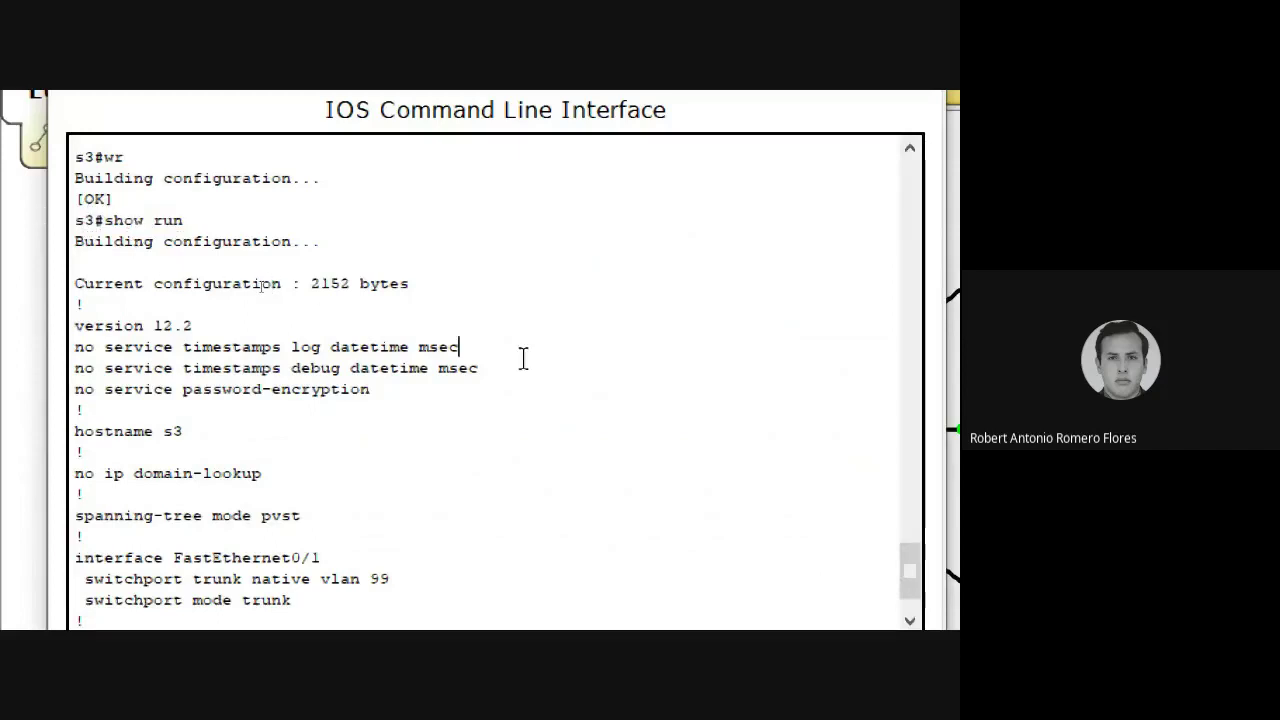
Page through s3's running configuration to examine the trunk and access VLAN settings of its FastEthernet and GigabitEthernet interfaces
scroll(523, 358, down, 2)
key(Return)
key(Return)
key(Return)
key(Return)
key(Return)
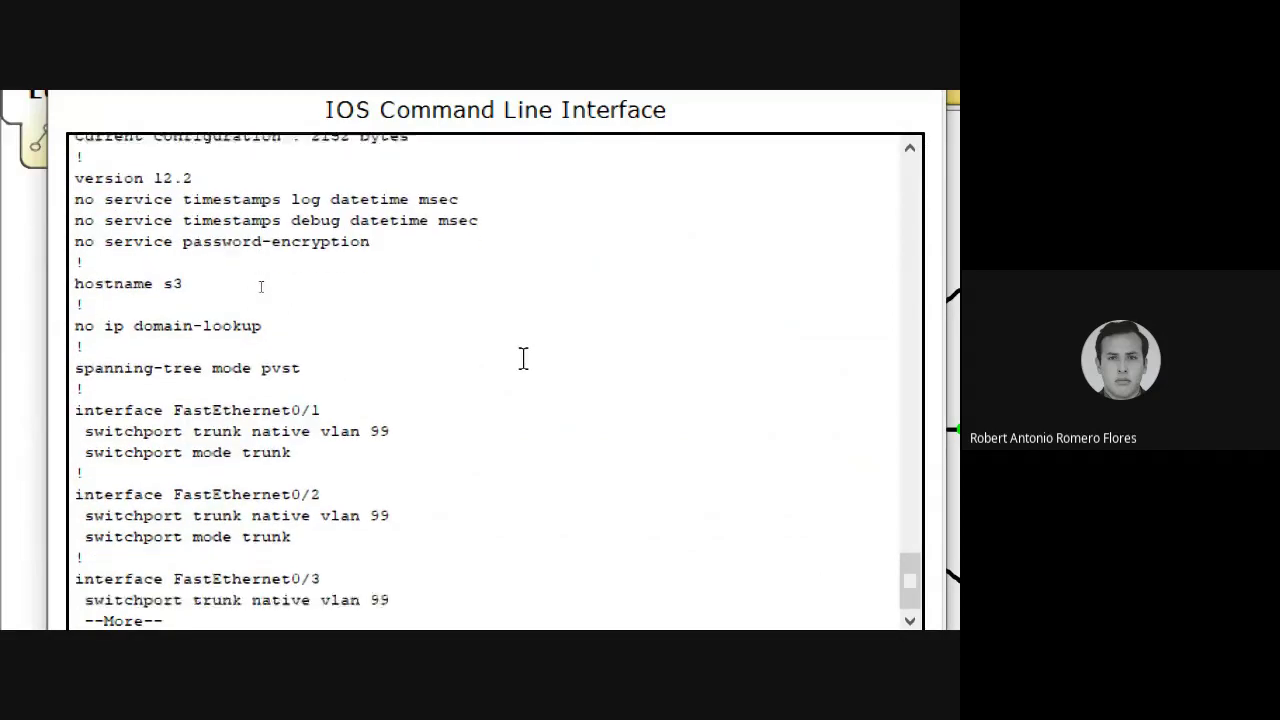
key(Return)
key(Return)
key(Return)
key(Return)
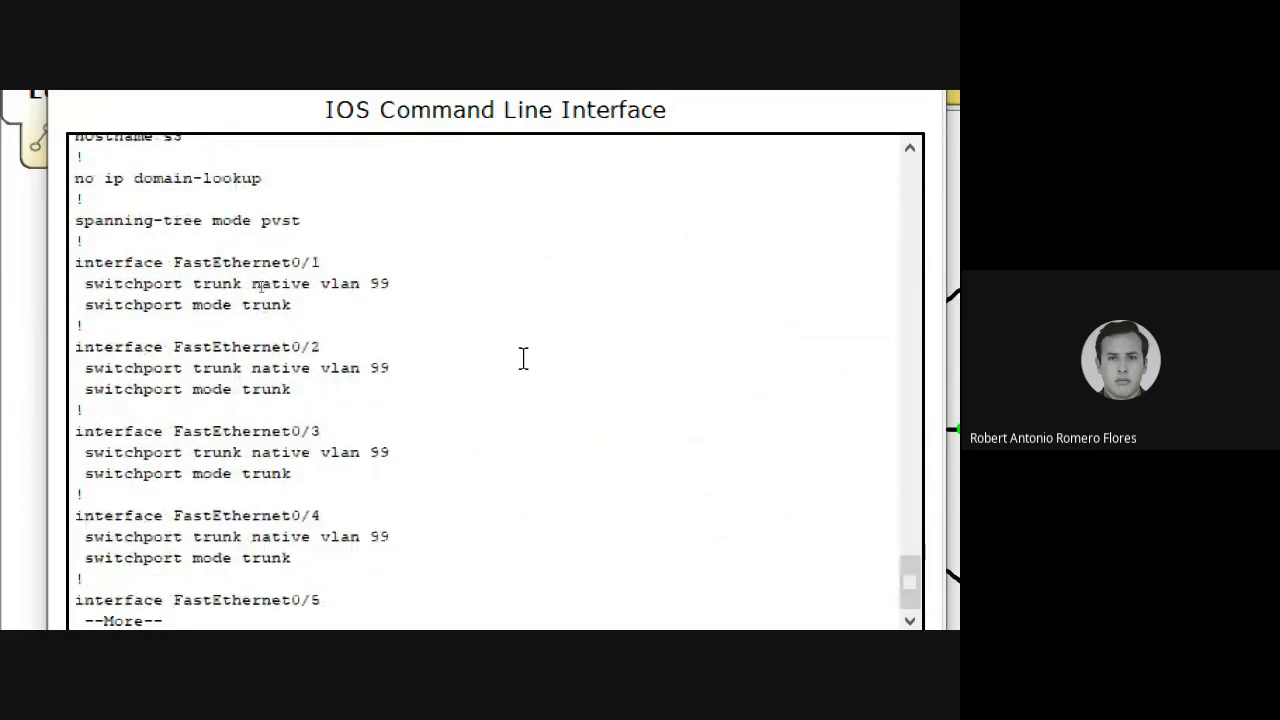
key(Return)
key(Return)
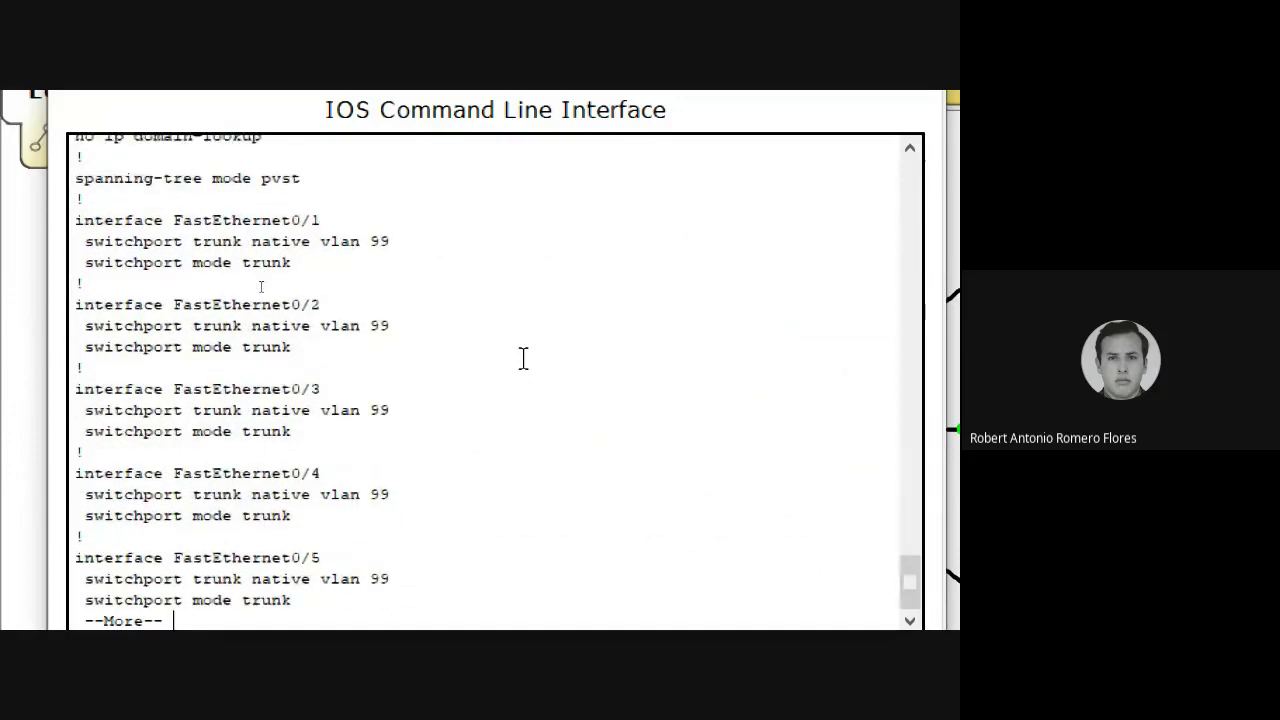
key(Return)
key(Return)
key(Return)
key(Return)
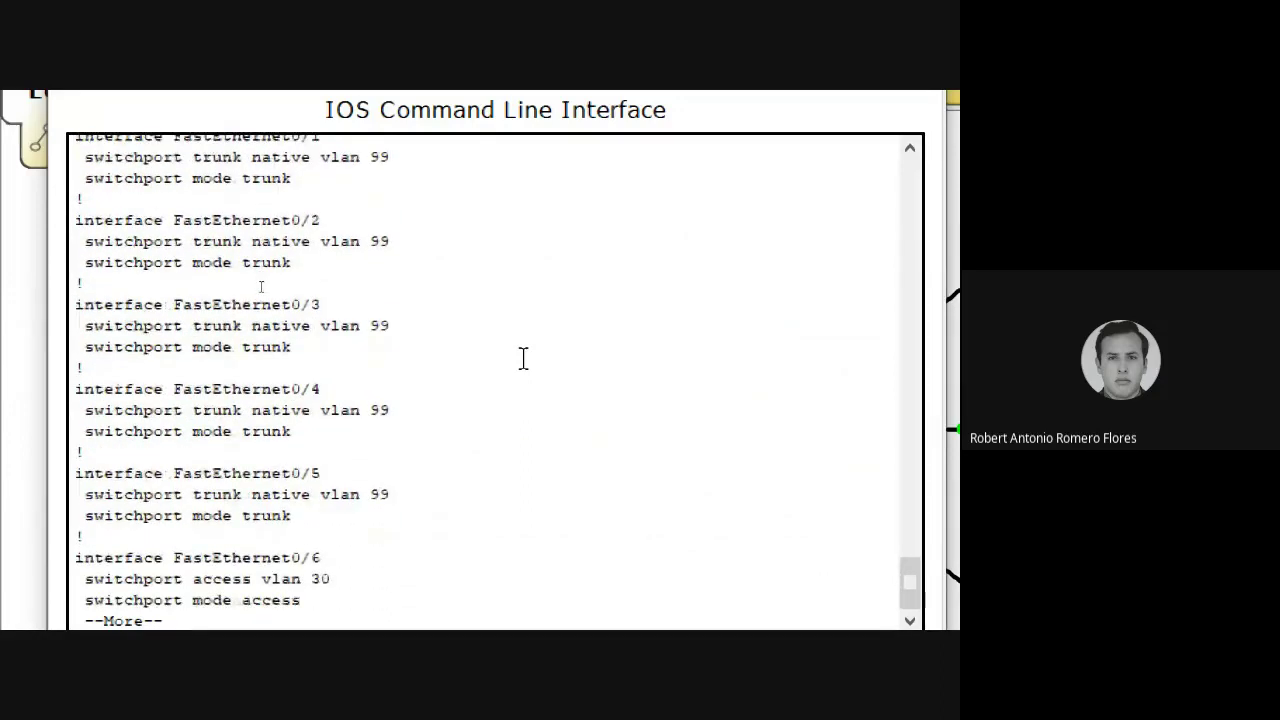
key(Return)
key(Return)
key(Return)
key(Return)
key(Return)
key(Return)
key(Return)
key(Return)
key(Return)
key(Return)
key(Return)
key(Return)
key(Return)
key(Return)
key(Return)
key(Return)
key(Return)
key(Return)
key(Return)
key(Return)
key(Return)
key(Return)
key(Return)
key(Return)
key(Return)
key(Return)
key(Return)
key(Return)
key(Return)
key(Return)
key(Return)
key(Return)
key(Return)
key(Return)
key(Return)
key(Return)
key(Return)
key(Return)
key(Return)
key(Return)
key(Return)
key(Return)
key(Return)
key(Return)
key(Return)
key(Return)
key(Return)
key(Return)
key(Return)
key(Return)
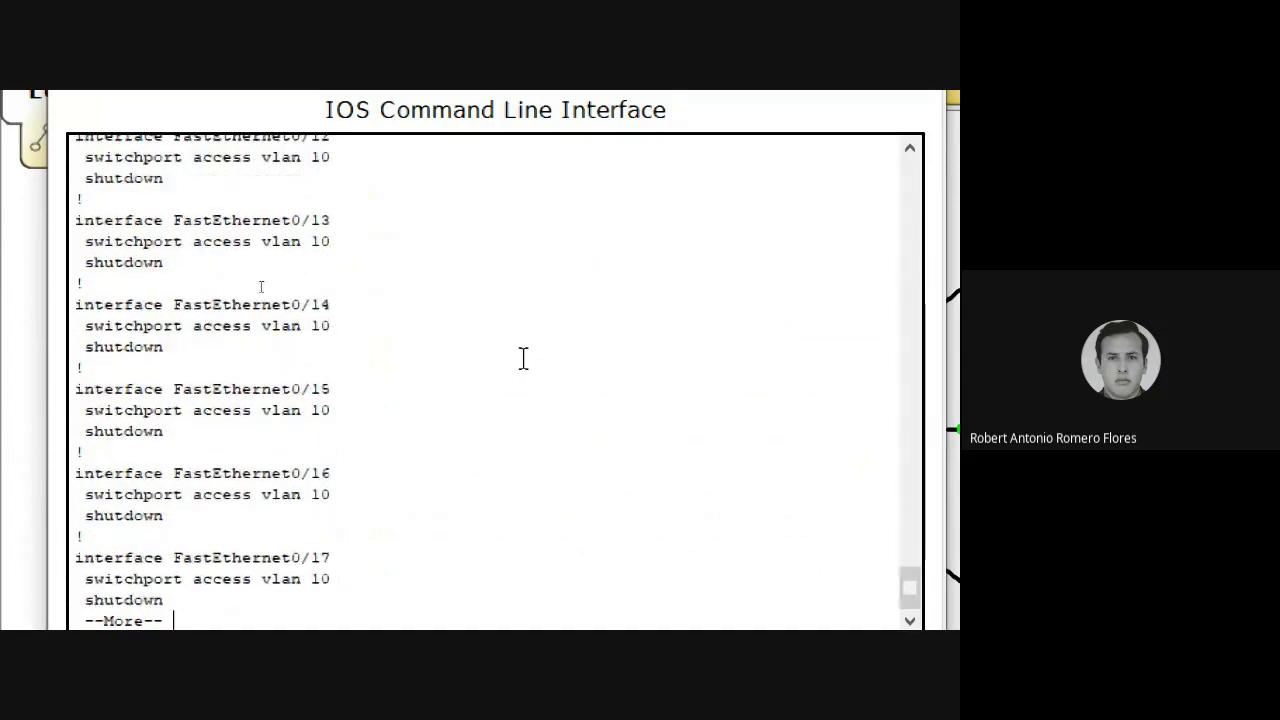
key(Return)
key(Return)
key(Return)
key(Return)
key(Return)
key(Return)
key(Return)
key(Return)
key(Return)
key(Return)
key(Return)
key(Return)
key(Return)
key(Return)
key(Return)
key(Return)
key(Return)
key(Return)
key(Return)
key(Return)
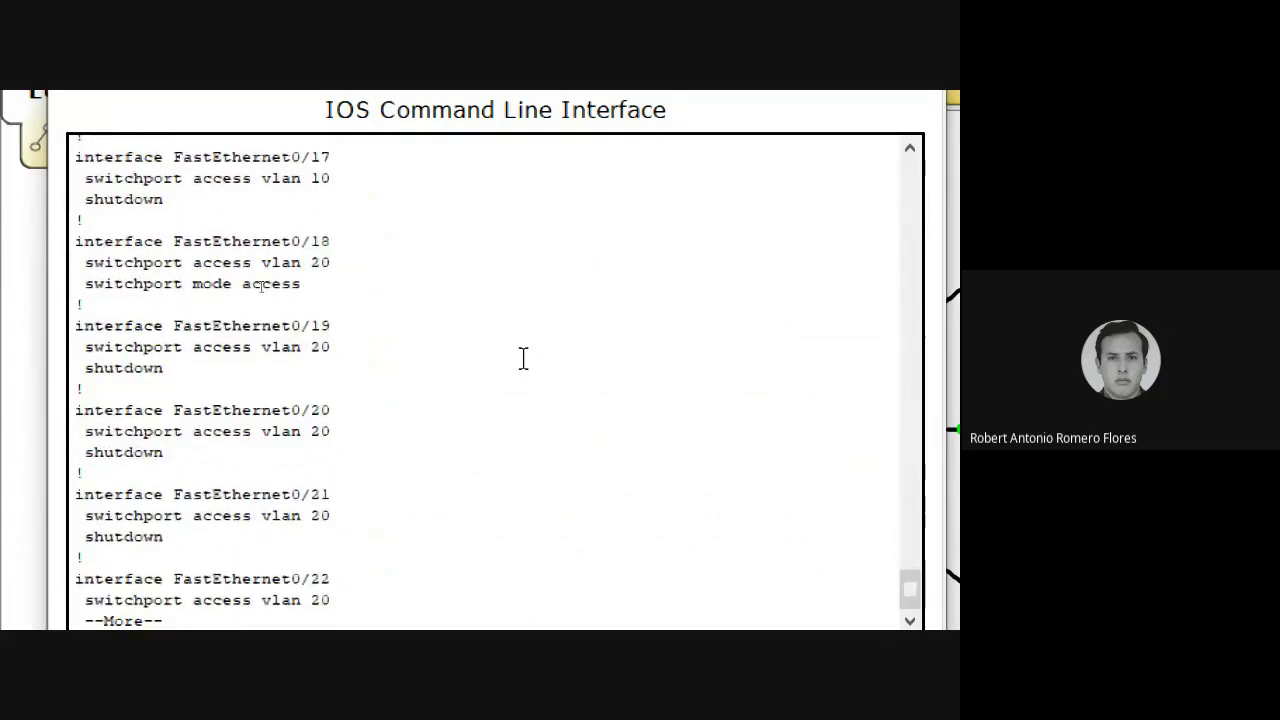
key(Return)
key(Return)
key(Return)
key(Return)
key(Return)
key(Return)
key(Return)
key(Return)
key(Return)
key(Return)
key(Return)
key(Return)
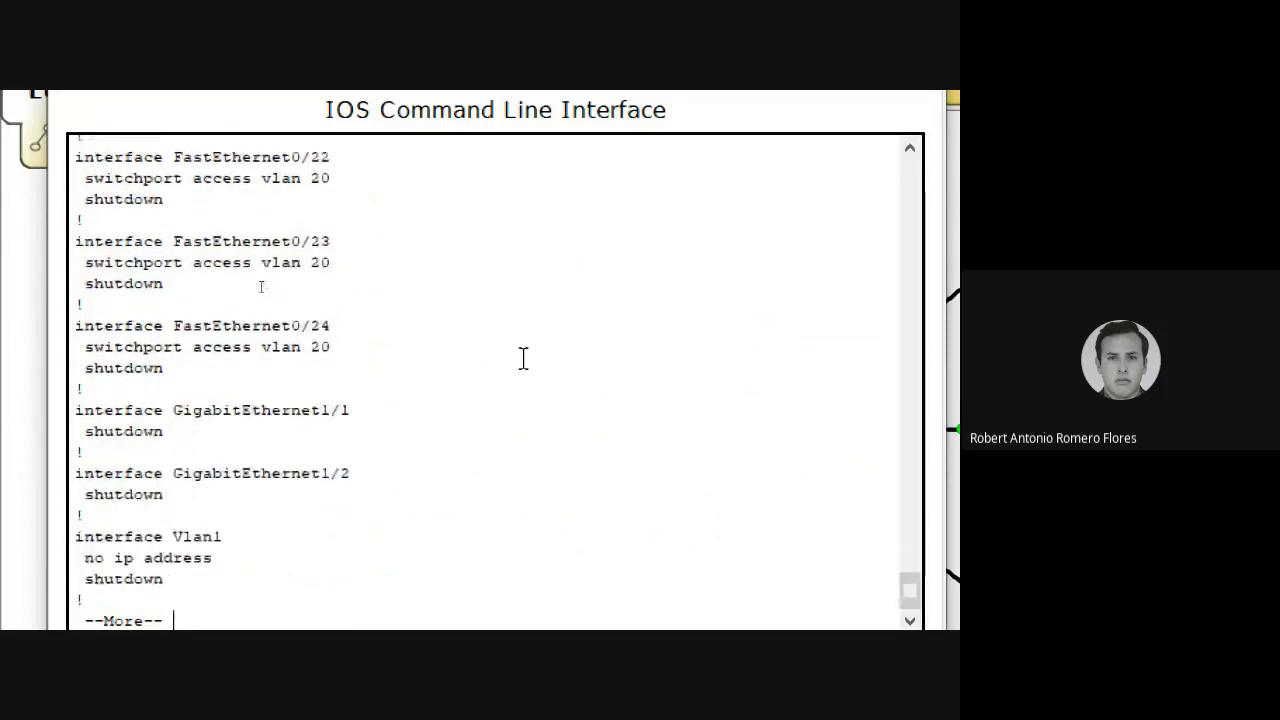
Continue the running configuration to the interface Vlan99 entry and highlight its IP address lines
key(Return)
key(Return)
key(Return)
key(Return)
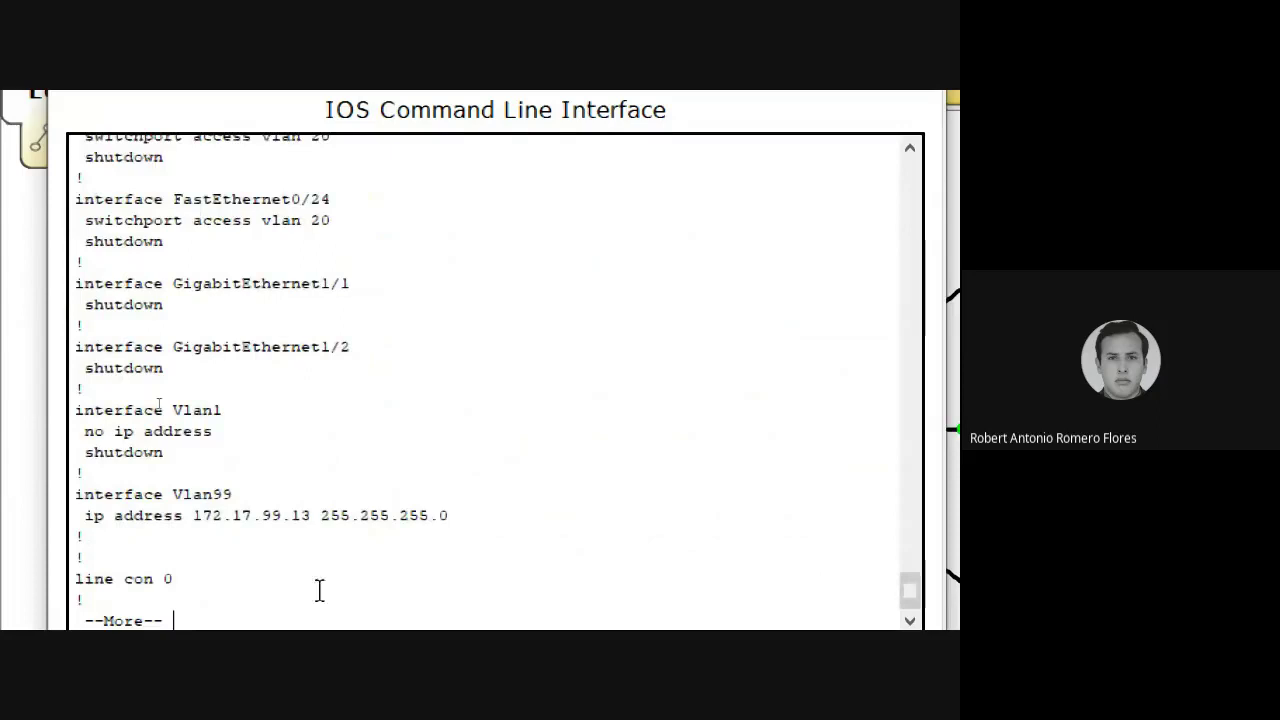
drag(452, 512, 74, 488)
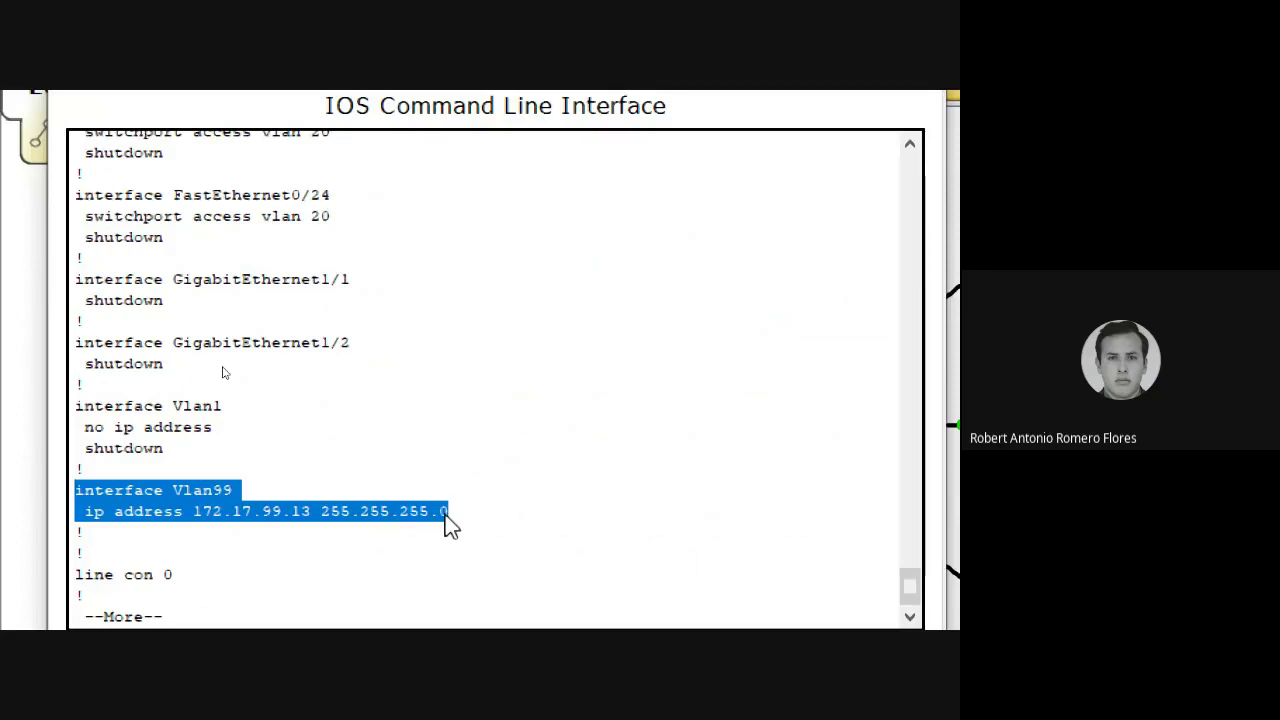
click(489, 508)
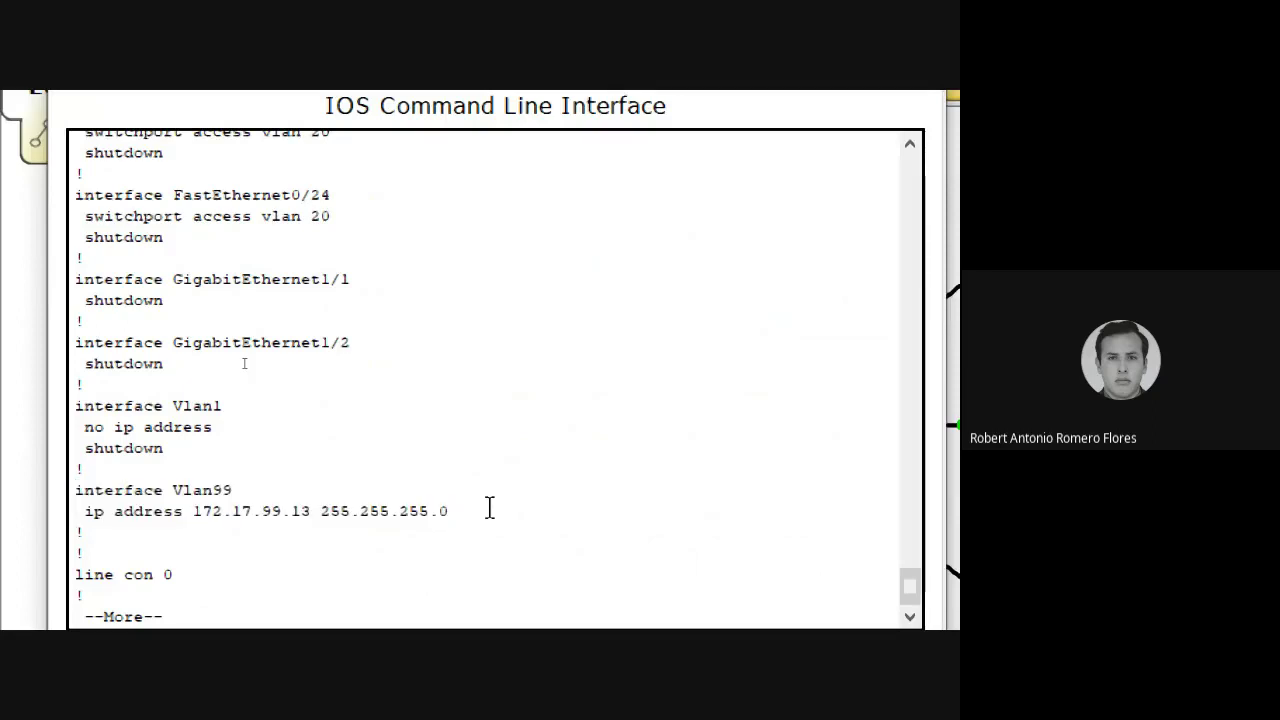
Finish the running configuration listing and display the VLAN 99 interface details with show int vlan99
key(Return)
key(Return)
key(Return)
key(Return)
key(Return)
key(Return)
key(Return)
key(Return)
key(Return)
text(show int vlan99)
key(Return)
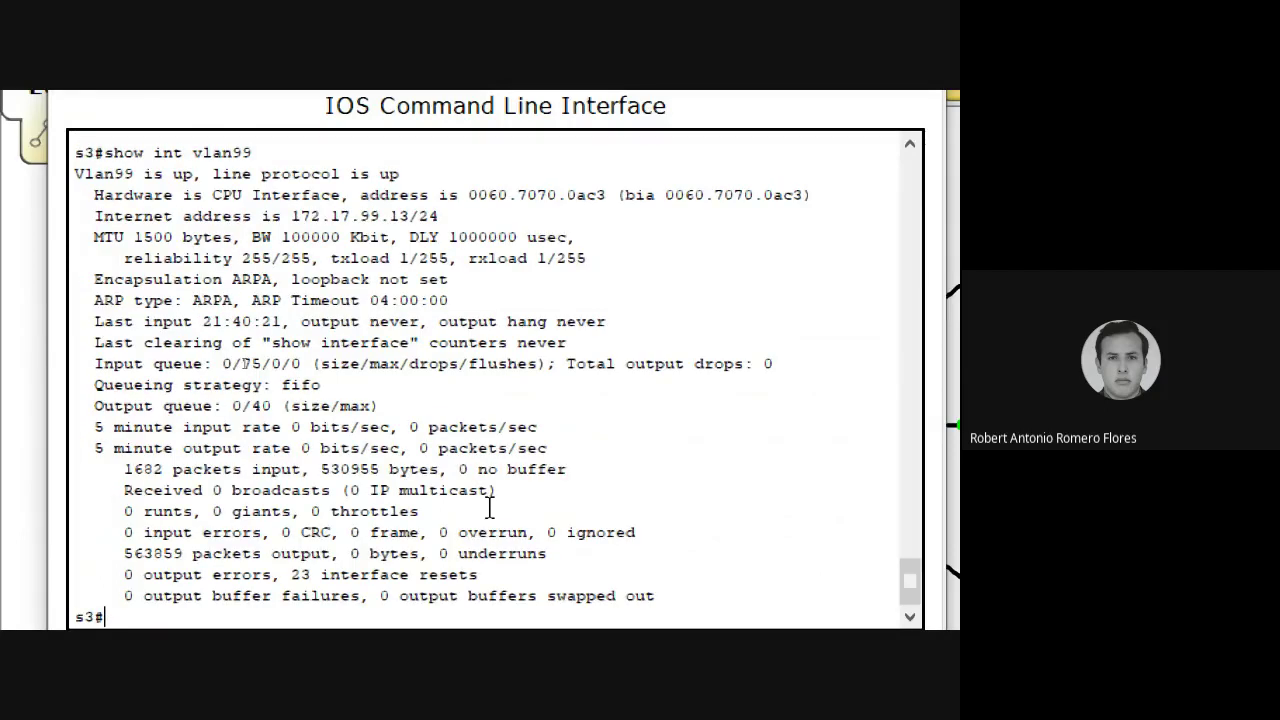
Highlight the show int vlan99 command and the interface status and Internet address lines in its output
drag(254, 152, 72, 152)
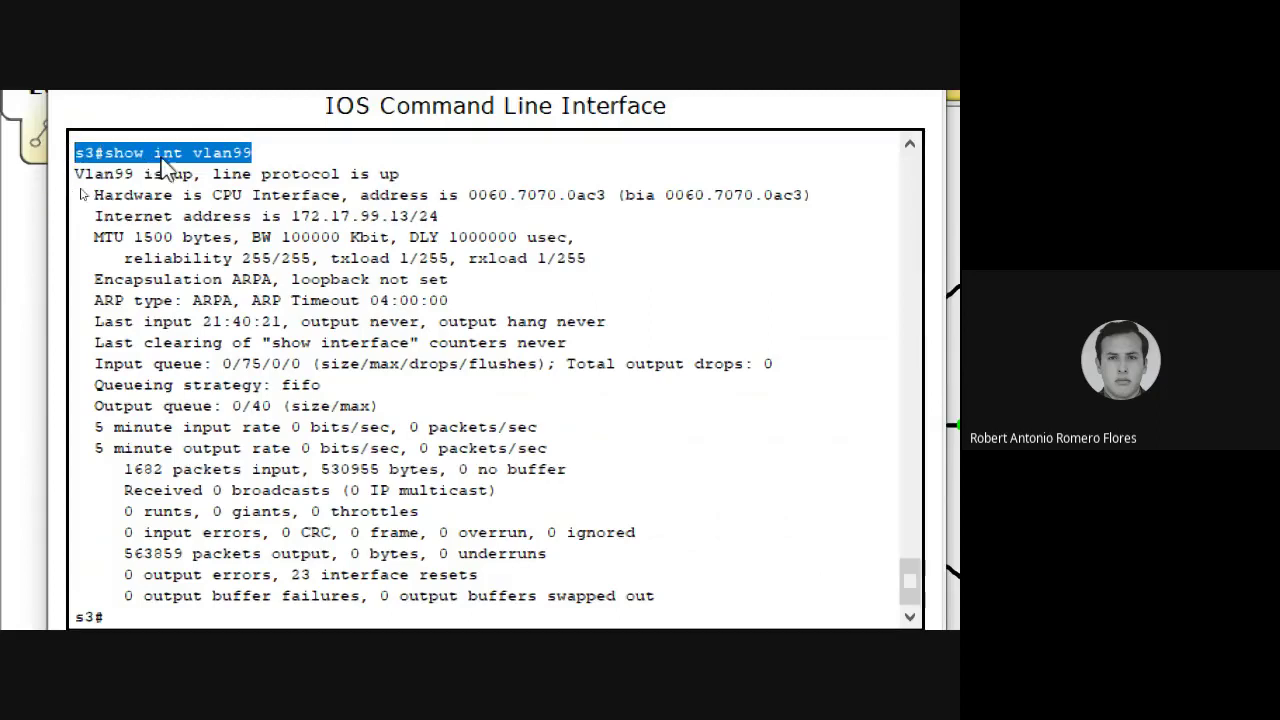
click(278, 148)
drag(278, 150, 54, 186)
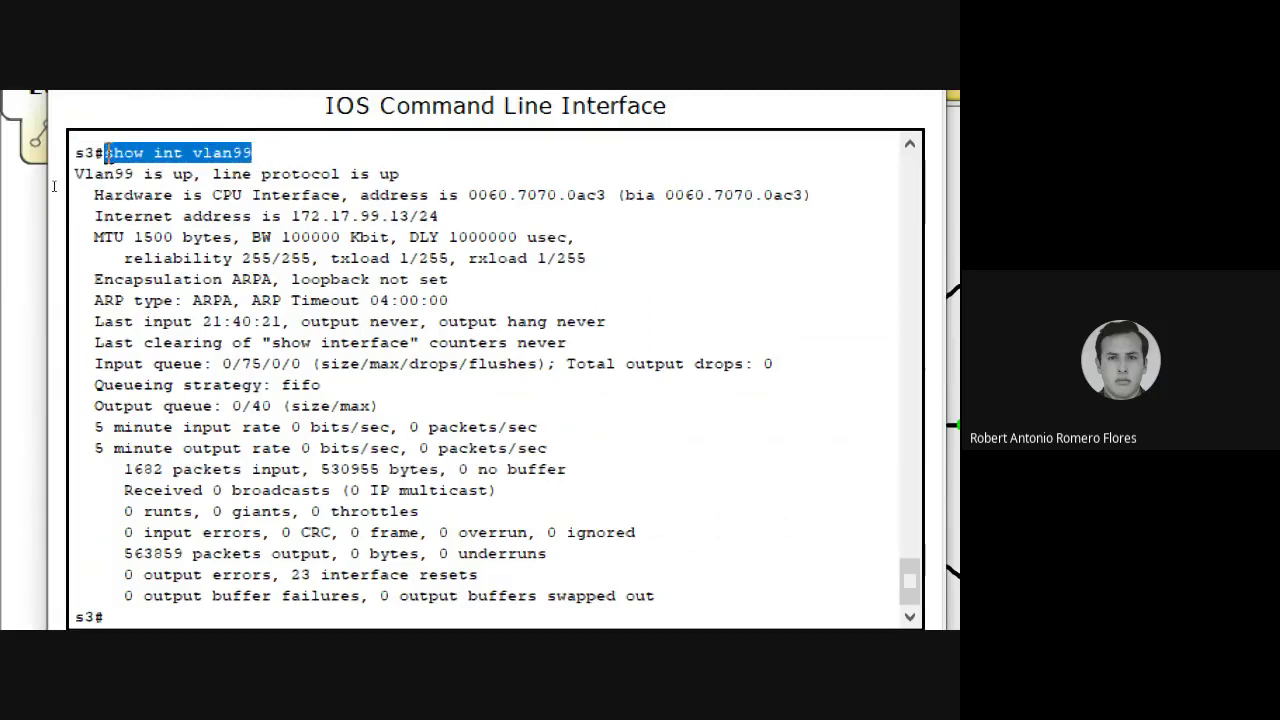
click(421, 216)
drag(455, 215, 34, 180)
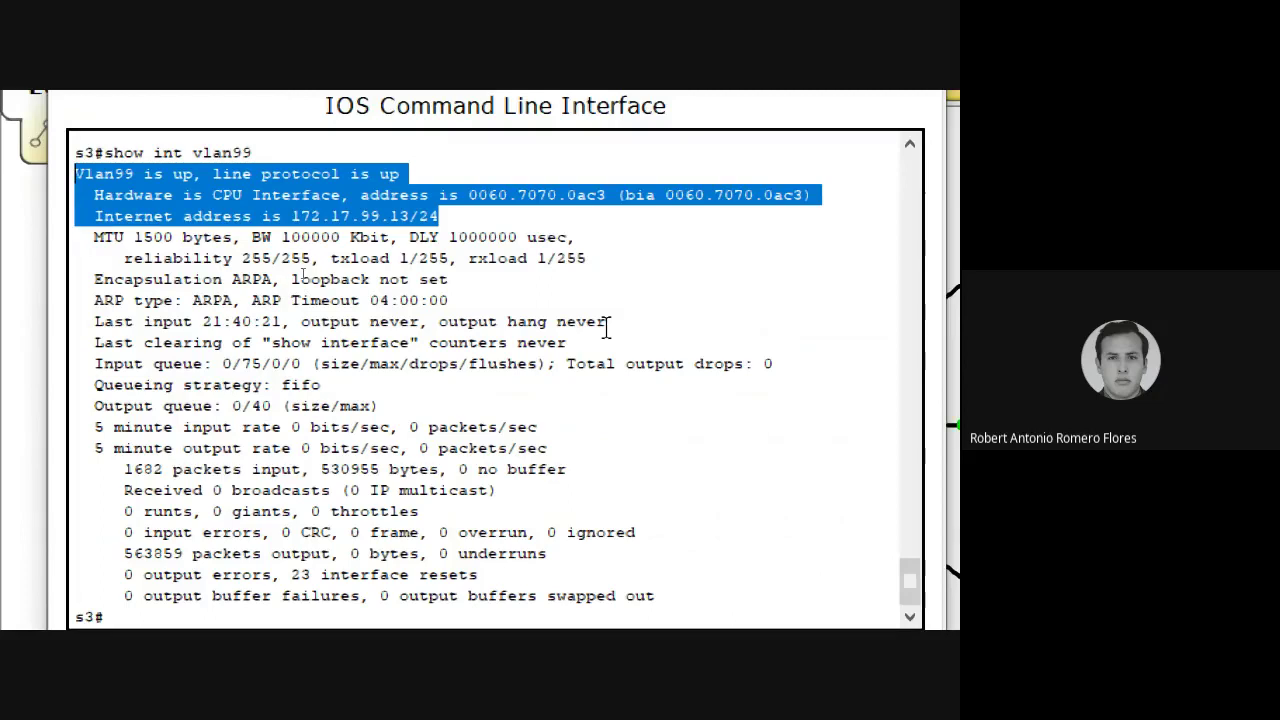
List s3's VLANs and their assigned ports with show vlan brief, and save the configuration with wr
scroll(556, 605, down, 4)
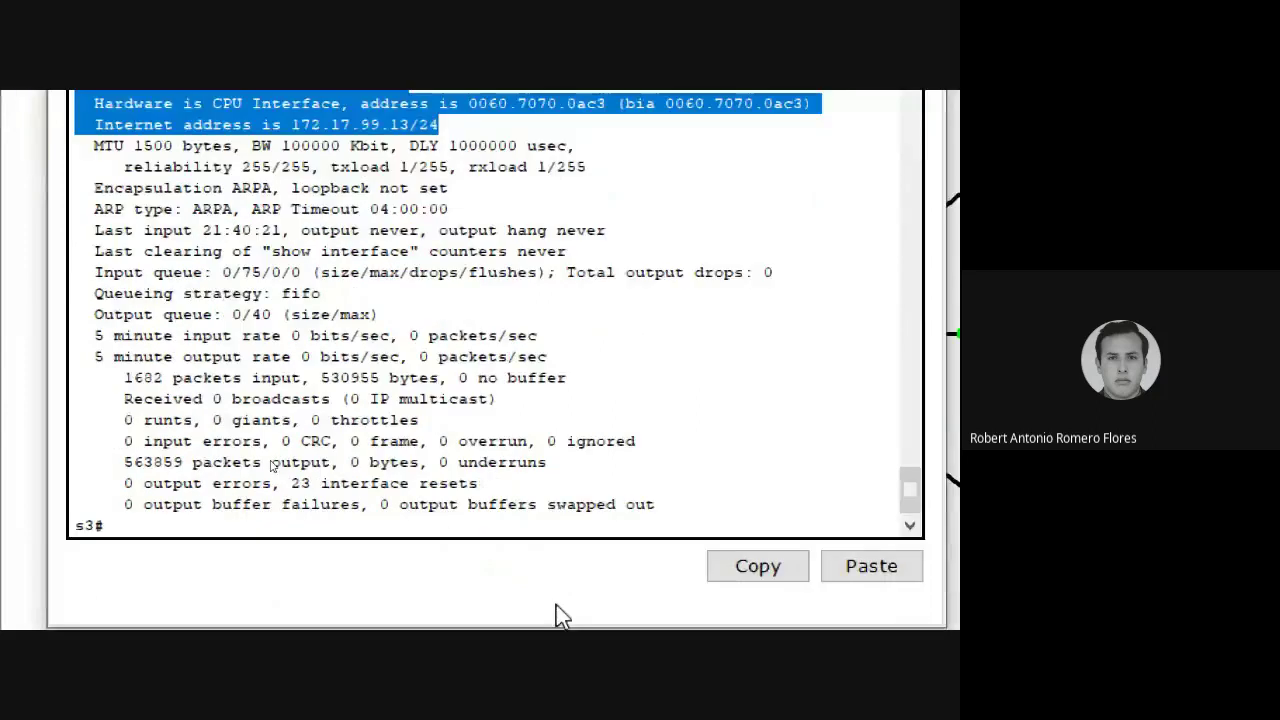
click(172, 479)
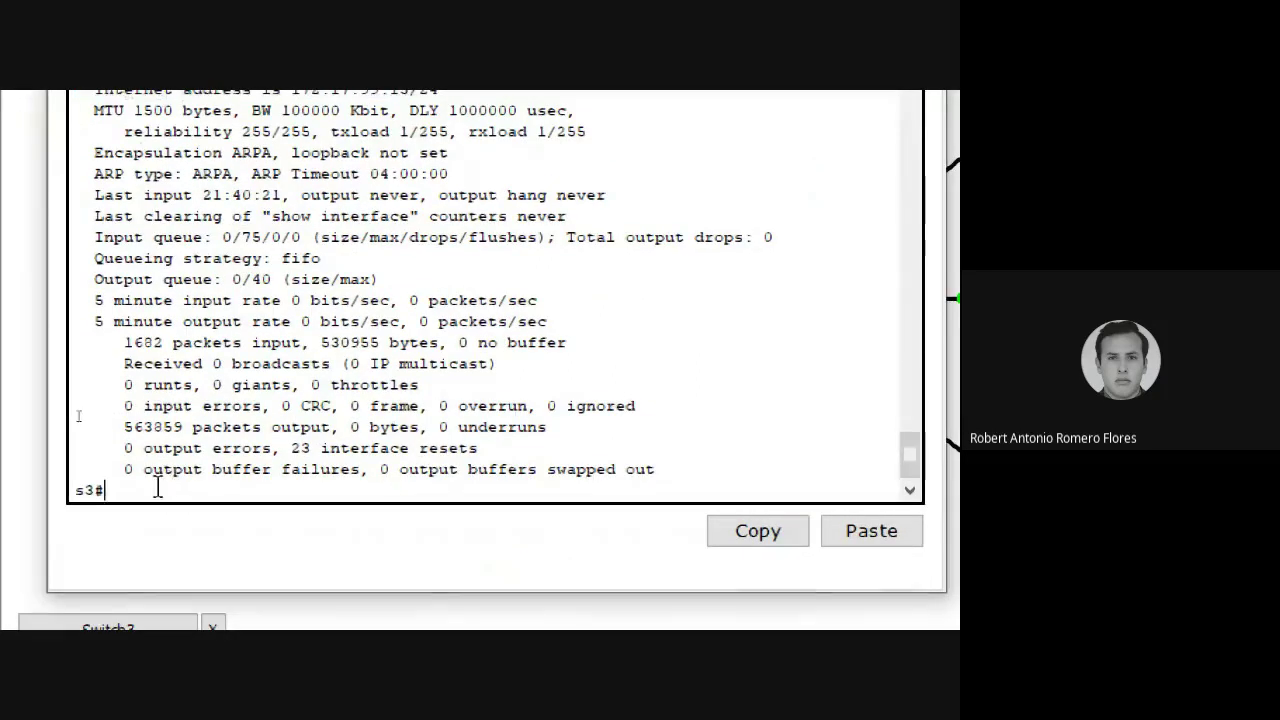
scroll(171, 280, up, 4)
scroll(253, 455, down, 4)
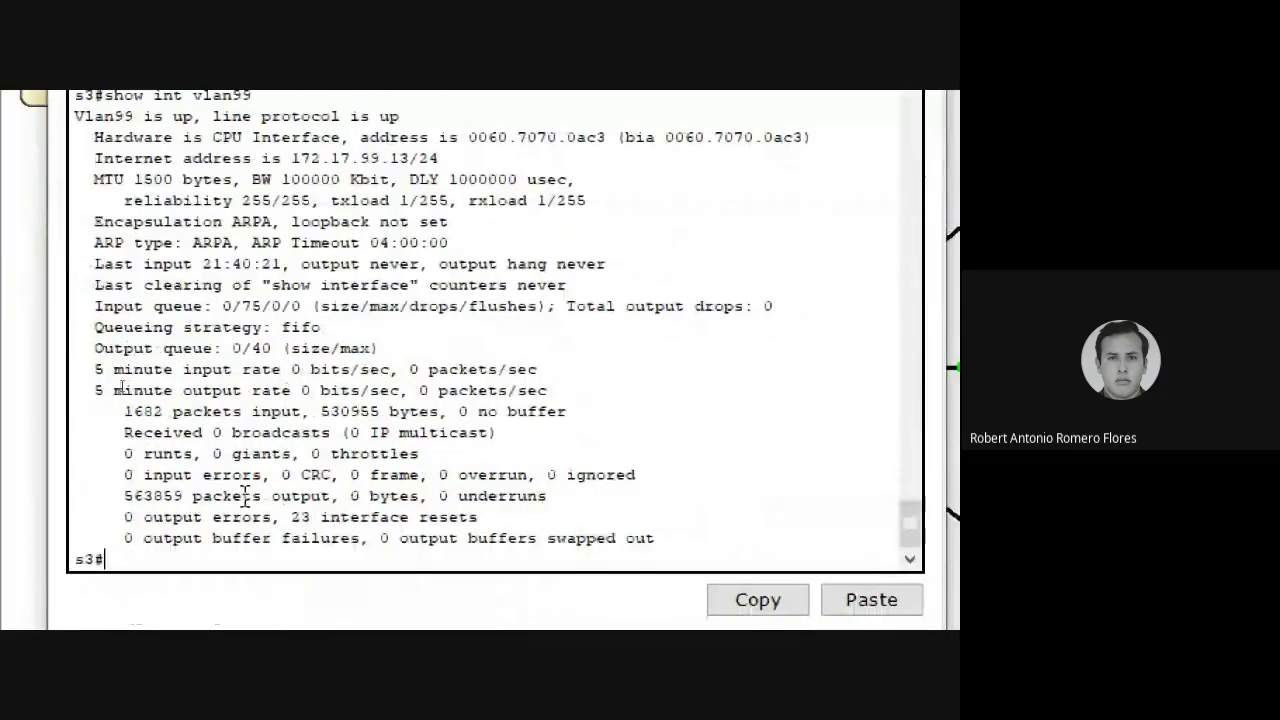
text(show vlan)
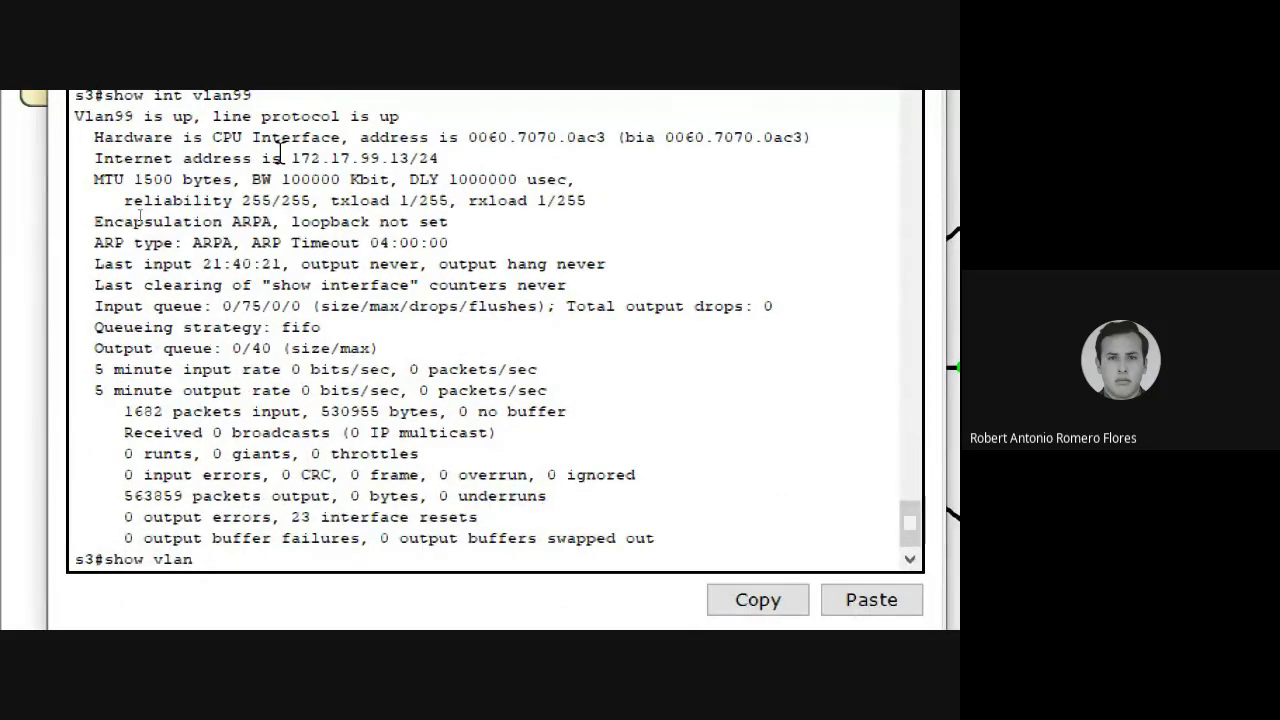
text( brief)
key(Return)
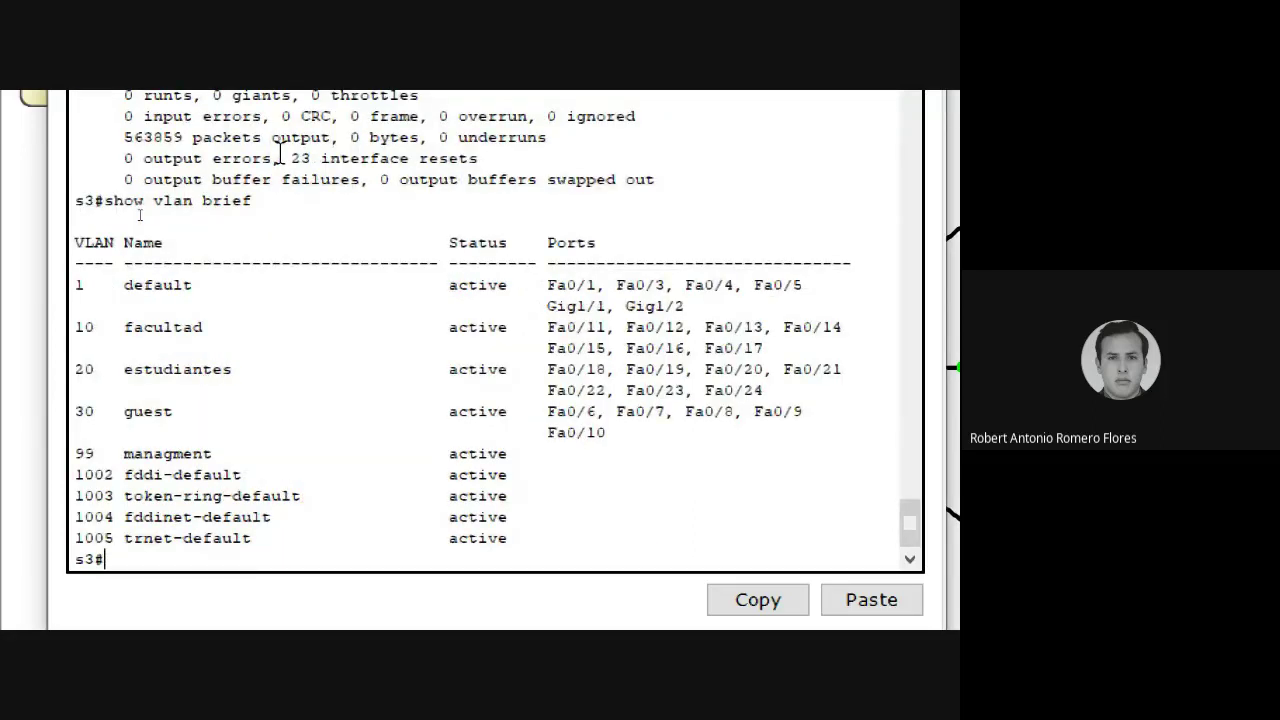
text(wr)
key(Return)
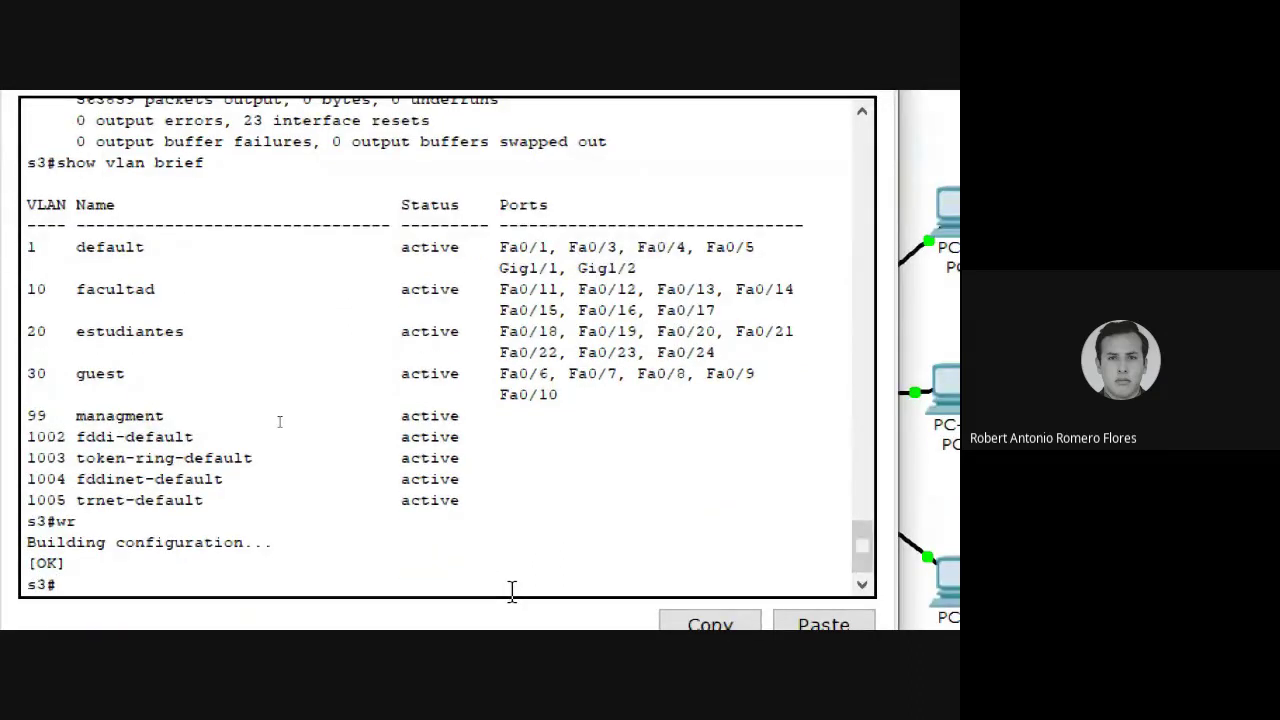
Enter configuration mode with config t and set interface range fa0/1-5 to trunk with switchport mode trunk
text(config t)
key(Return)
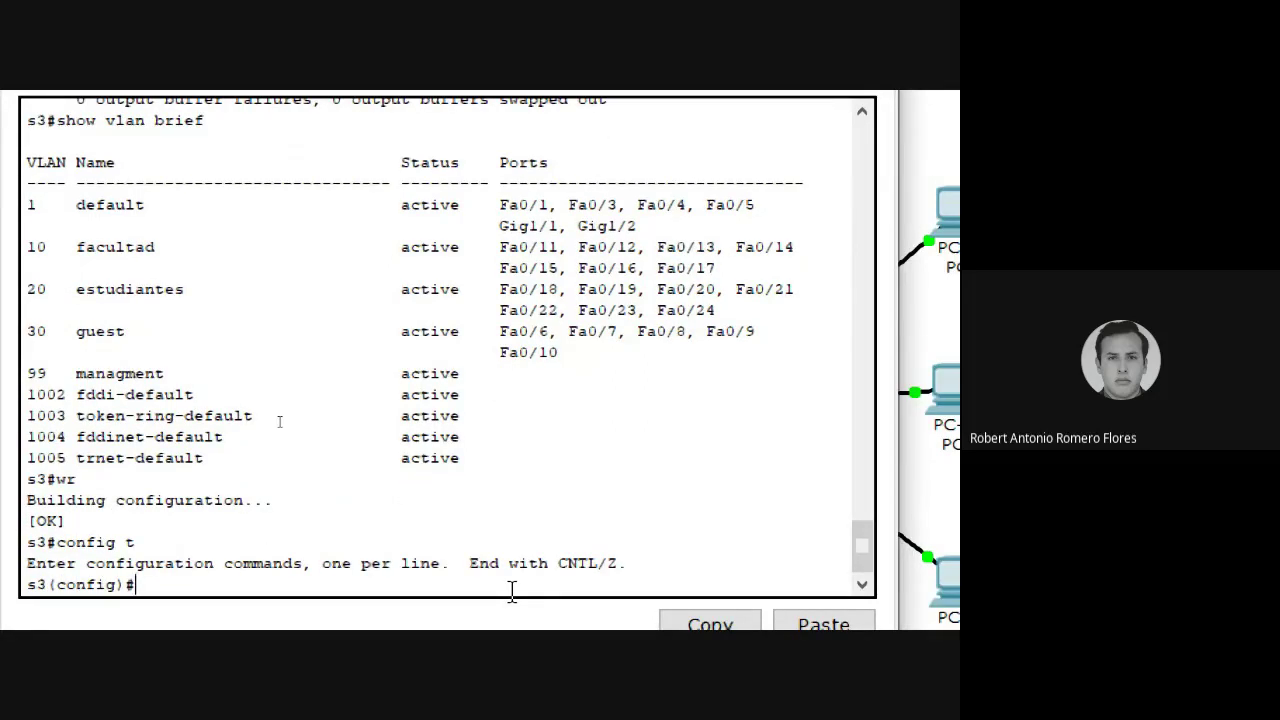
text(int rang fa)
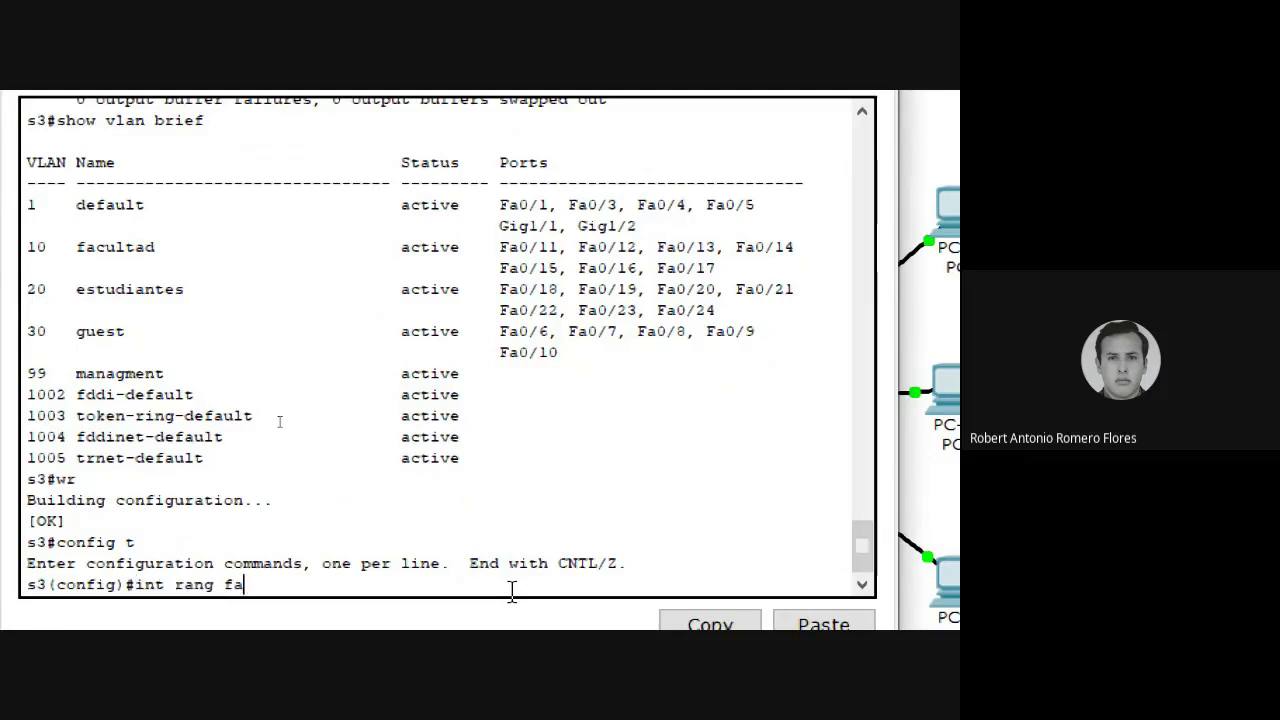
text(0/1-5)
key(Return)
text(switch po)
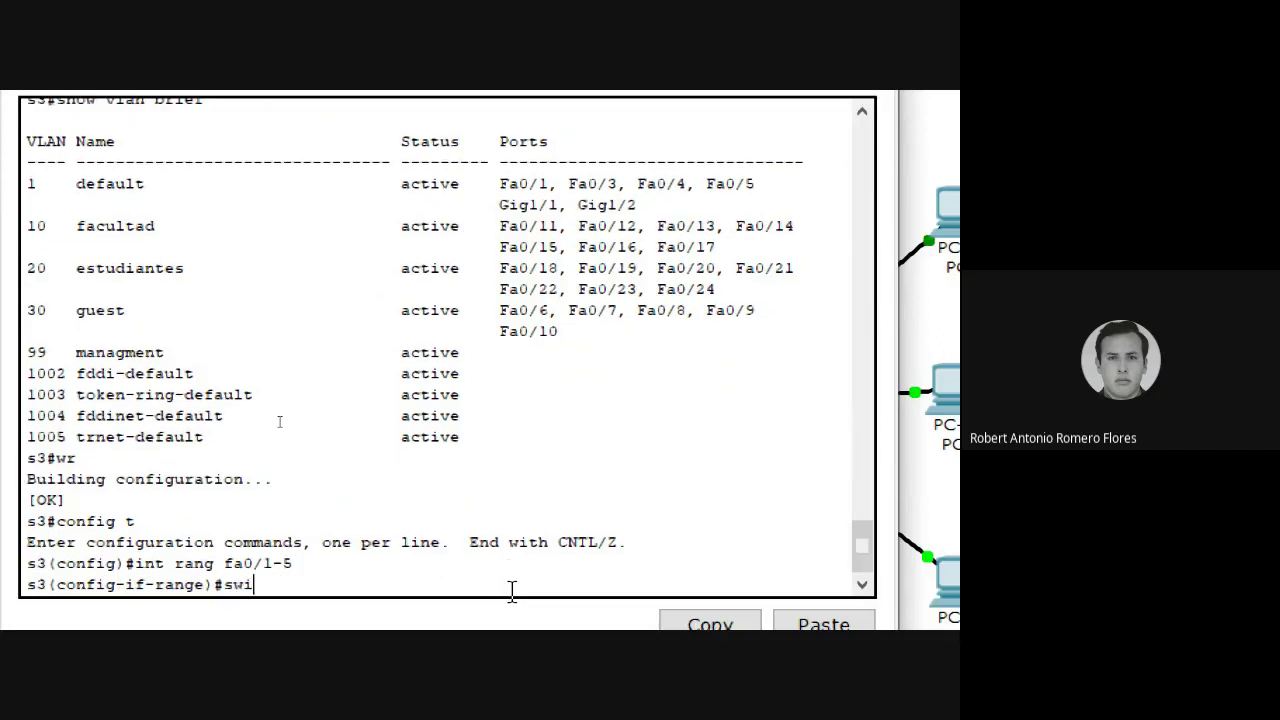
key(BackSpace)
key(BackSpace)
text(port )
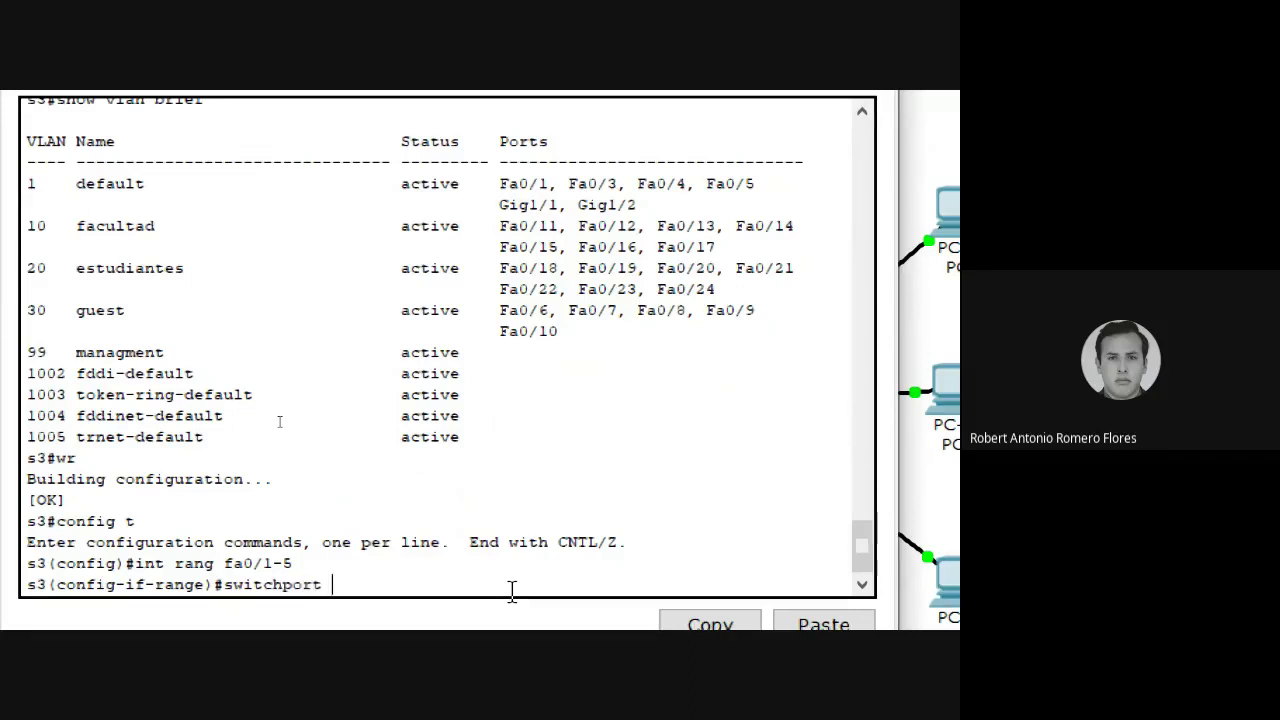
text(mode trun)
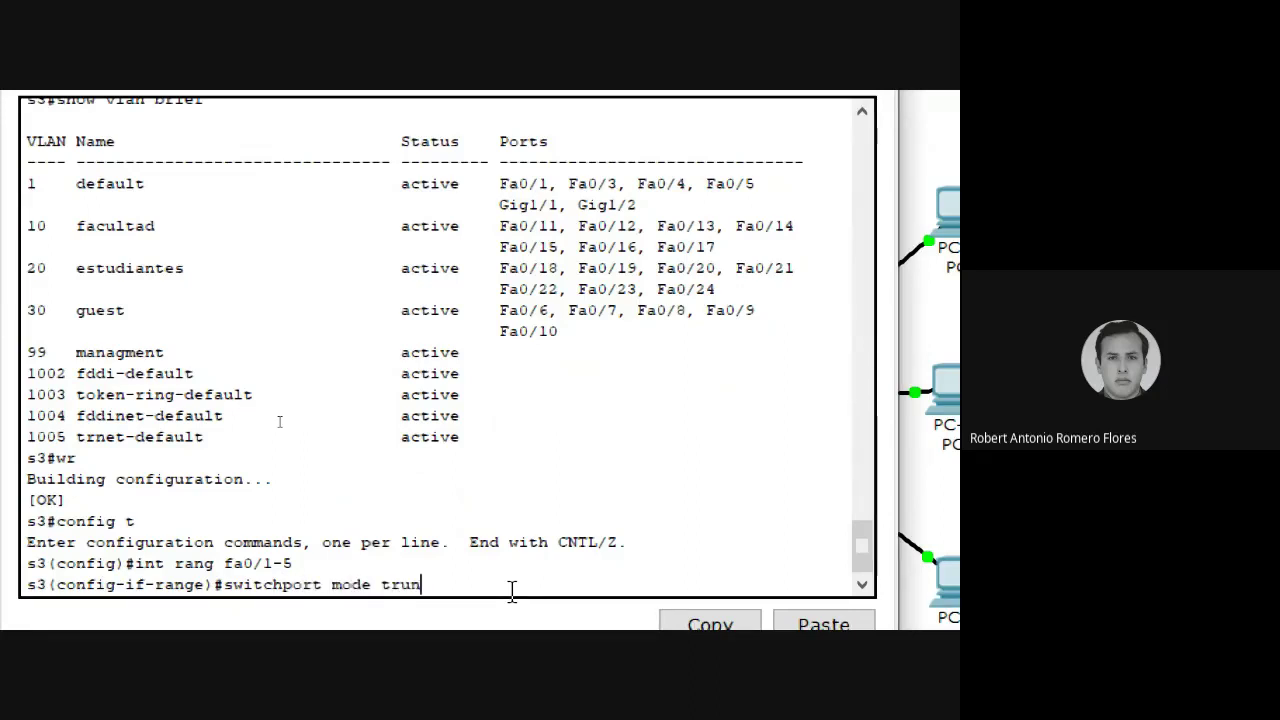
text(k)
key(Return)
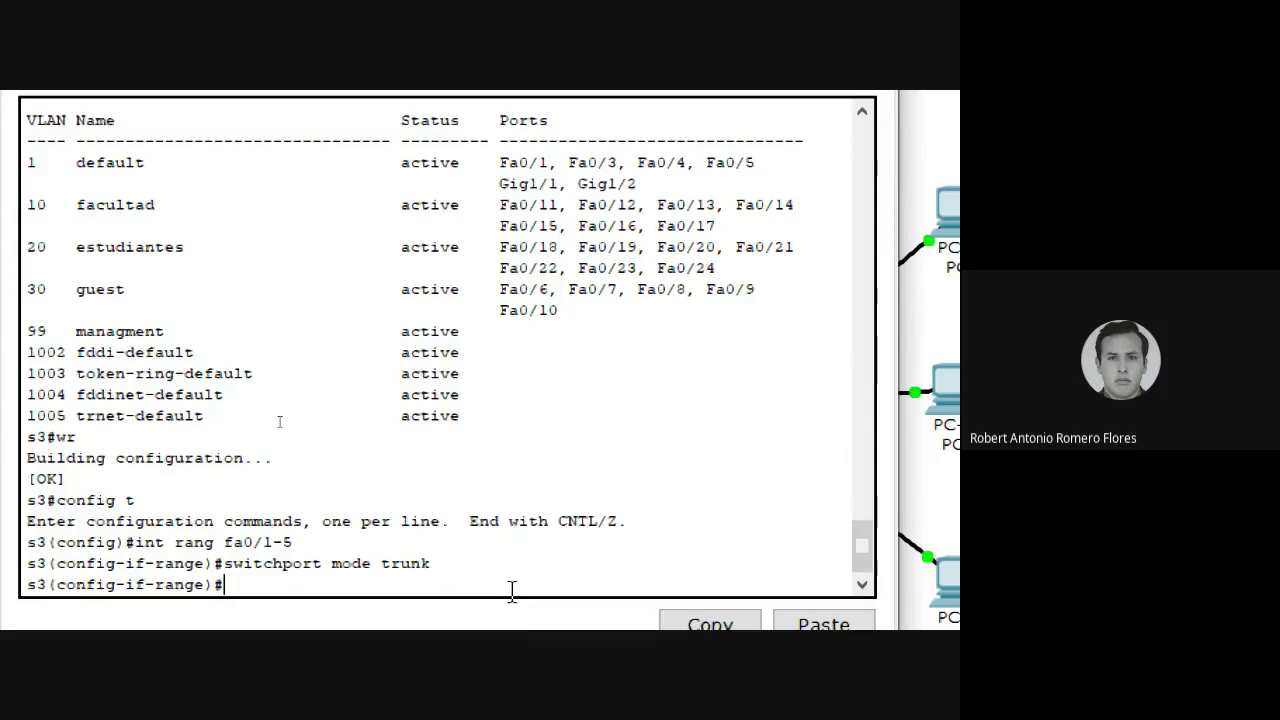
Set VLAN 99 as the native VLAN on s3's fa0/1-5 range with switchport trunk native vlan 99
key(Up)
key(BackSpace)
key(BackSpace)
key(BackSpace)
key(BackSpace)
key(BackSpace)
key(BackSpace)
key(BackSpace)
key(BackSpace)
key(BackSpace)
key(BackSpace)
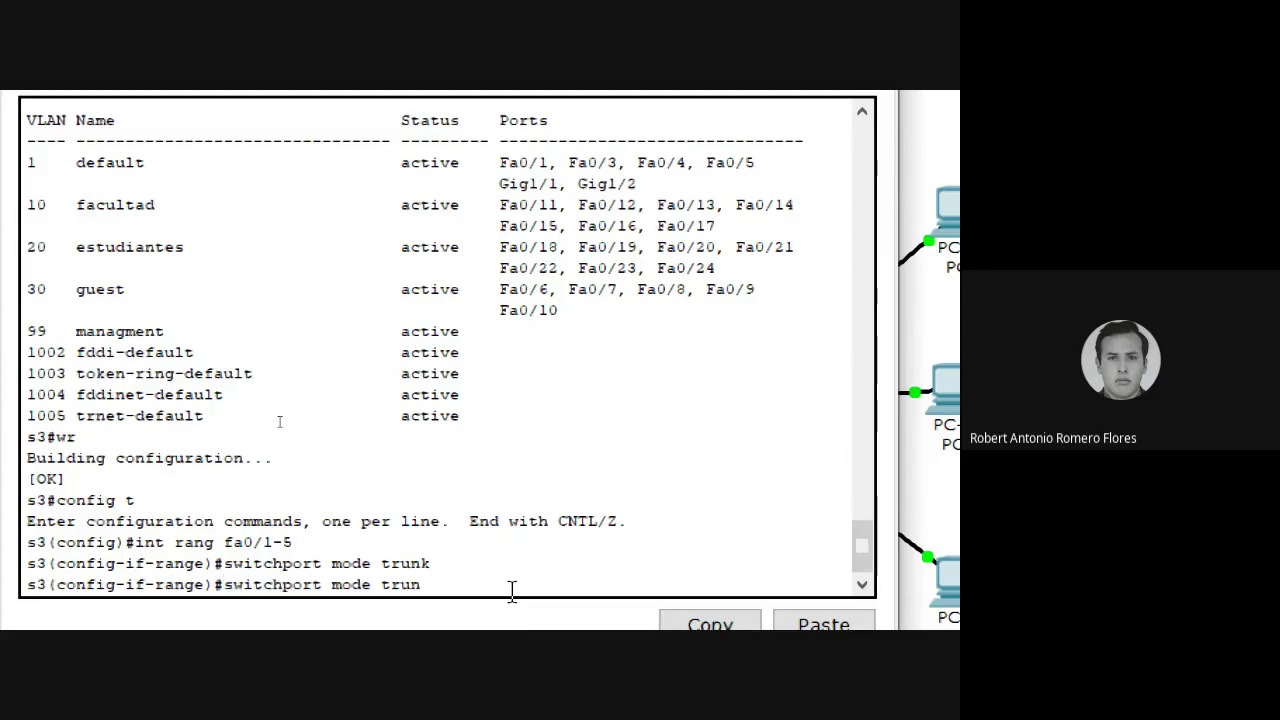
text(trunk )
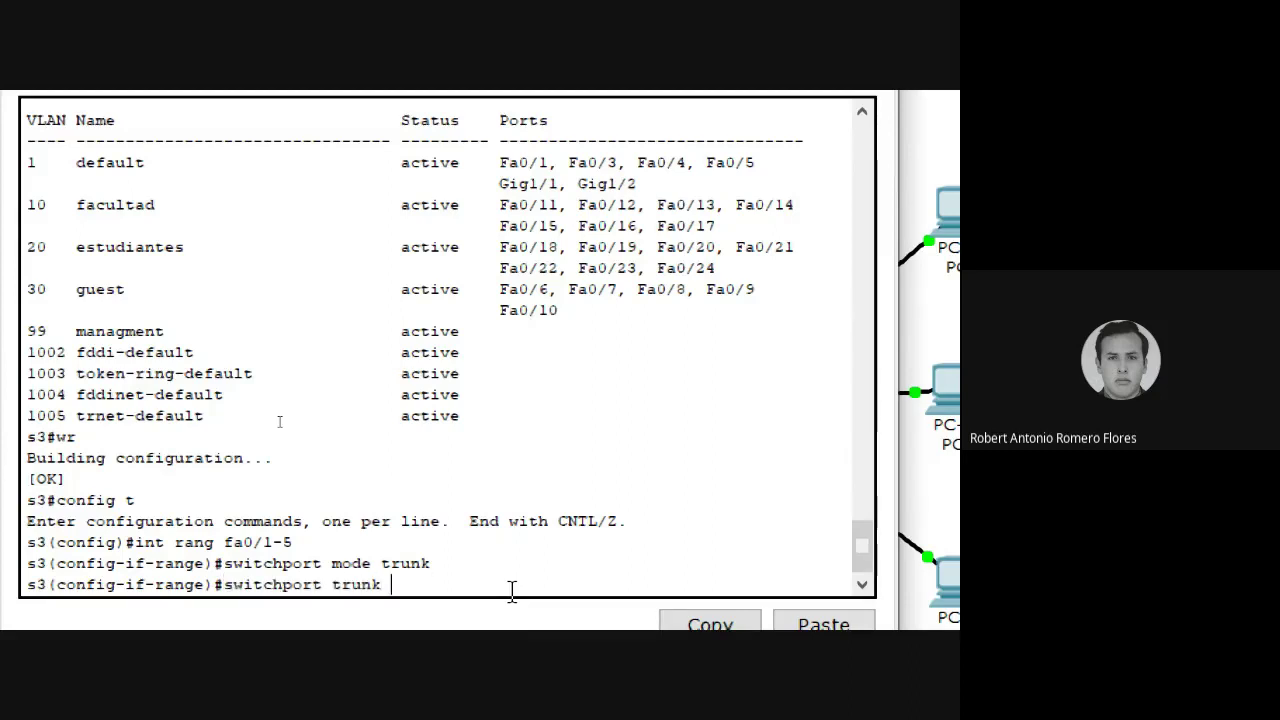
text(navite)
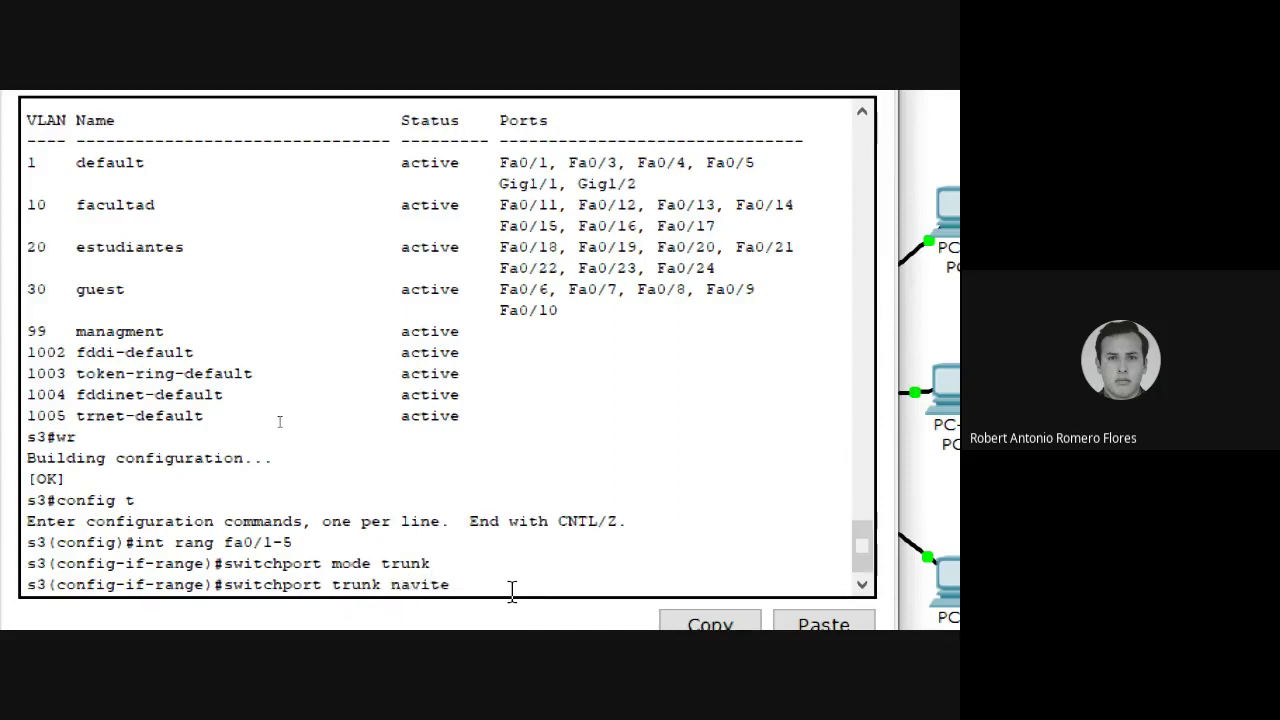
key(BackSpace)
key(BackSpace)
key(BackSpace)
key(BackSpace)
text(tive vlan 99)
key(Return)
Enable the interface range with no shutdown, leave configuration mode with end, and save the configuration with wr
text(no )
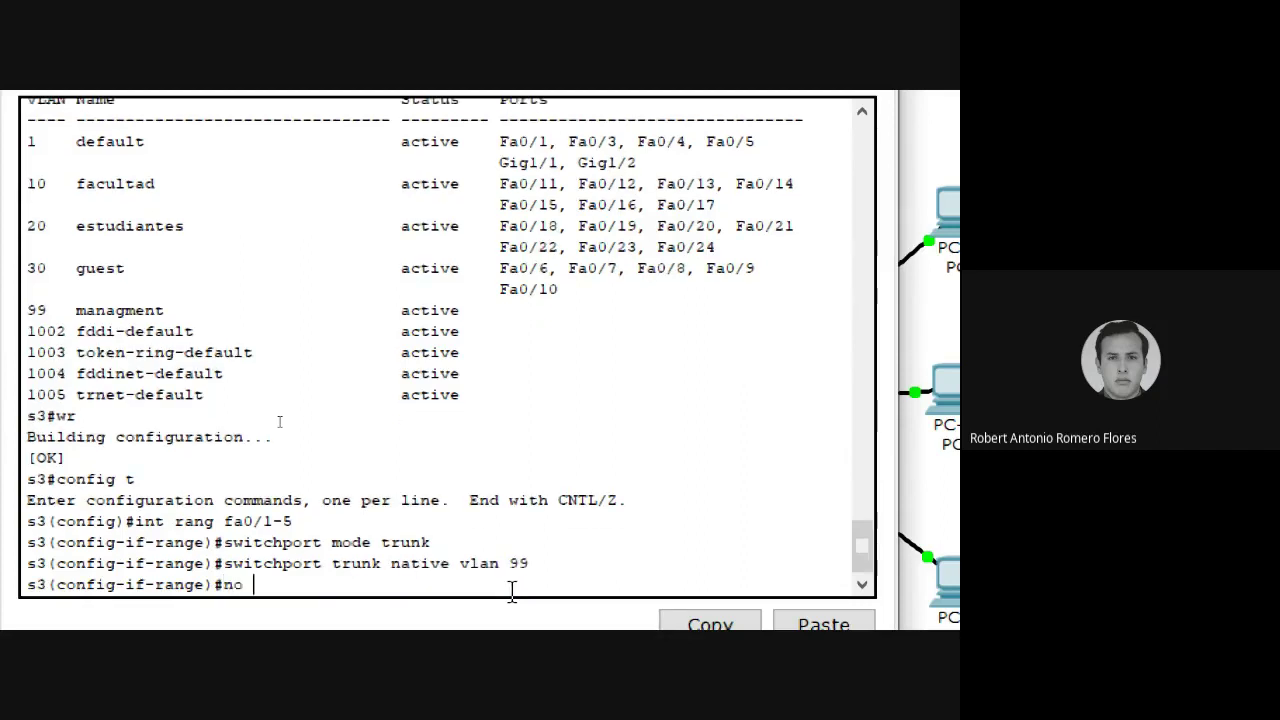
text(shutdown)
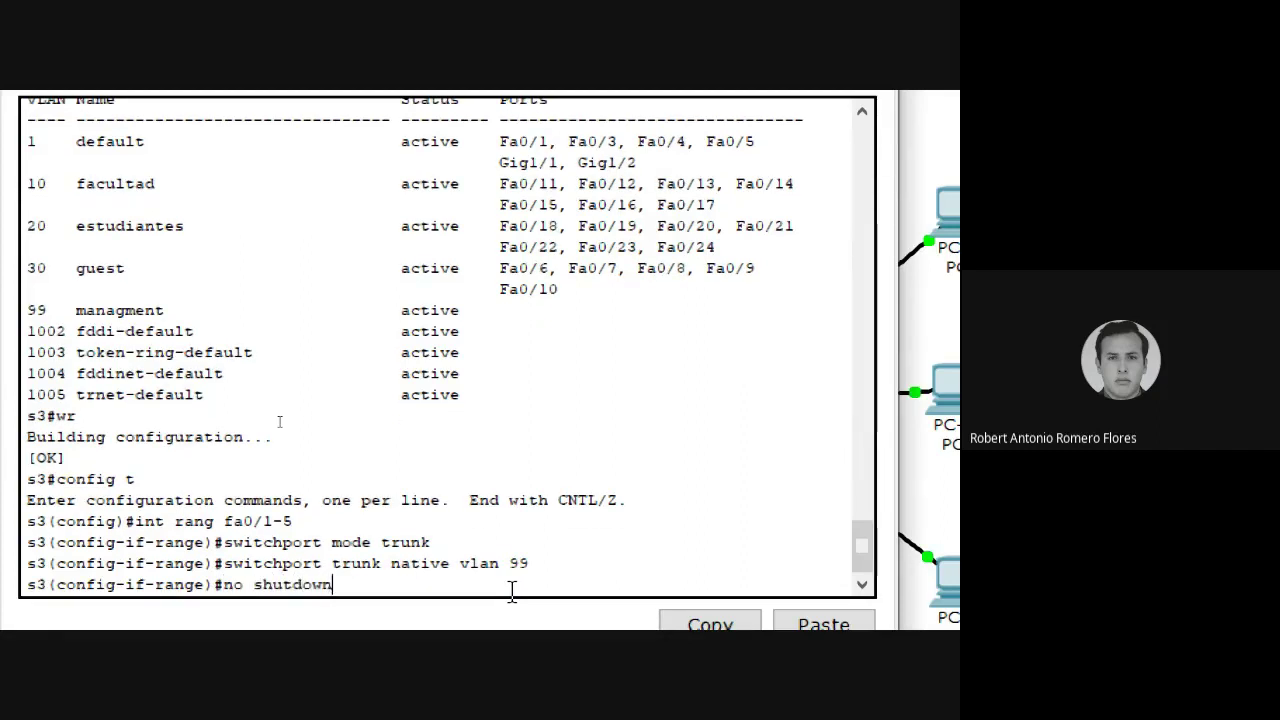
key(Return)
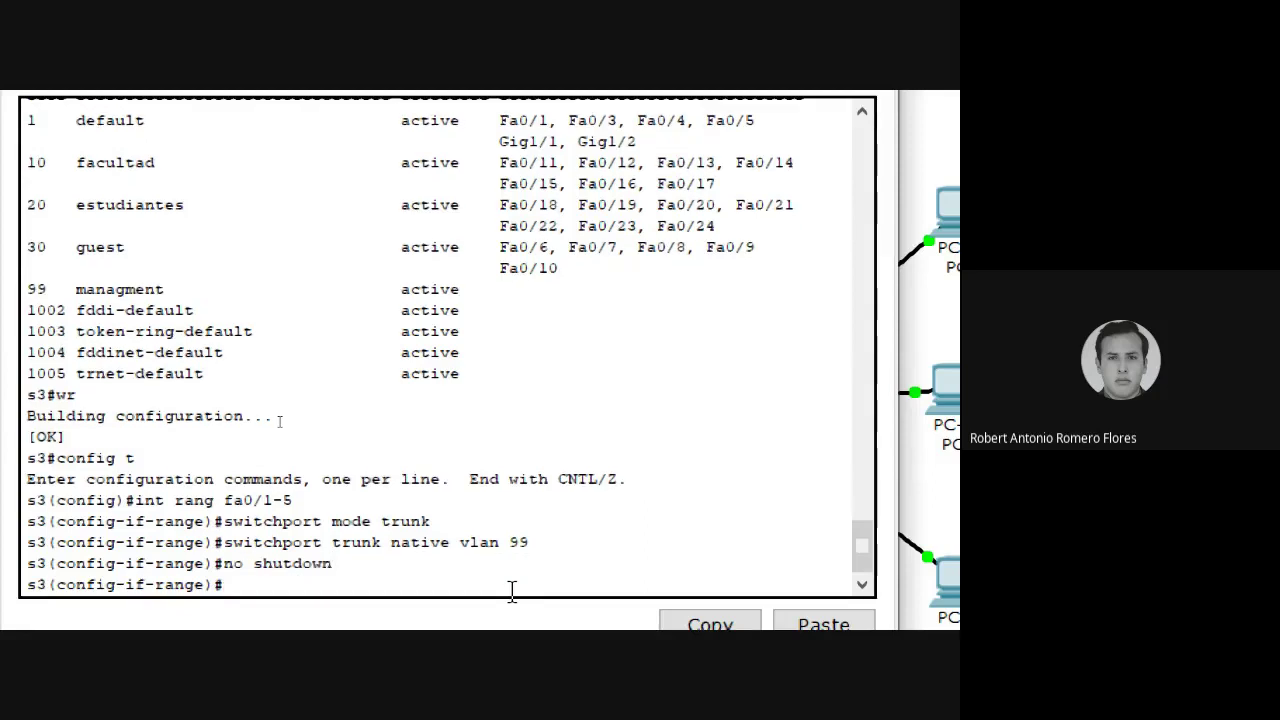
text(end)
key(Return)
key(Return)
text(wr)
key(Return)
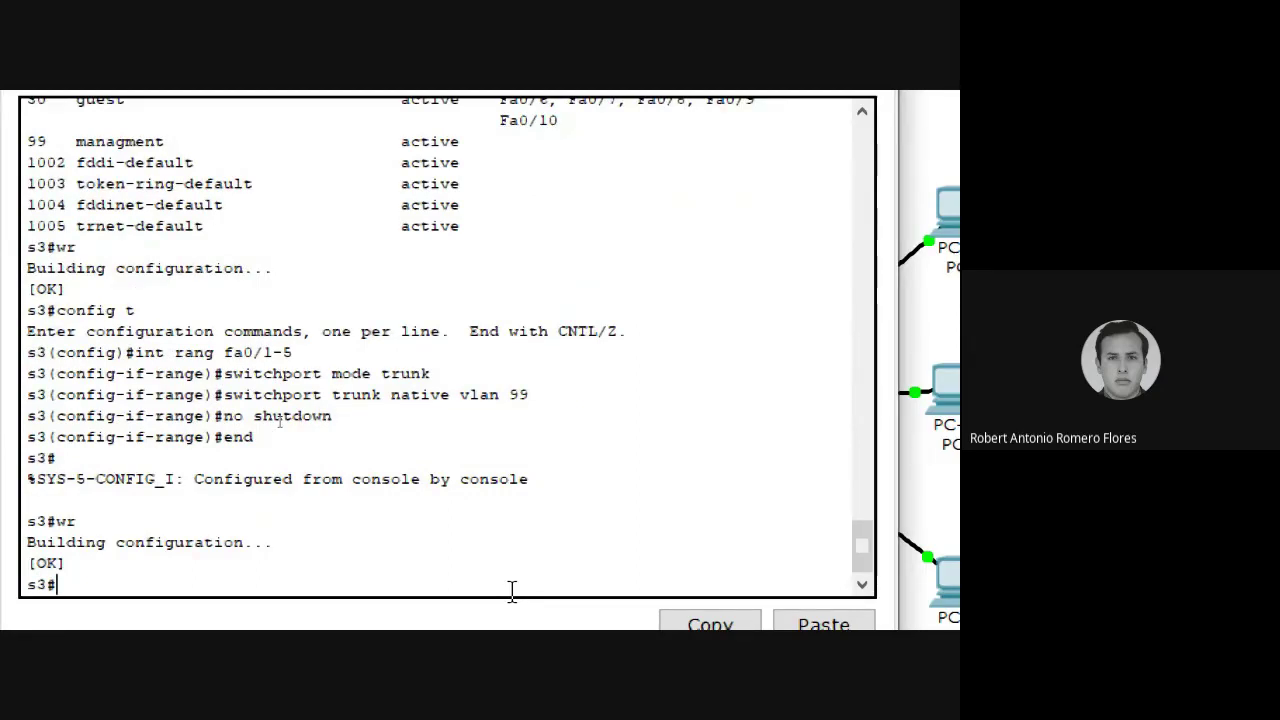
Highlight the int rang fa0/1-5 command line in s3's command history
drag(27, 141, 600, 163)
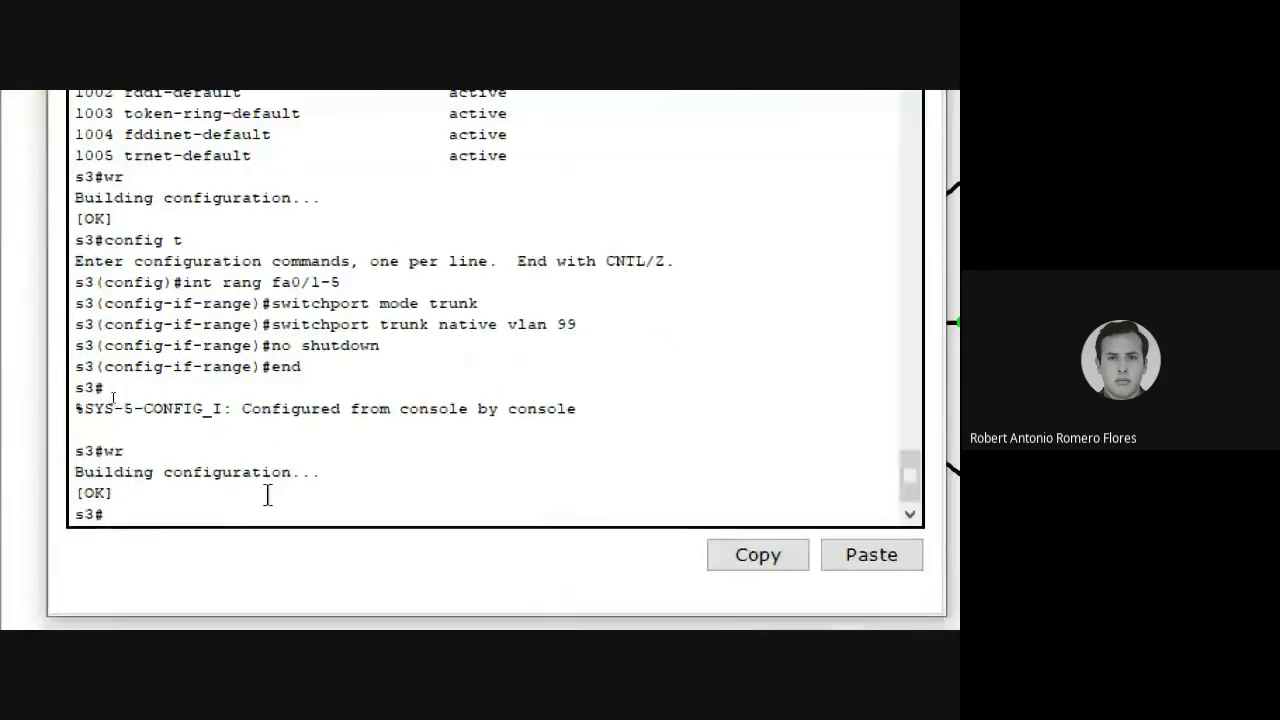
drag(376, 284, 62, 288)
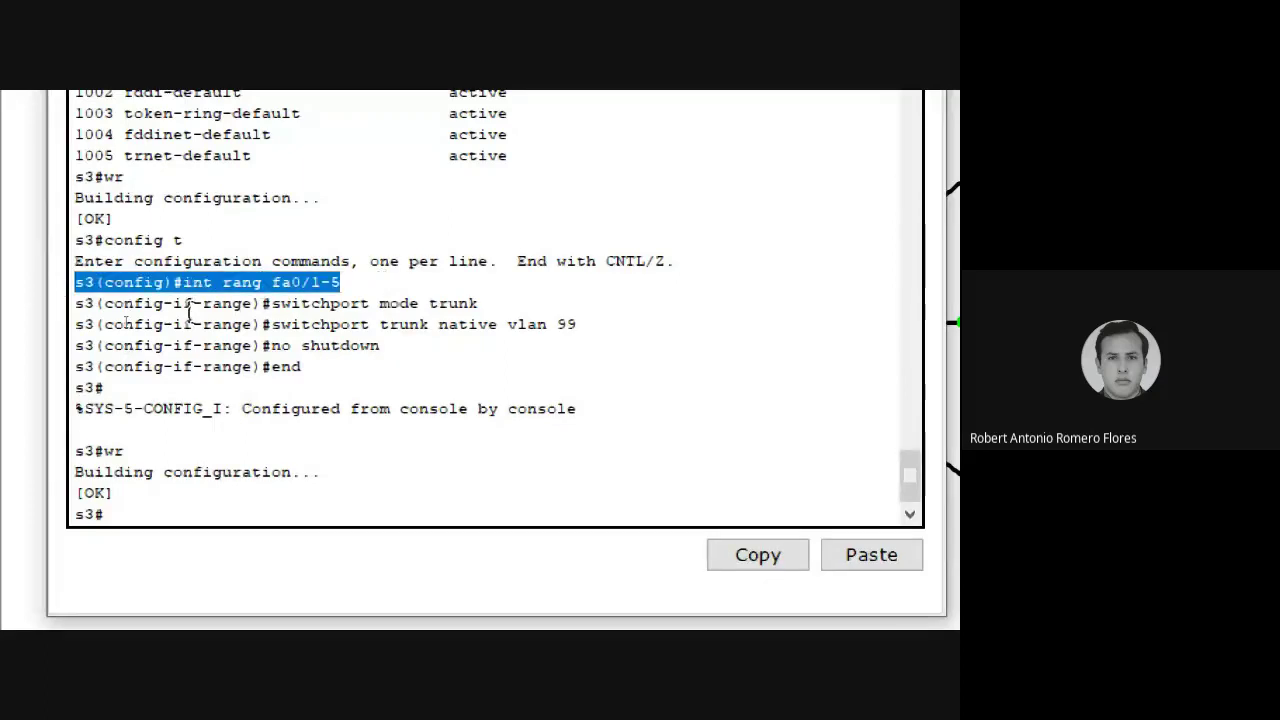
Switch to Google Meet to admit the participants waiting to join the call, and return to s3's command line
key(alt+Tab)
click(566, 415)
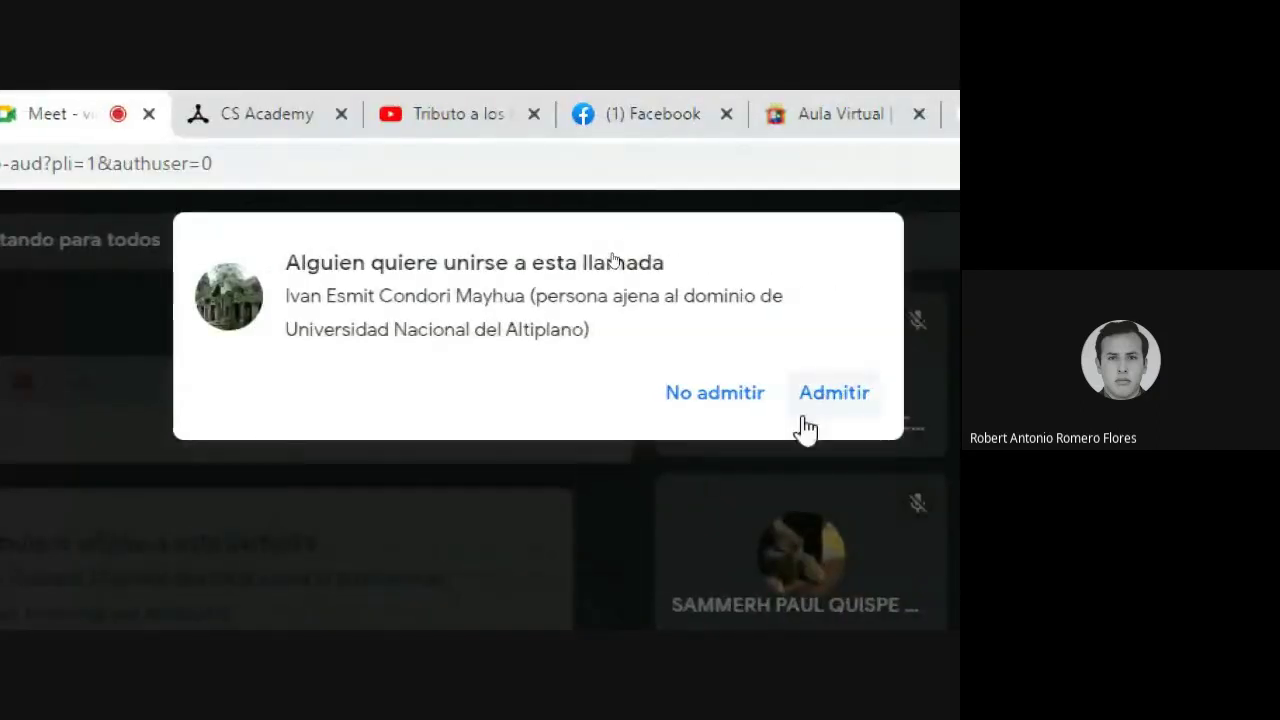
click(820, 405)
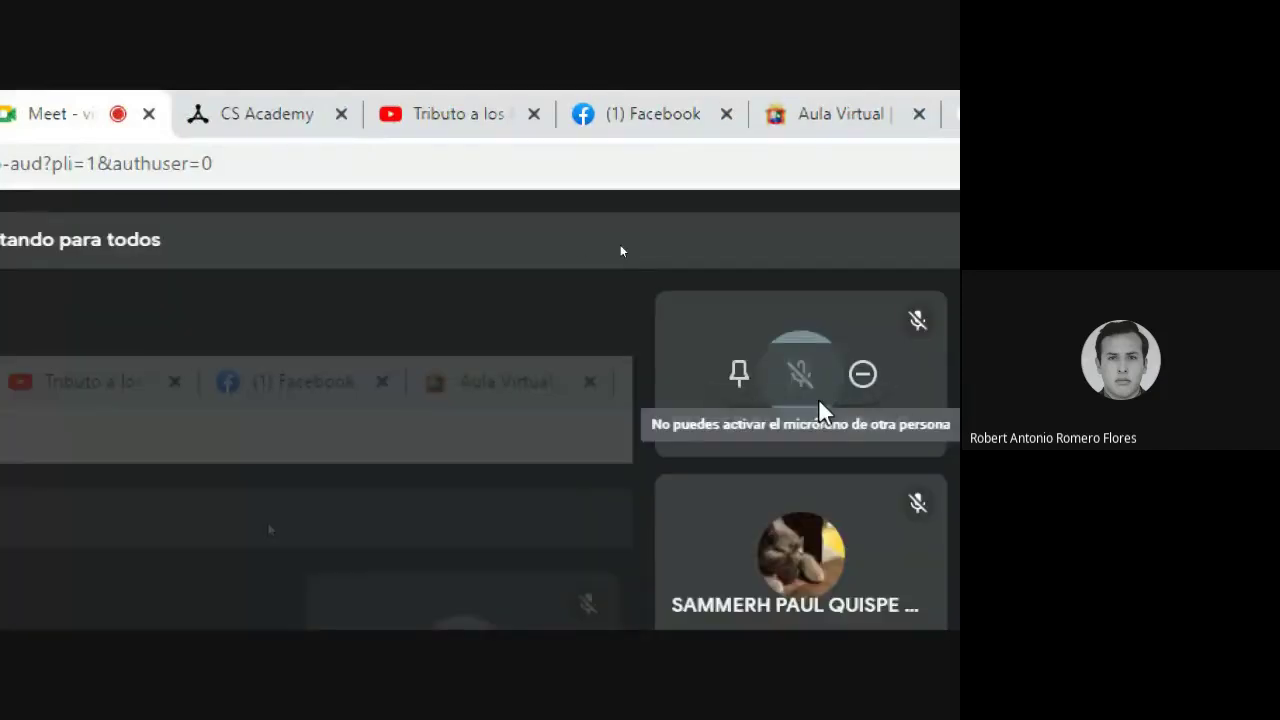
key(alt+Tab)
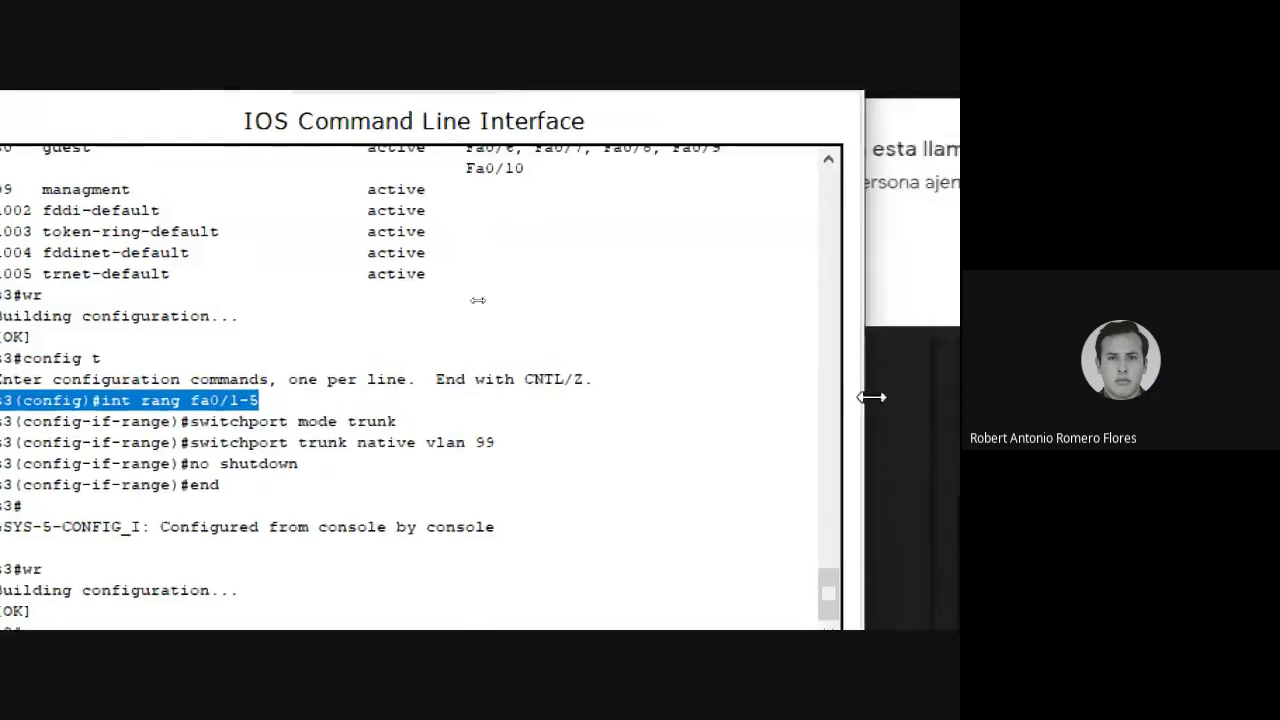
click(815, 276)
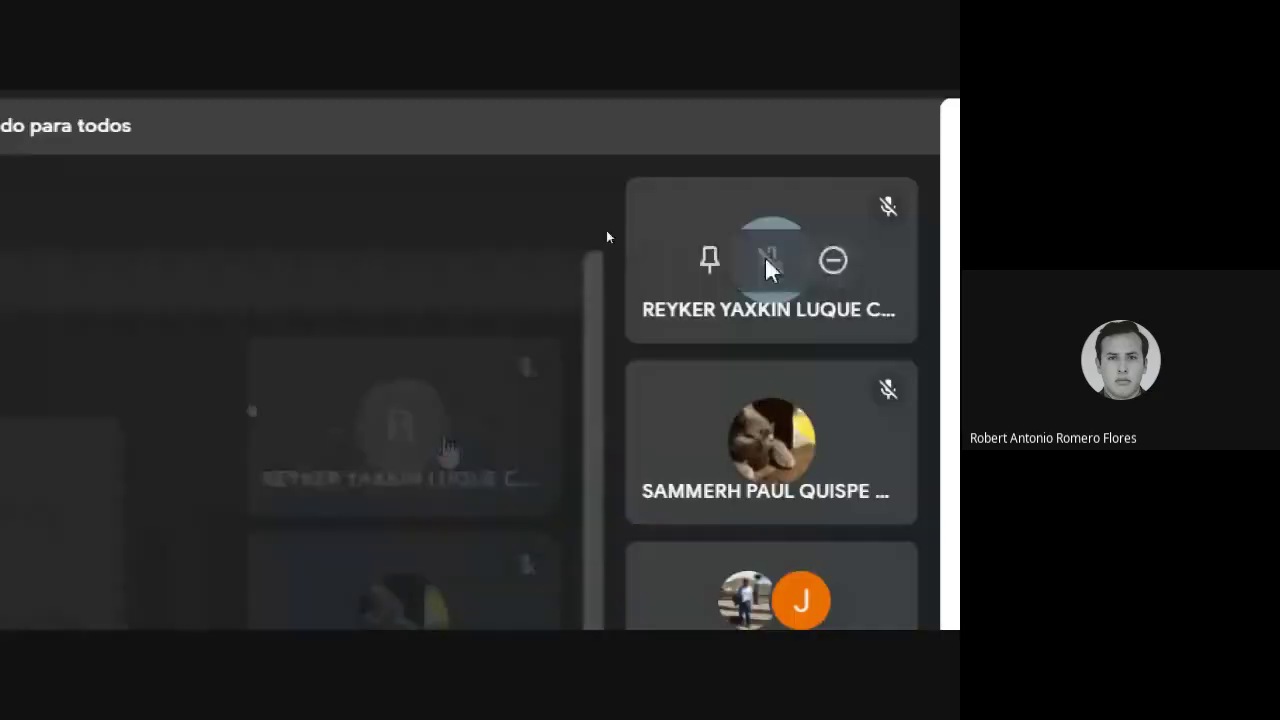
key(alt+Tab)
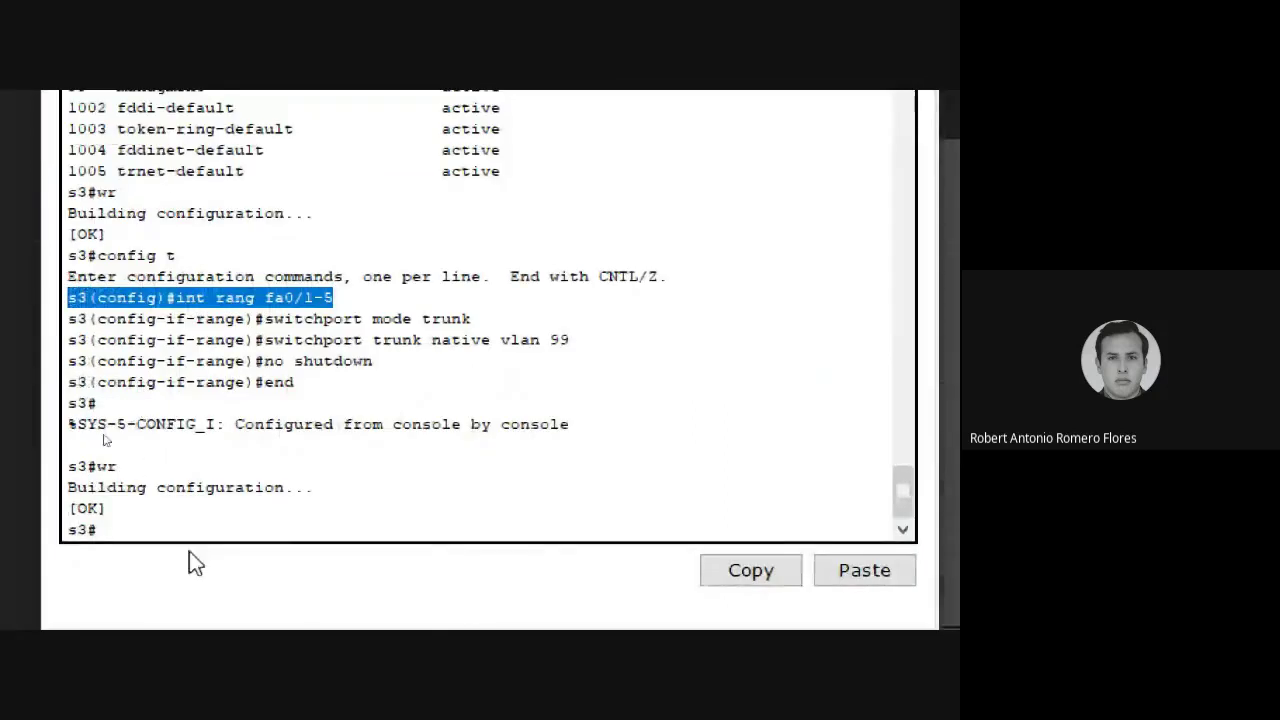
Open Switch1's command line from the topology and enter configuration mode with enable and config t
click(289, 529)
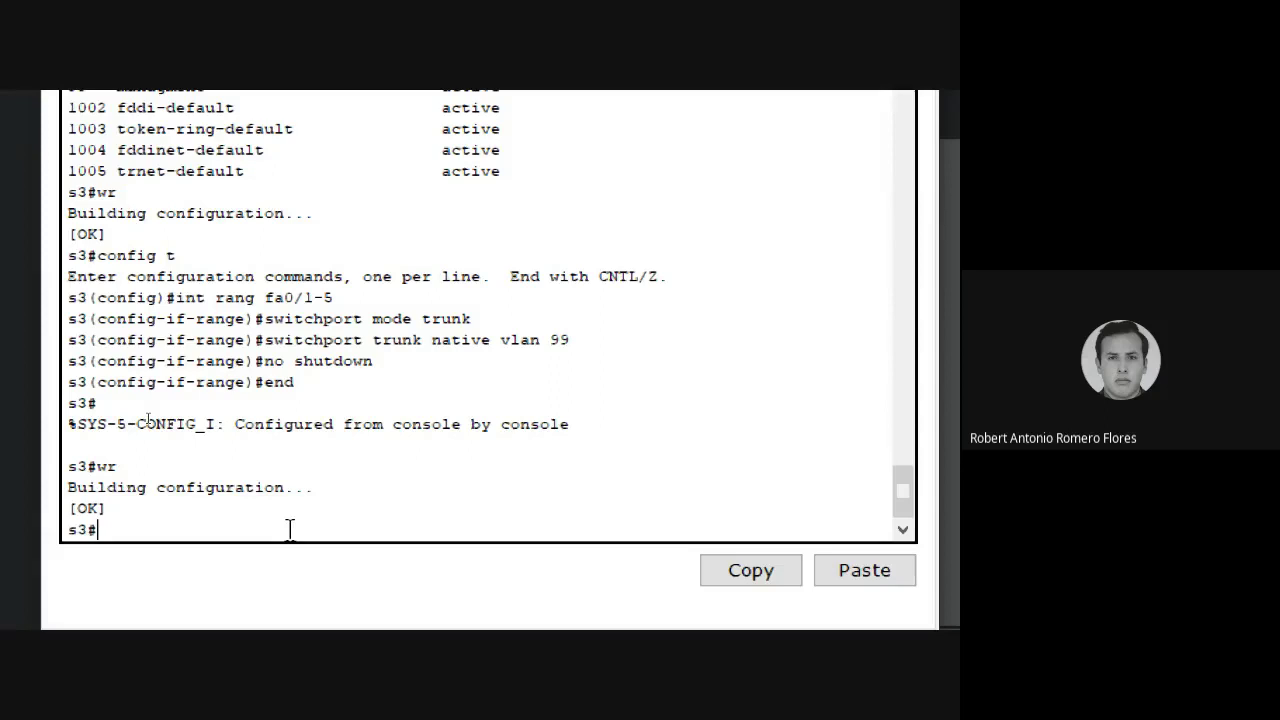
click(775, 146)
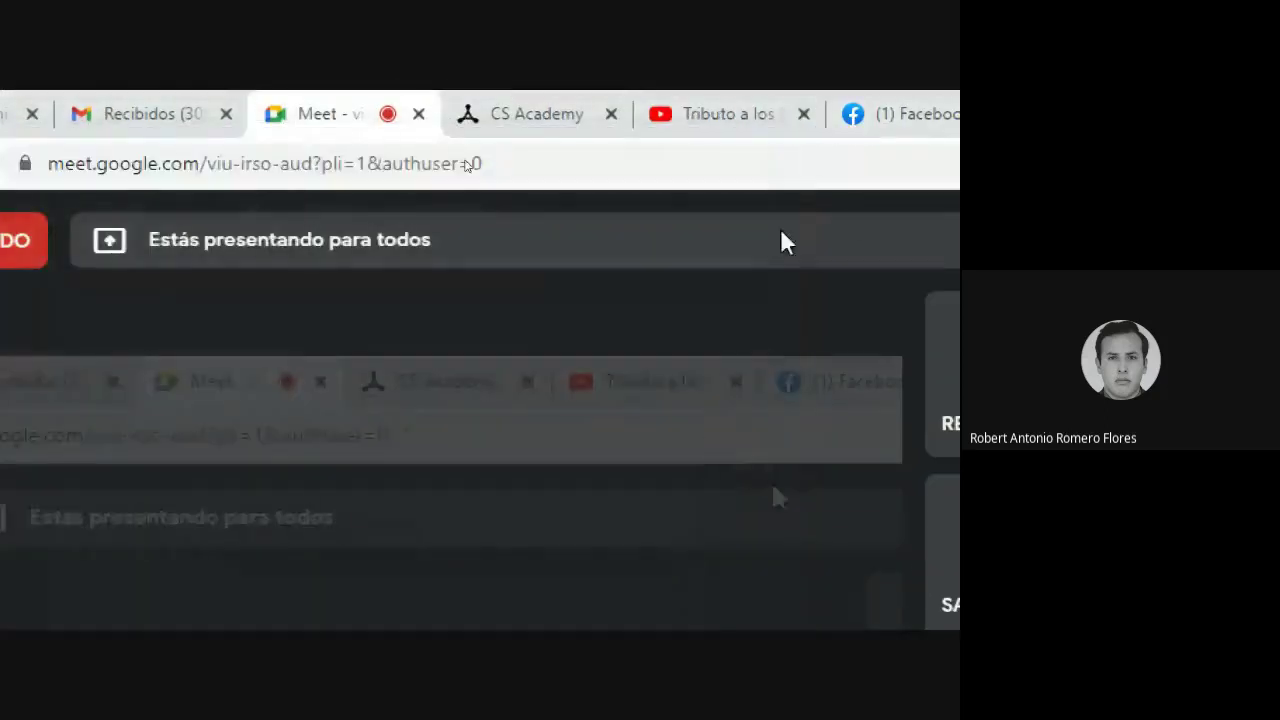
click(830, 115)
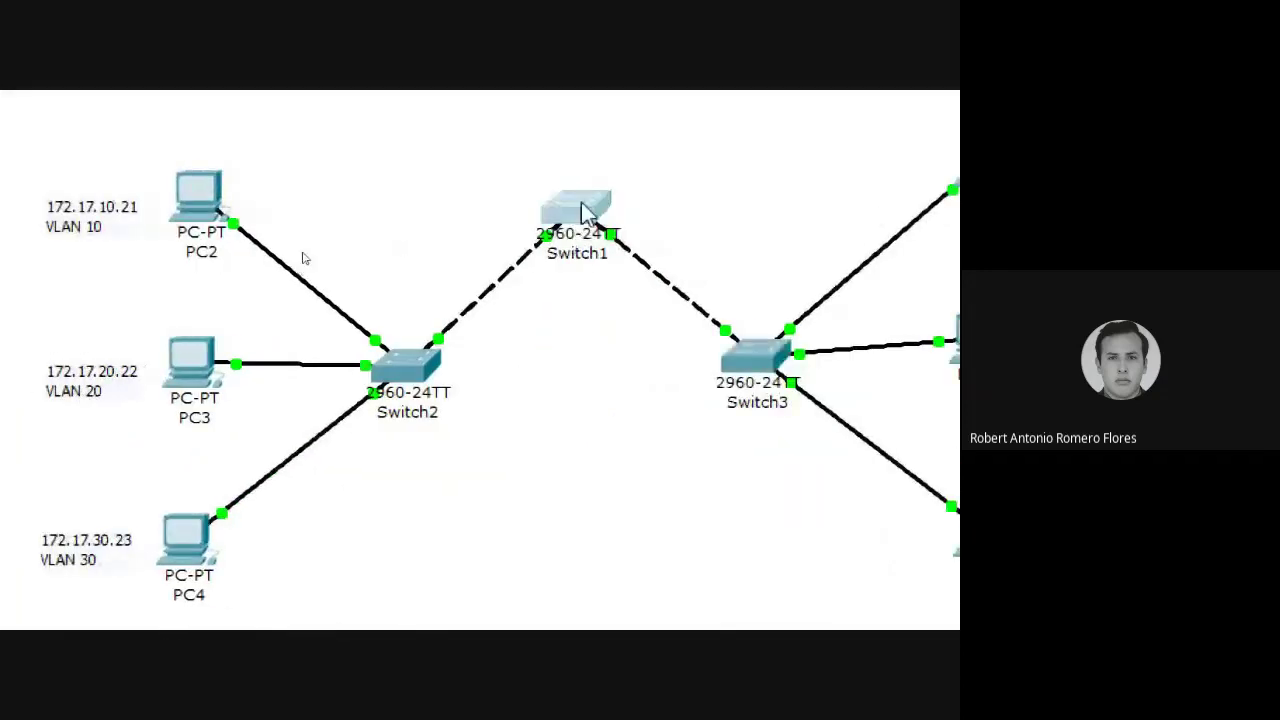
click(585, 213)
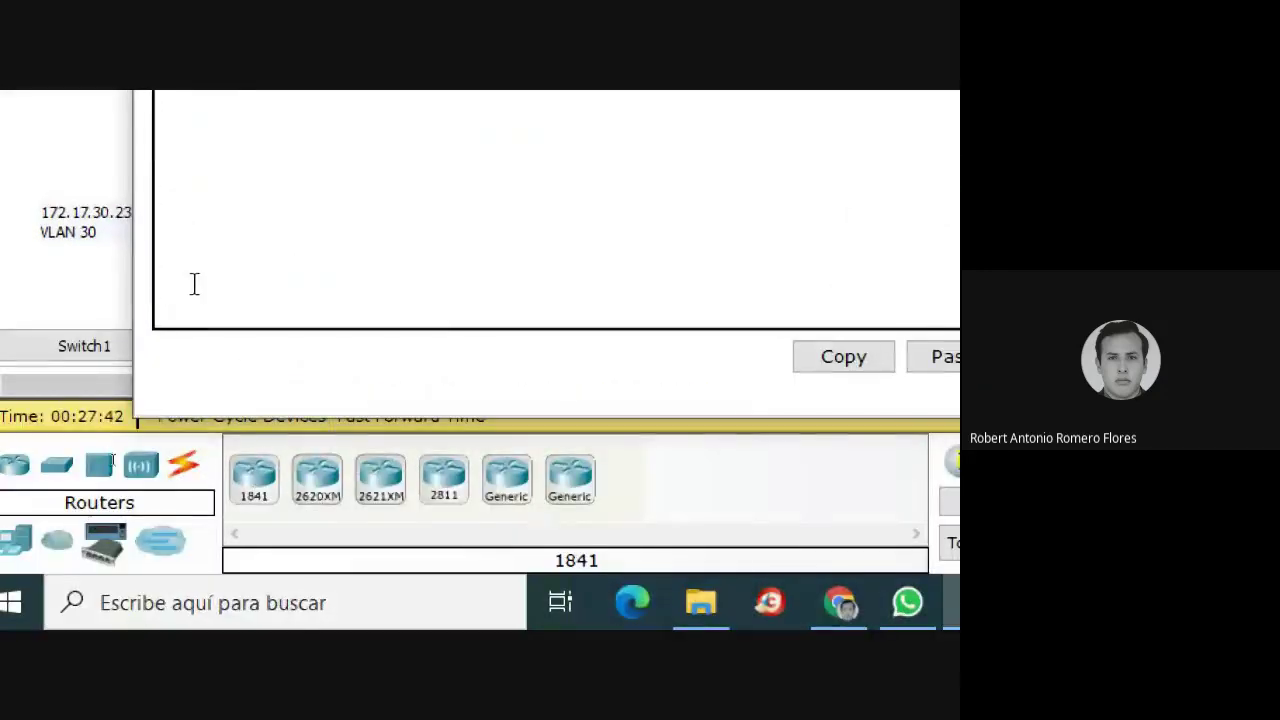
key(Return)
text(enable)
key(Return)
text(config t)
key(Return)
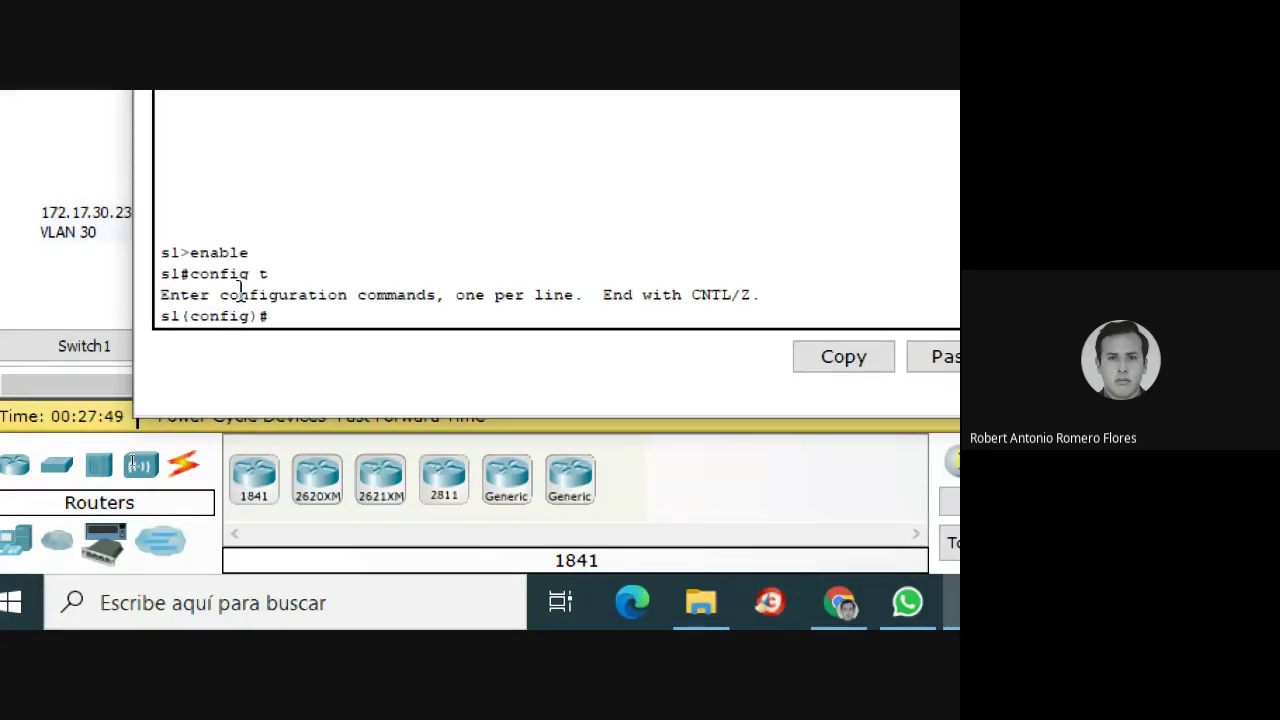
Select interface range fa0/1-5 on s1 and set it to trunk with switchport mode trunk
text(int range fa0/)
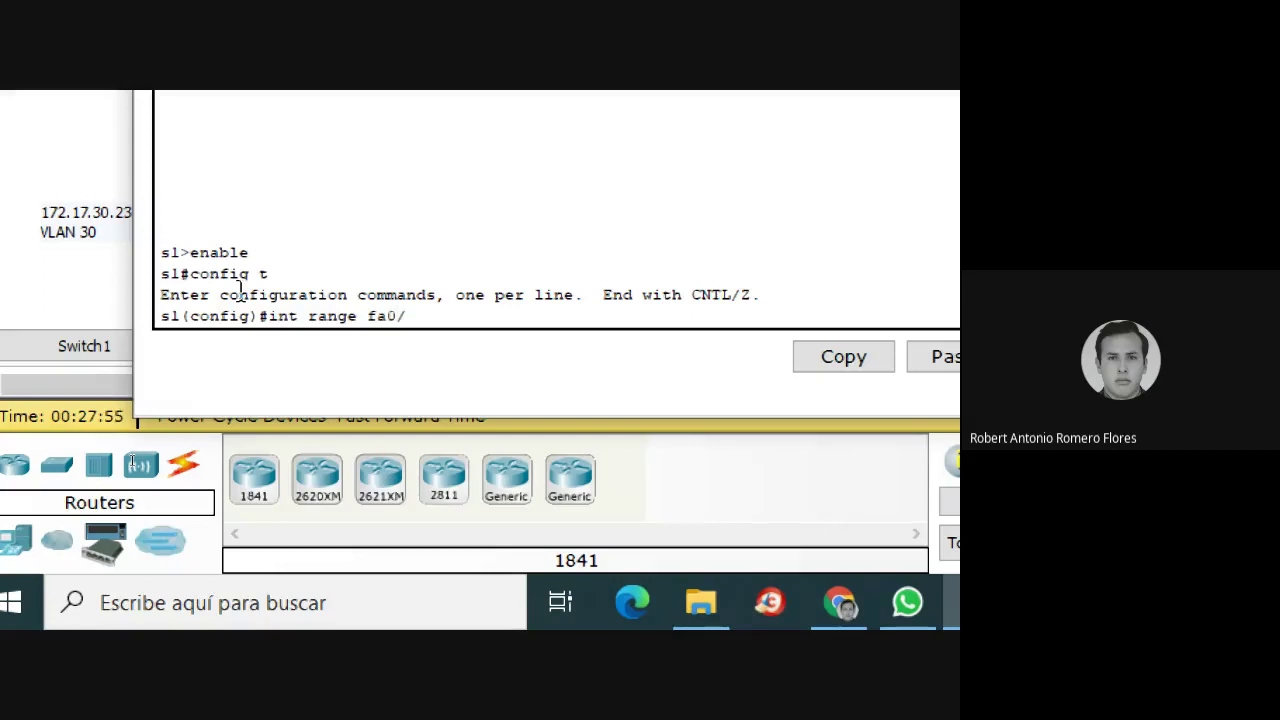
text(1-5)
key(Return)
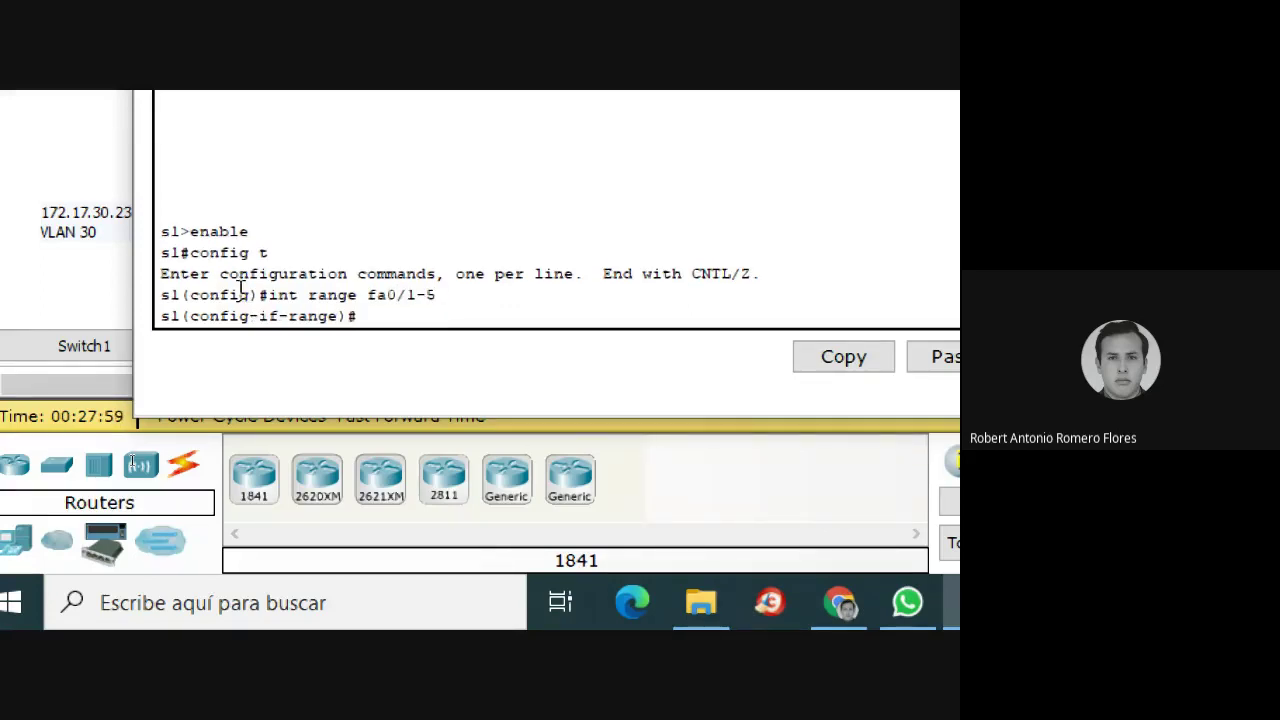
text(switch)
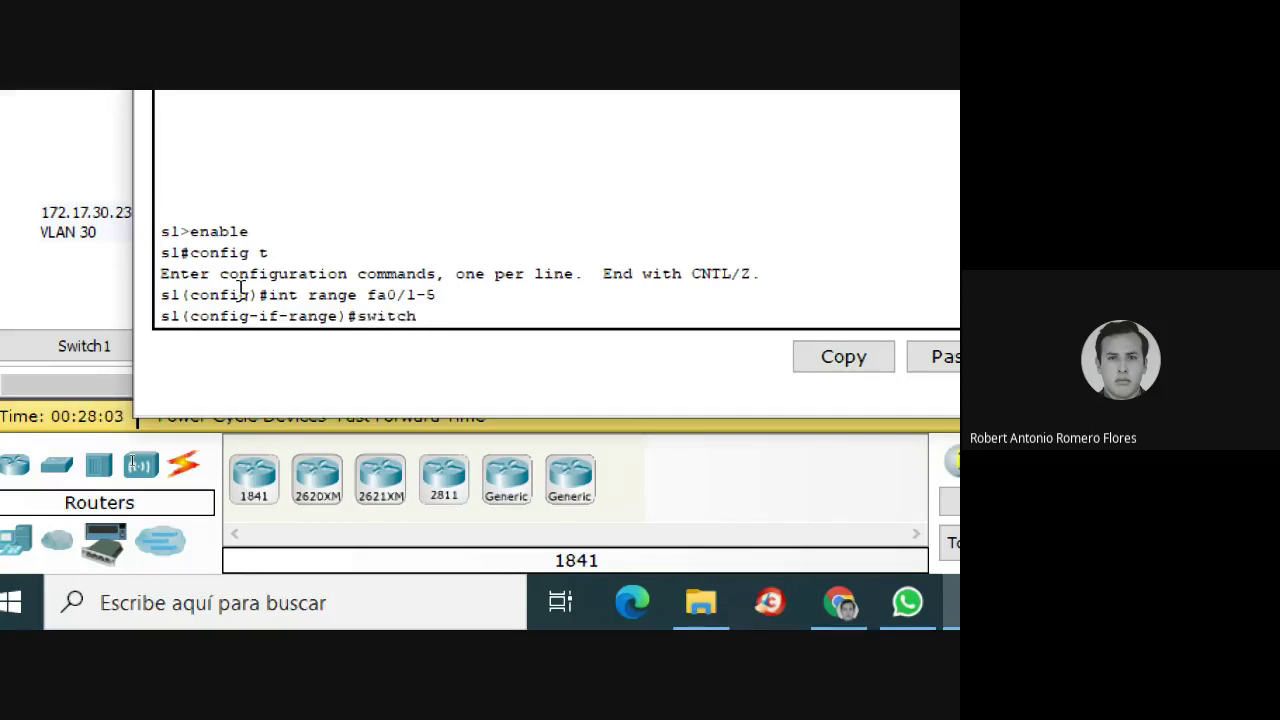
text(port mode trunk)
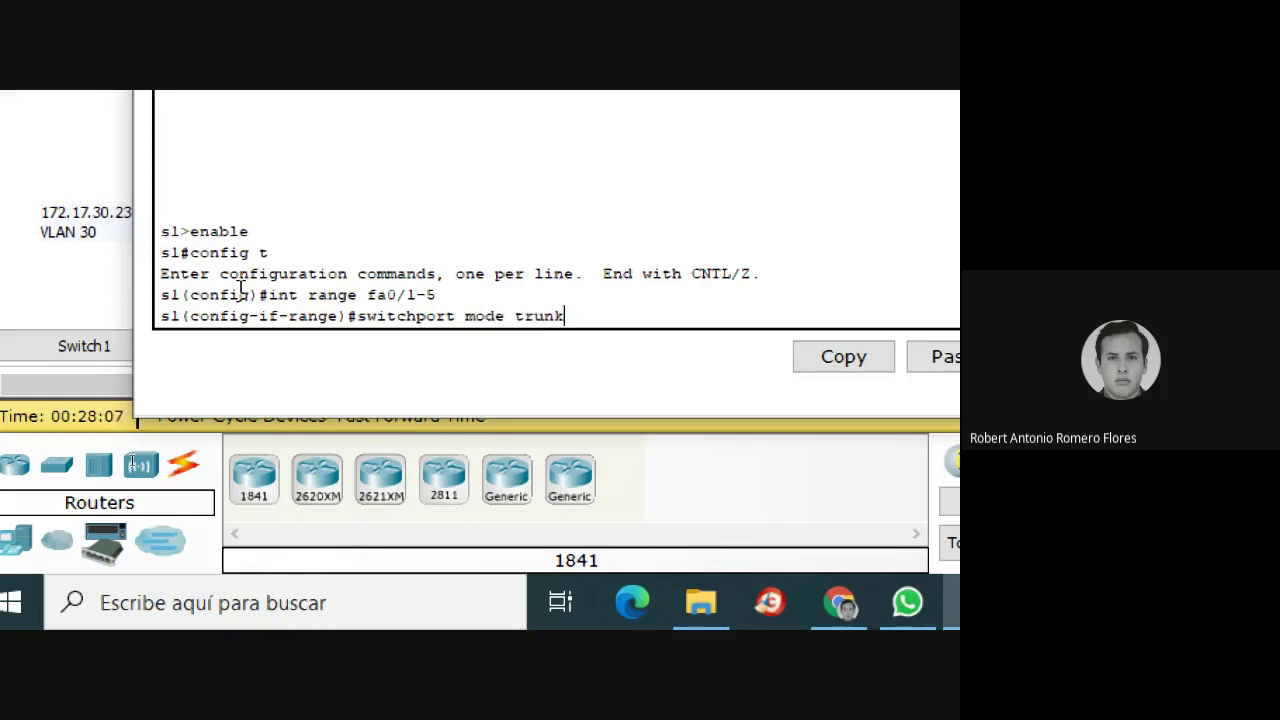
key(Return)
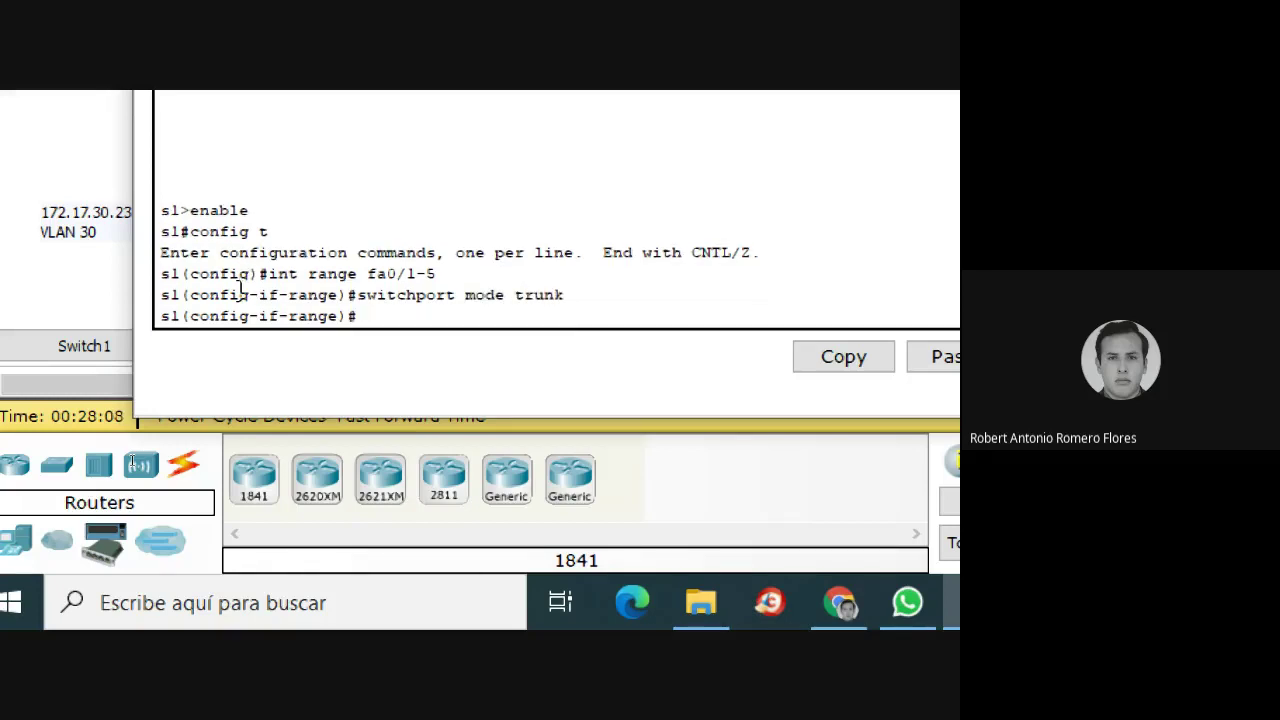
Set VLAN 99 as the native VLAN on s1's fa0/1-5 range with switchport trunk native vlan 99
key(Up)
key(BackSpace)
key(BackSpace)
key(BackSpace)
key(BackSpace)
key(BackSpace)
key(BackSpace)
key(BackSpace)
key(BackSpace)
key(BackSpace)
key(BackSpace)
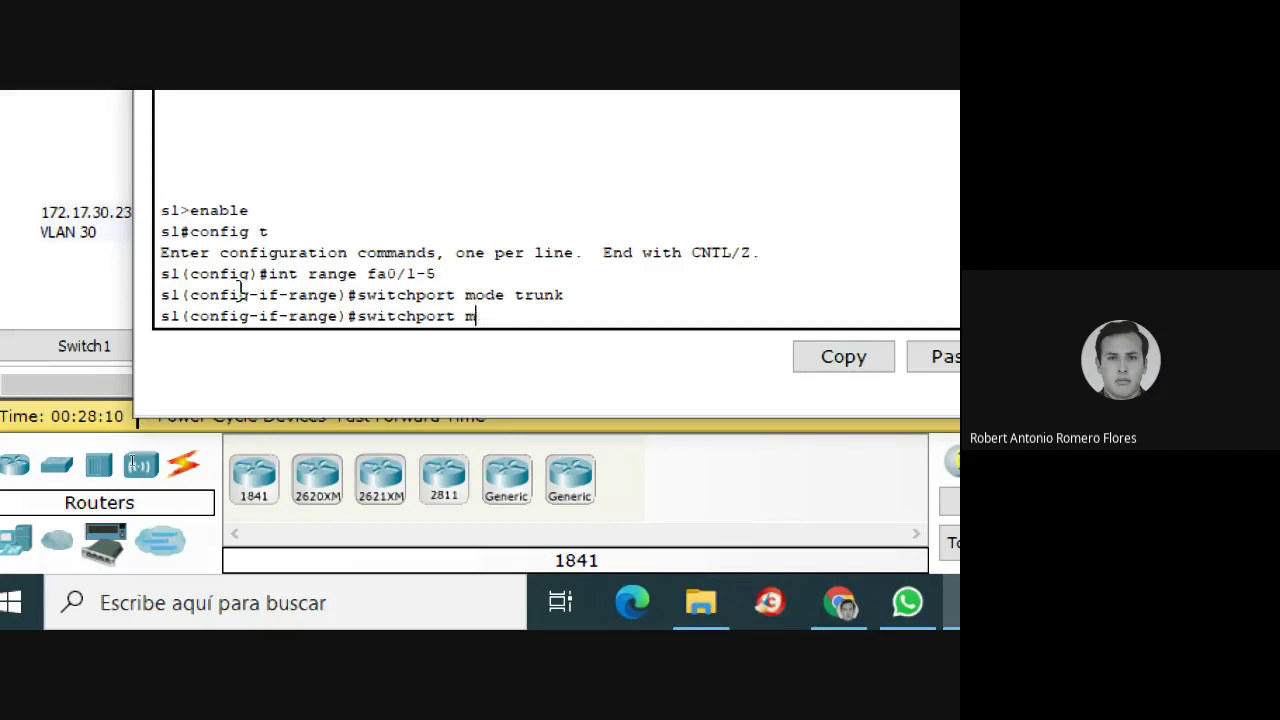
text(trunk native vlan 99)
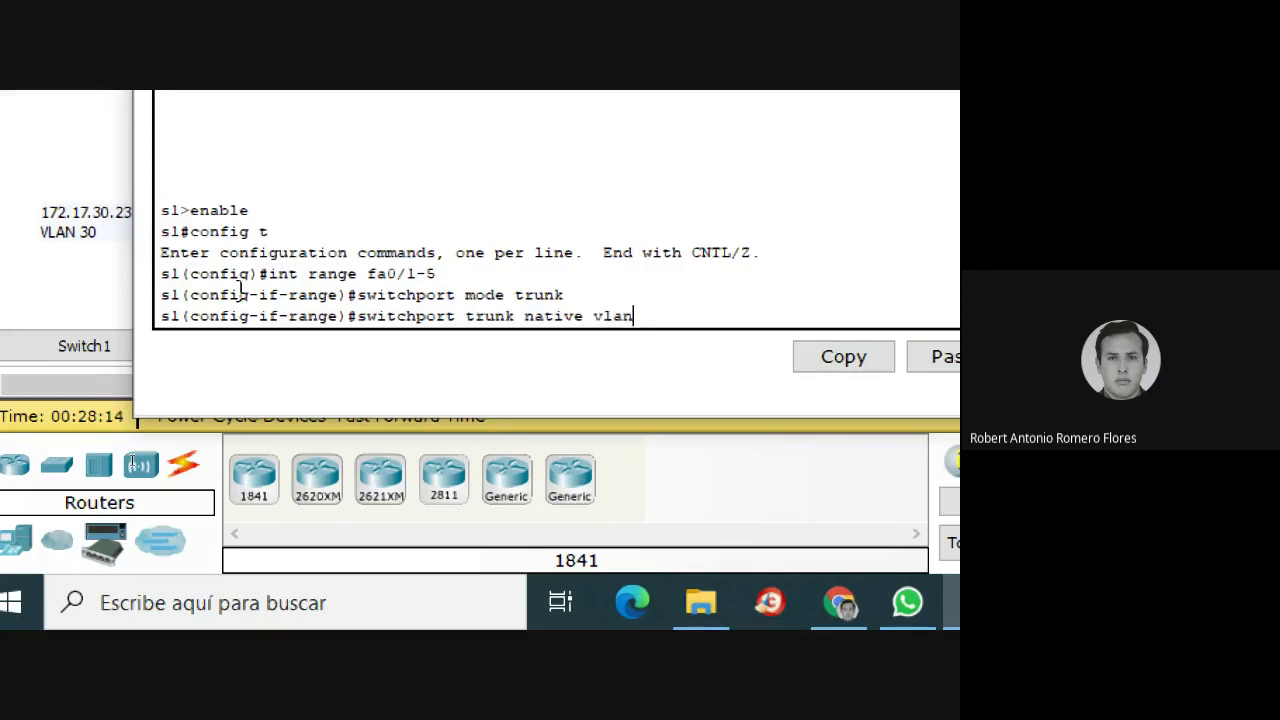
key(Return)
Enable s1's interface range with no shutdown, exit configuration mode with end, and save with wr
text(no shutd)
text(ow)
key(BackSpace)
key(BackSpace)
text(own)
key(Return)
text(end)
key(Return)
text(wr)
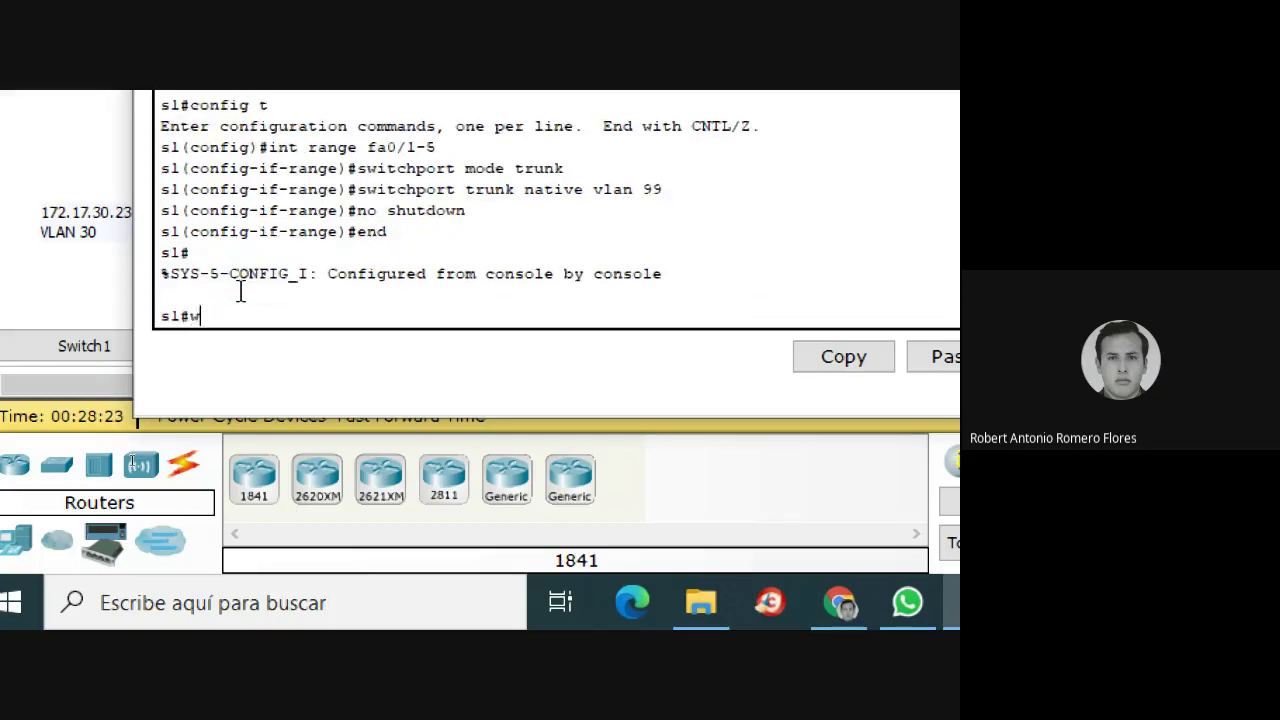
key(Return)
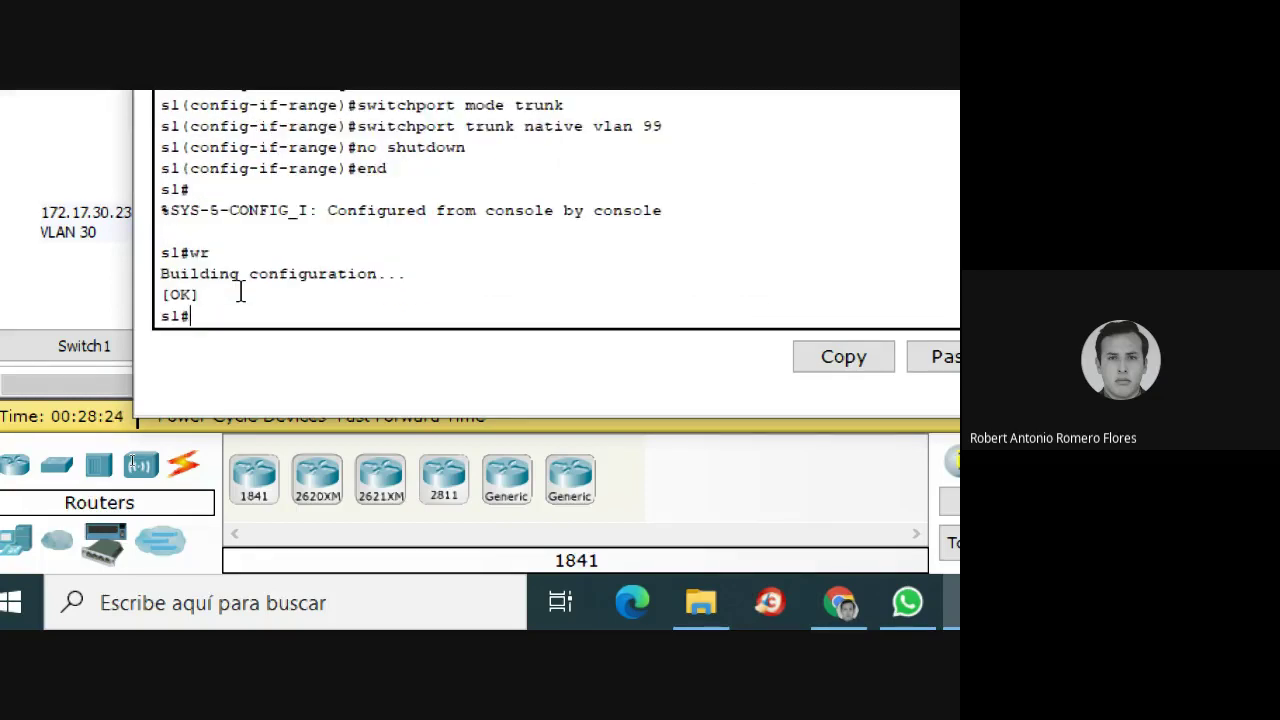
Reopen s3's command line, enter configuration mode with config t, and apply switchport mode trunk to interface range fa0/1-5 again
click(777, 120)
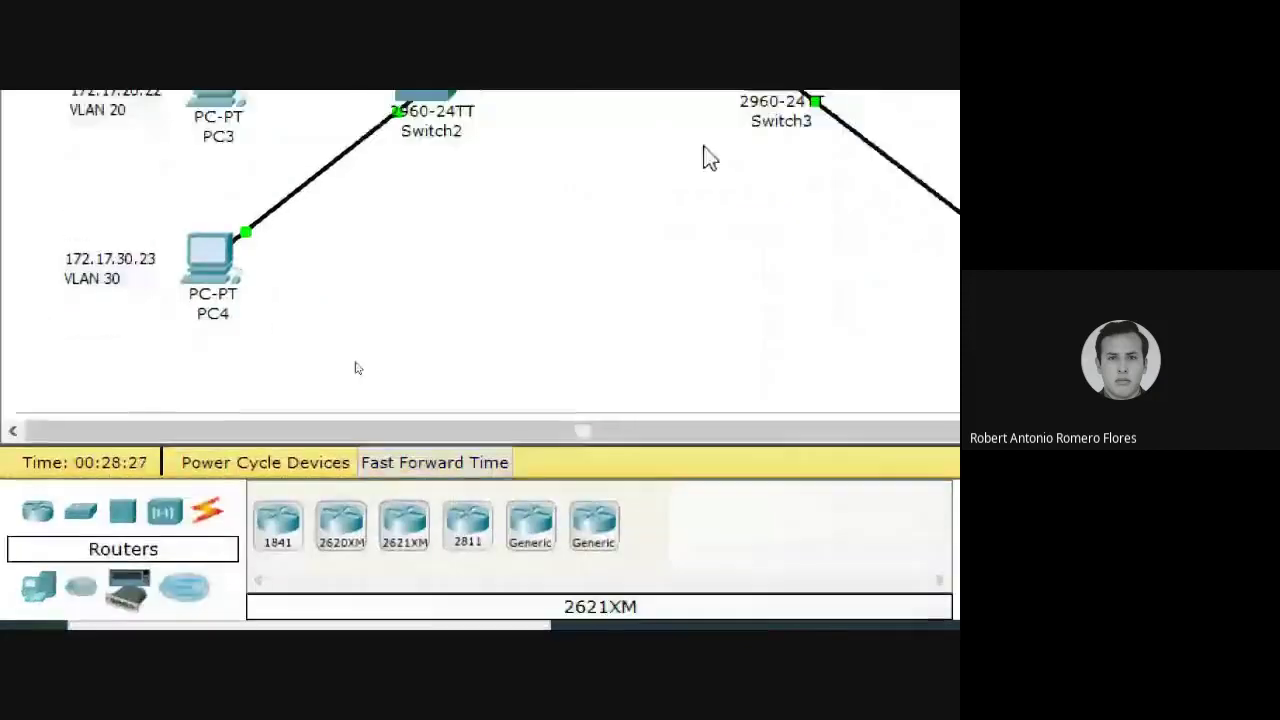
click(574, 334)
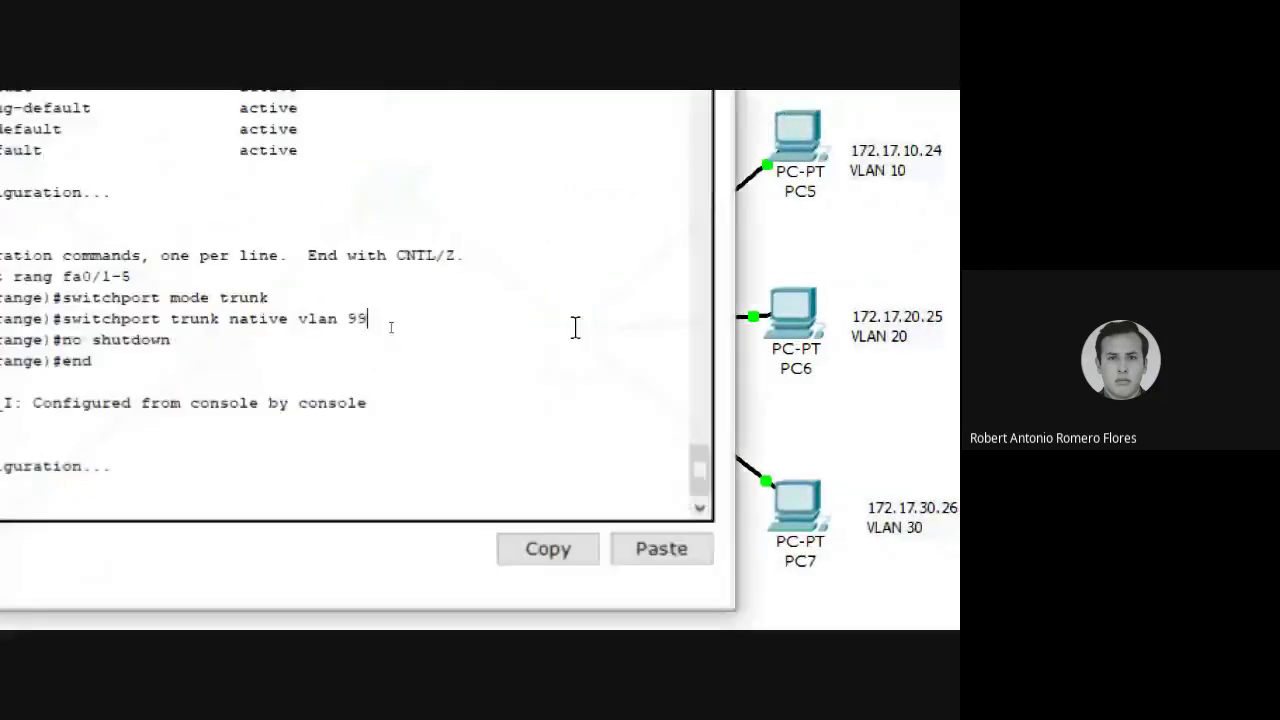
text(config t)
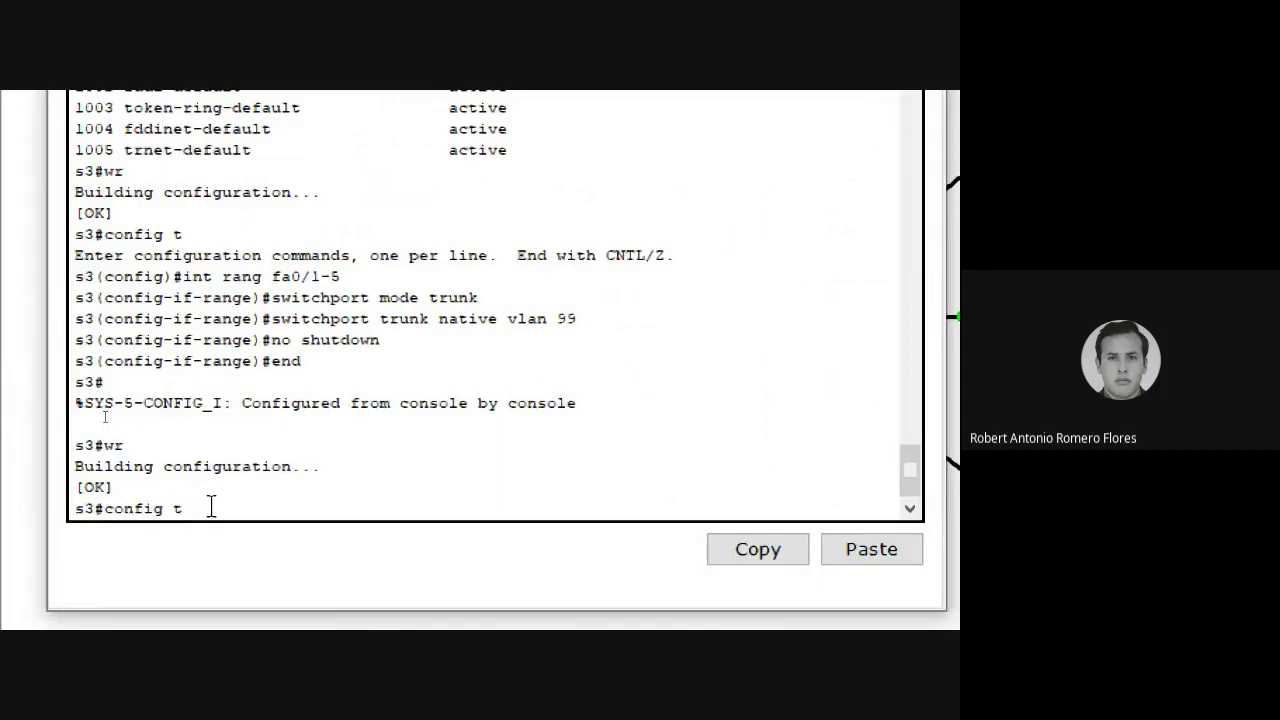
key(Return)
text(int rang fa)
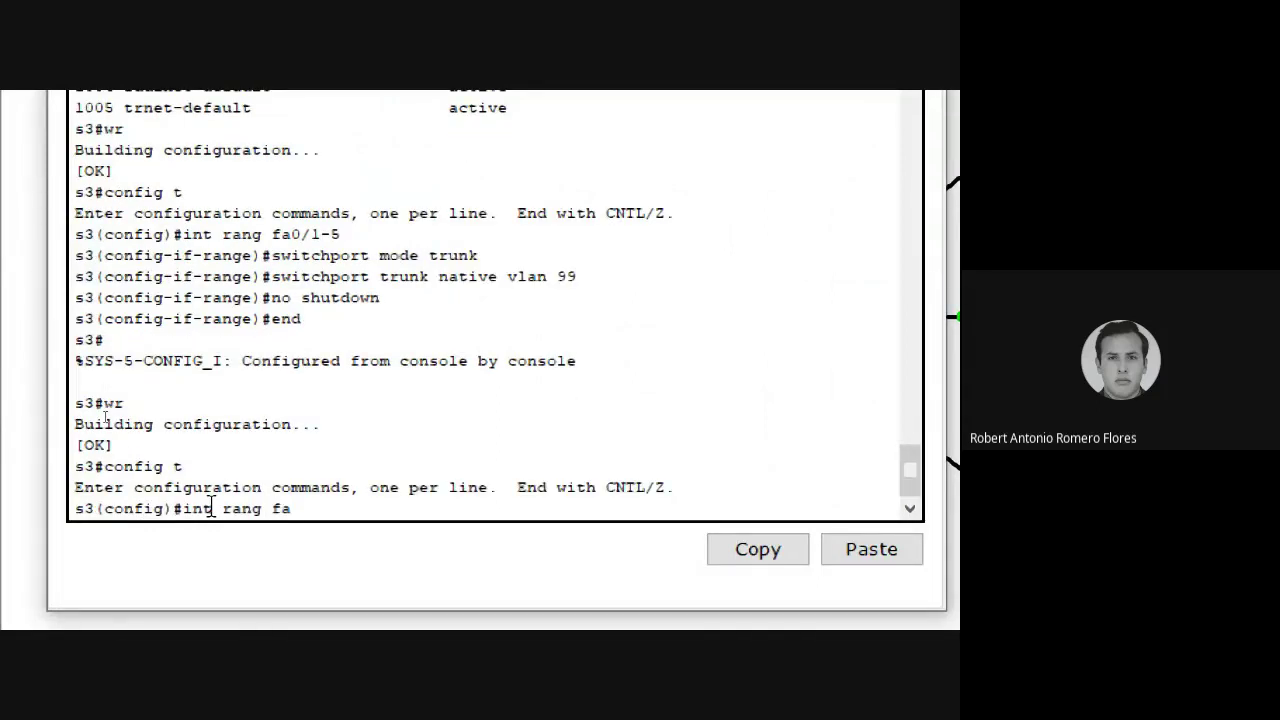
text(0/1-5)
key(Return)
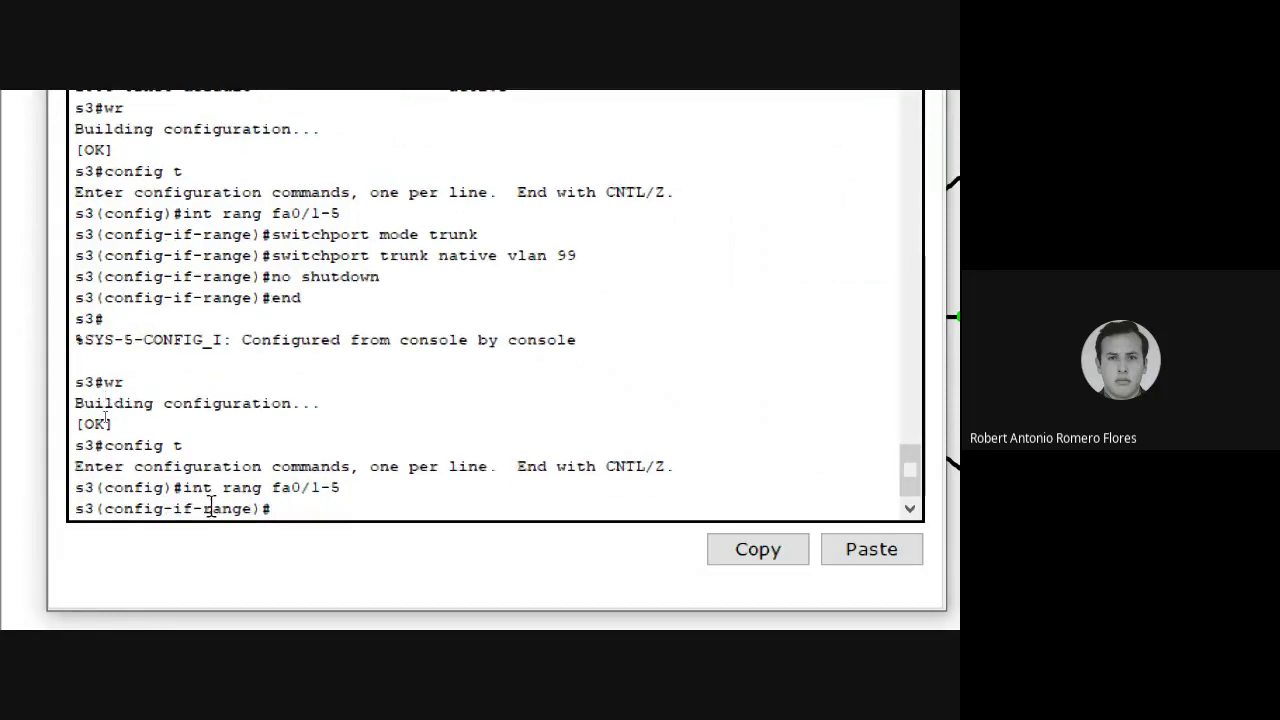
text(switchport)
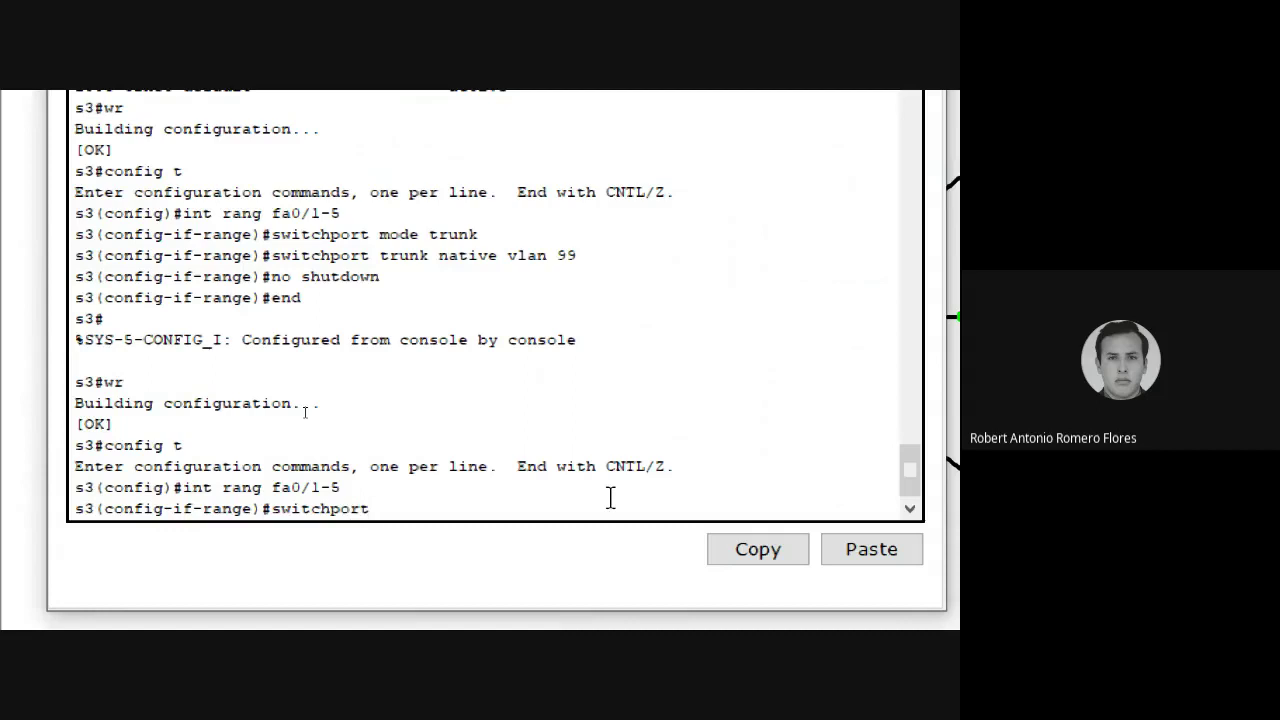
text( mode trunk)
key(Return)
Set VLAN 99 as the native VLAN on s3's fa0/1-5 range with switchport trunk native vlan 99
key(Up)
key(BackSpace)
key(BackSpace)
key(BackSpace)
key(BackSpace)
key(BackSpace)
key(BackSpace)
key(BackSpace)
key(BackSpace)
key(BackSpace)
key(BackSpace)
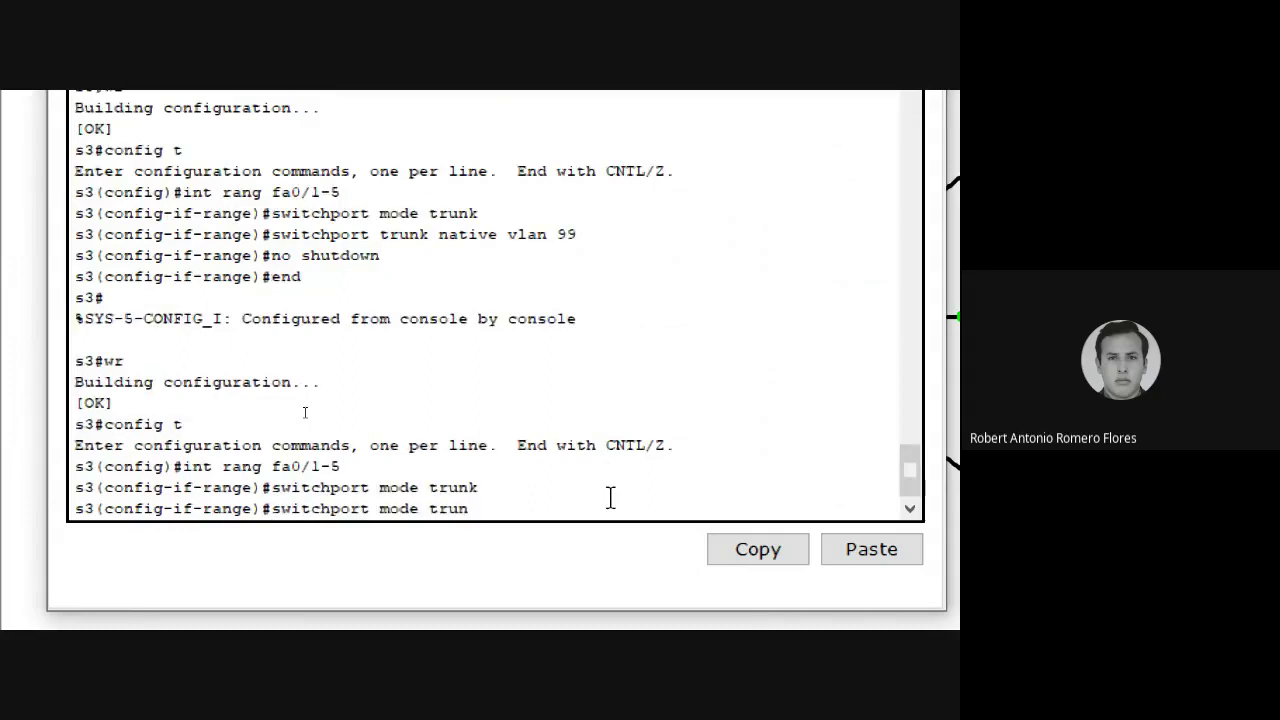
text(trunk native vlan 99)
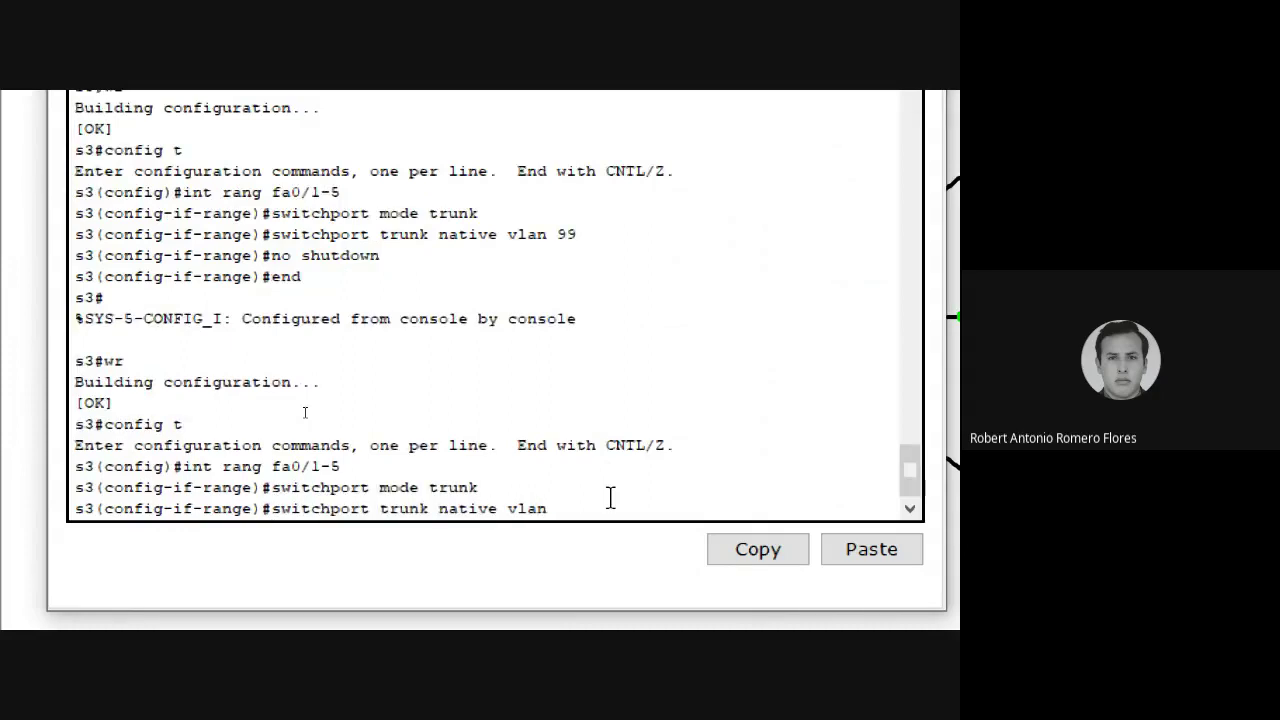
key(Return)
Enable s3's interface range with no shutdown, leave configuration mode with end, and save with wr
text(no shutdown)
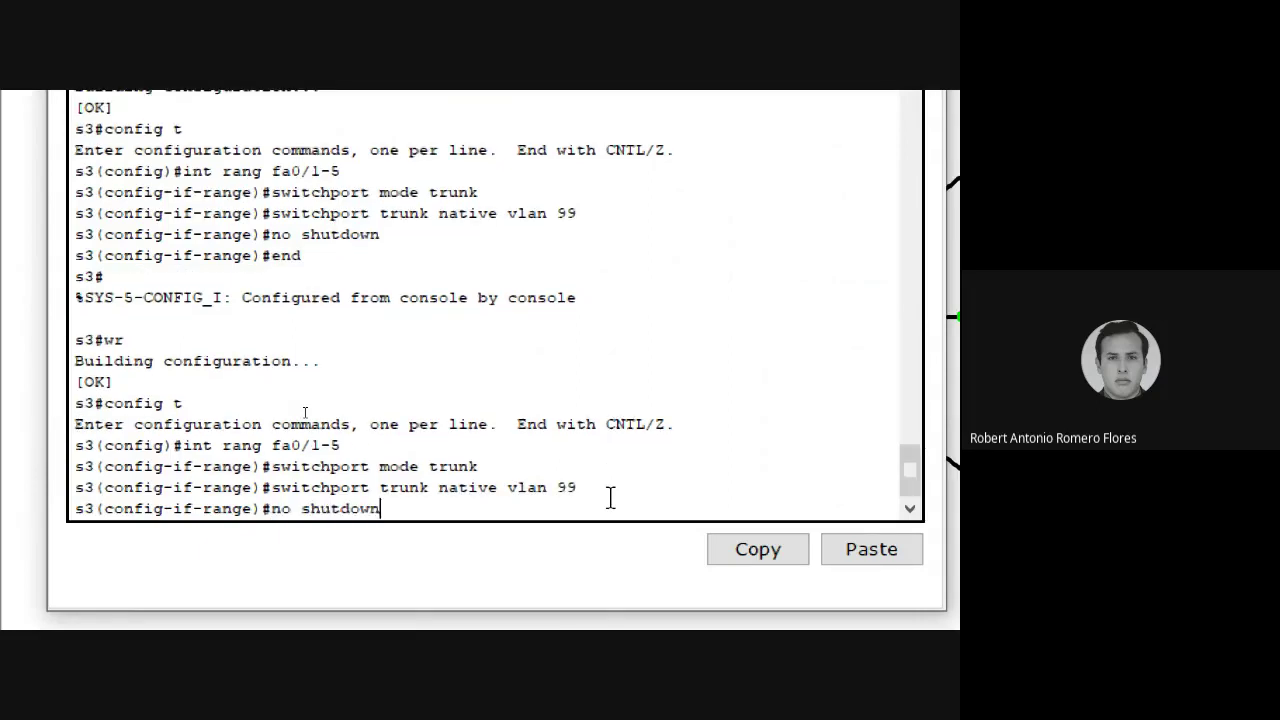
key(Return)
text(end)
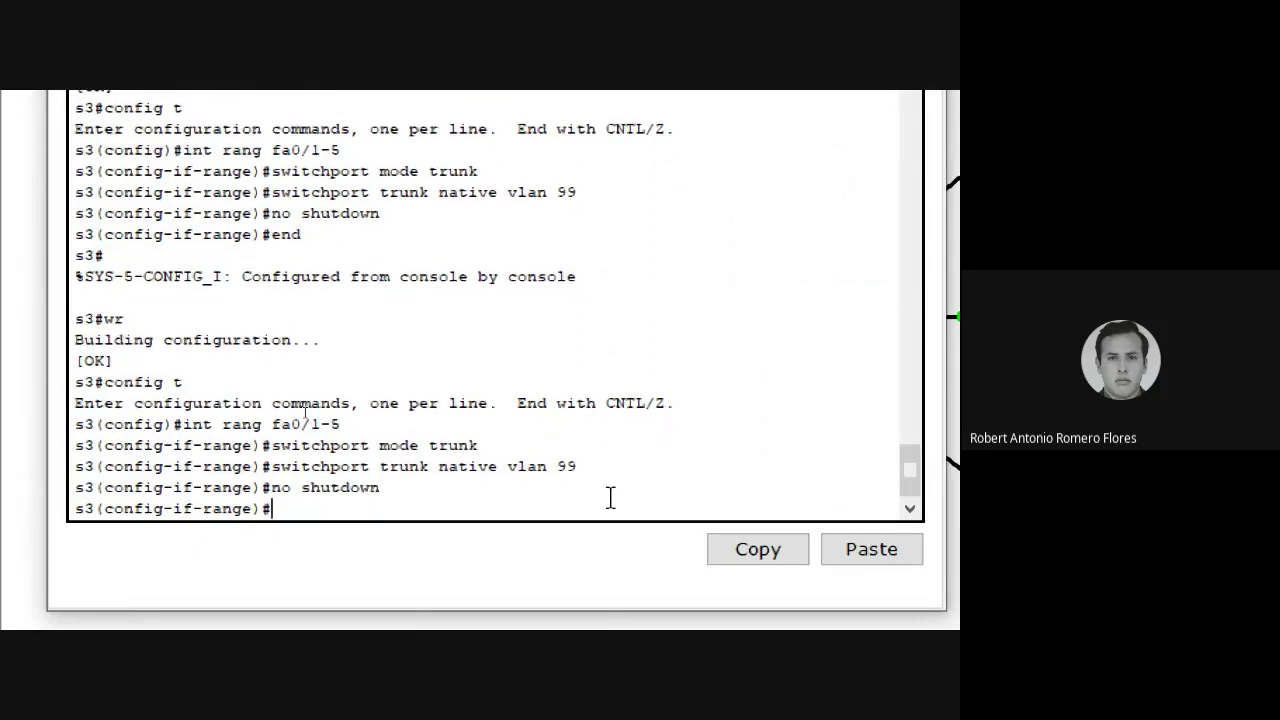
key(Return)
text(wr)
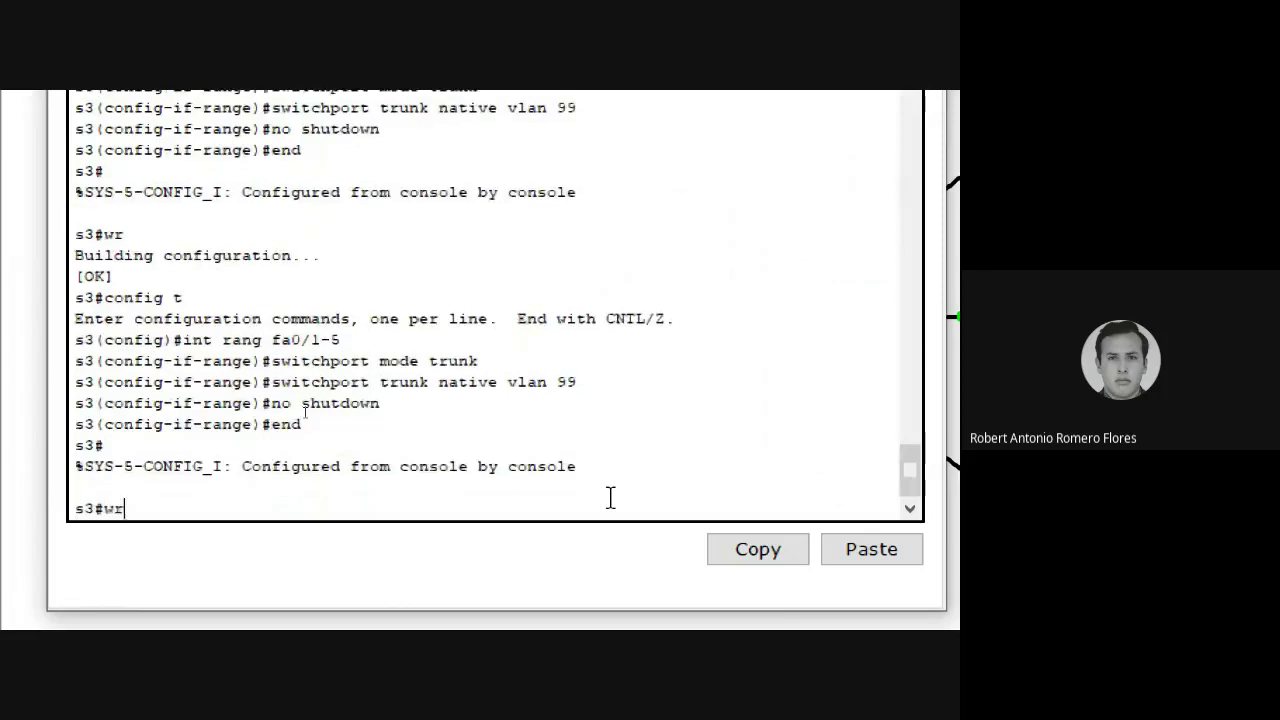
key(Return)
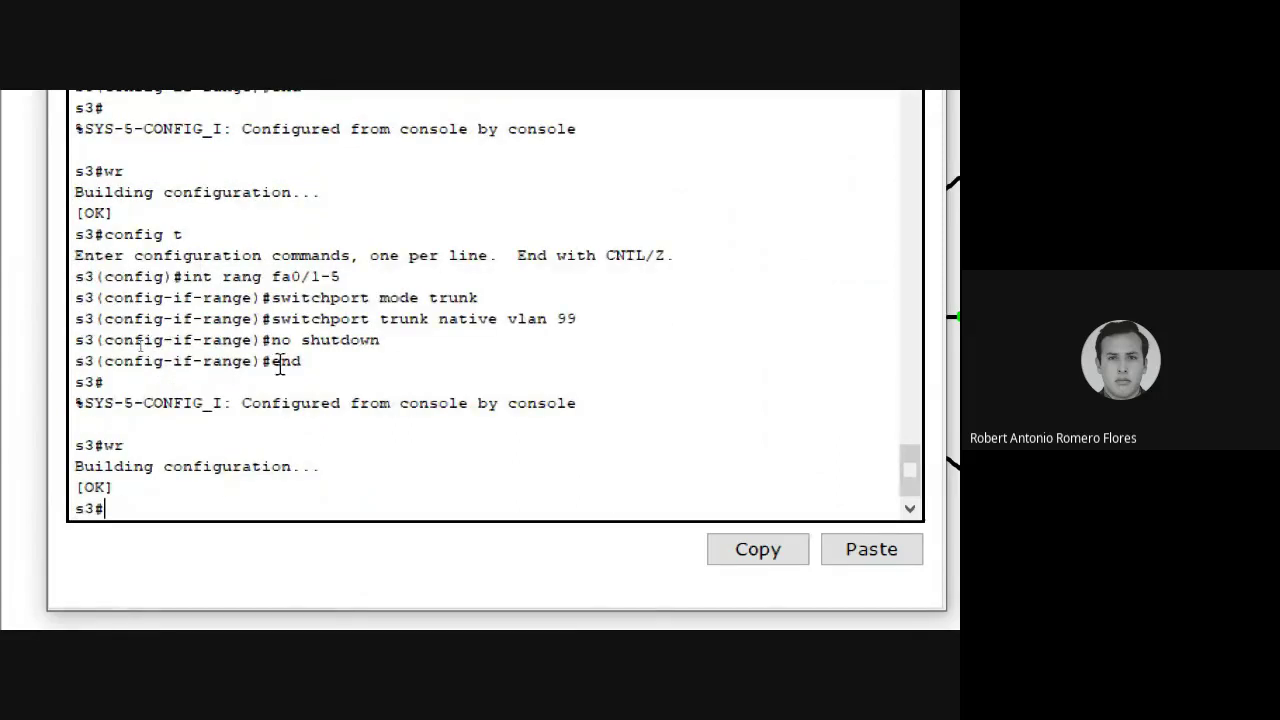
Run show int trunk on s3 and examine the trunk ports' mode, status, native VLAN and allowed VLANs
drag(326, 363, 51, 277)
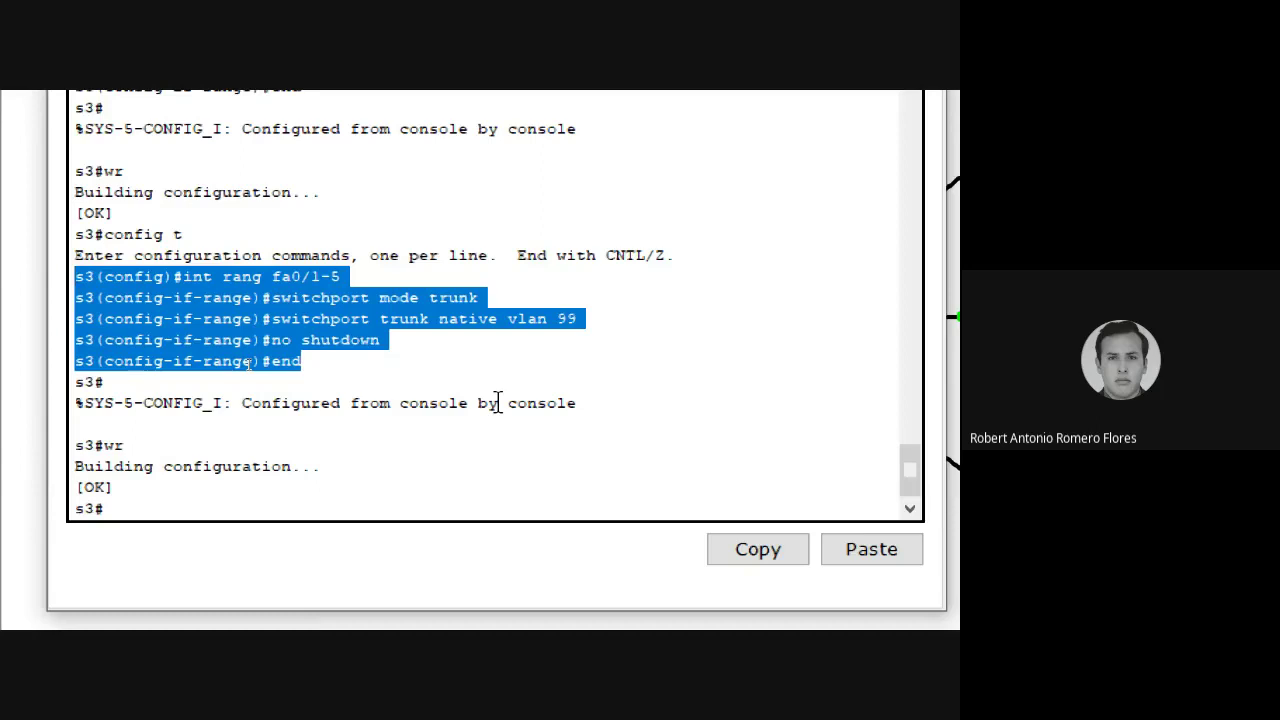
click(160, 466)
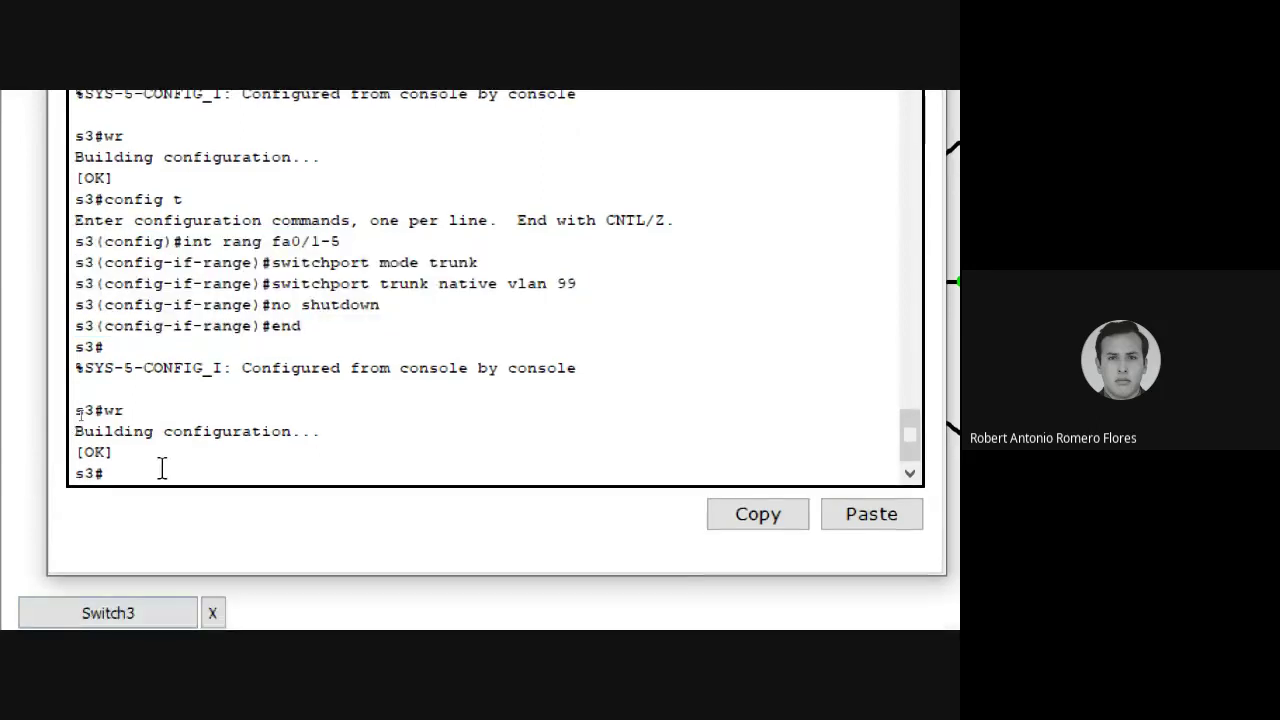
text(show int trunk)
key(Return)
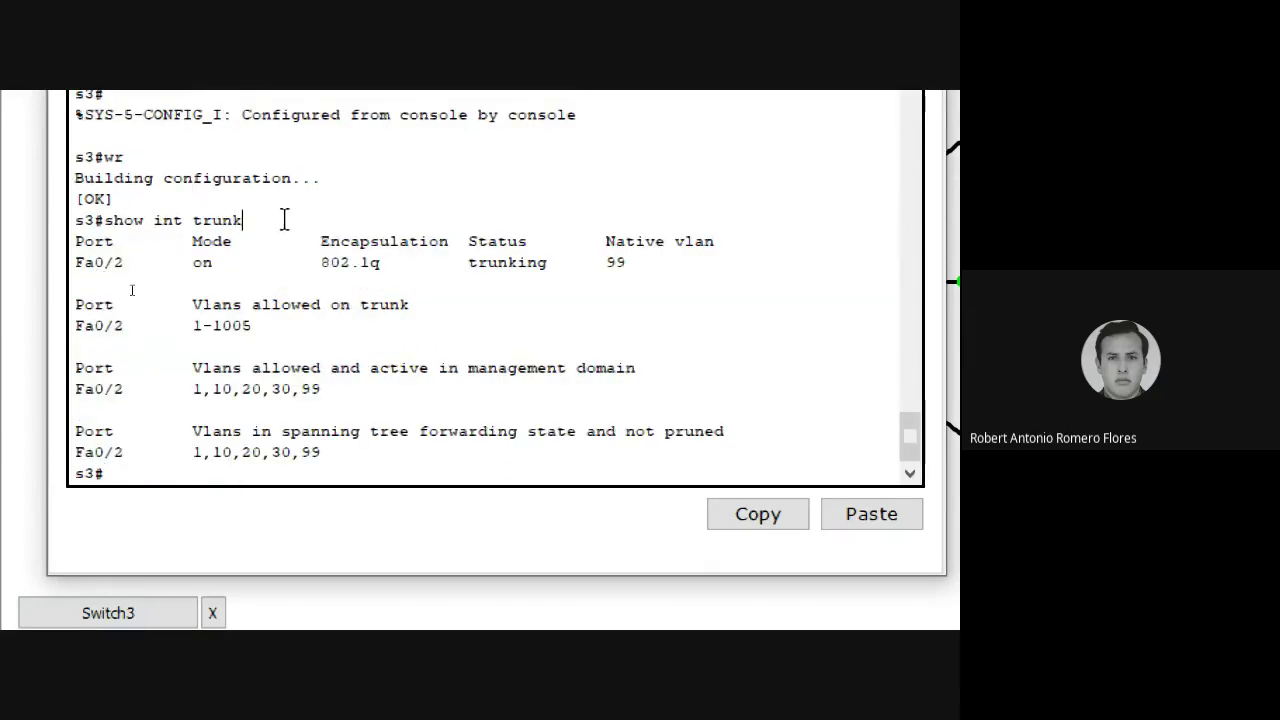
drag(290, 218, 61, 214)
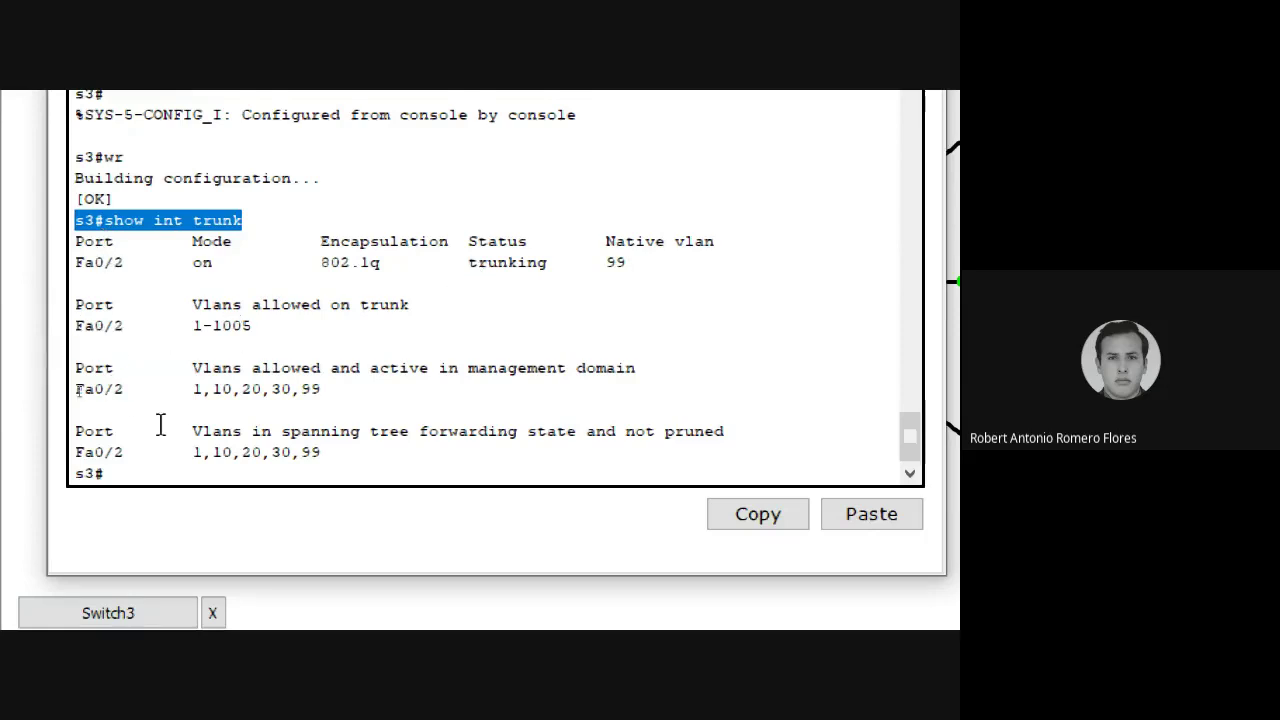
click(399, 469)
drag(76, 198, 112, 199)
click(104, 218)
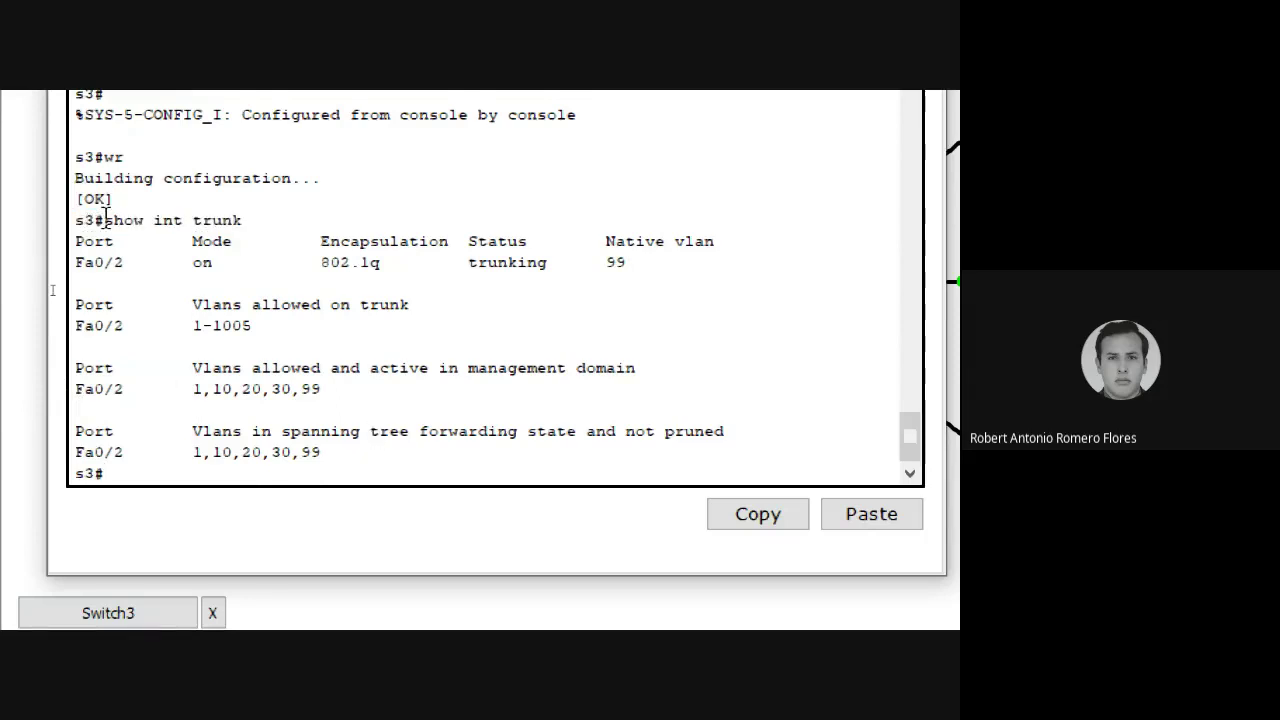
triple_click(104, 218)
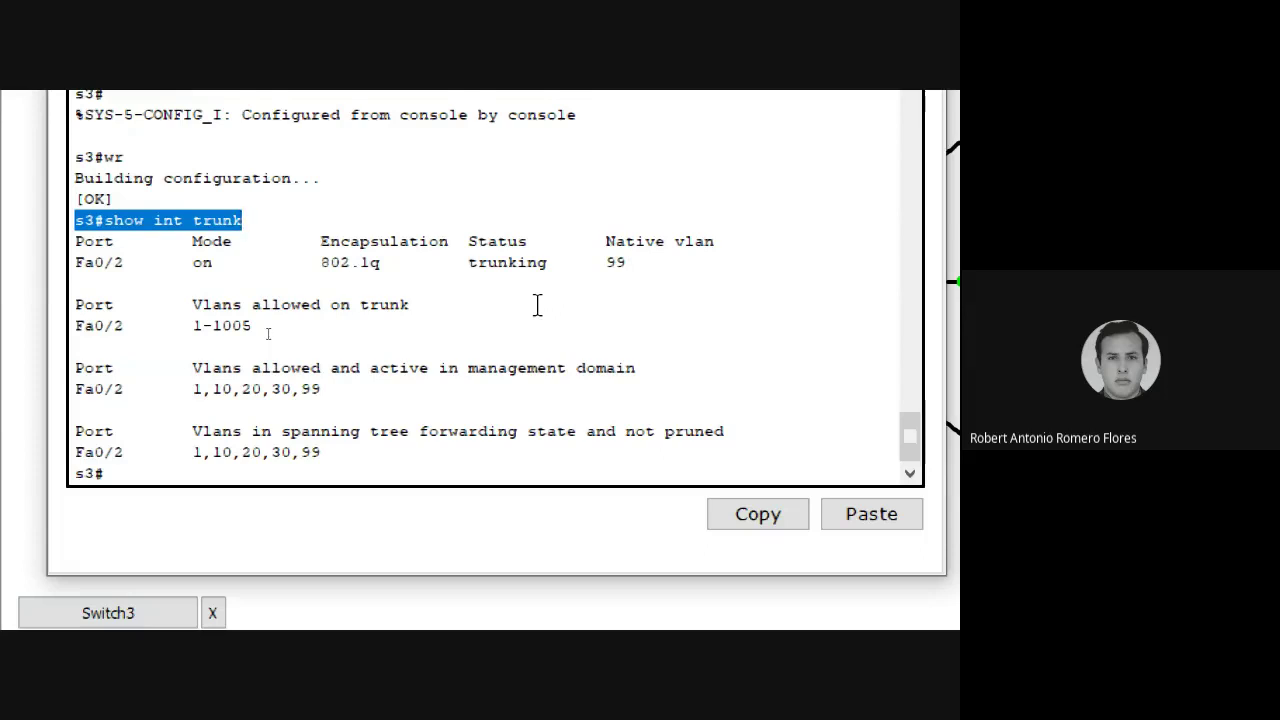
Save s3's configuration again with wr and close its device window
click(163, 474)
text(wr)
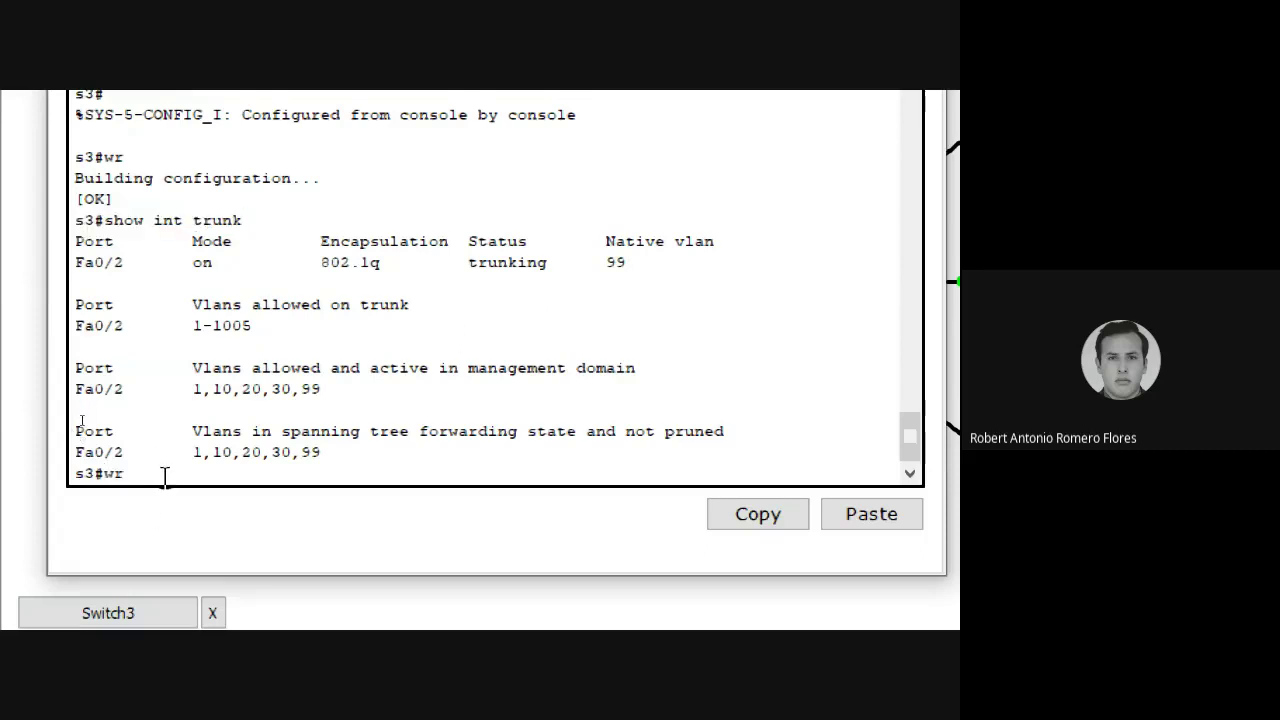
key(Return)
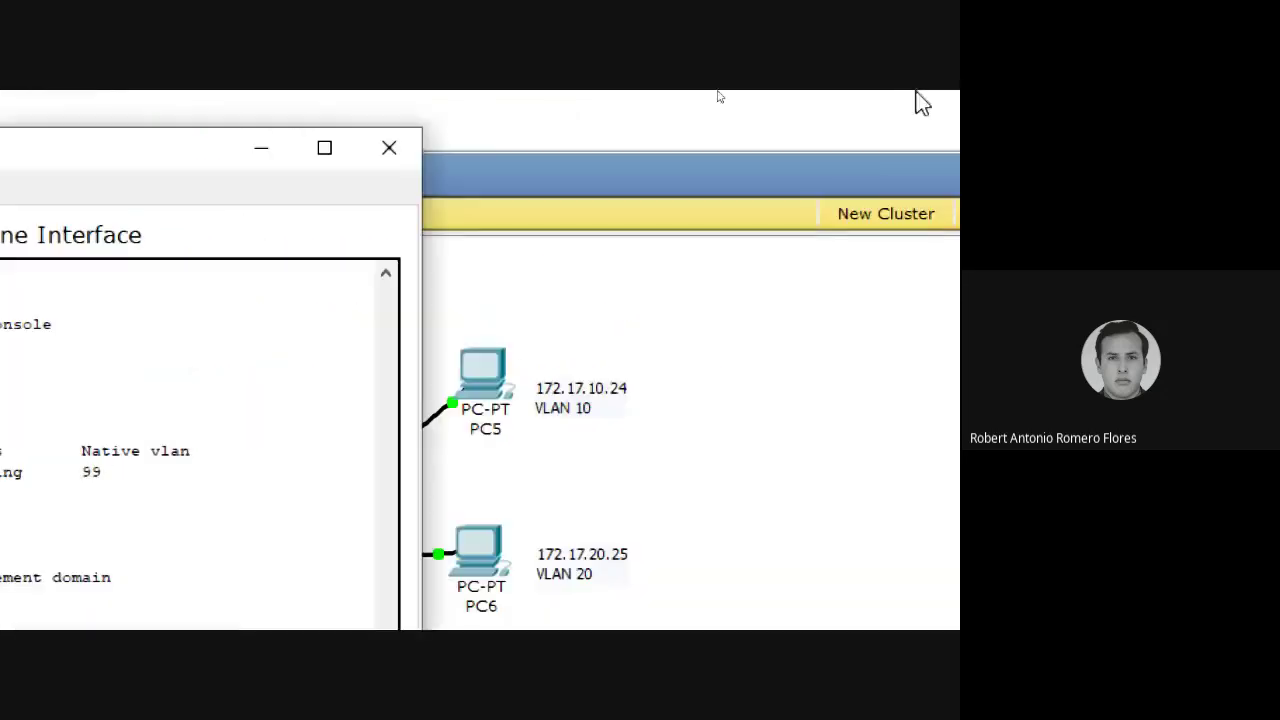
click(391, 149)
Open Switch2's command line, enter privileged mode with enable, and save its configuration with wr
click(440, 420)
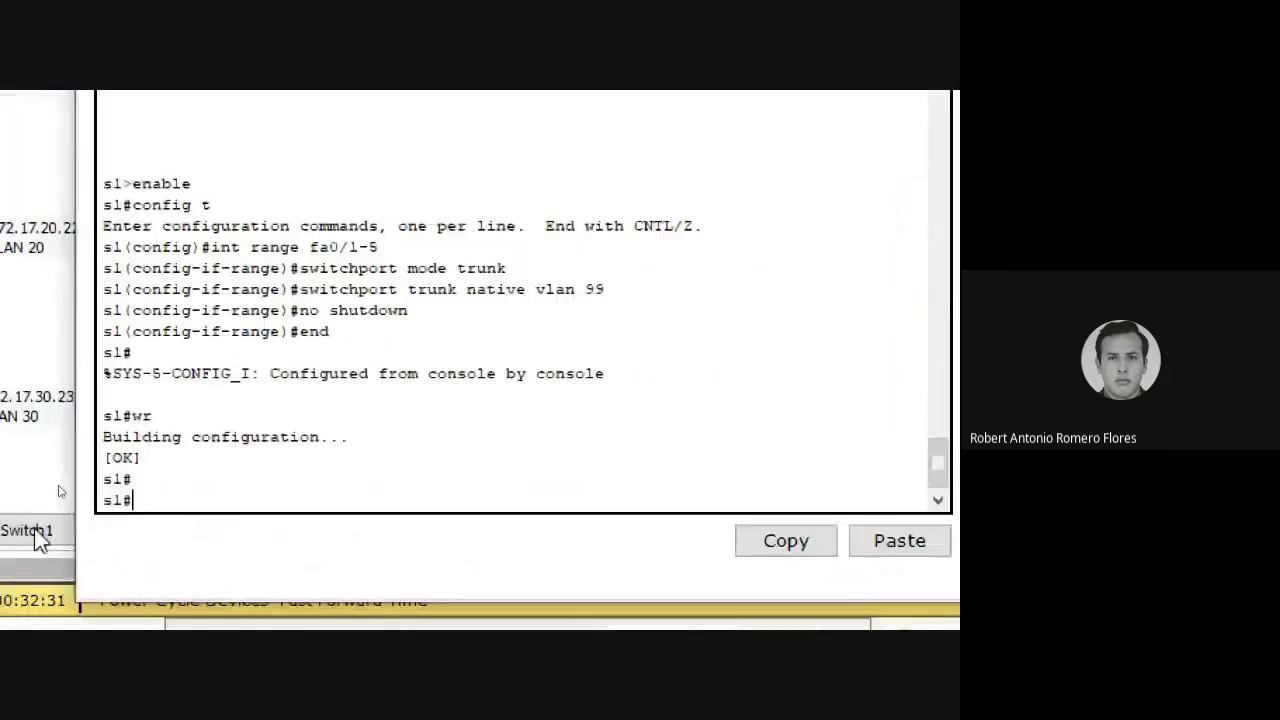
click(577, 120)
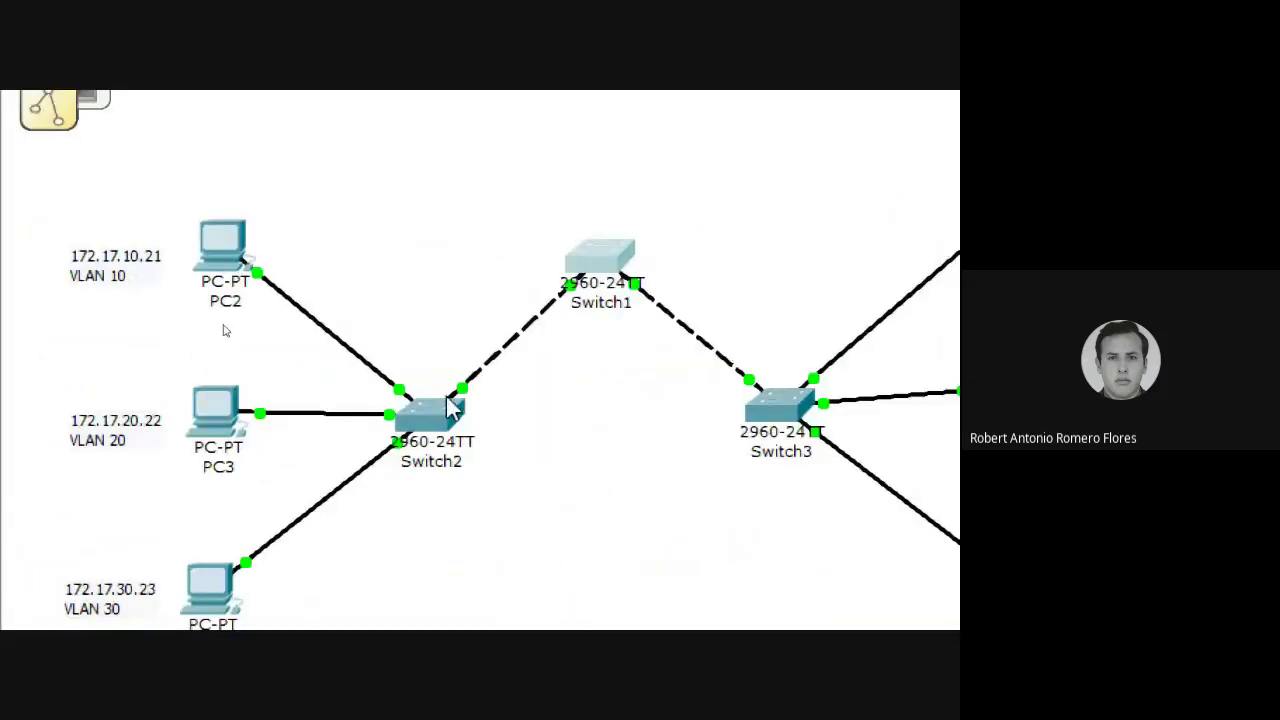
click(440, 410)
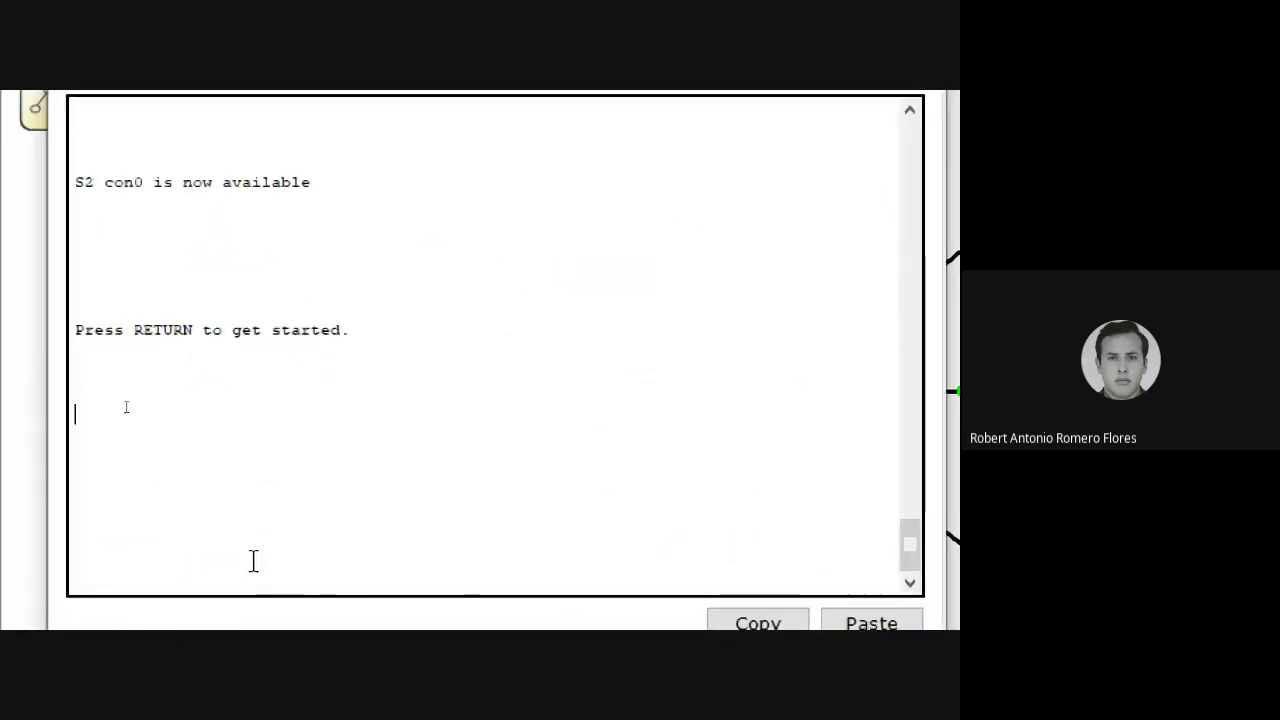
key(Return)
text(enable)
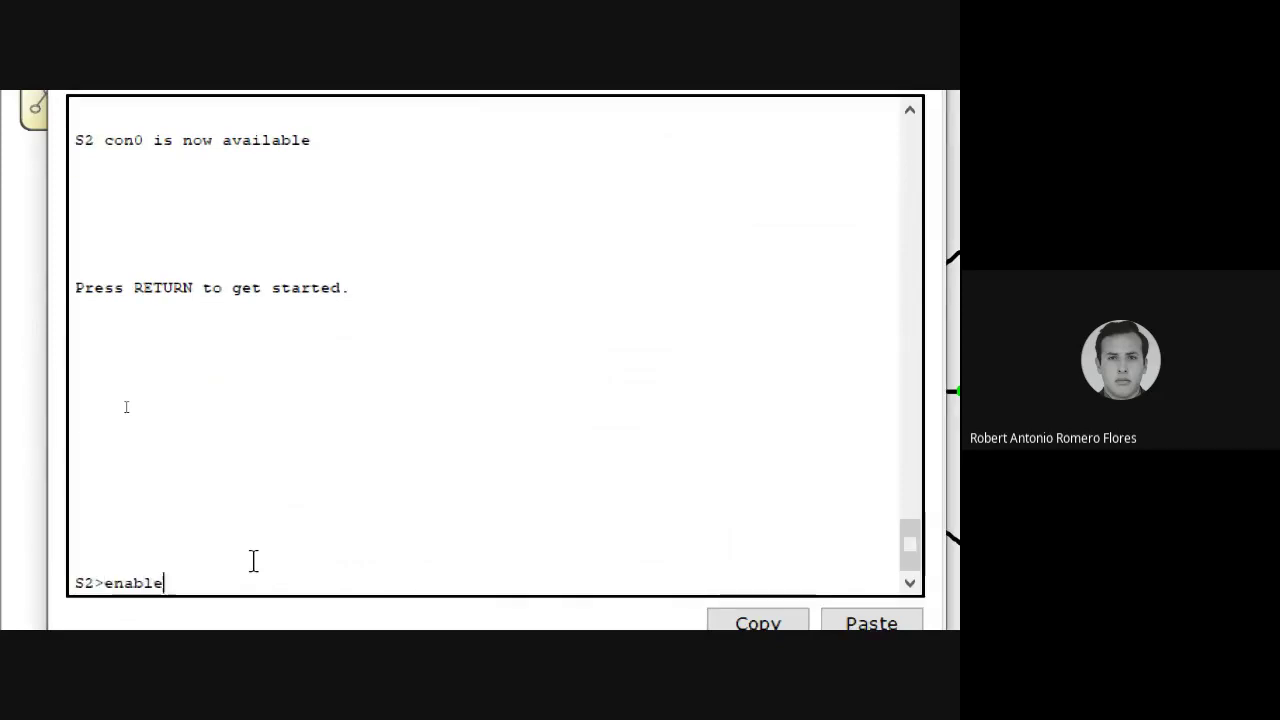
key(Return)
text(wr)
key(Return)
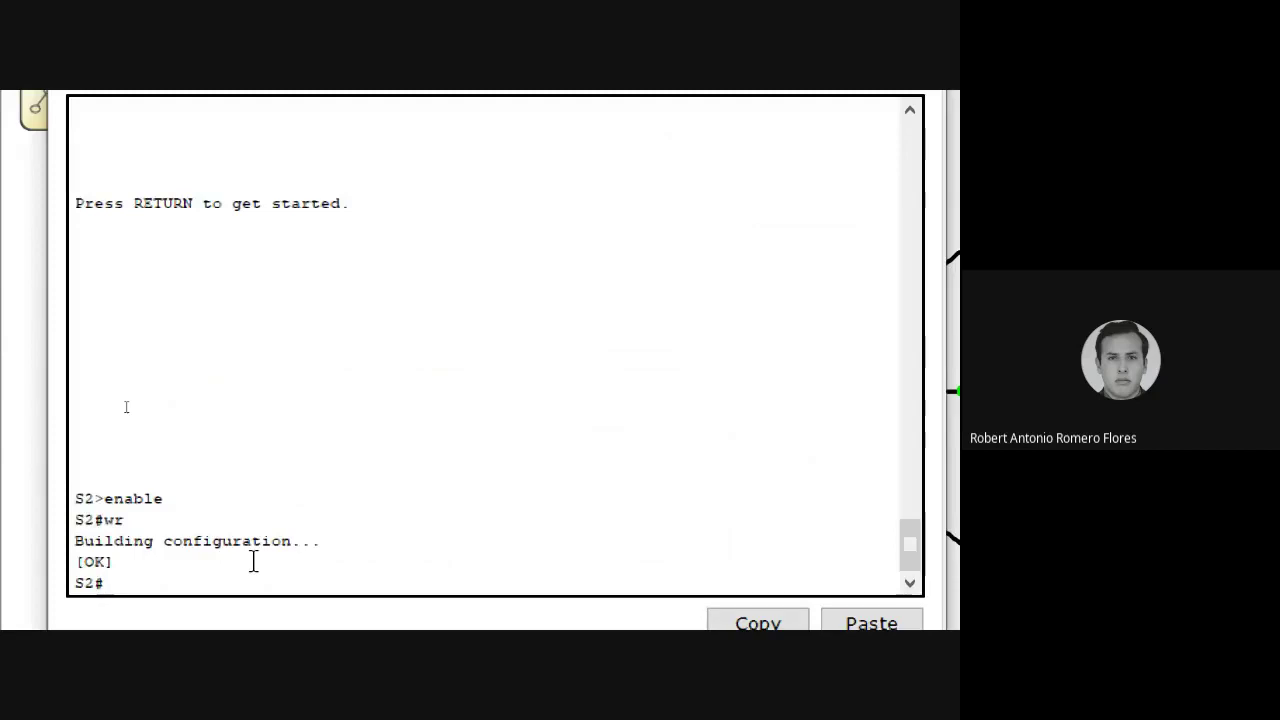
Run show int trunk on S2 and examine its trunk port listing
text(show int trunk)
key(Return)
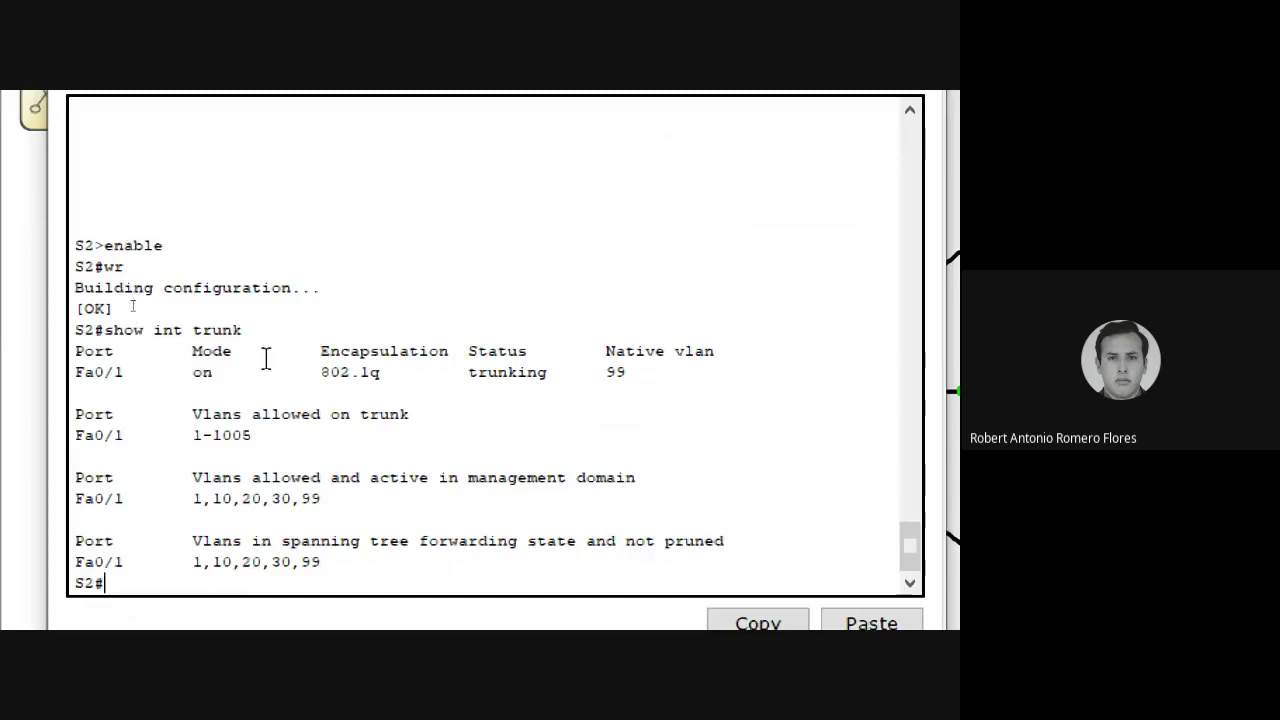
drag(256, 333, 34, 330)
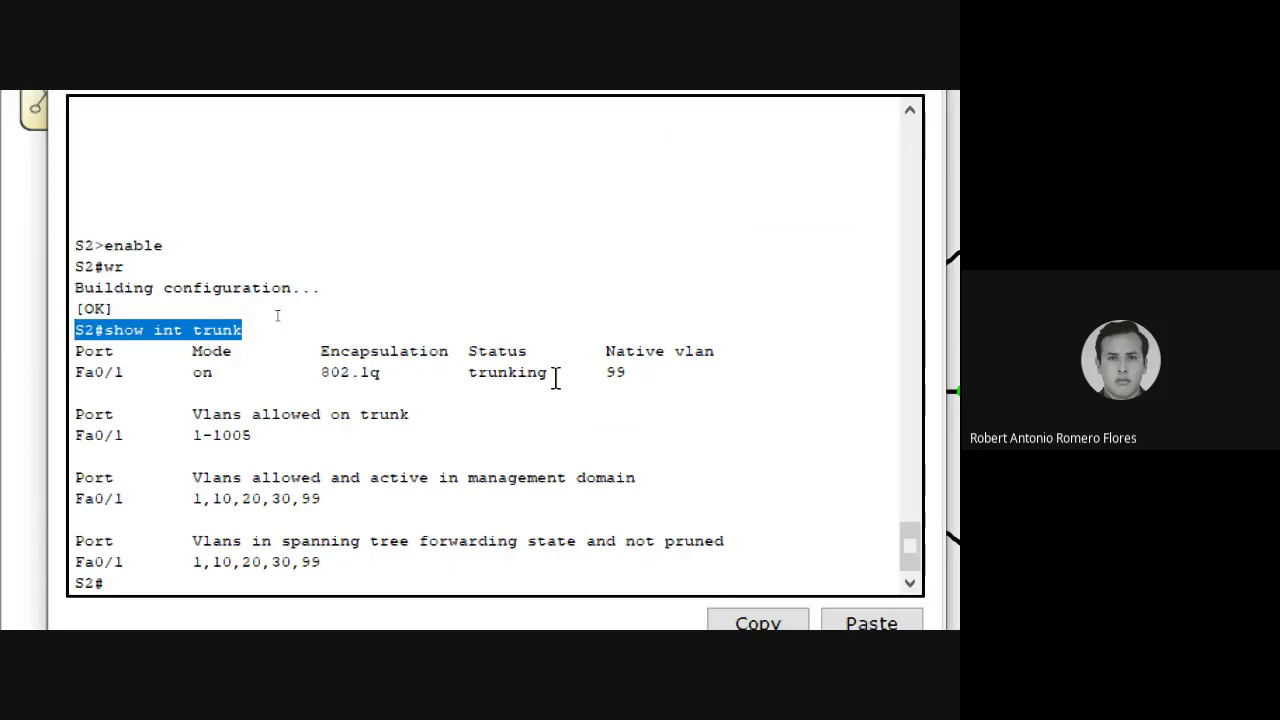
Test connectivity from S2 to the management address 172.17.99.11 with ping
click(180, 584)
text(pi)
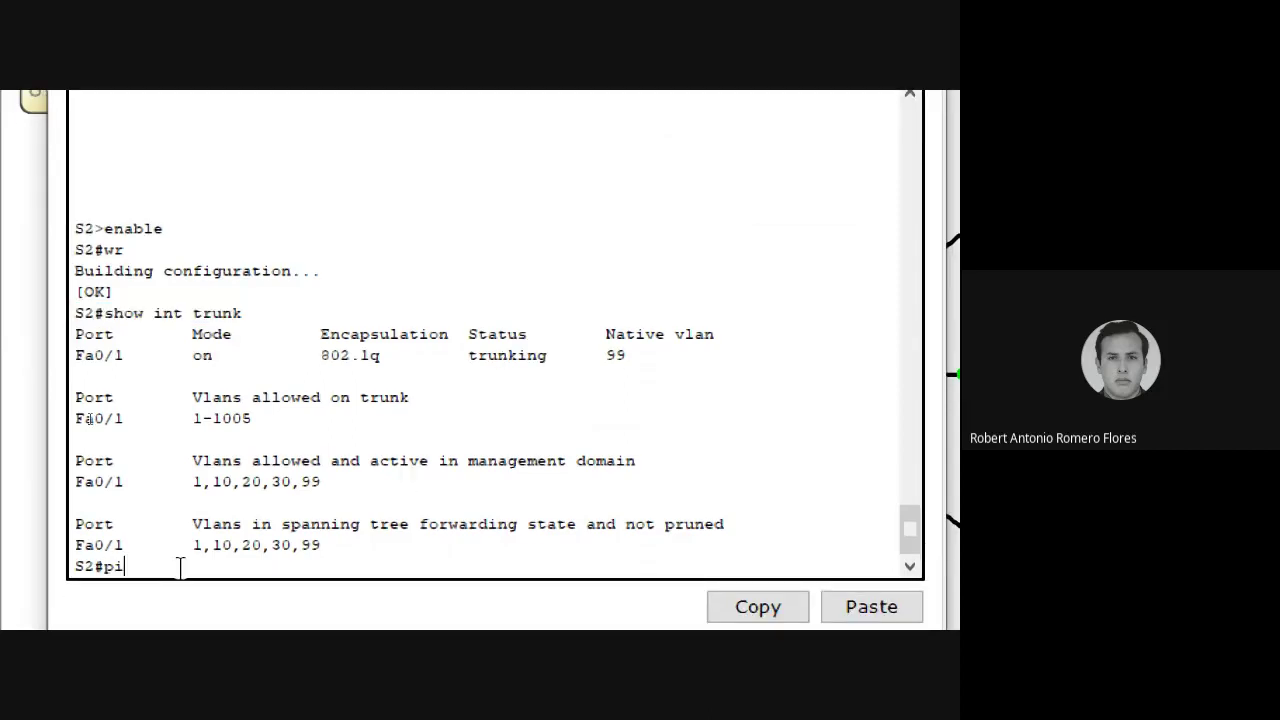
text(ng 172.17.99)
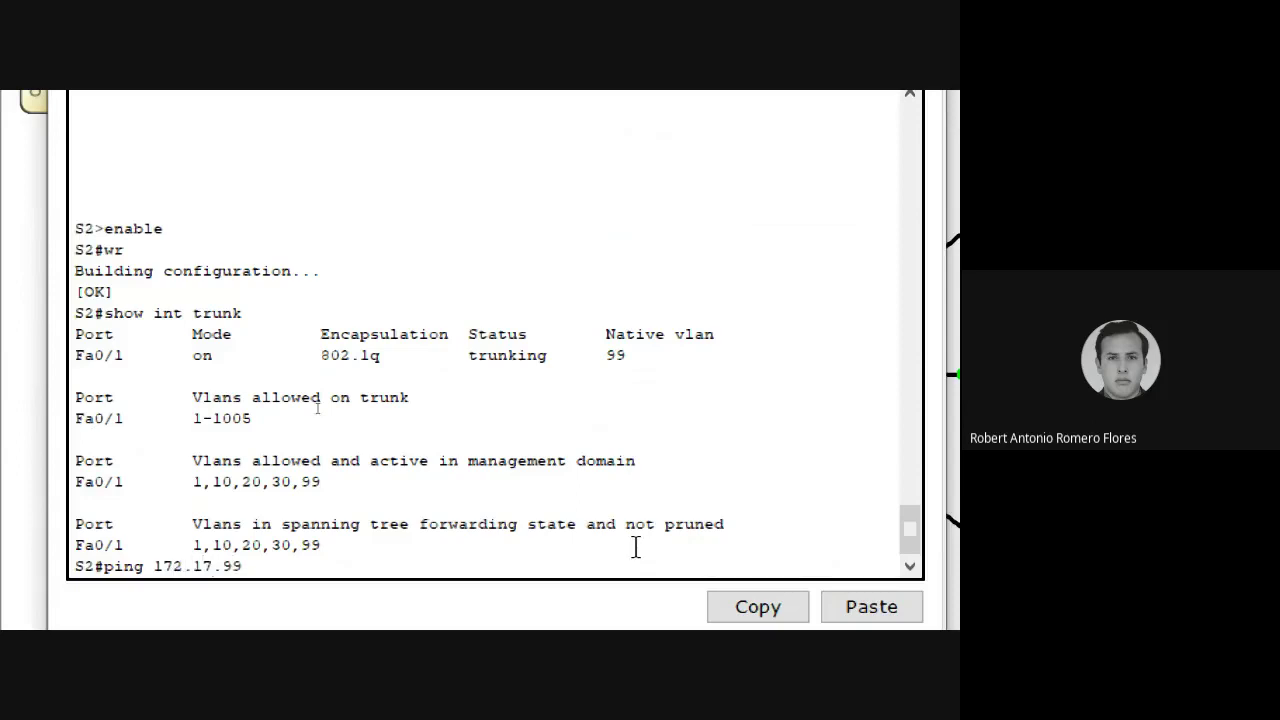
text(.11)
key(Return)
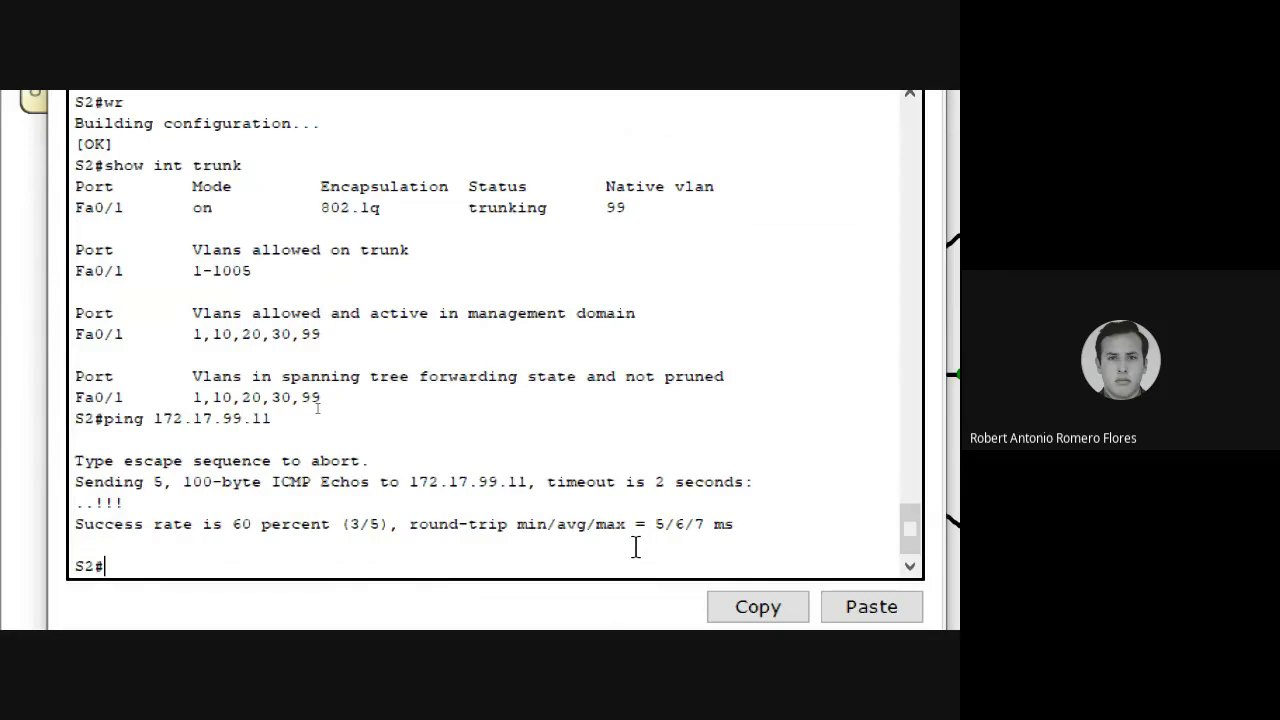
drag(285, 420, 12, 417)
Ping 172.17.99.13 from S2, review both ping results, and close the switch window
click(193, 548)
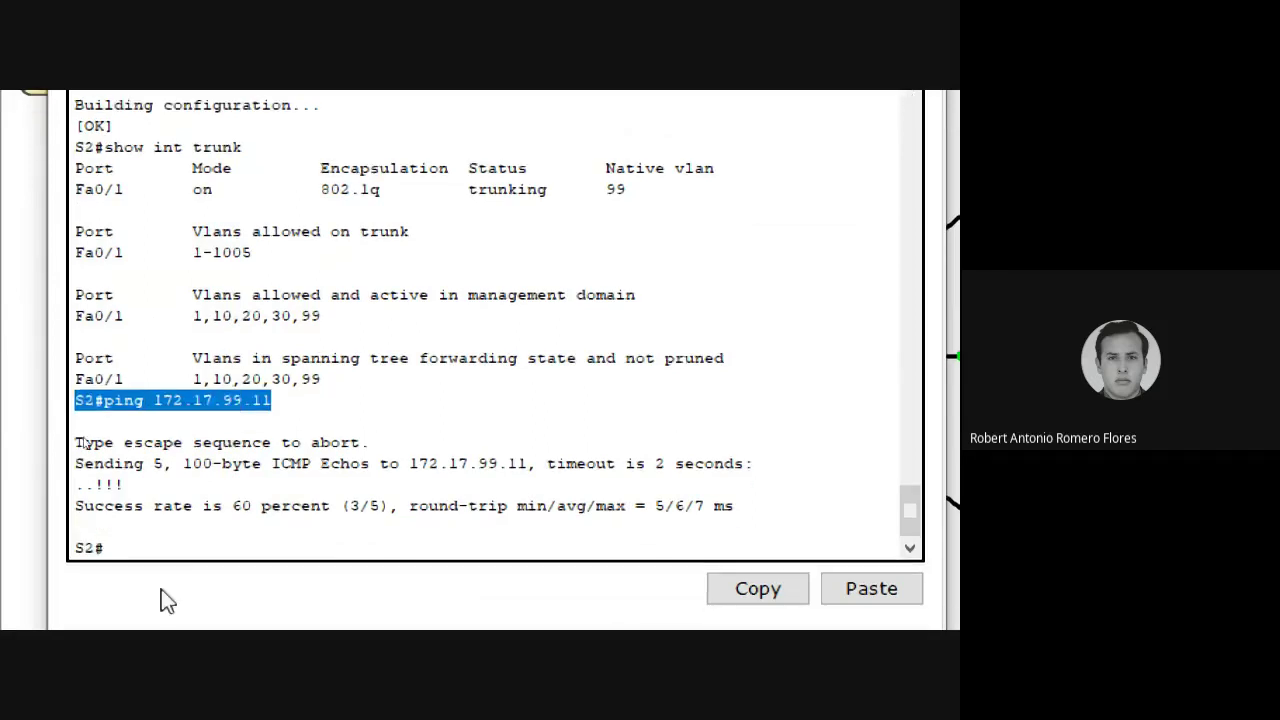
key(BackSpace)
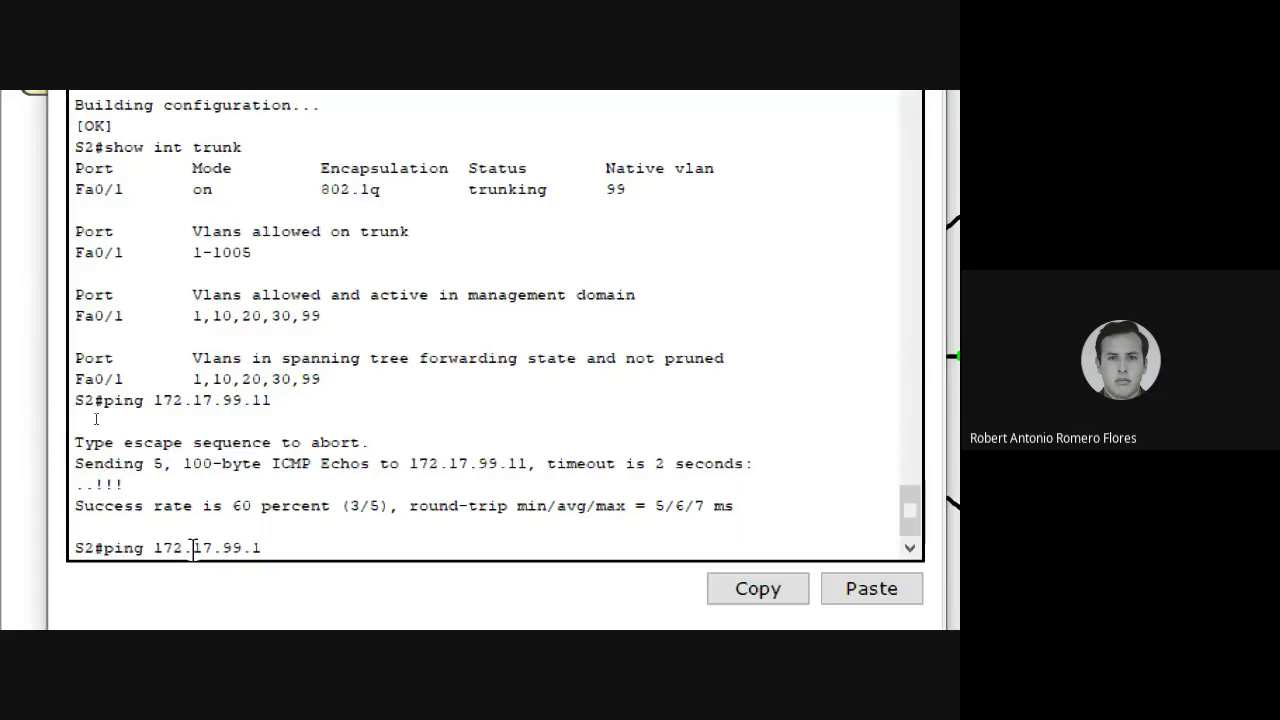
key(Return)
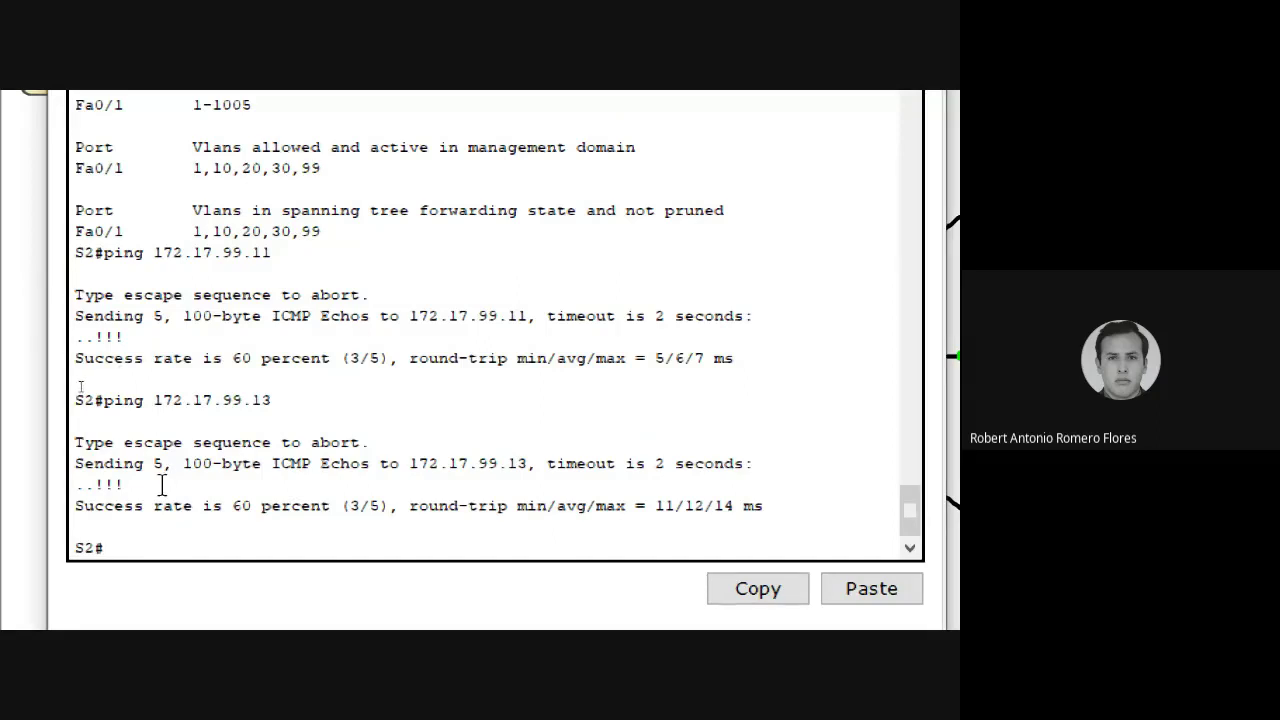
drag(286, 252, 61, 268)
drag(291, 399, 105, 411)
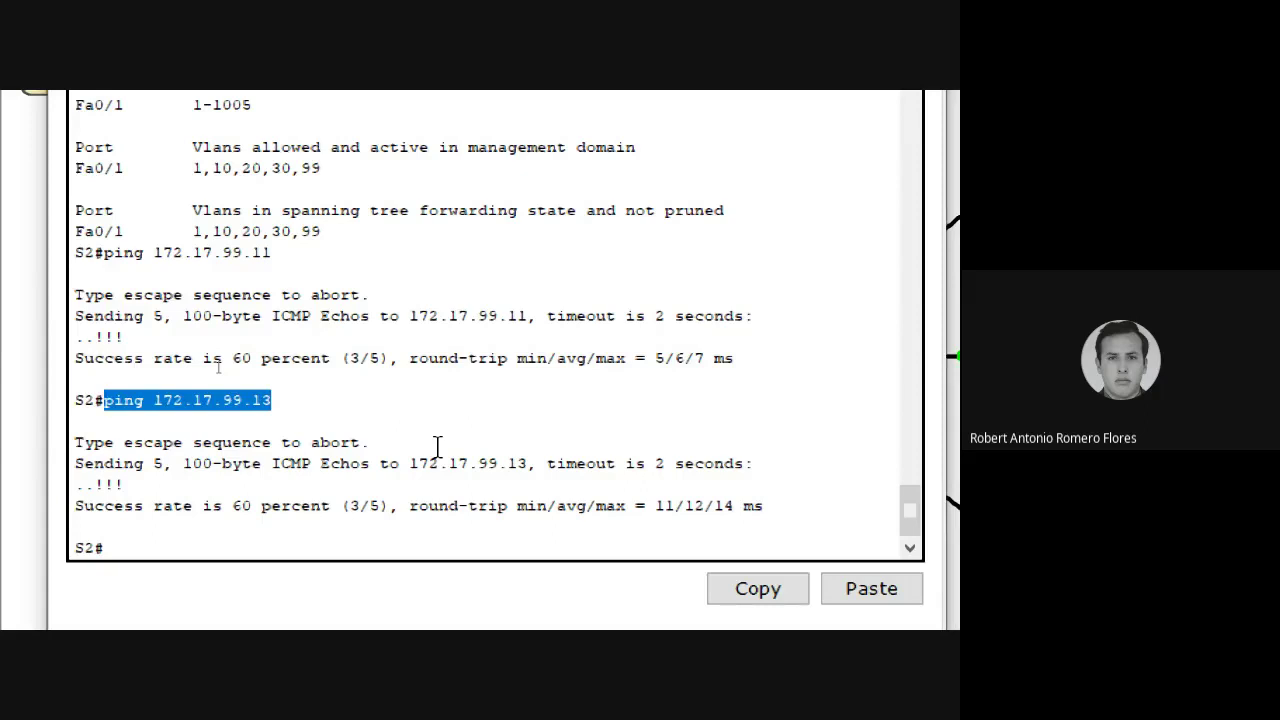
click(641, 143)
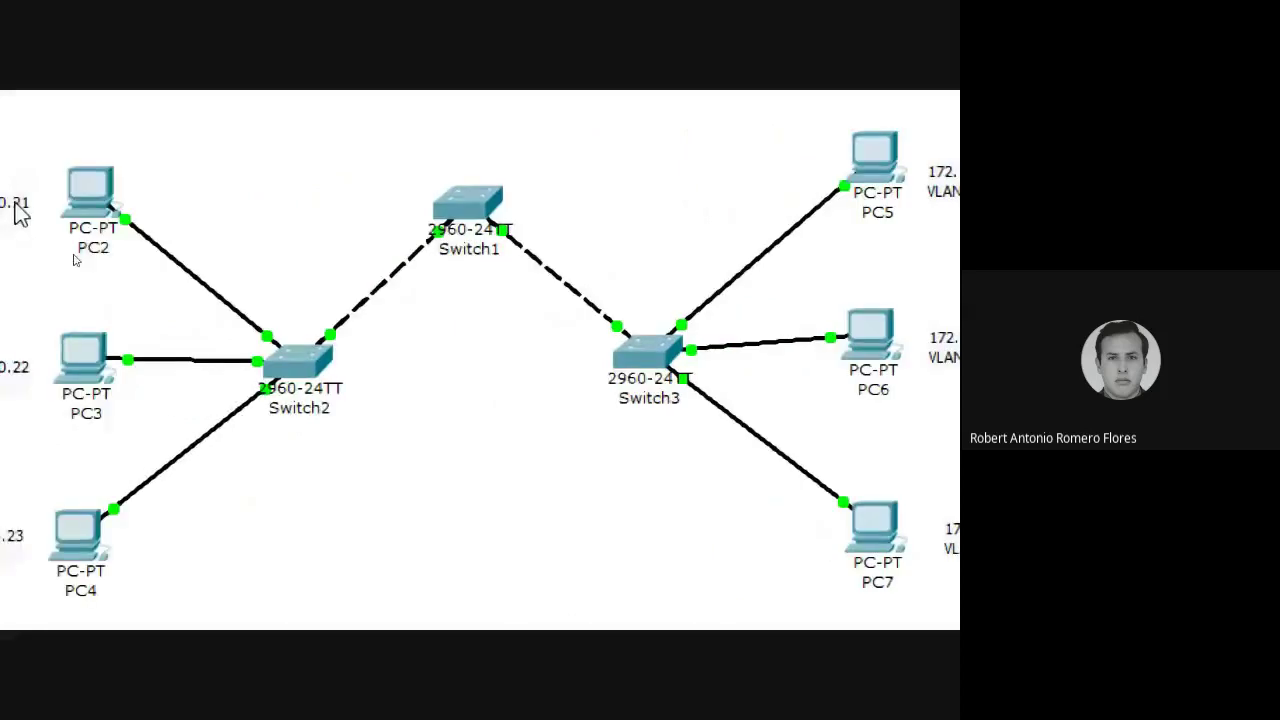
Open PC2's Command Prompt and move its window so the topology's PC addresses stay in view
mouse_move(112, 190)
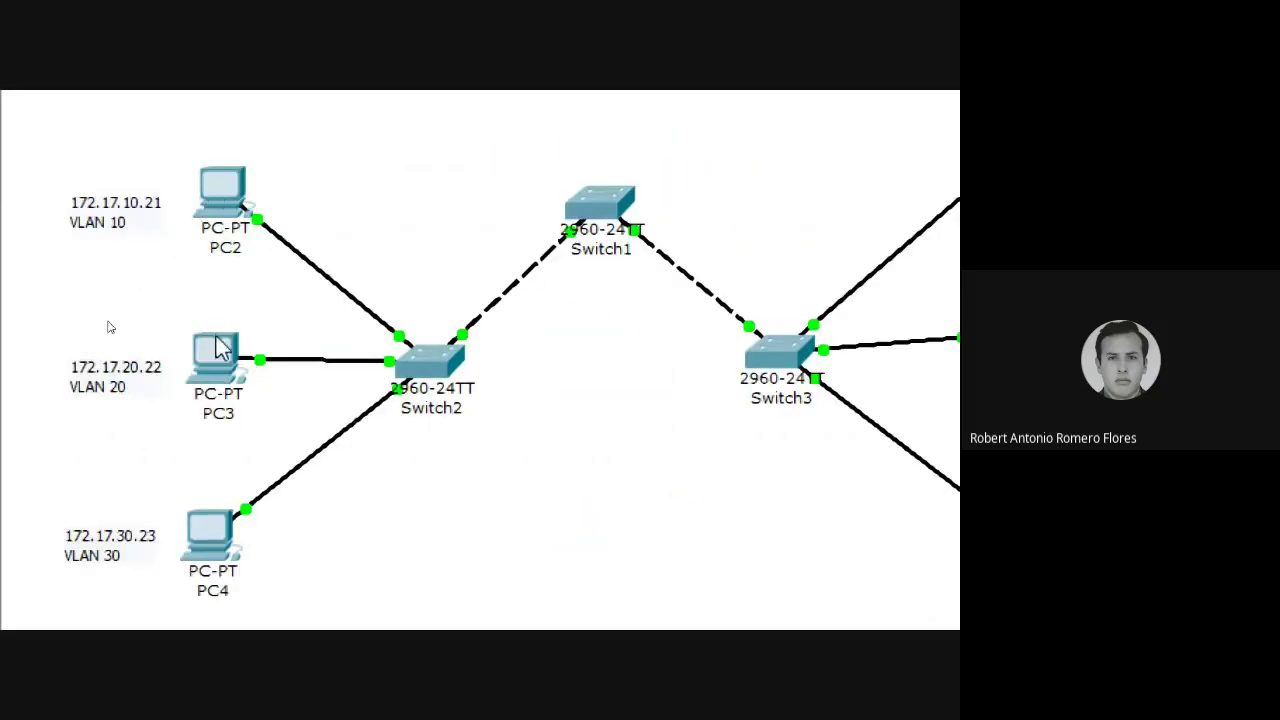
click(218, 192)
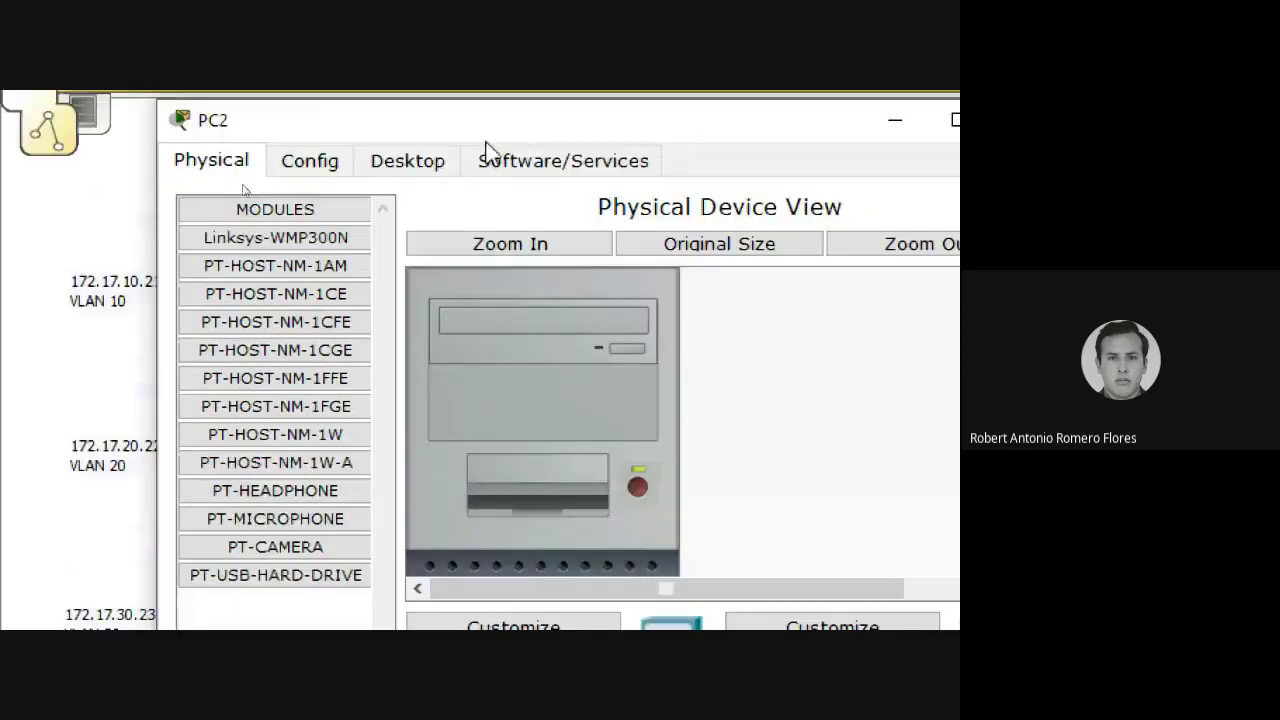
click(560, 165)
click(422, 170)
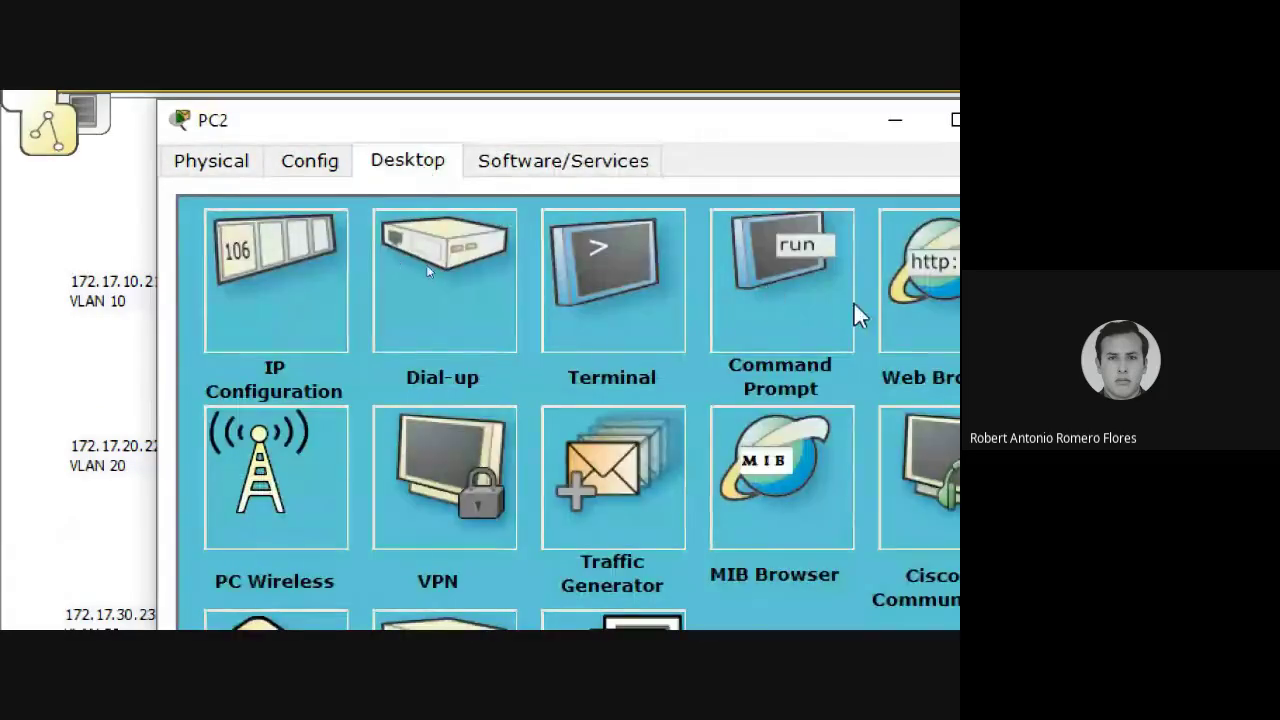
click(790, 262)
drag(351, 126, 482, 158)
Ping PC3 at 172.17.20.22 from PC2 and abort the ping before it completes
text(ping 172.17.20)
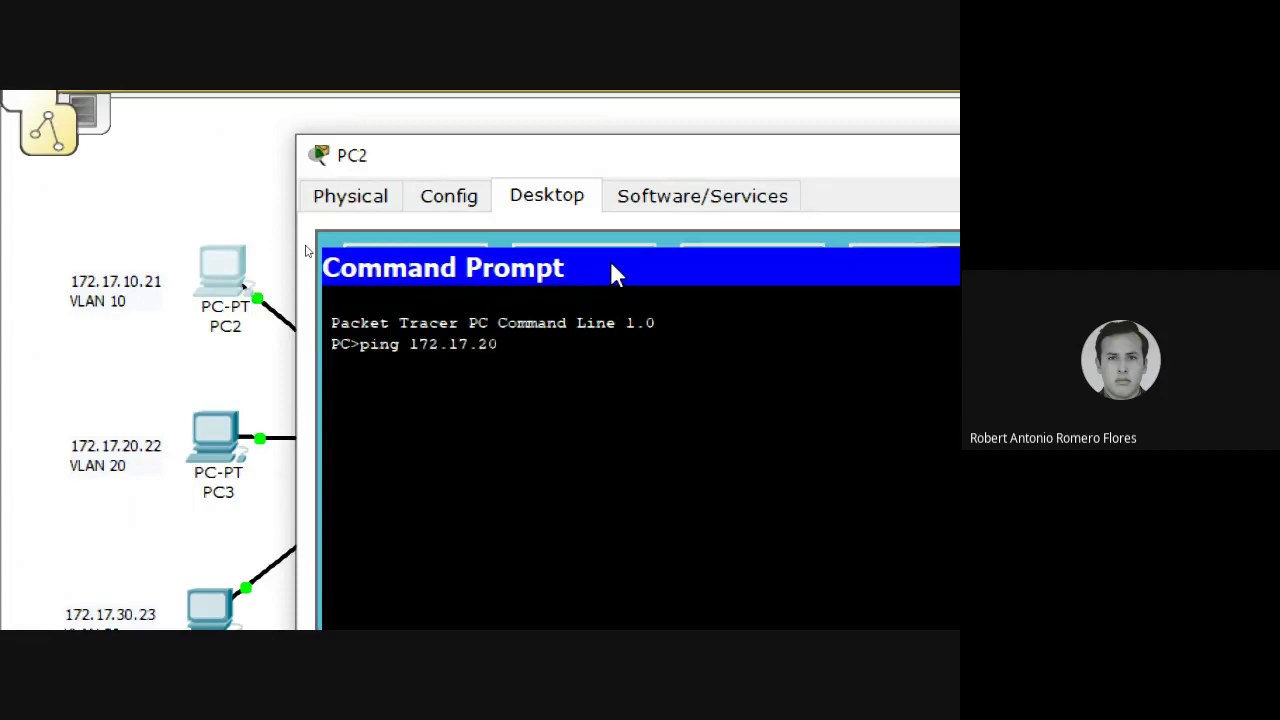
key(Up)
text(.22)
key(Return)
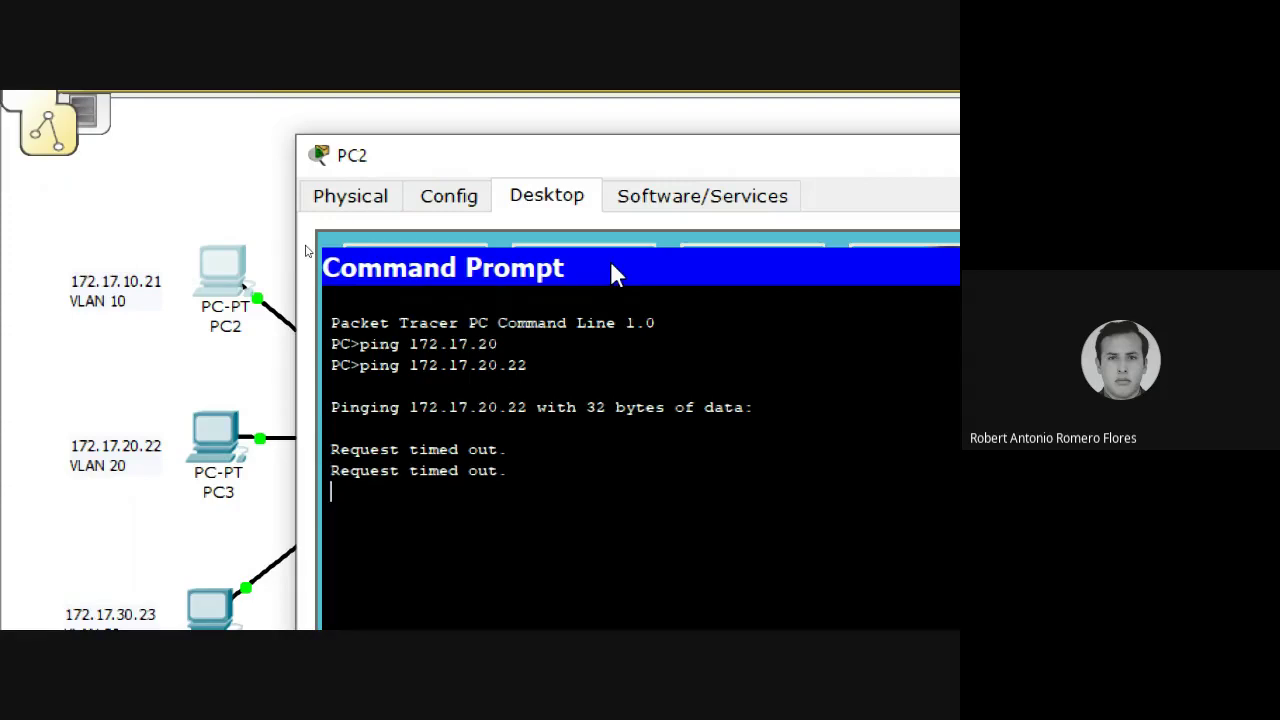
key(ctrl+c)
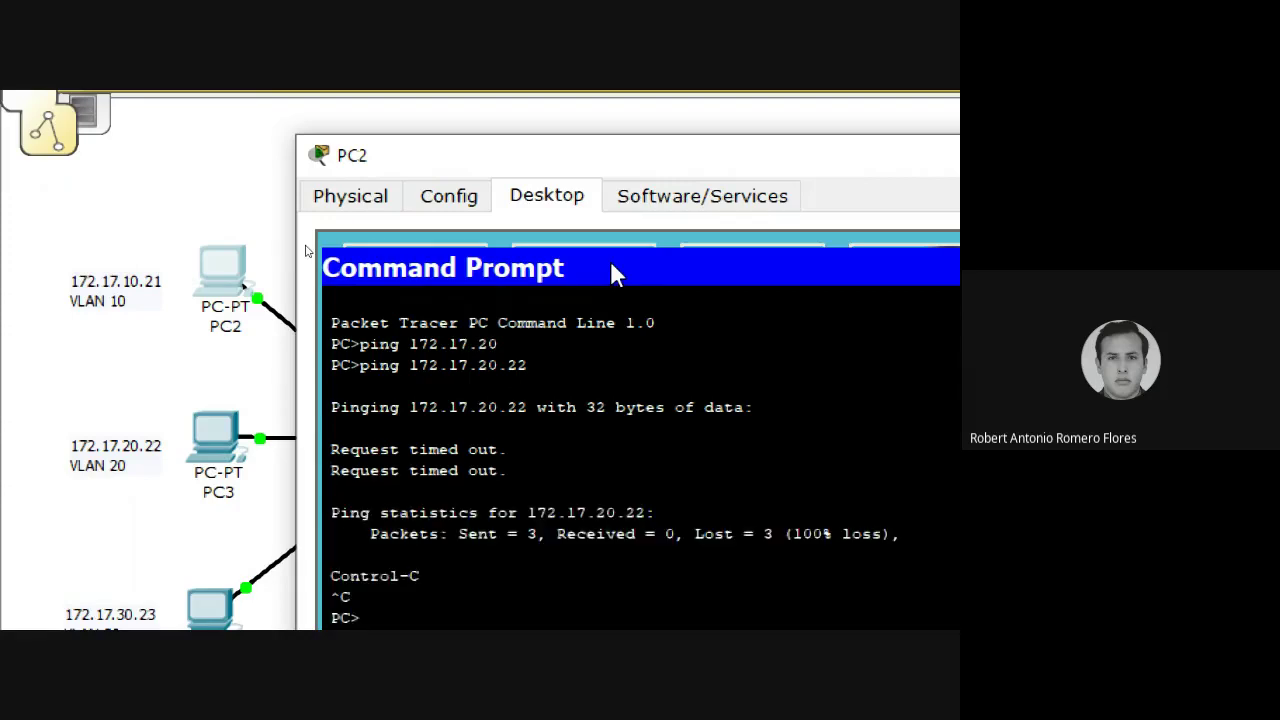
Ping PC5 at 172.17.10.24 from PC2's Command Prompt and review the ping statistics
drag(689, 160, 520, 380)
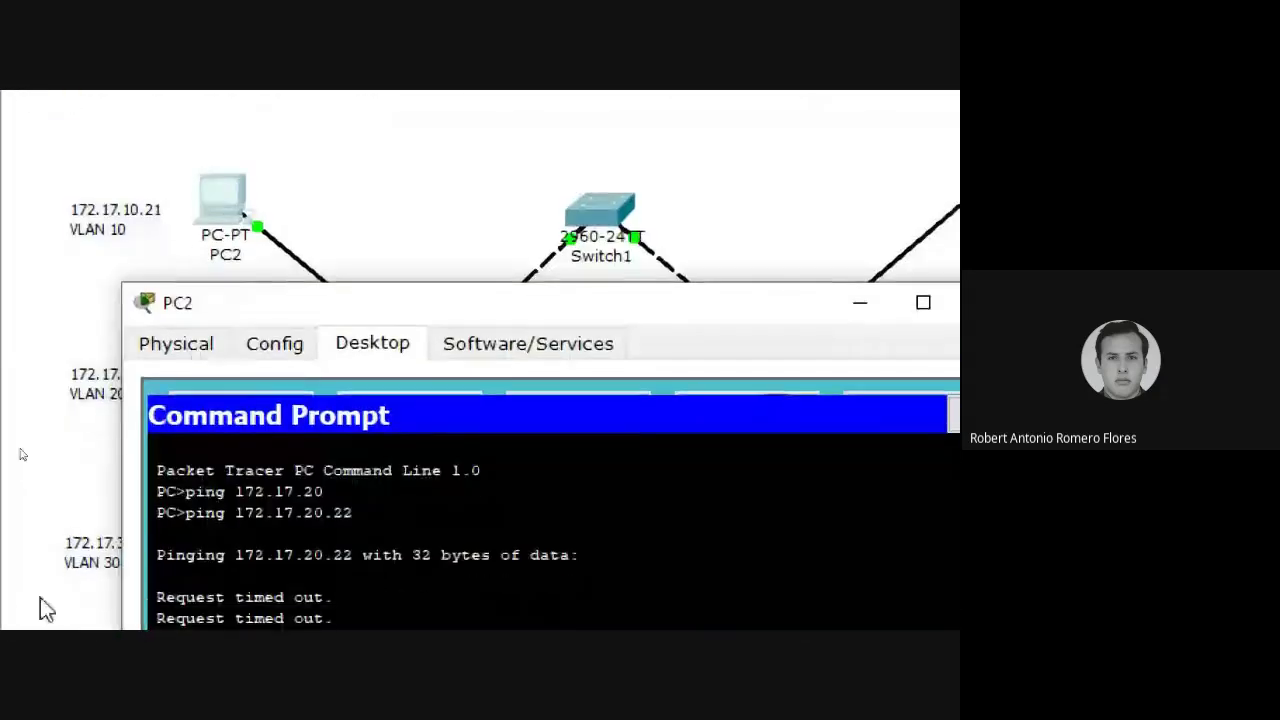
key(Up)
key(BackSpace)
key(BackSpace)
key(BackSpace)
key(BackSpace)
text(10.24)
key(Return)
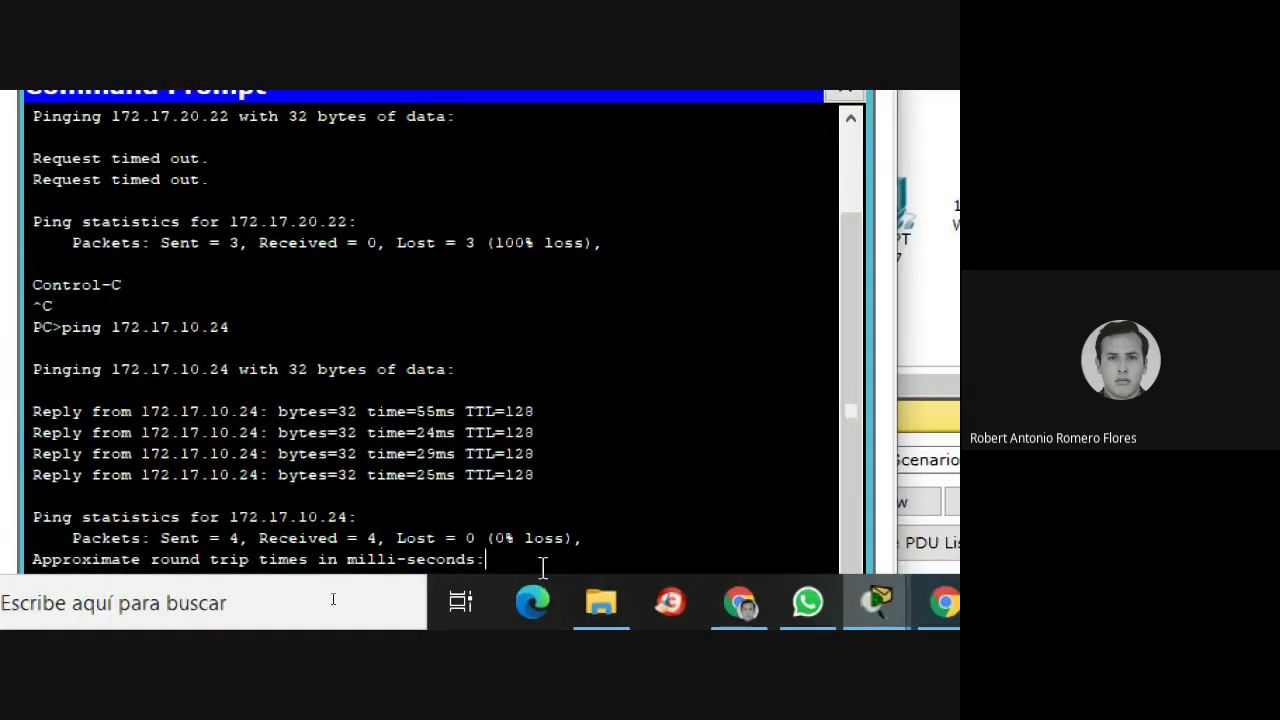
scroll(543, 567, down, 1)
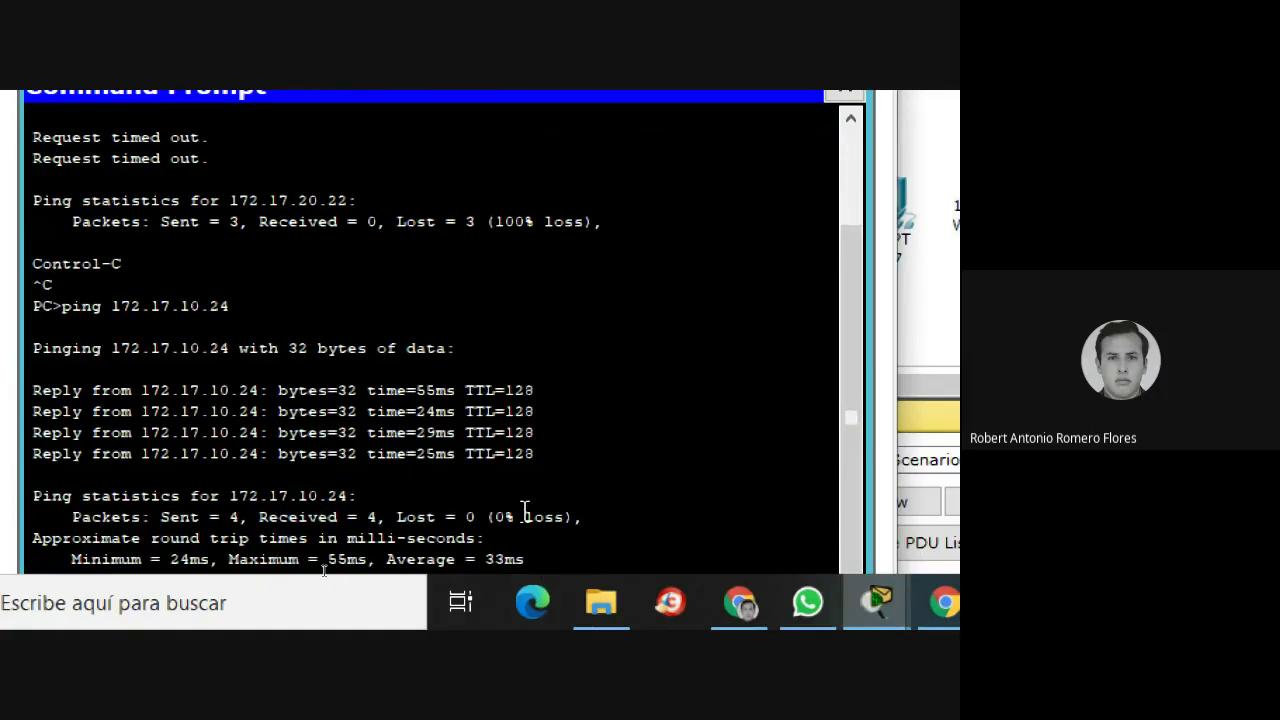
scroll(523, 513, down, 1)
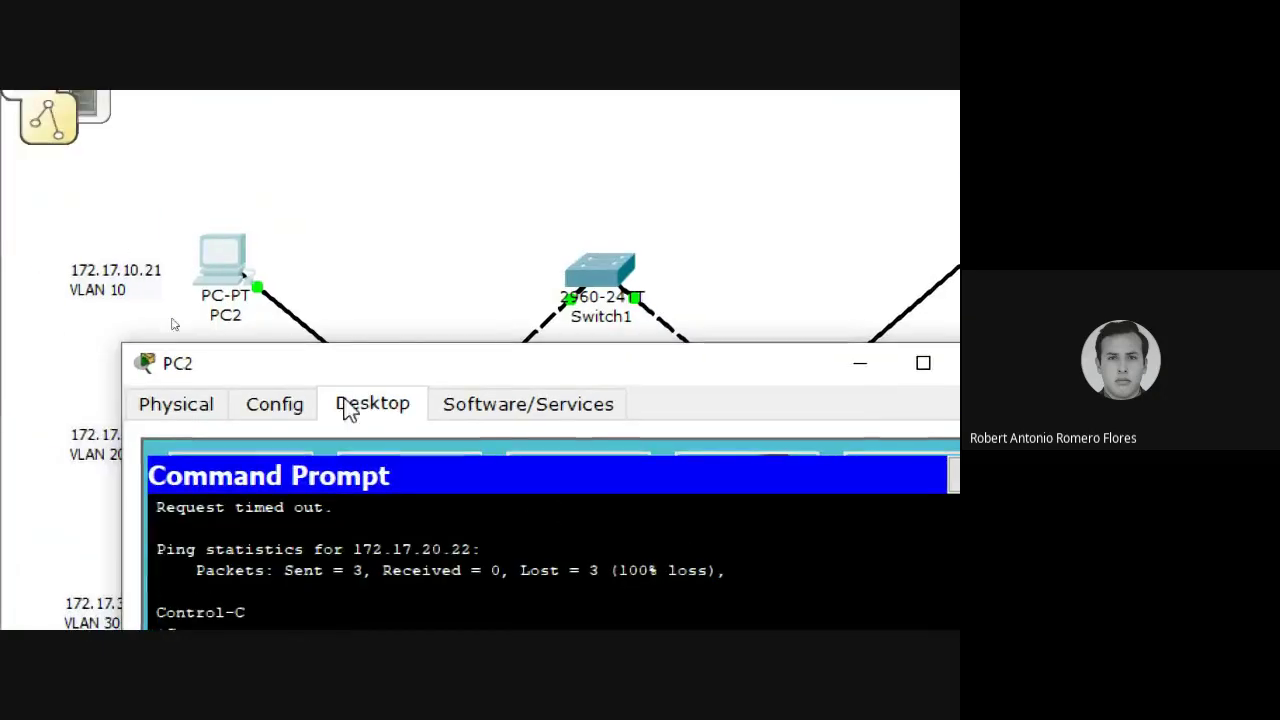
Move the PC2 window so the PC addresses are in view, and ping PC3 at 172.17.20.22 from PC2
drag(229, 355, 449, 209)
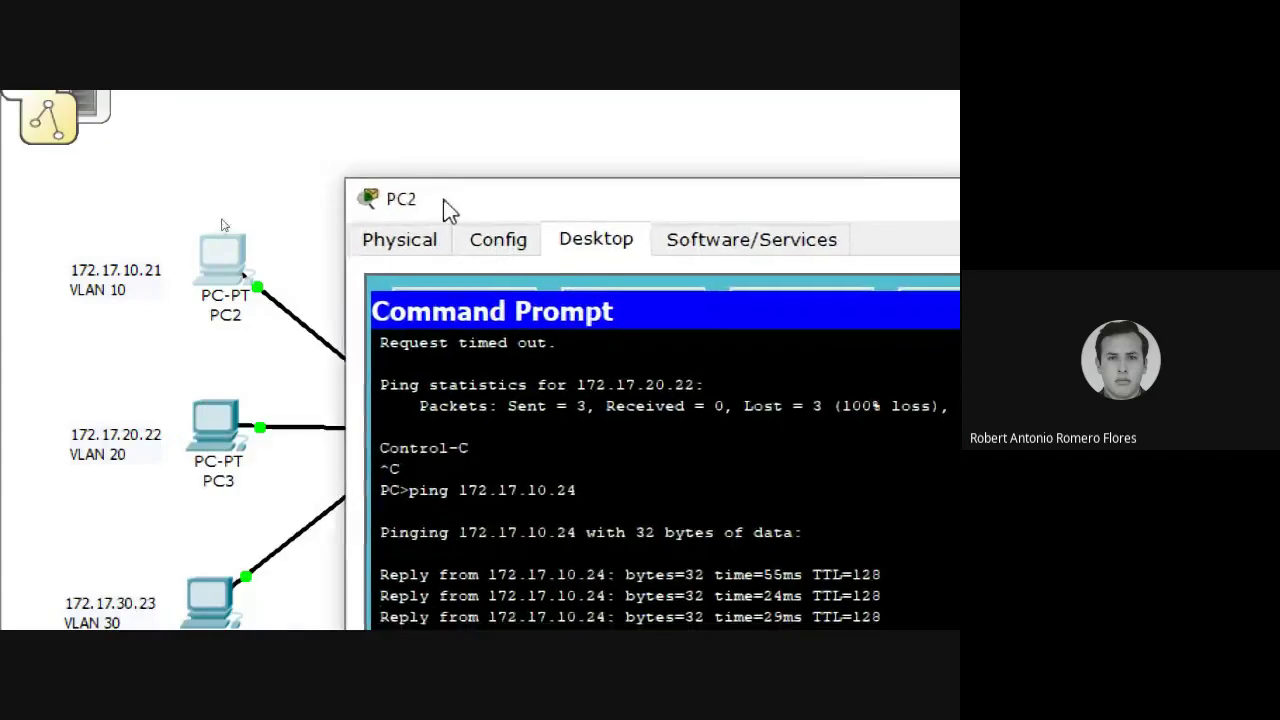
text(pin)
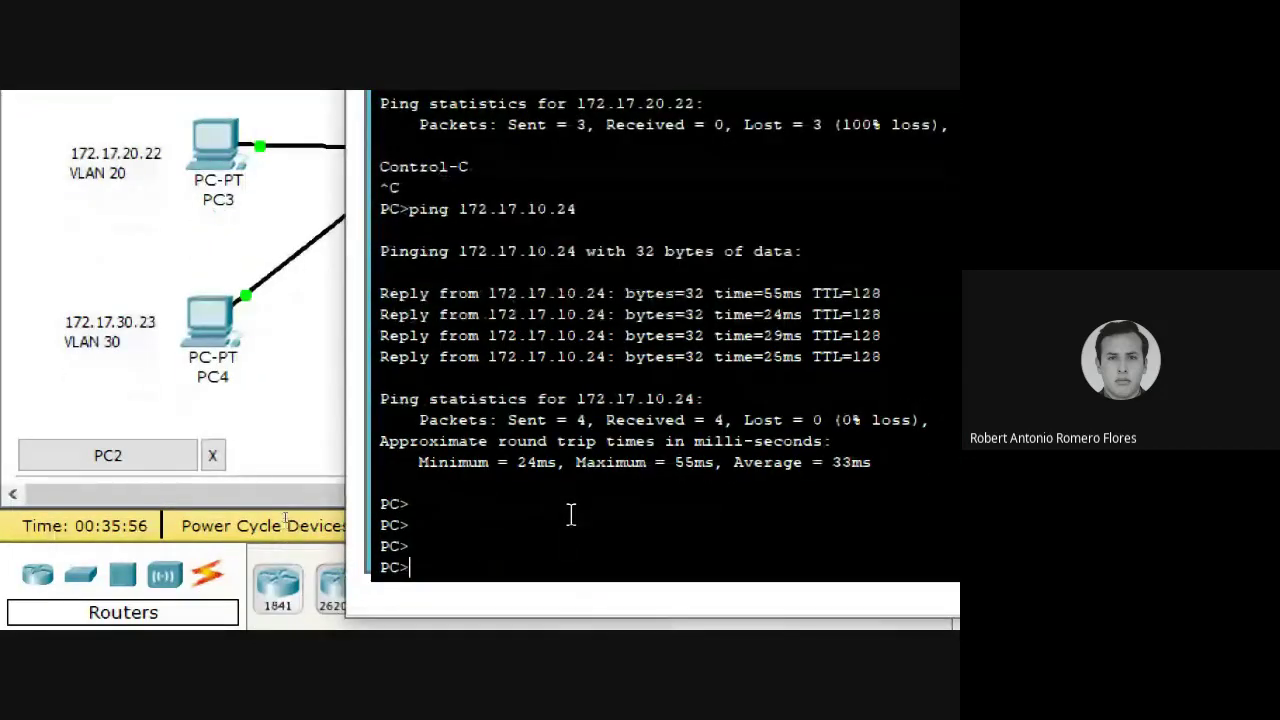
text(g 17)
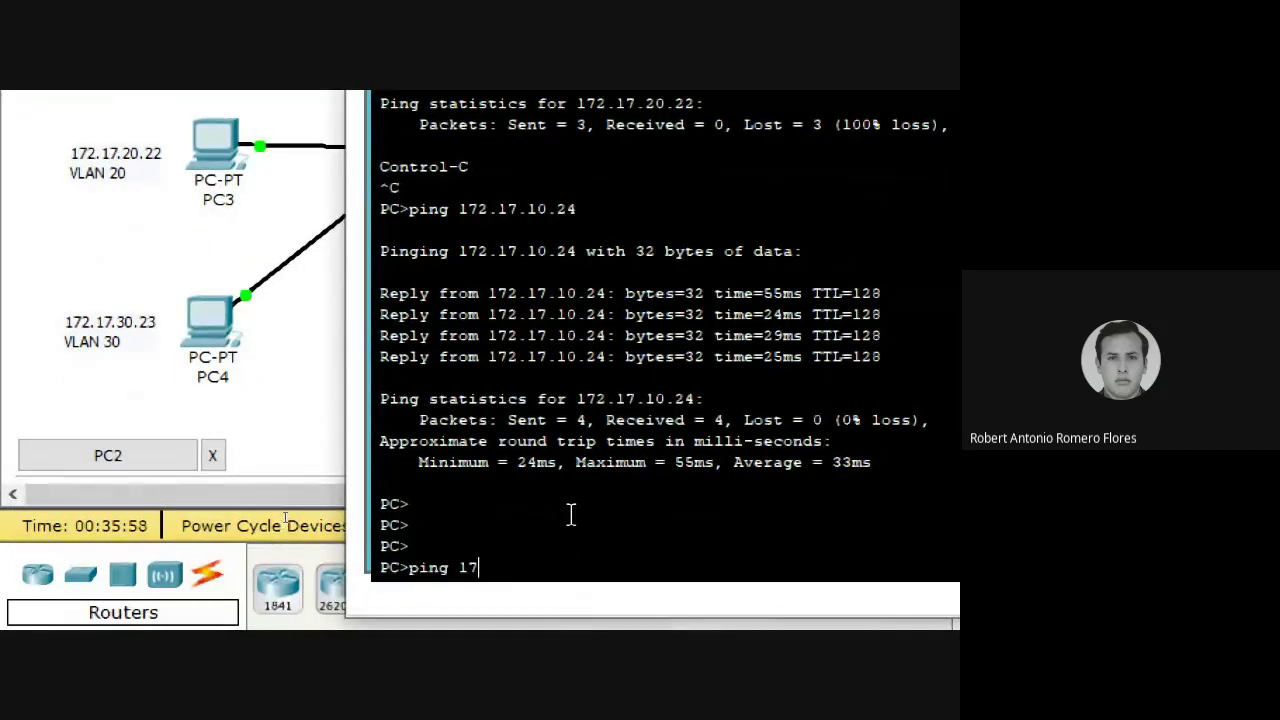
text(2.17.30.23)
key(BackSpace)
key(BackSpace)
key(BackSpace)
key(BackSpace)
key(BackSpace)
text(20.22)
key(Return)
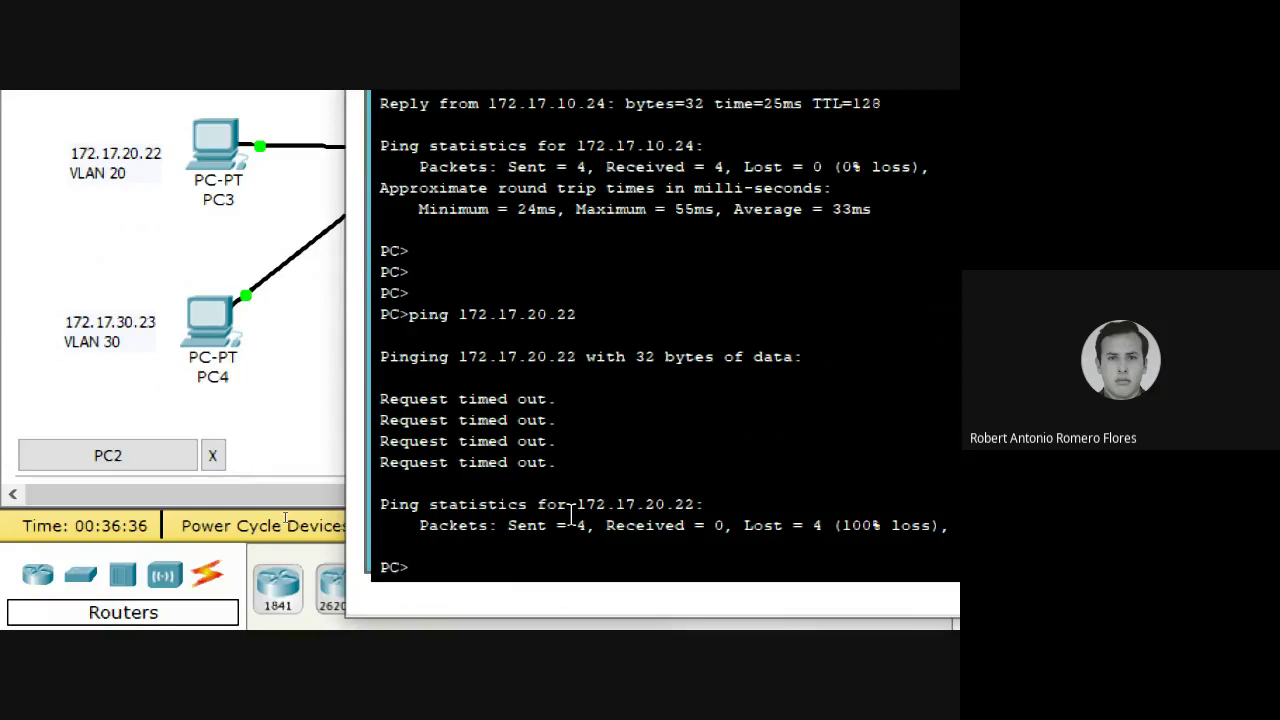
Ping 172.17.20.23 from PC2 and close the PC2 window
key(Up)
key(BackSpace)
text(3)
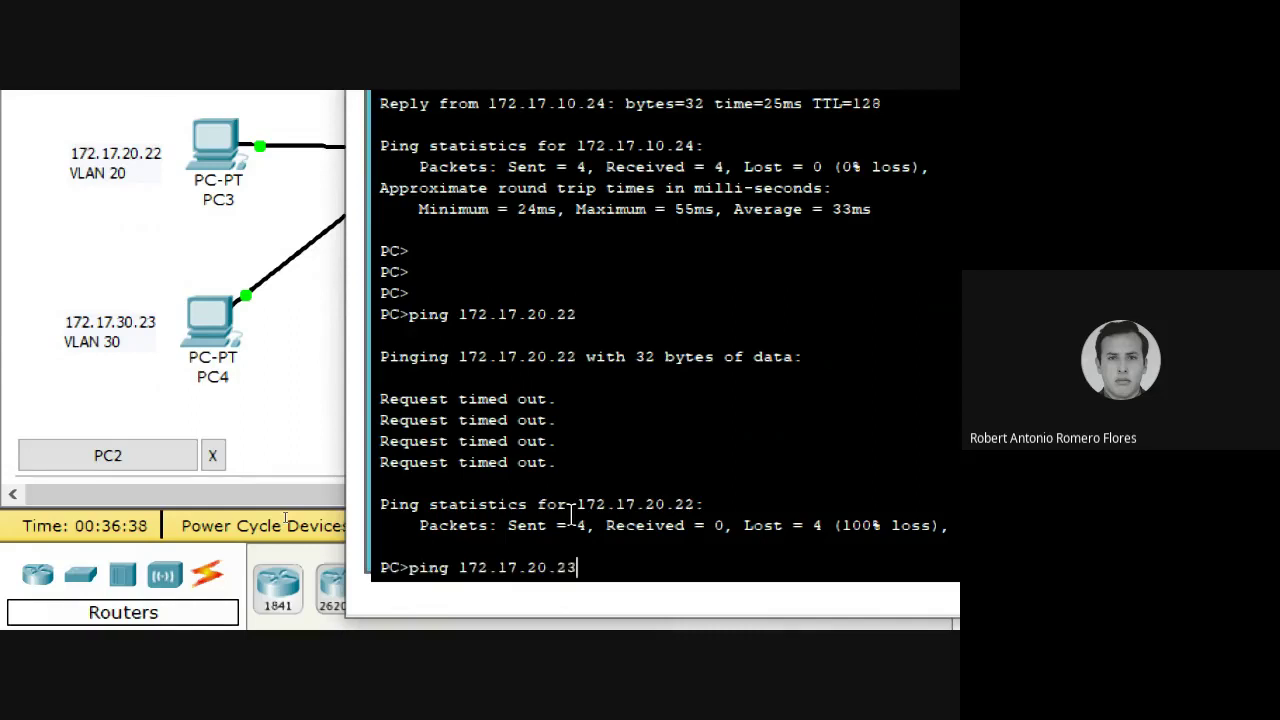
key(Return)
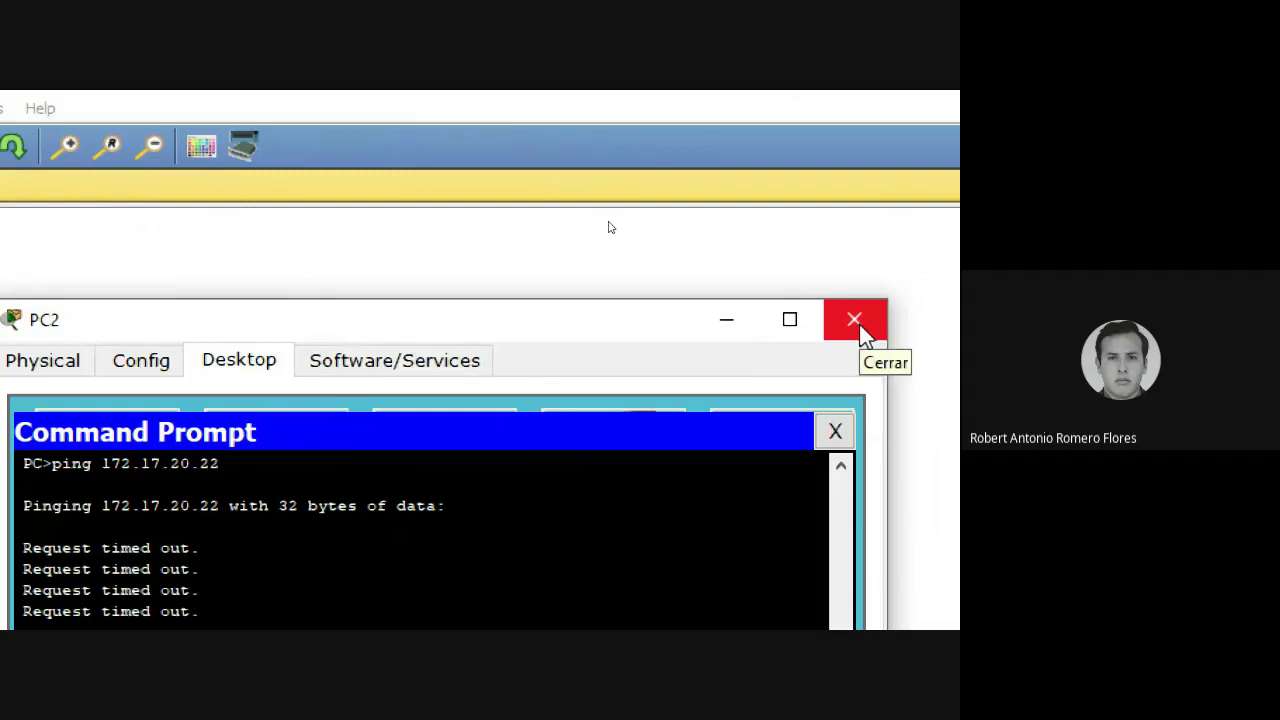
click(856, 321)
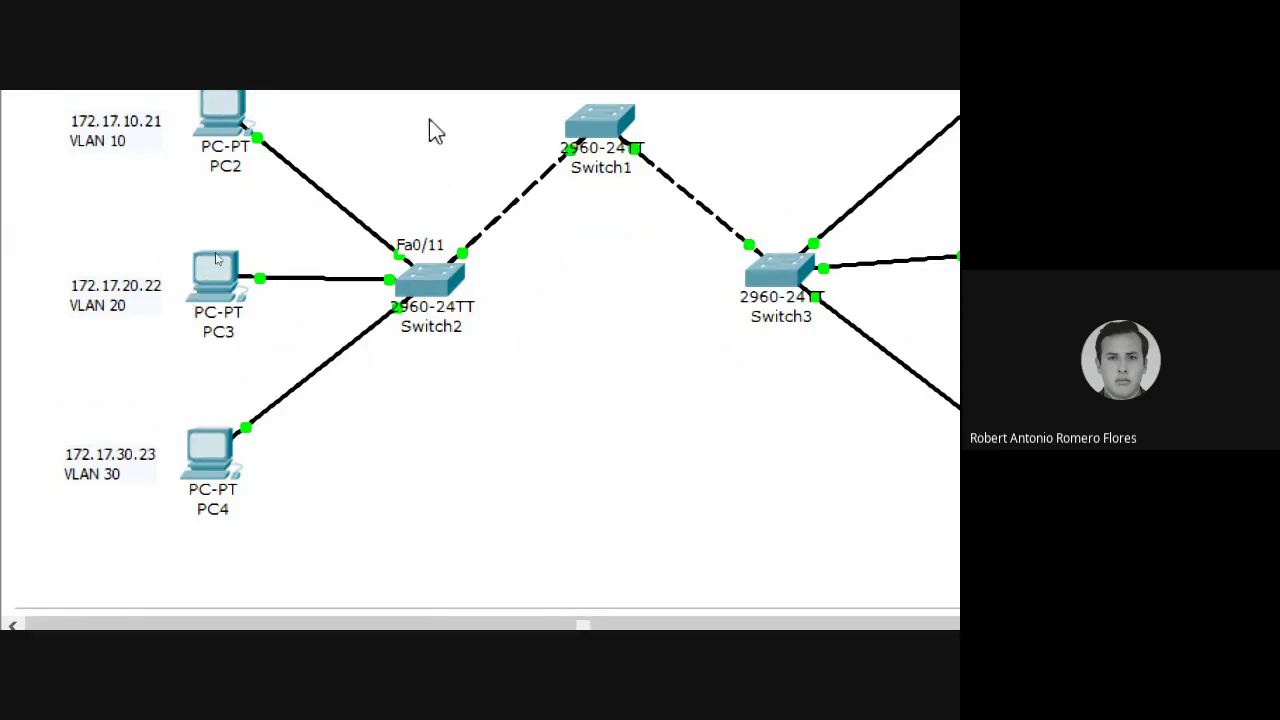
Open Switch2's command line and enter configuration mode for interface fa0/11, the port connected to PC2
scroll(429, 129, up, 1)
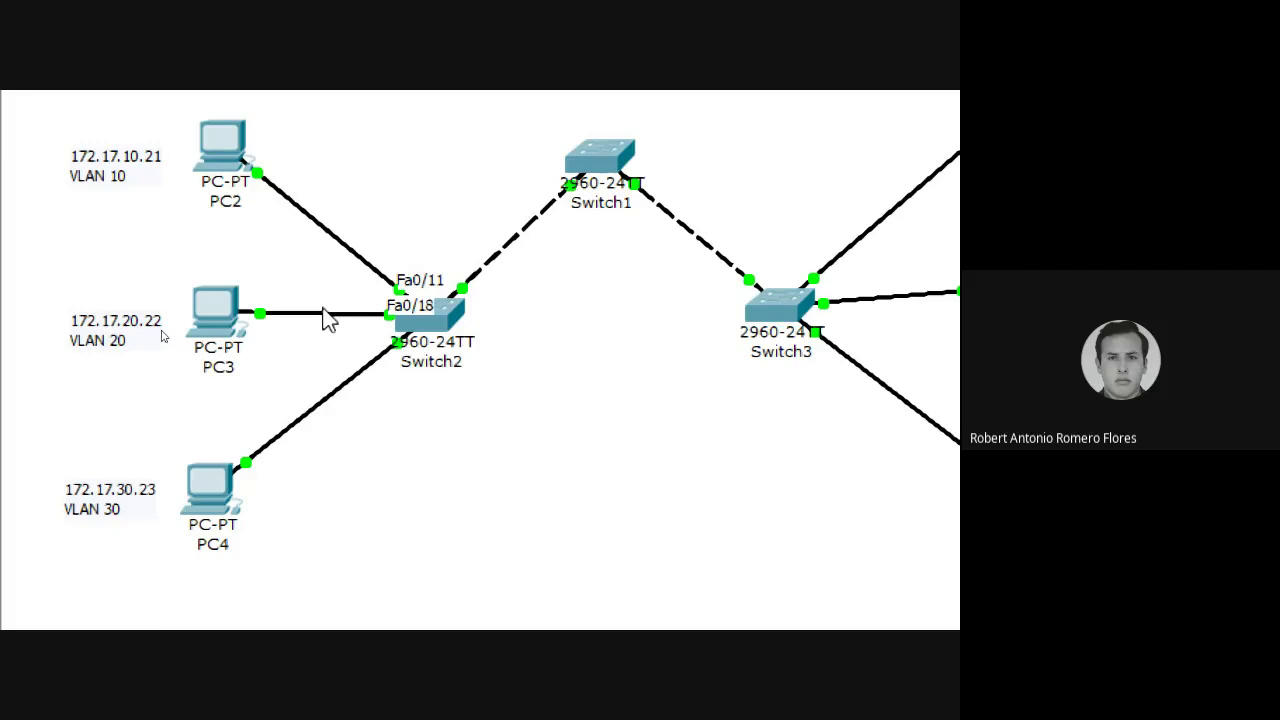
click(452, 312)
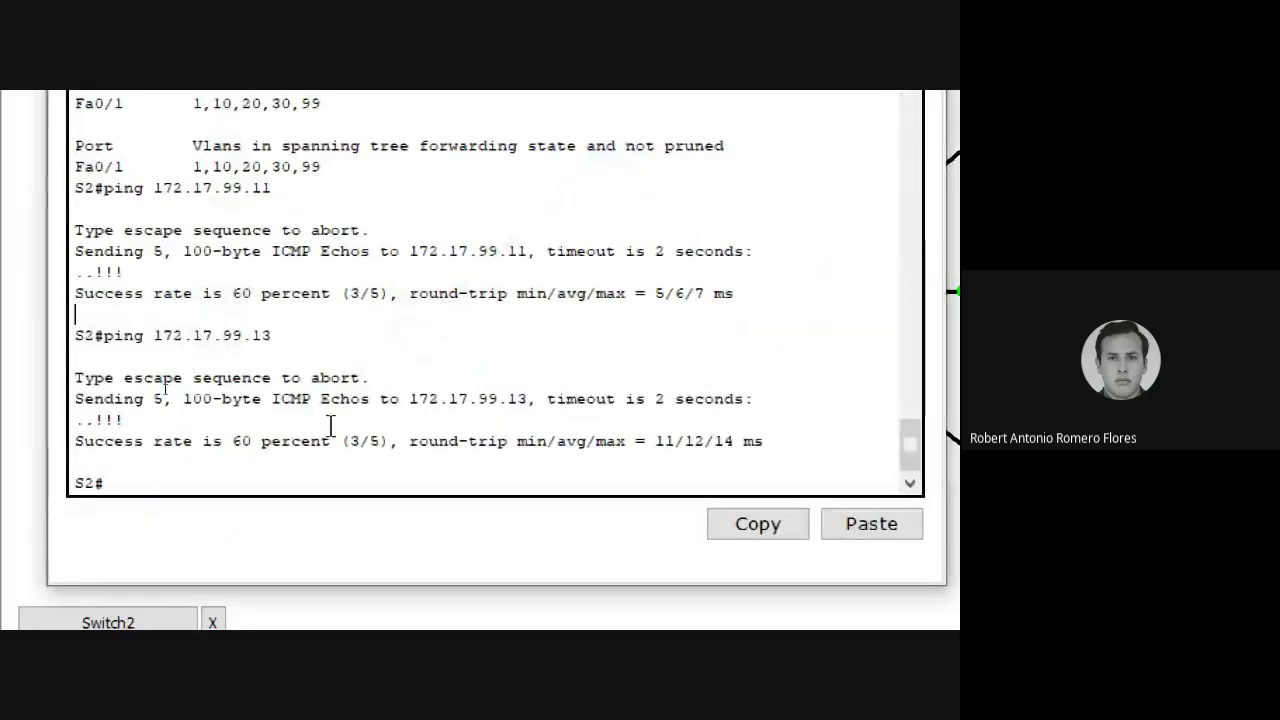
click(250, 466)
text(config t)
key(Return)
text(int fa0)
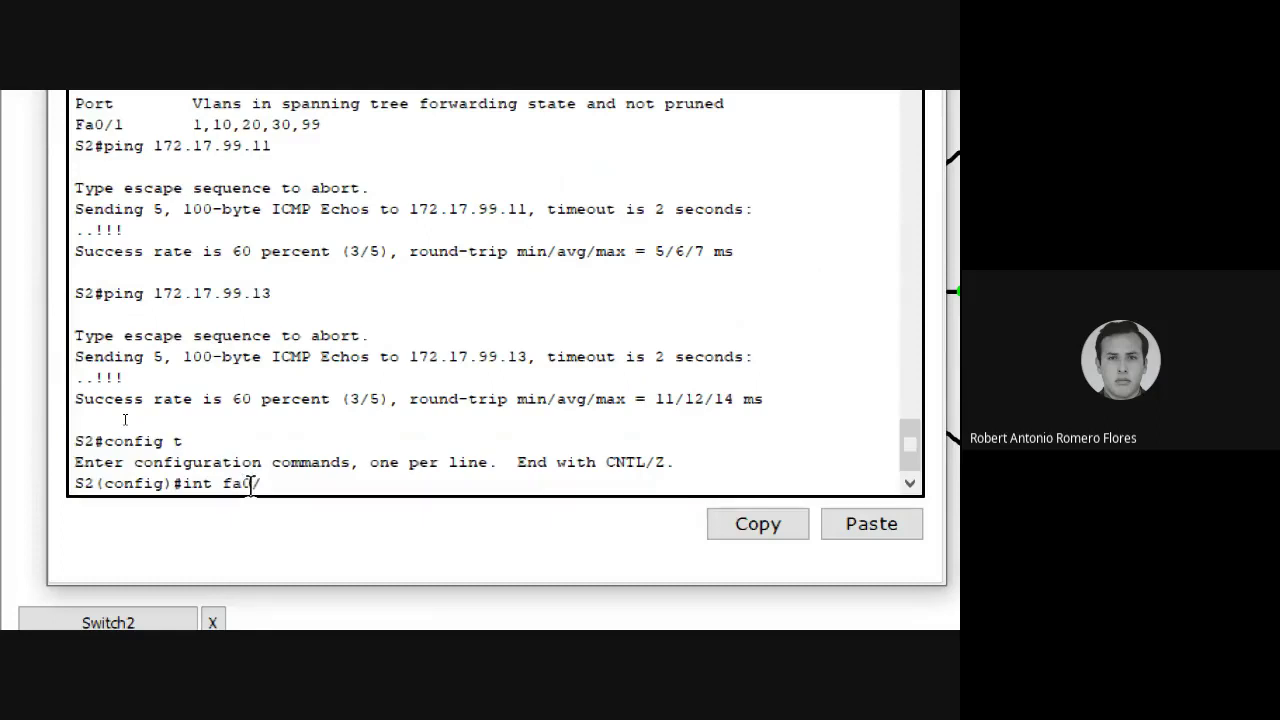
text(/11)
key(Return)
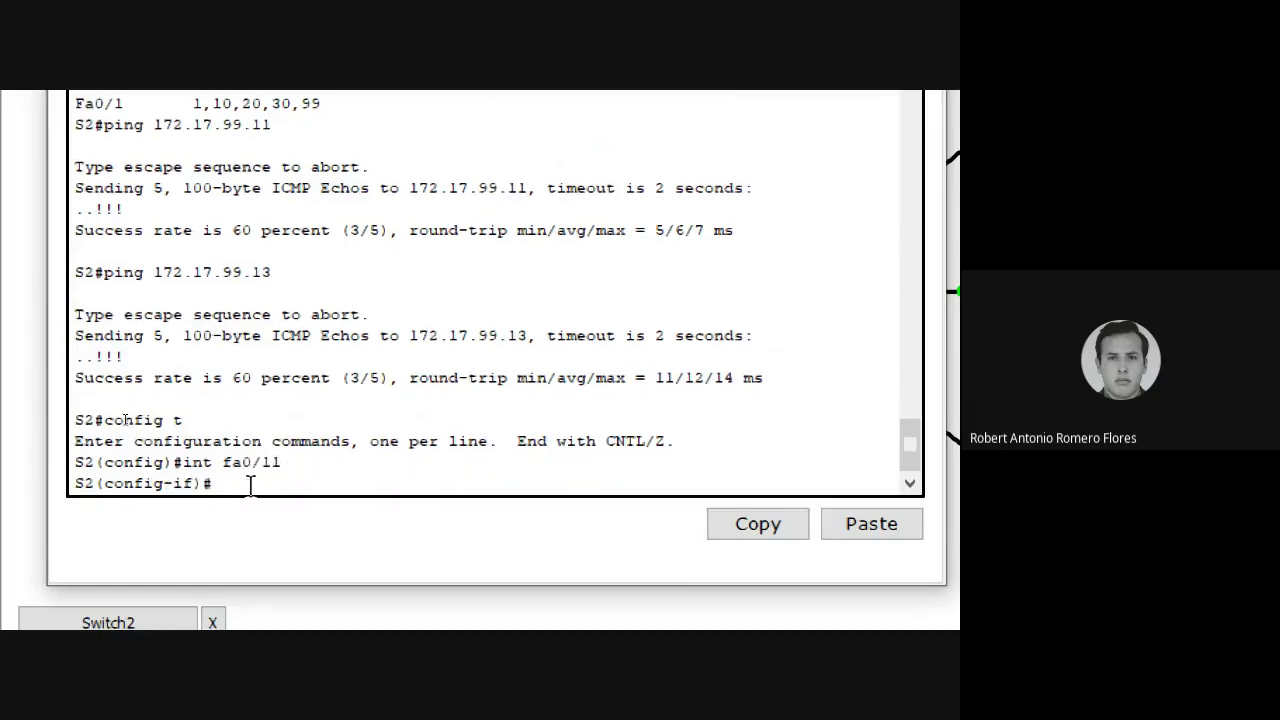
Assign S2's interface fa0/11 to access VLAN 20 and return to privileged EXEC mode
text(switchp)
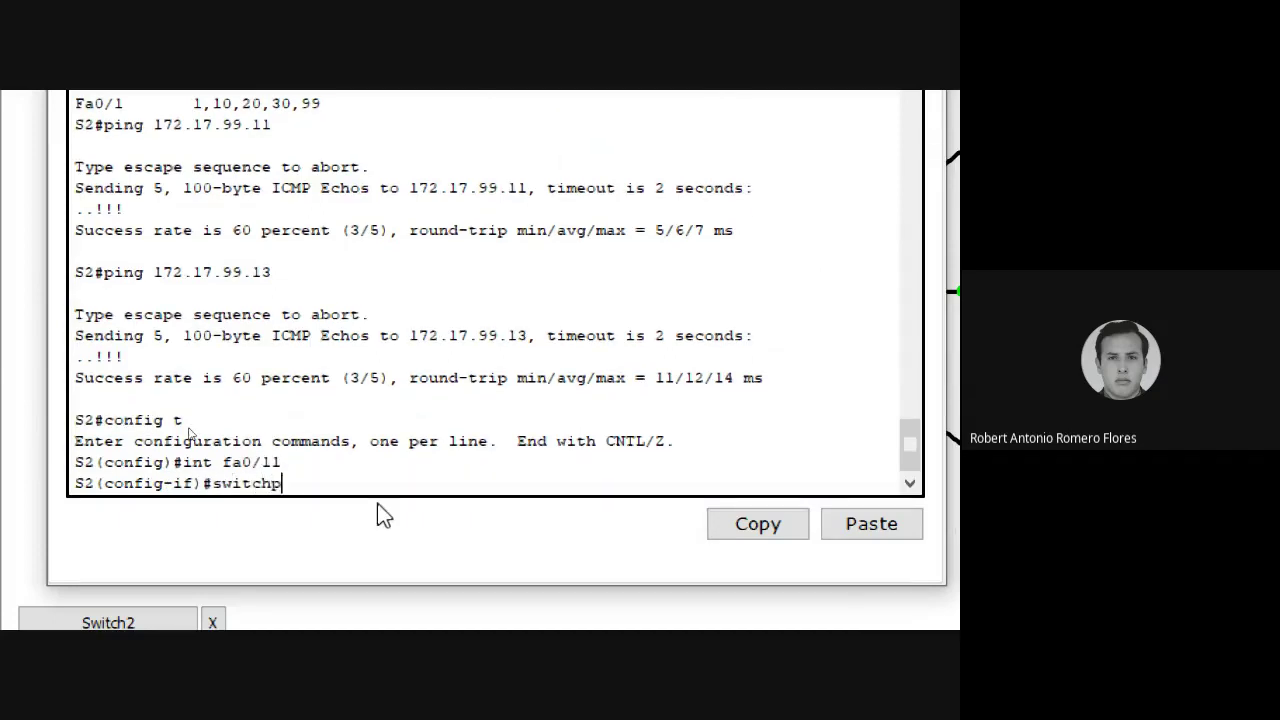
text(ort access vlan)
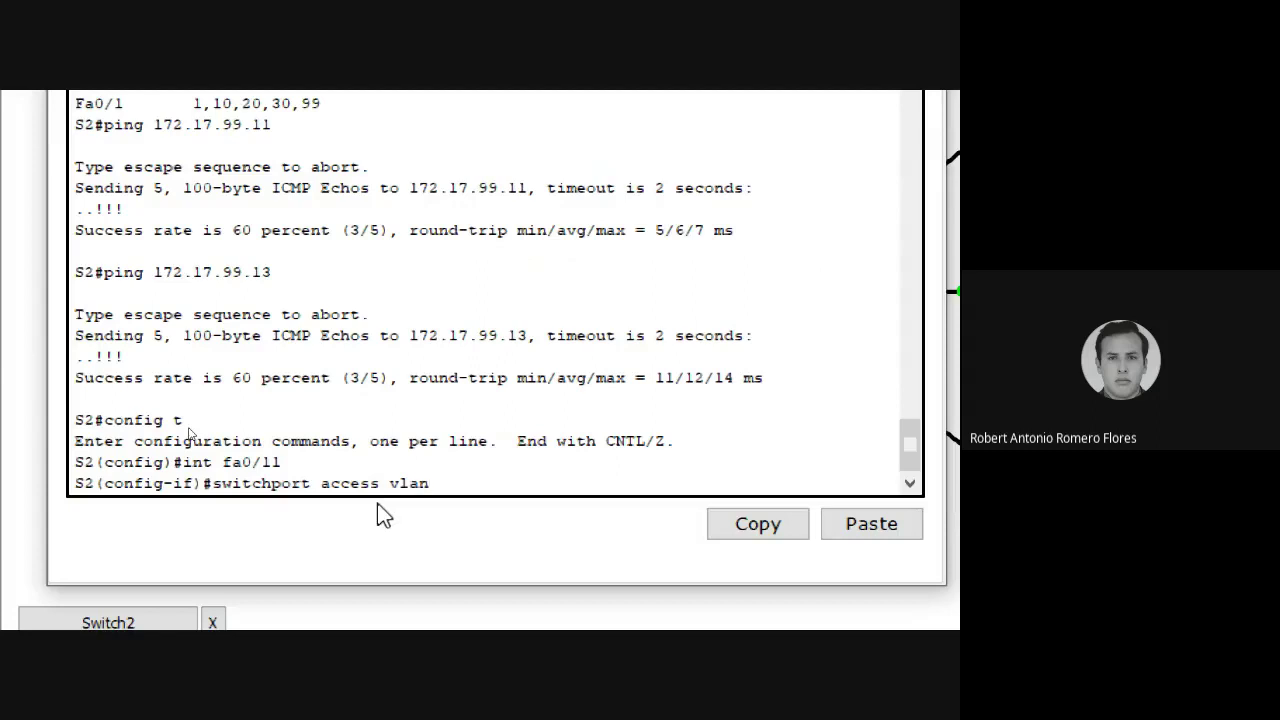
text( 20)
key(Return)
text(end)
key(BackSpace)
key(BackSpace)
key(BackSpace)
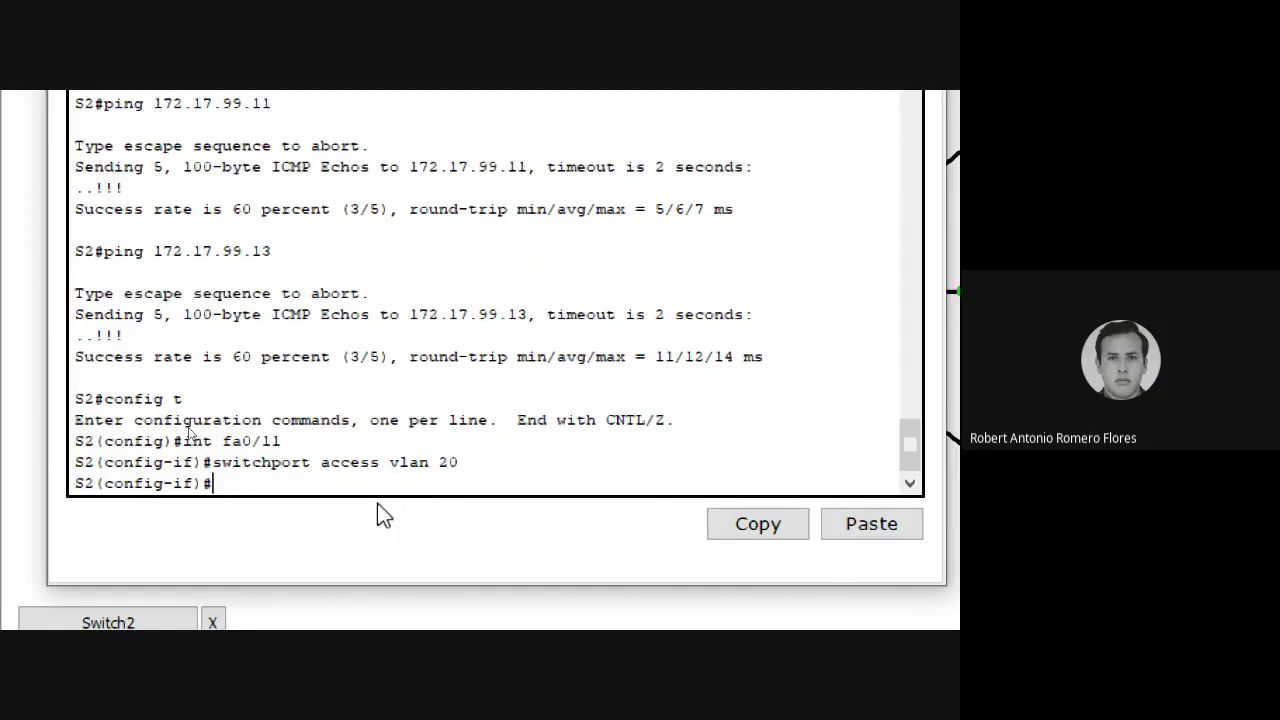
text(end)
key(Return)
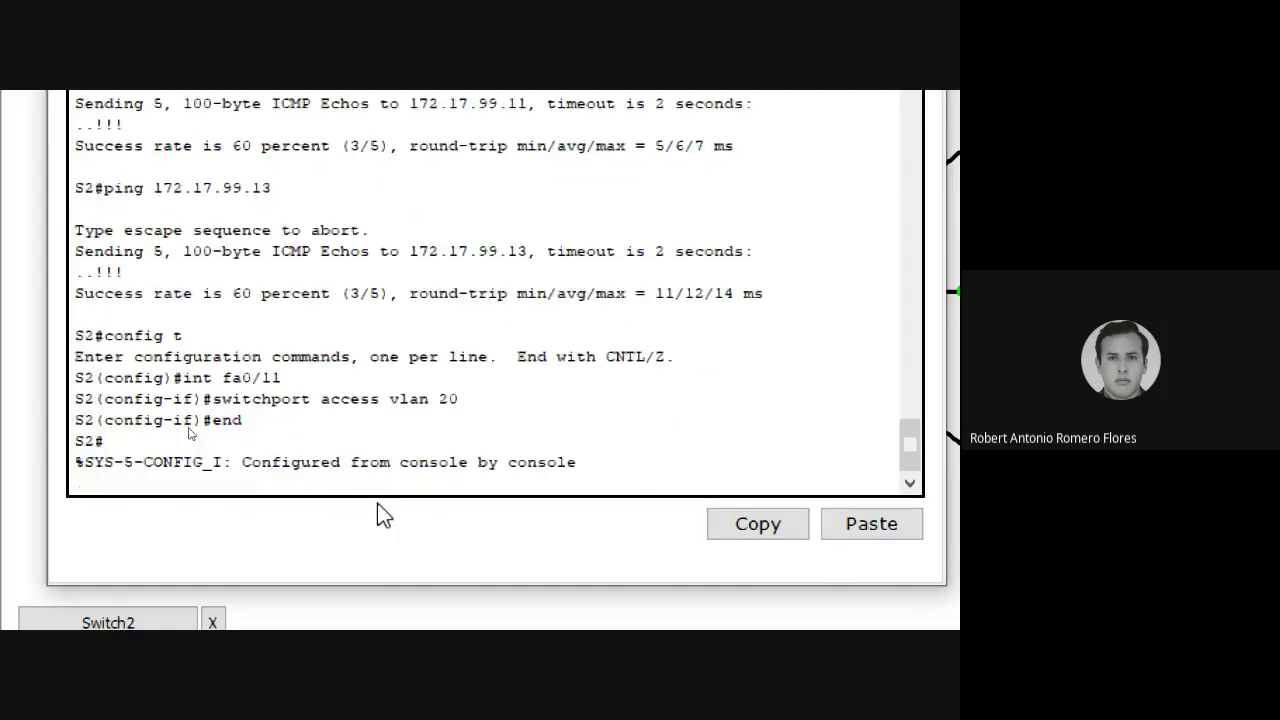
Display the VLAN and port assignments on S2 with show vlan brief
text(show)
key(BackSpace)
key(BackSpace)
text(ow vlan )
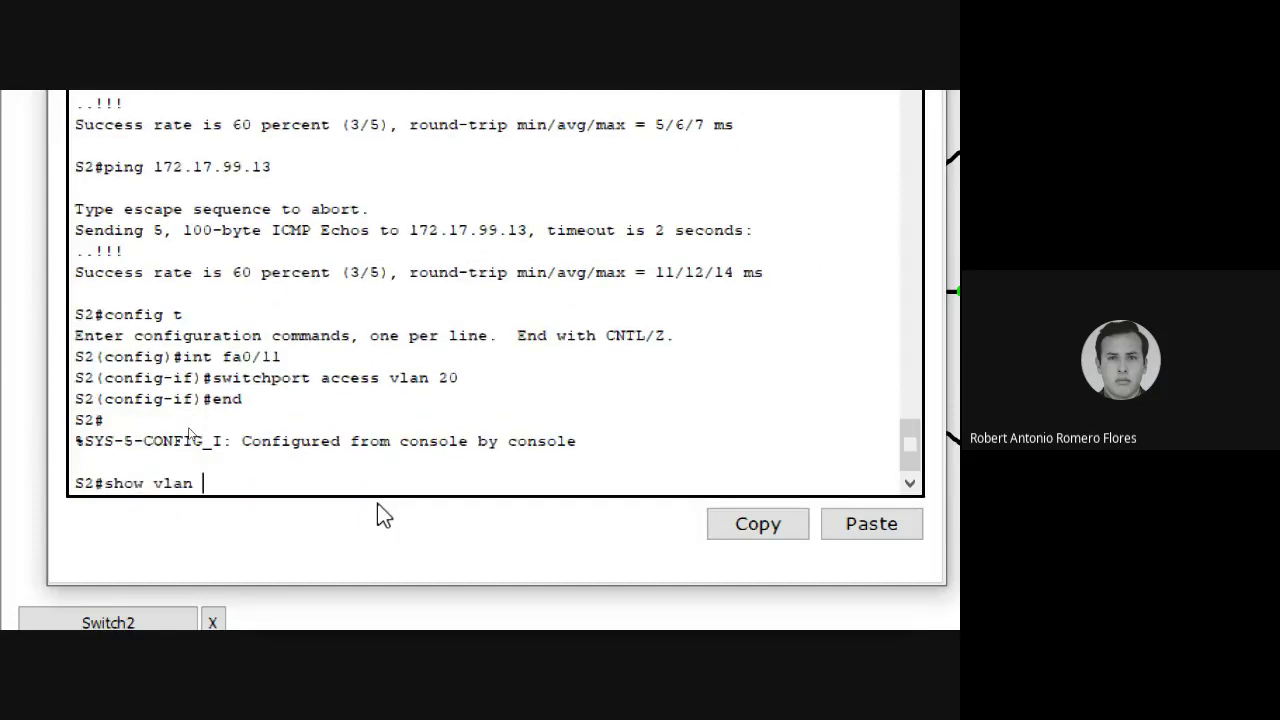
text(brief)
key(Return)
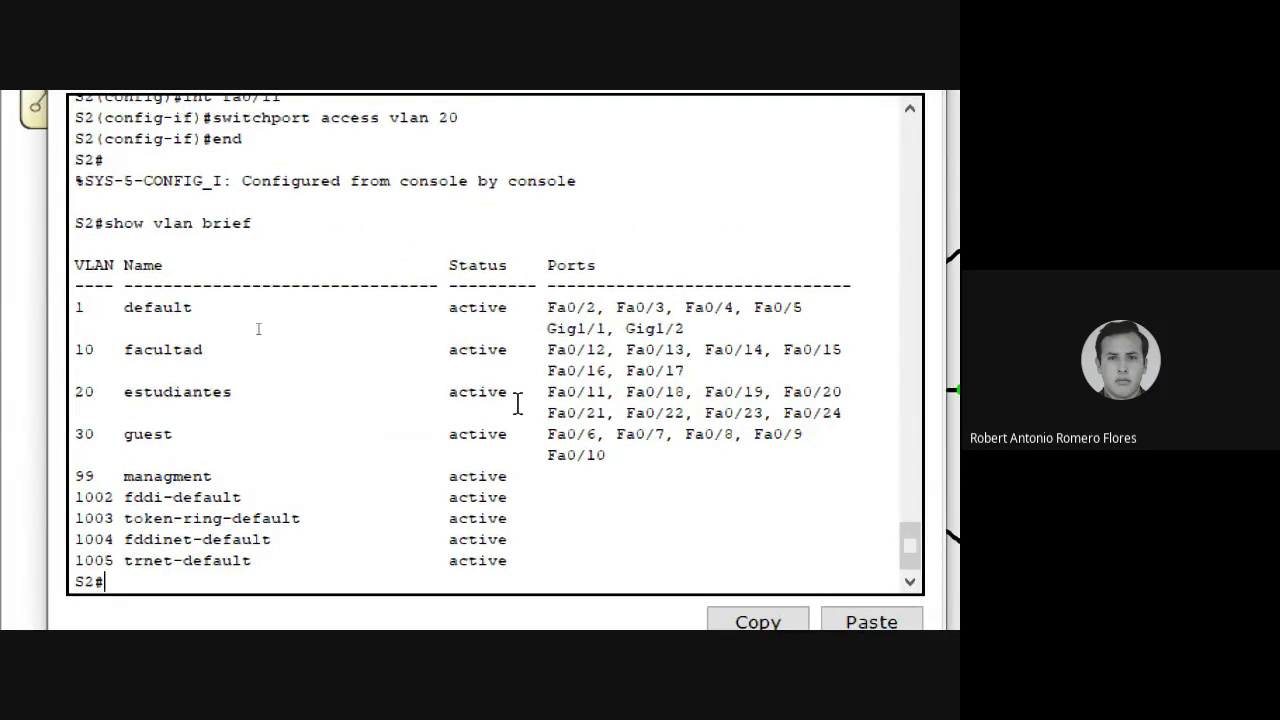
Examine ports Fa0/11 and Fa0/18 under VLAN 20 and the commands that assigned interface fa0/11
double_click(600, 396)
double_click(657, 392)
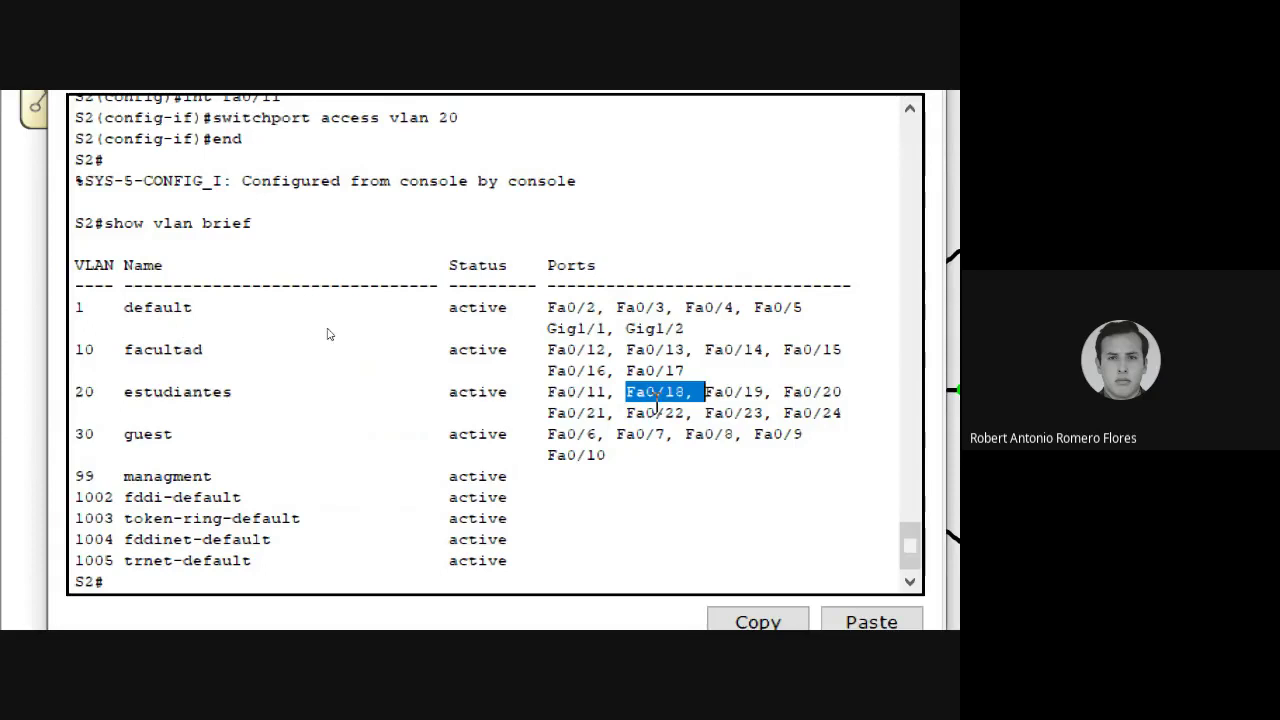
click(586, 399)
double_click(586, 399)
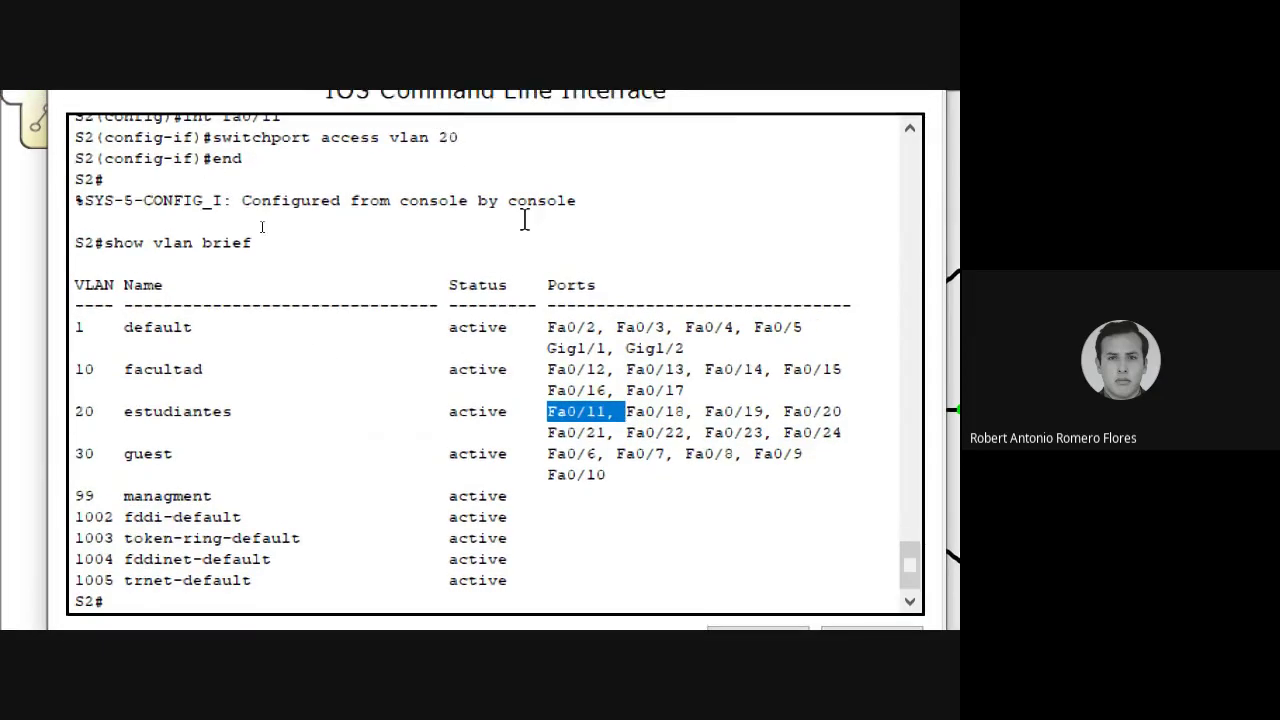
scroll(523, 220, up, 1)
drag(481, 221, 56, 215)
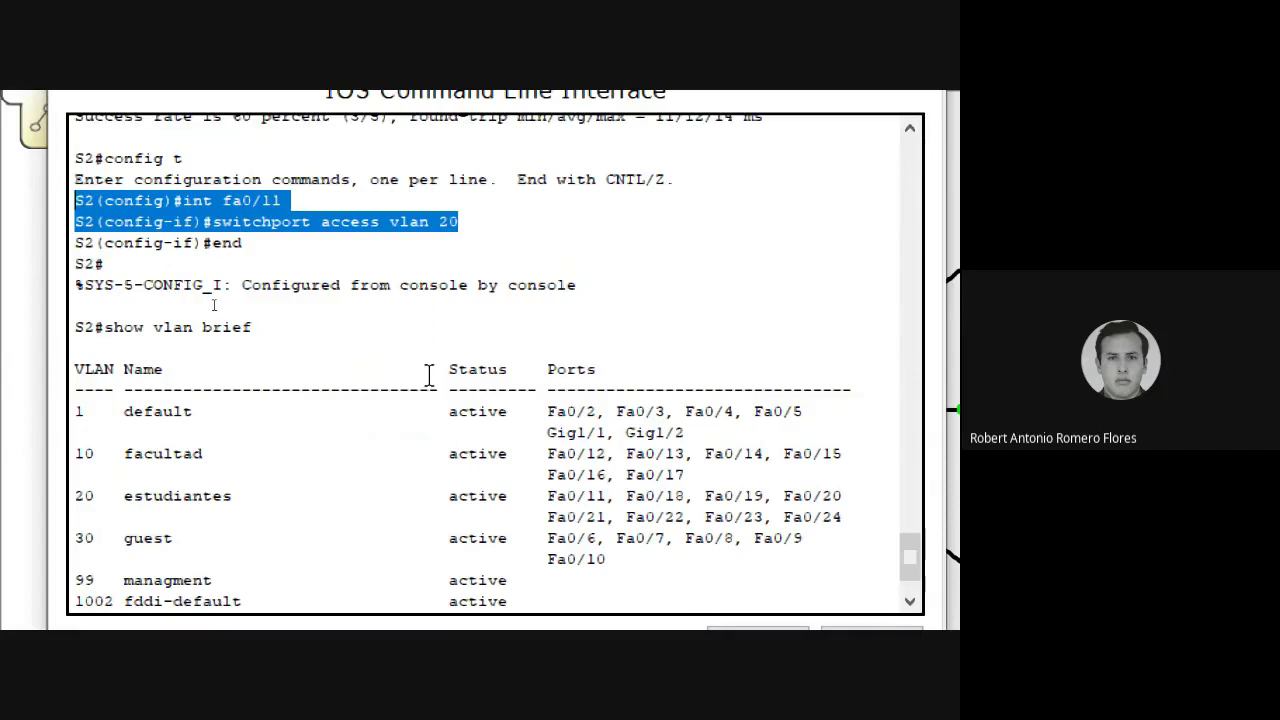
scroll(428, 374, down, 2)
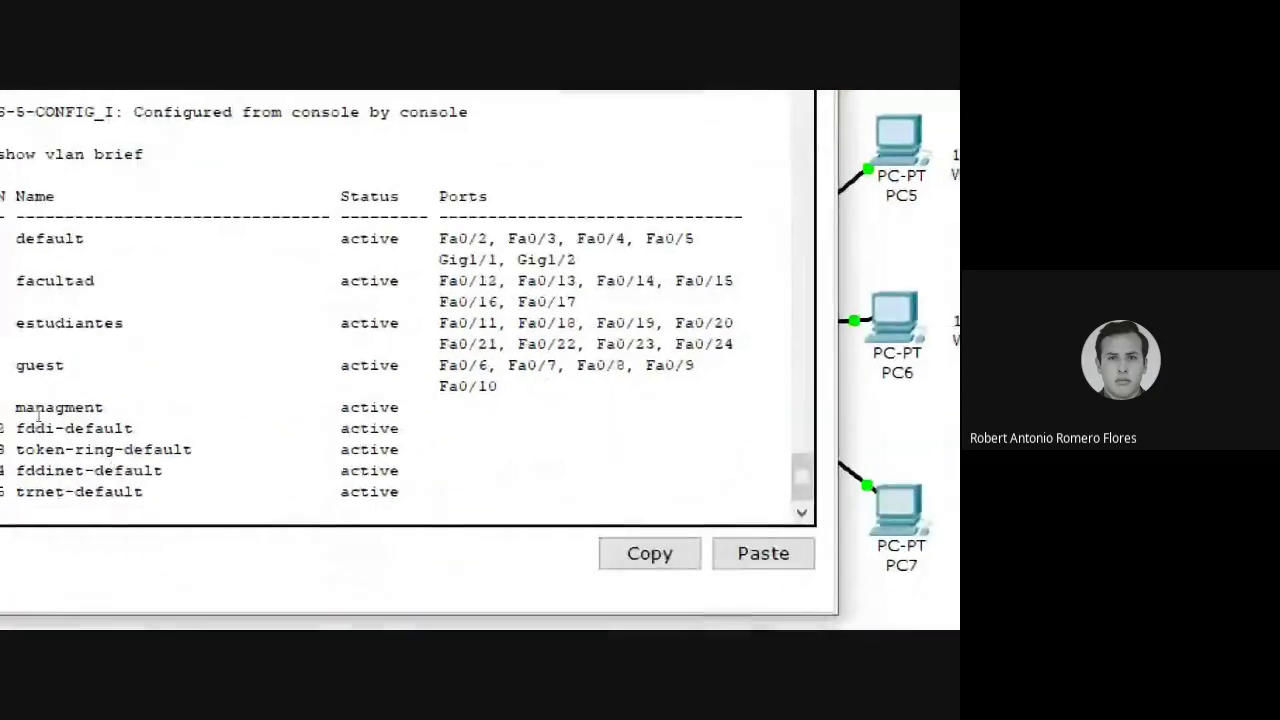
Save S2's running configuration with wr and close the switch window
text(wr)
key(Return)
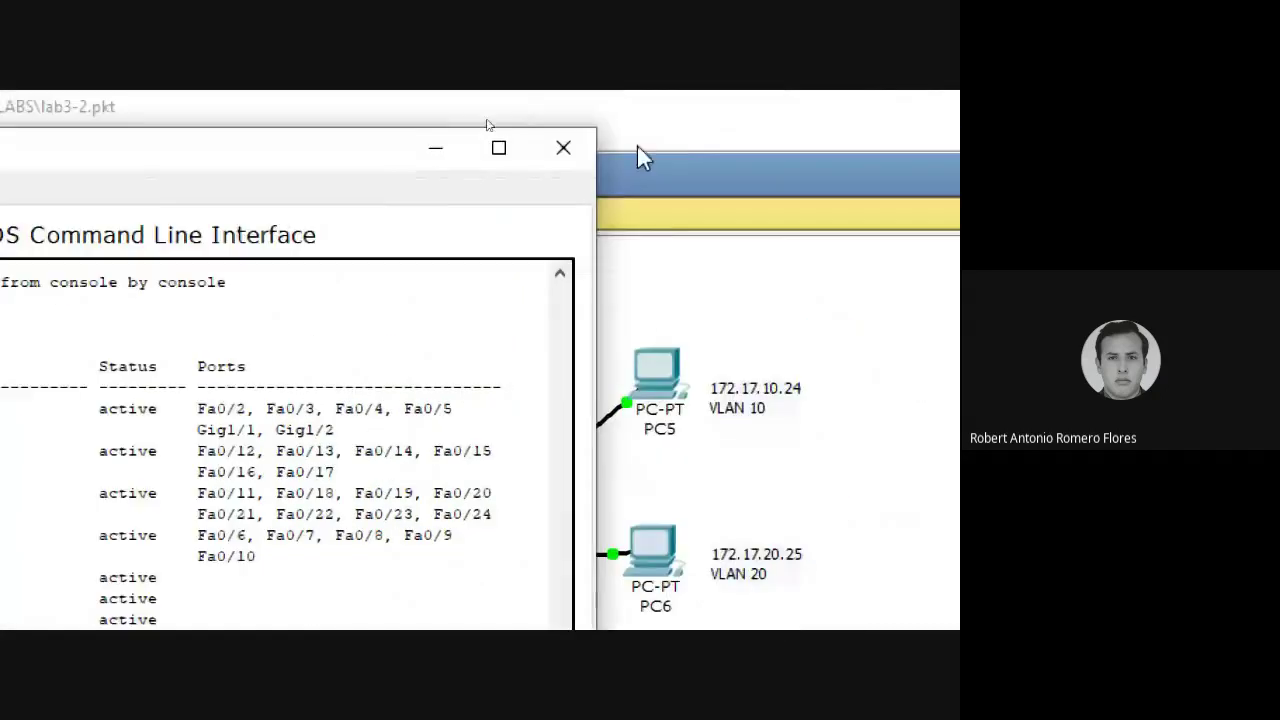
click(563, 147)
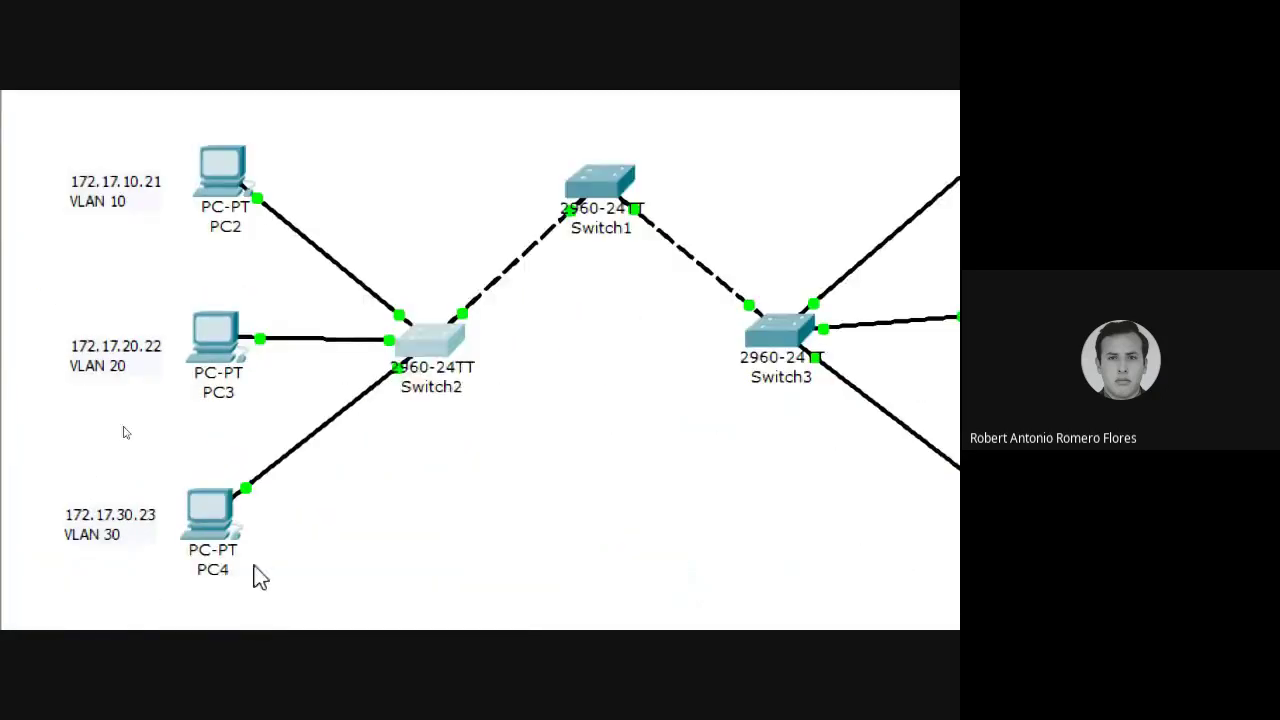
Reopen PC2's Command Prompt, retest connectivity to PC3 with a ping to 172.17.20.22, and close the prompt
click(240, 172)
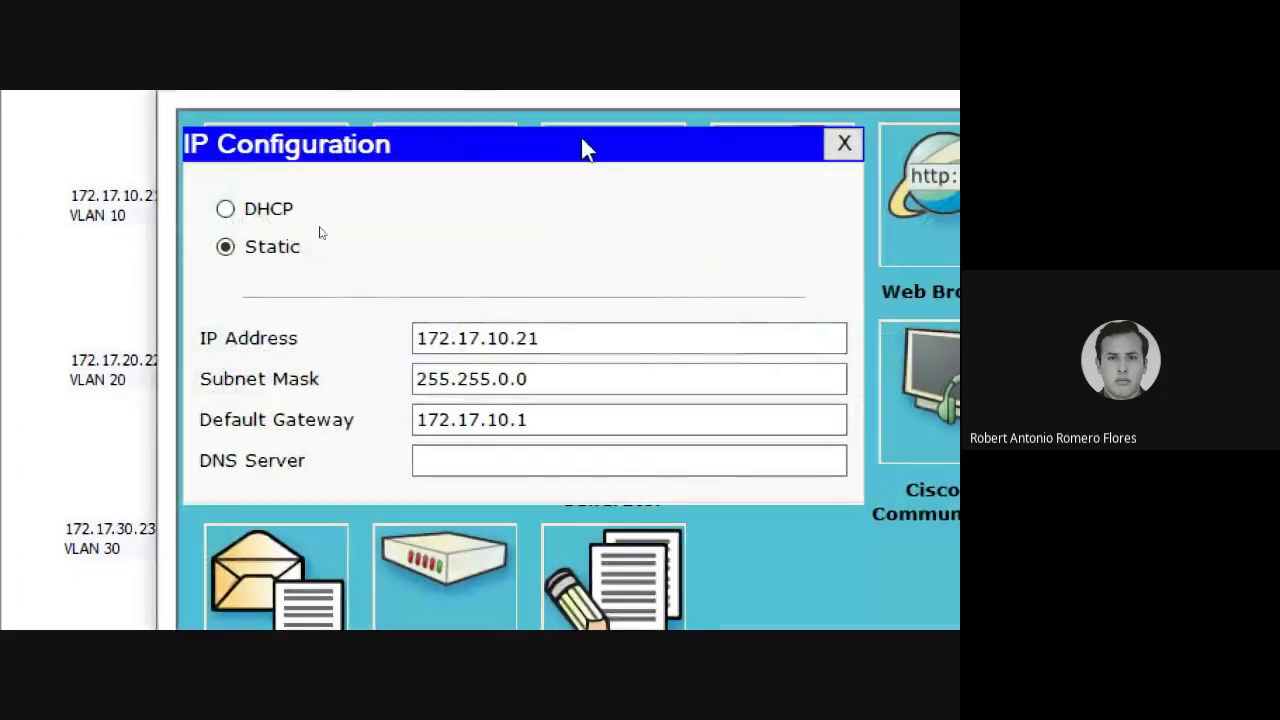
click(844, 143)
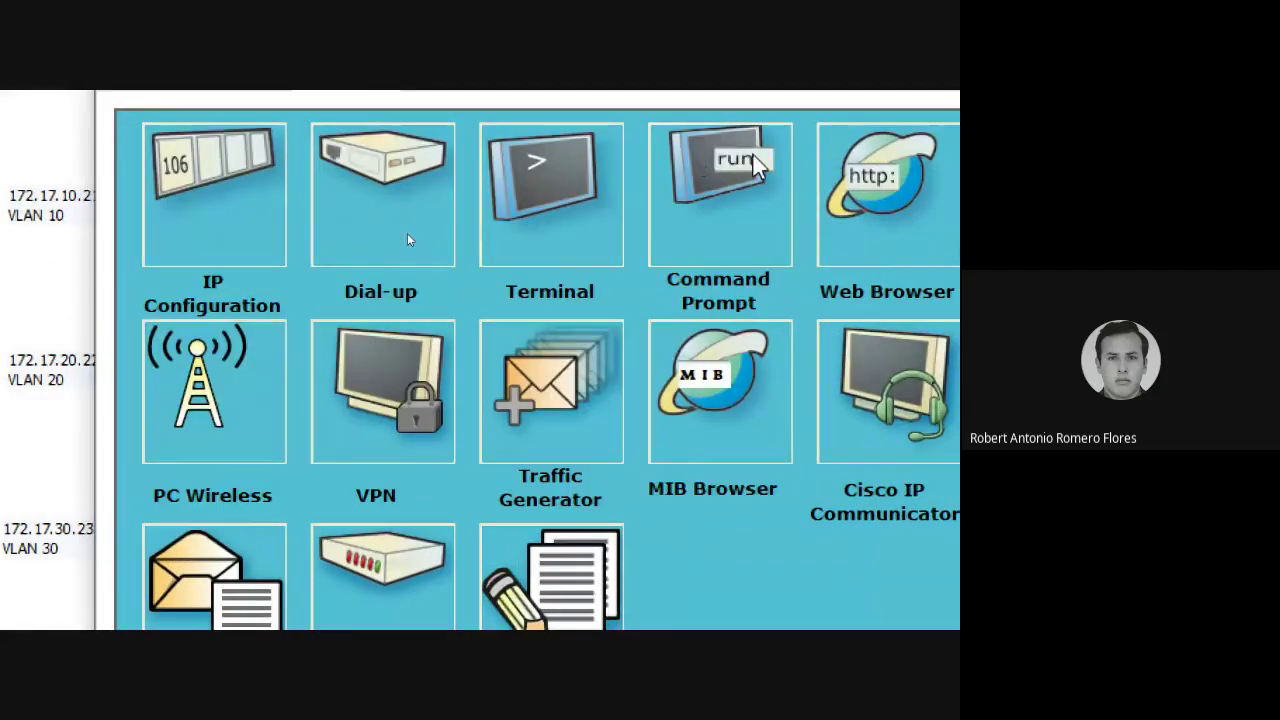
click(745, 175)
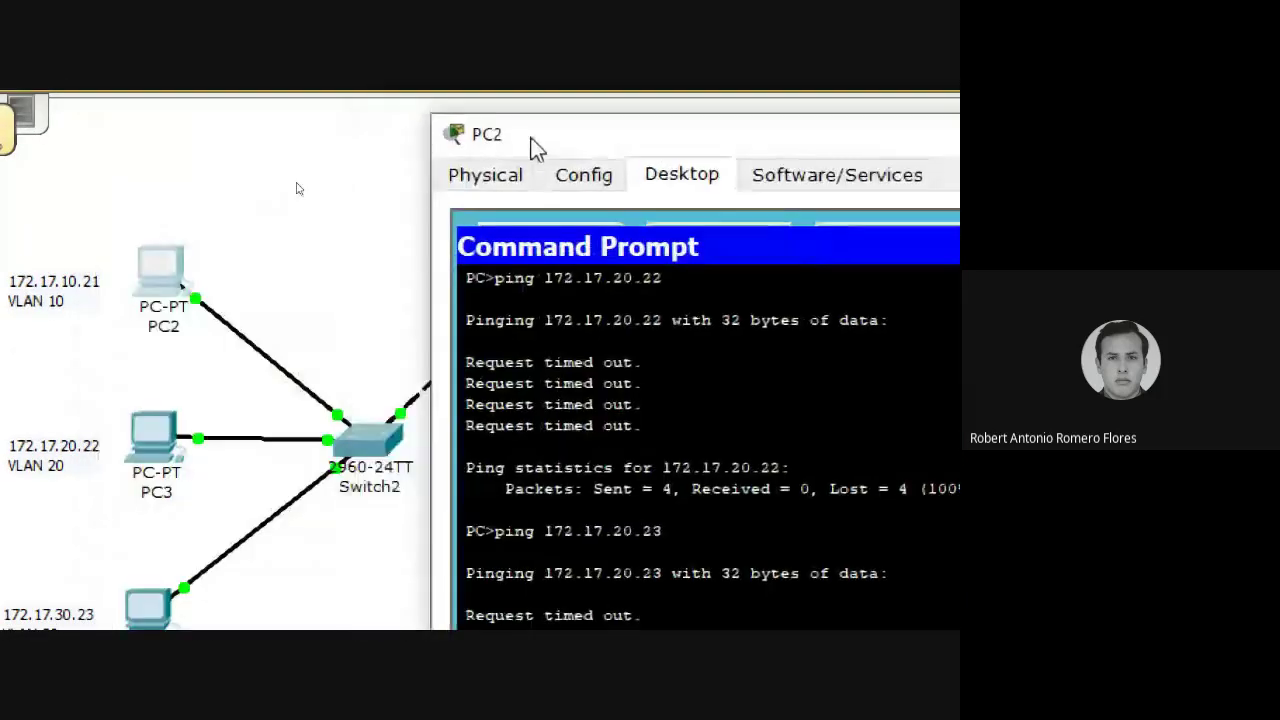
drag(537, 148, 429, 140)
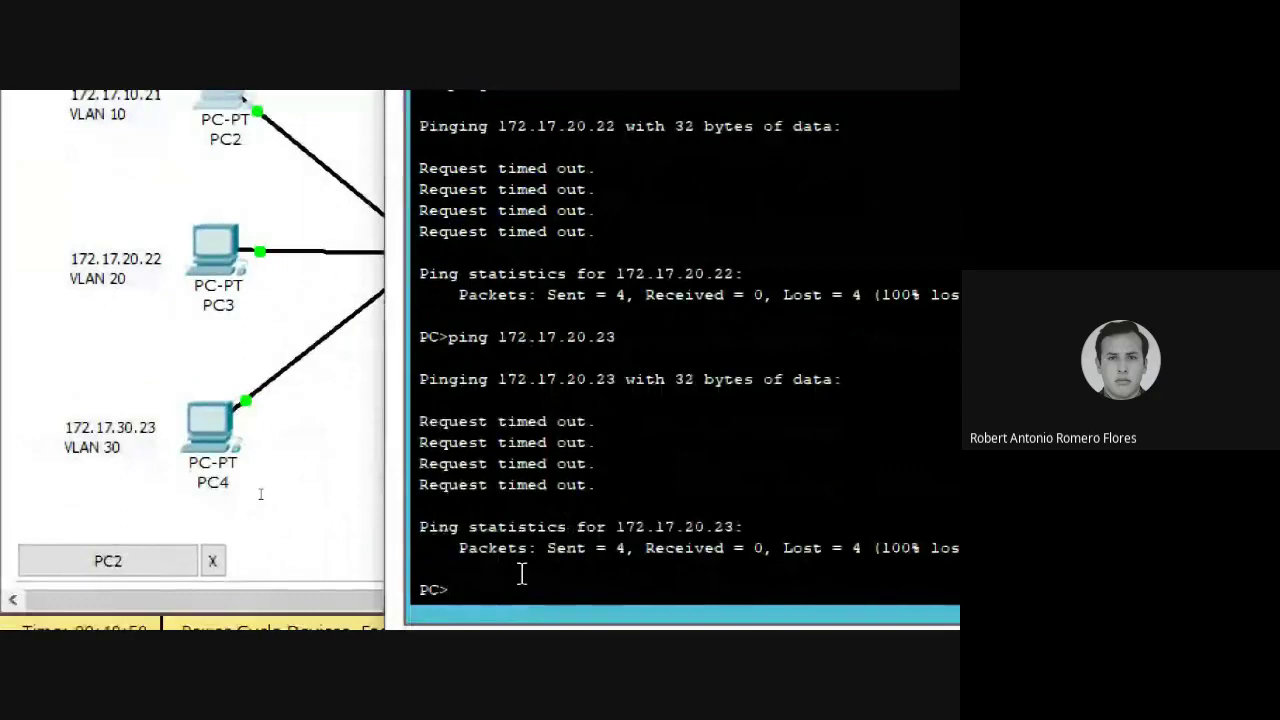
text(ping )
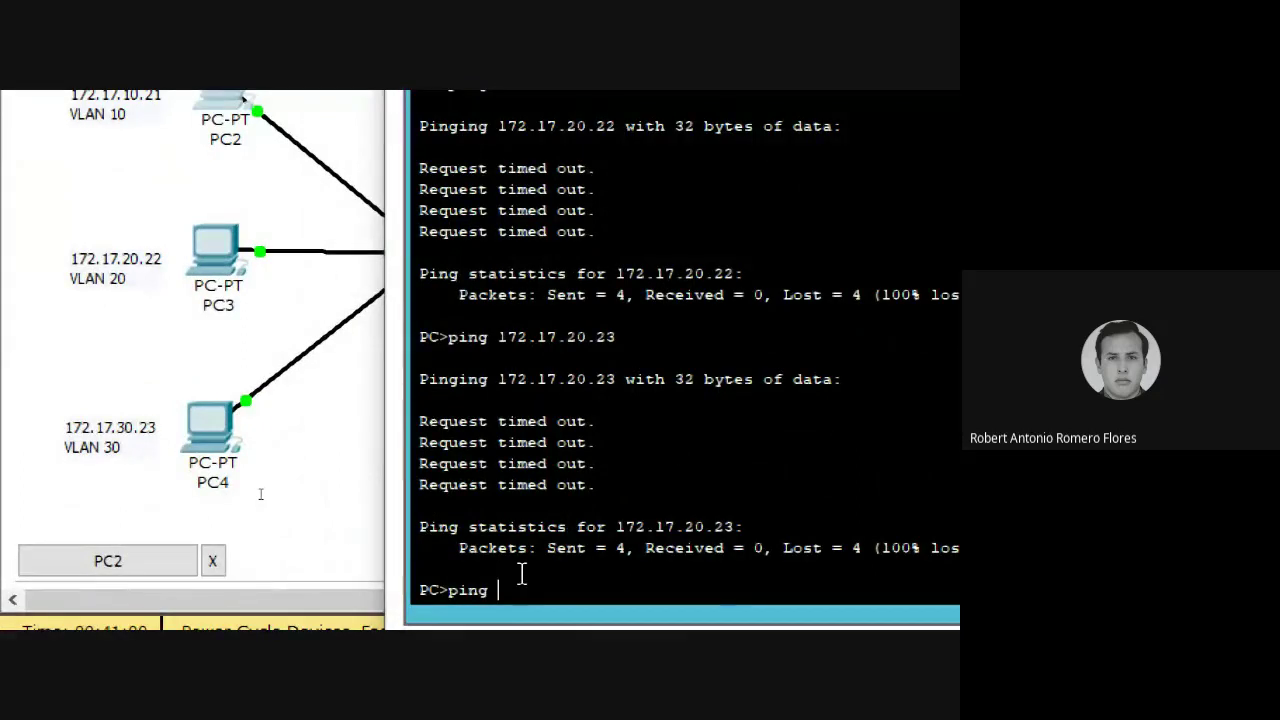
text(172.17.2)
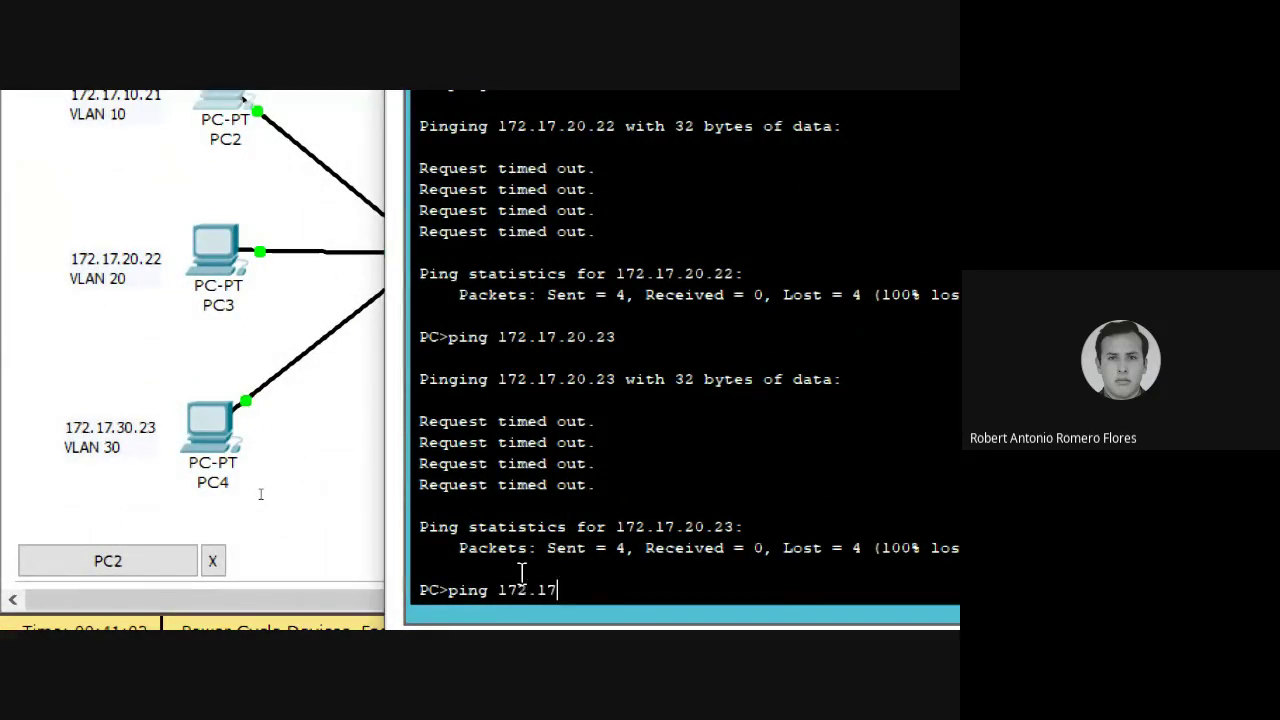
text(0.22)
key(Return)
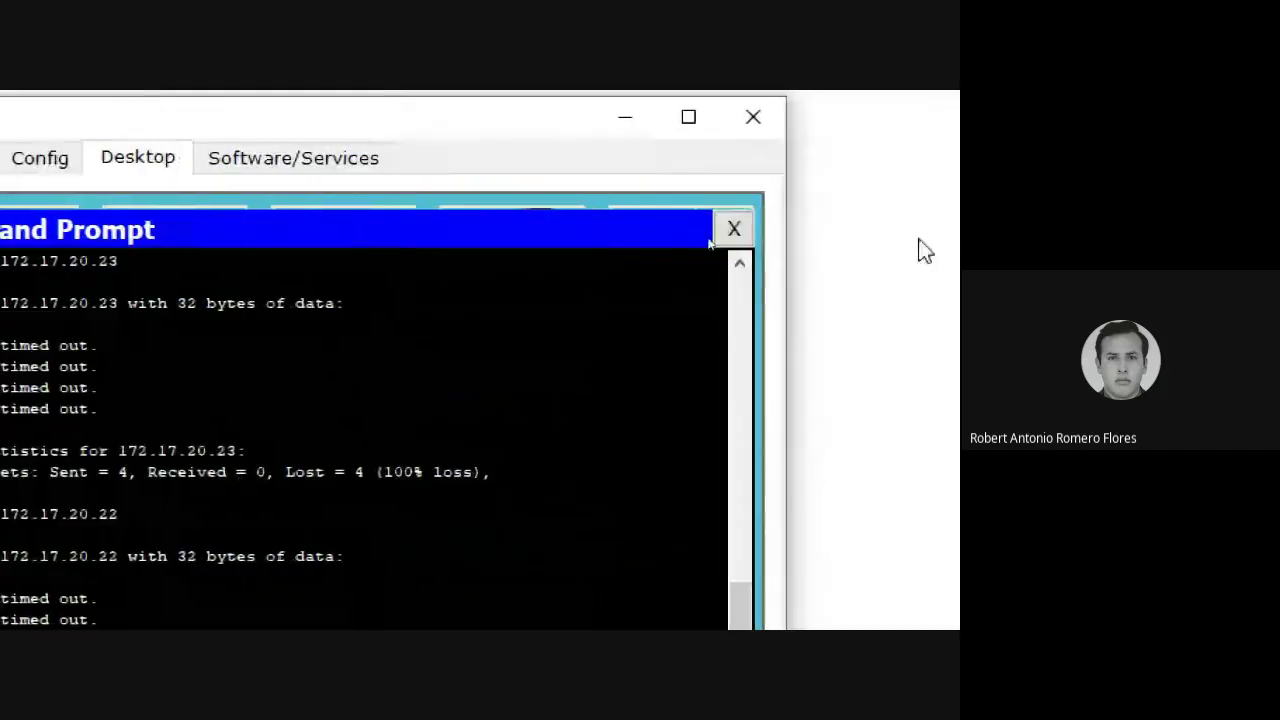
click(734, 230)
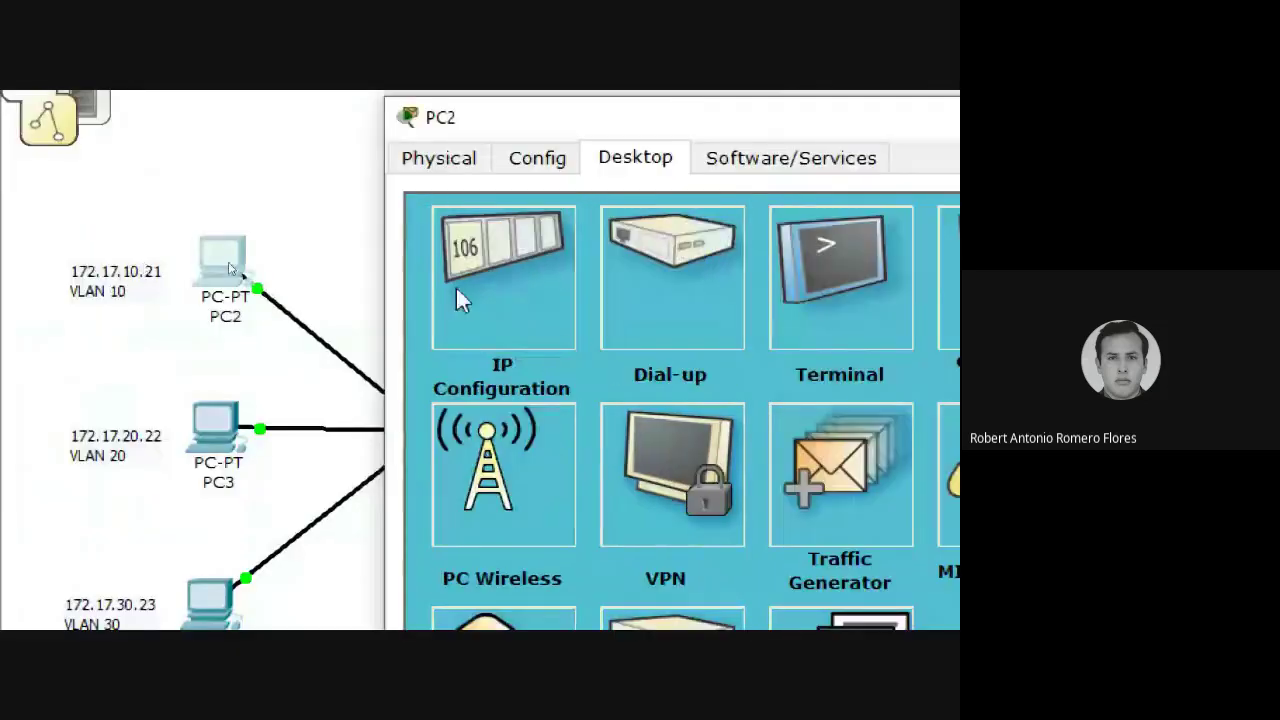
Check PC2's IP address, subnet mask and default gateway in its IP Configuration, and close the PC2 window
click(457, 291)
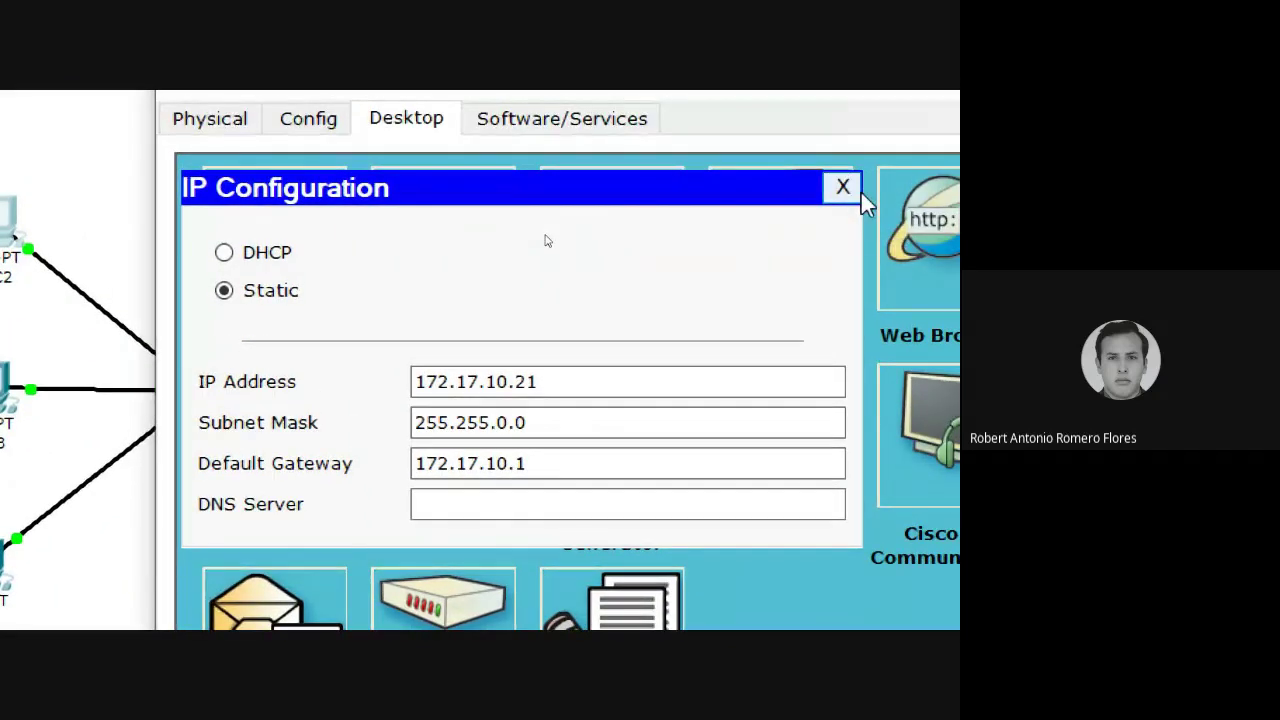
click(856, 190)
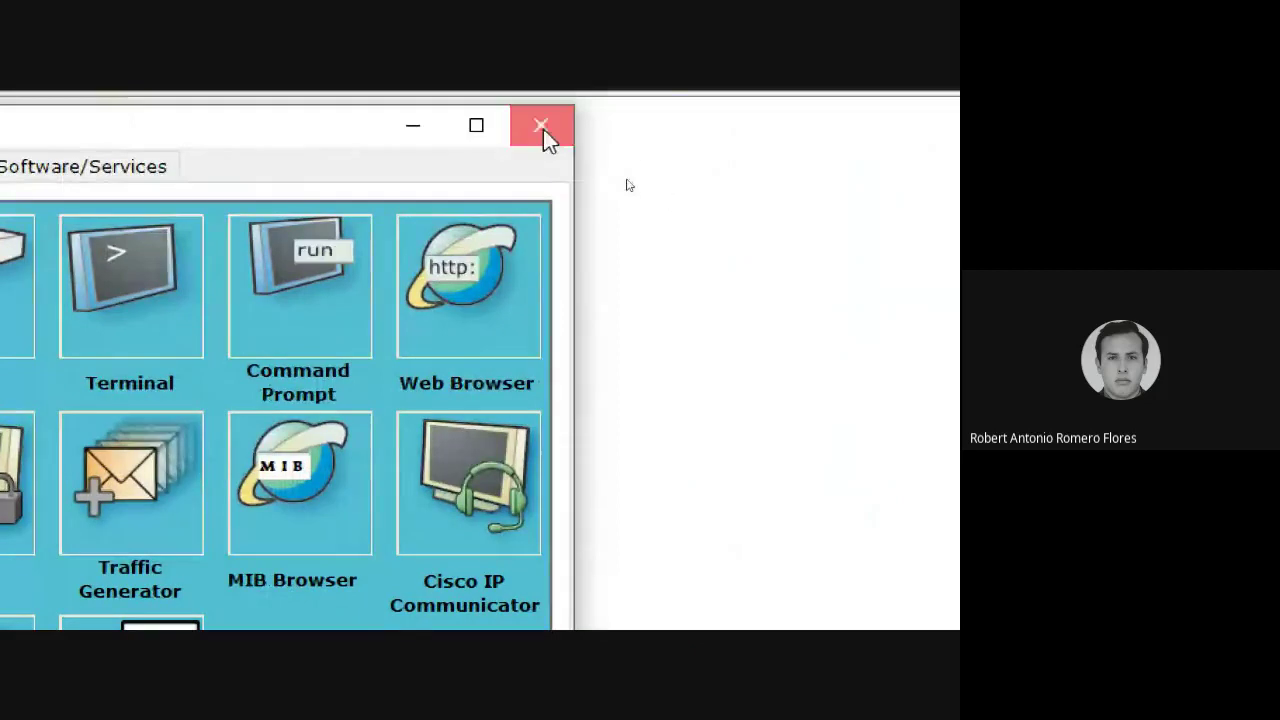
click(543, 129)
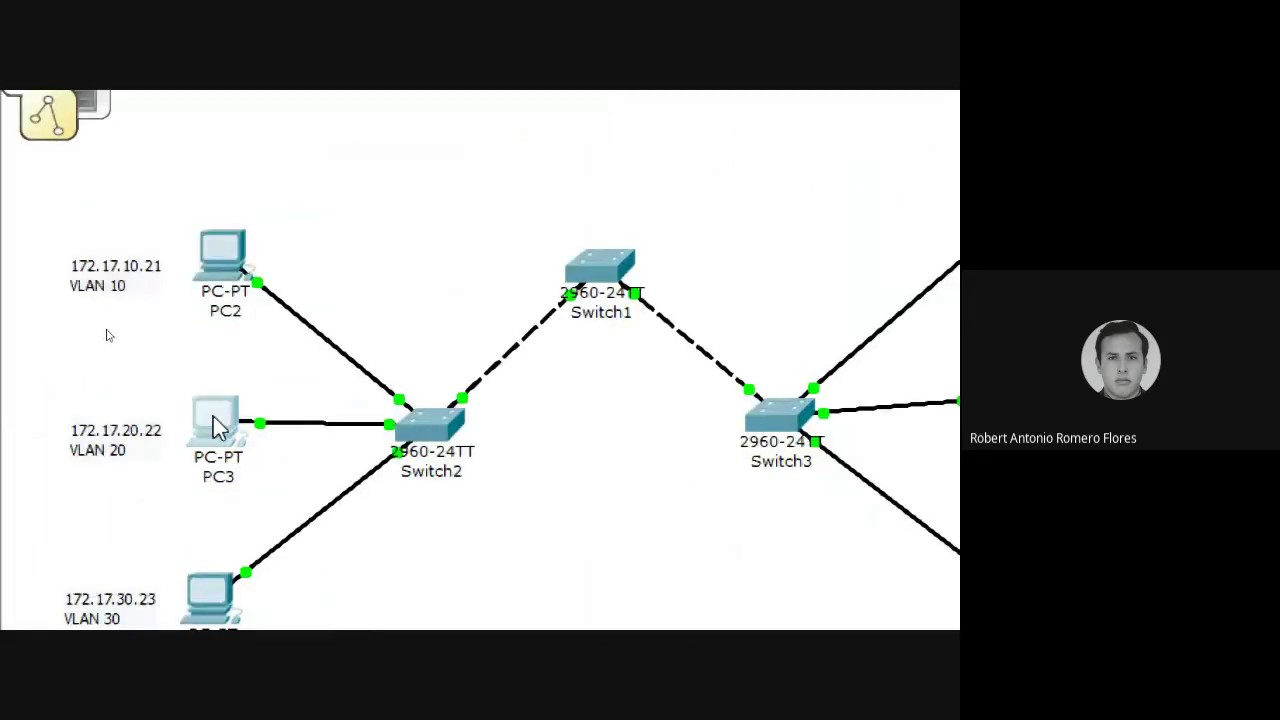
Open PC3's IP Configuration and set its subnet mask to 255.255.0.0
click(213, 425)
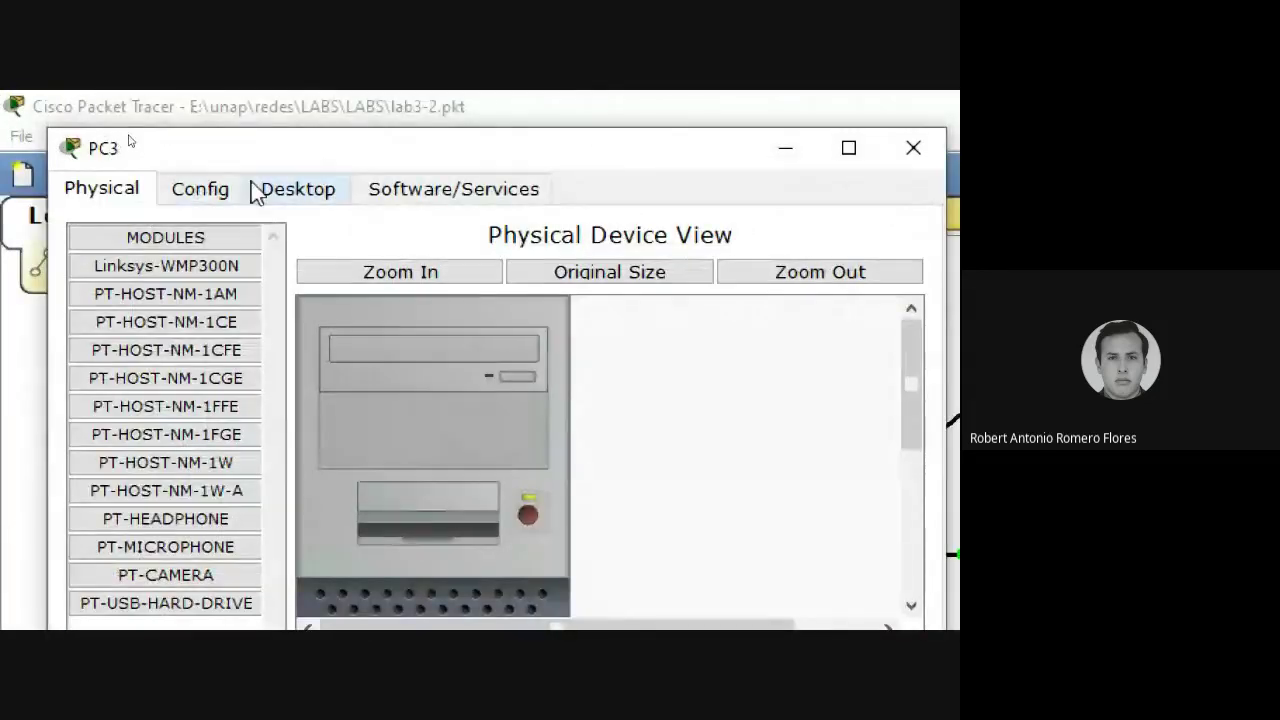
click(255, 188)
click(180, 310)
click(403, 420)
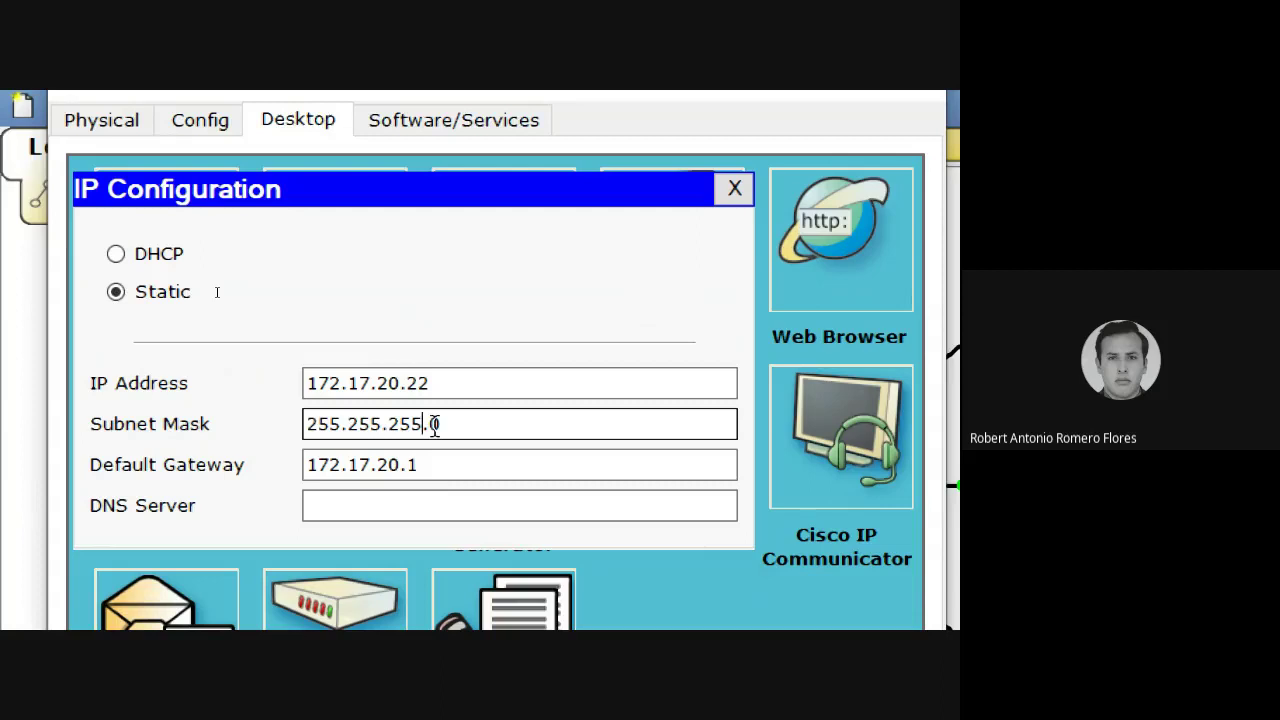
key(BackSpace)
key(BackSpace)
key(BackSpace)
text(0)
Set PC3's default gateway to 172.17.10.1 and close the PC3 window
click(430, 512)
click(400, 462)
key(BackSpace)
text(1)
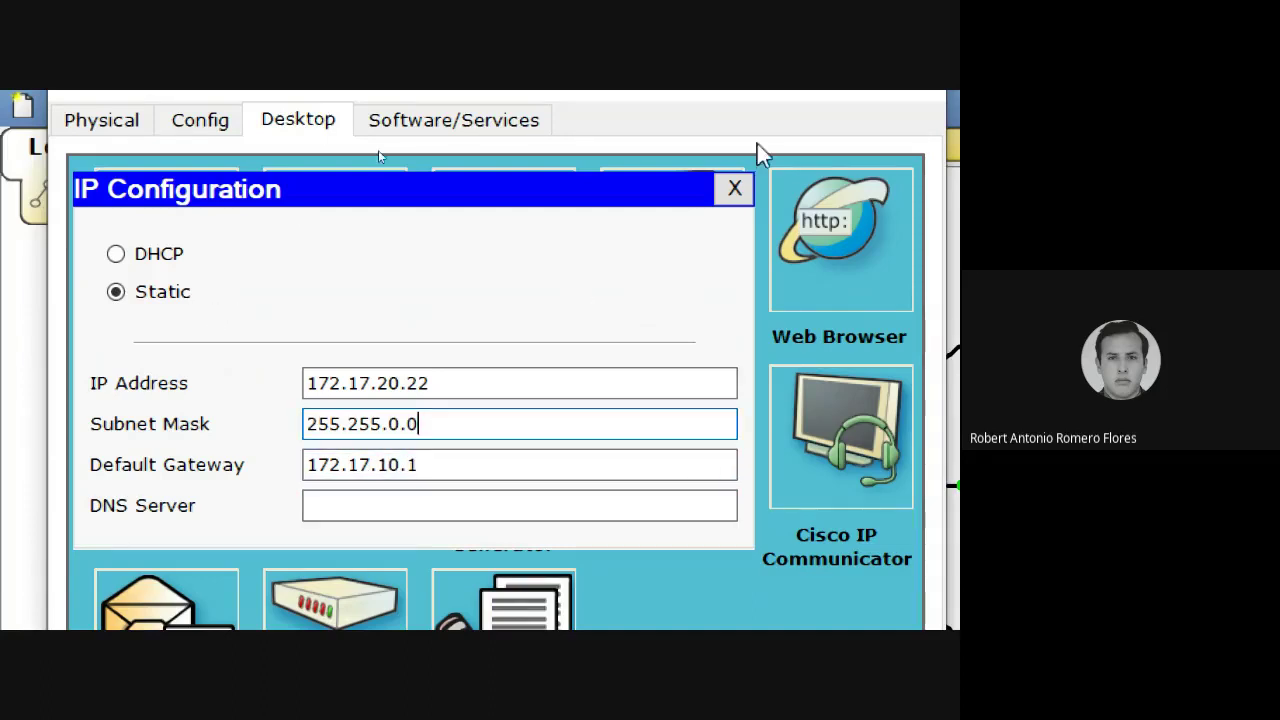
click(734, 189)
click(761, 142)
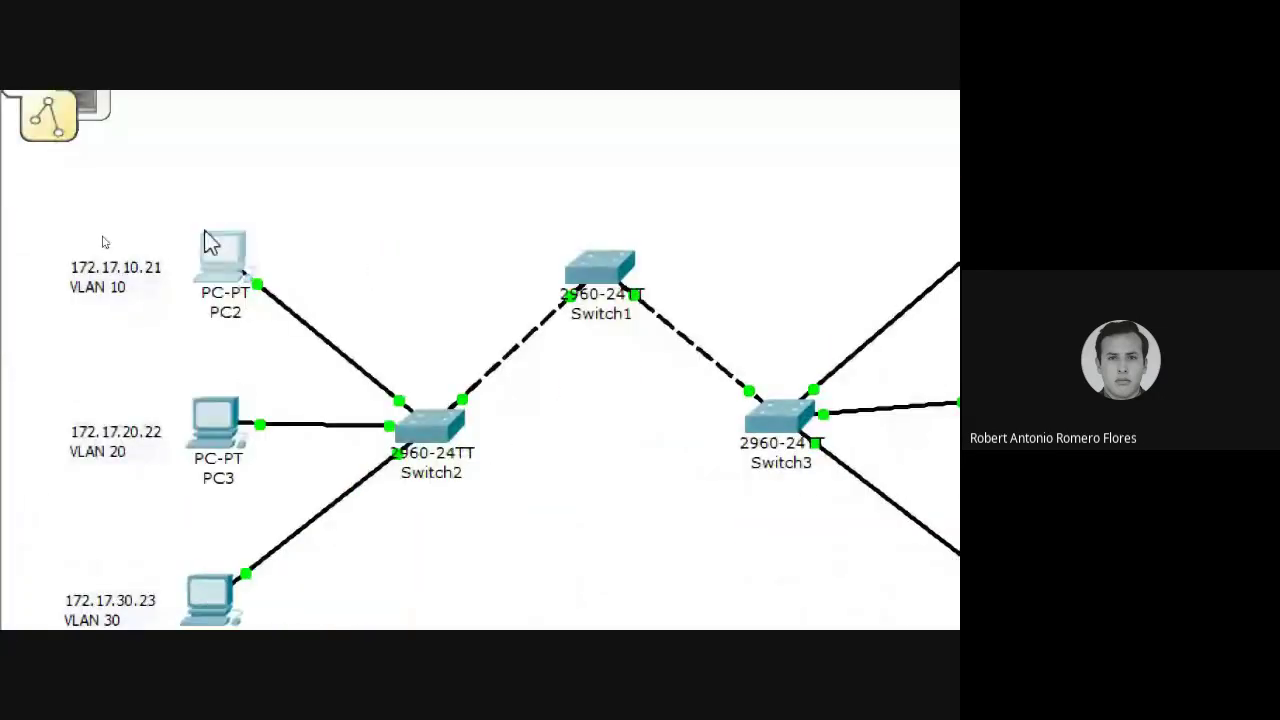
Recheck the subnet mask and default gateway in PC2's IP Configuration, and close the PC2 window
click(220, 255)
click(268, 278)
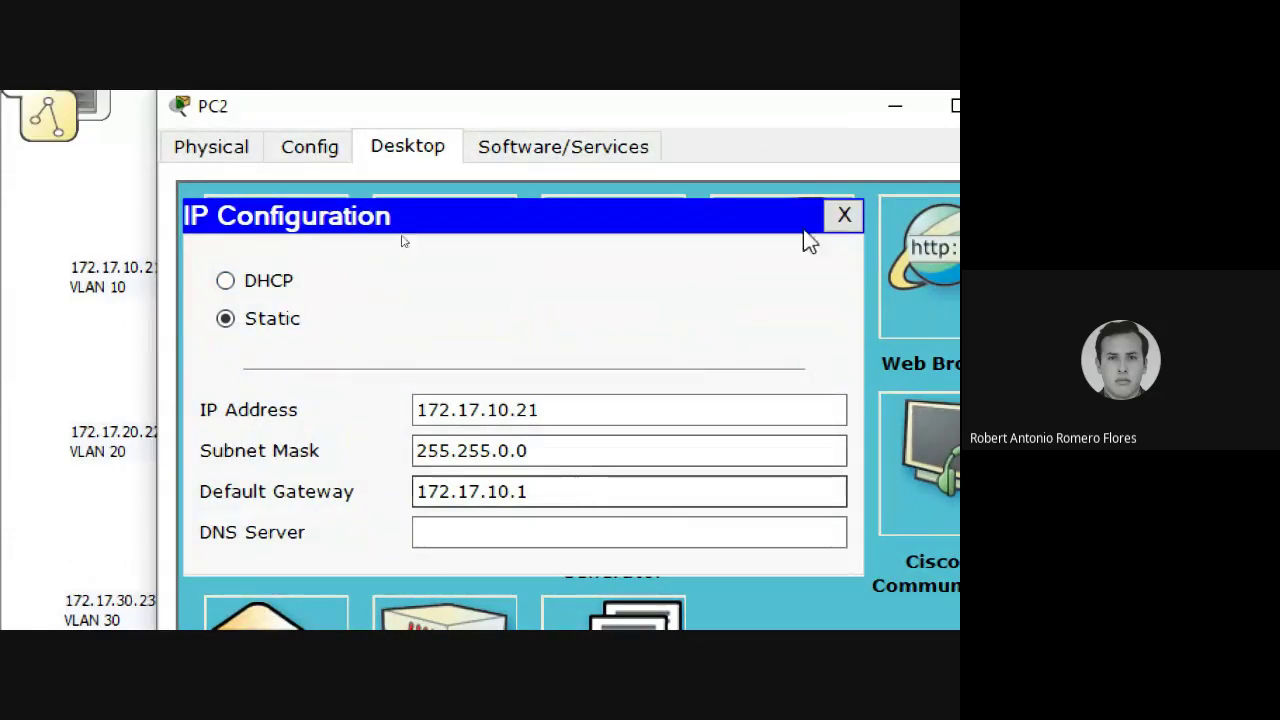
drag(503, 451, 528, 451)
click(551, 495)
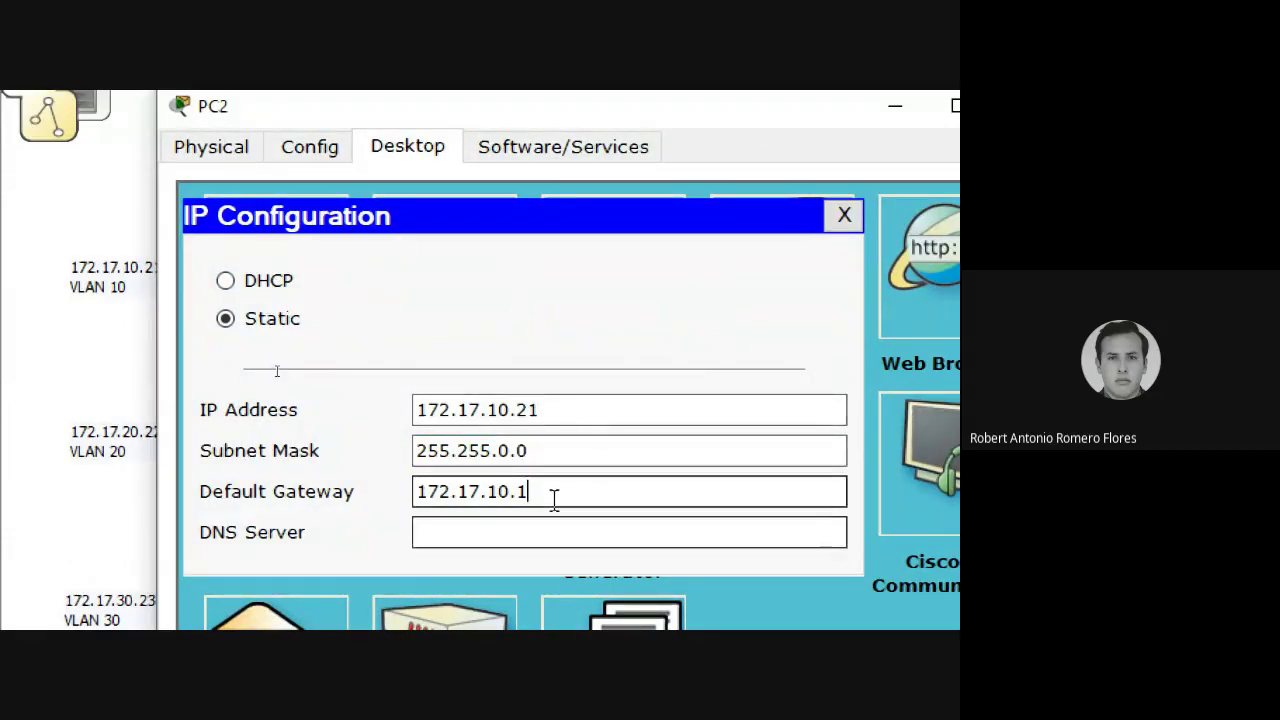
click(845, 218)
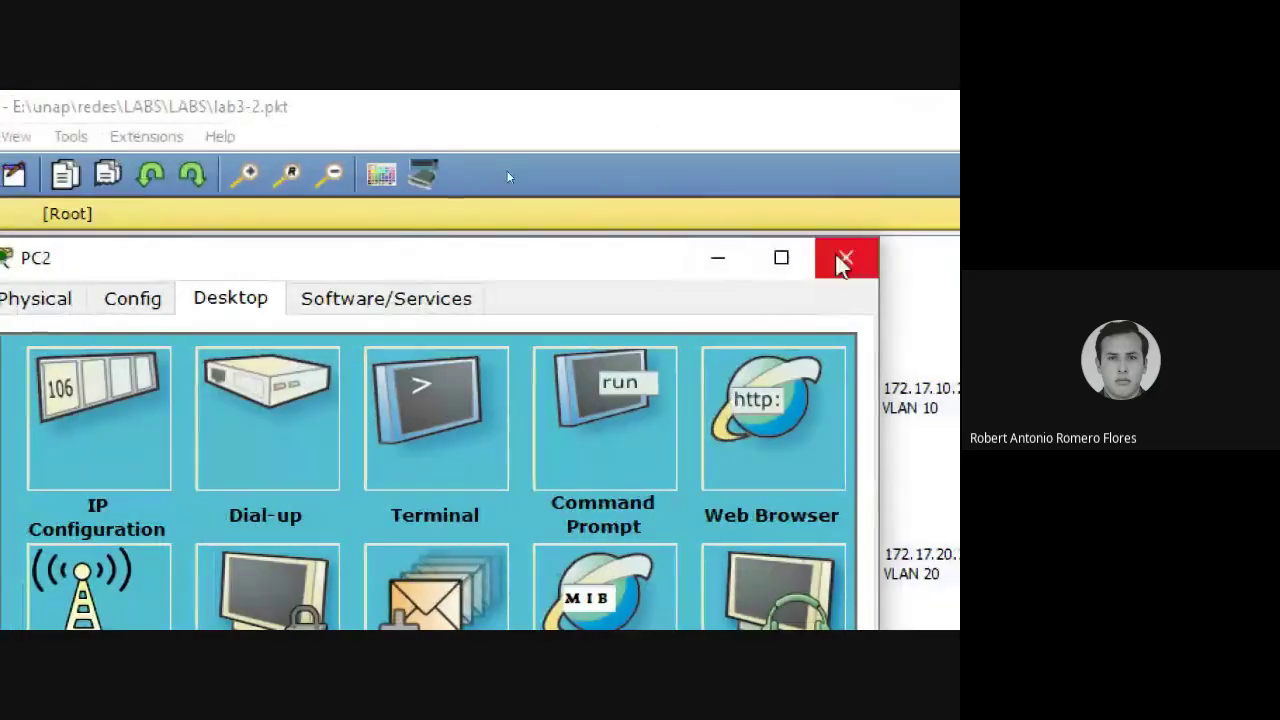
click(843, 260)
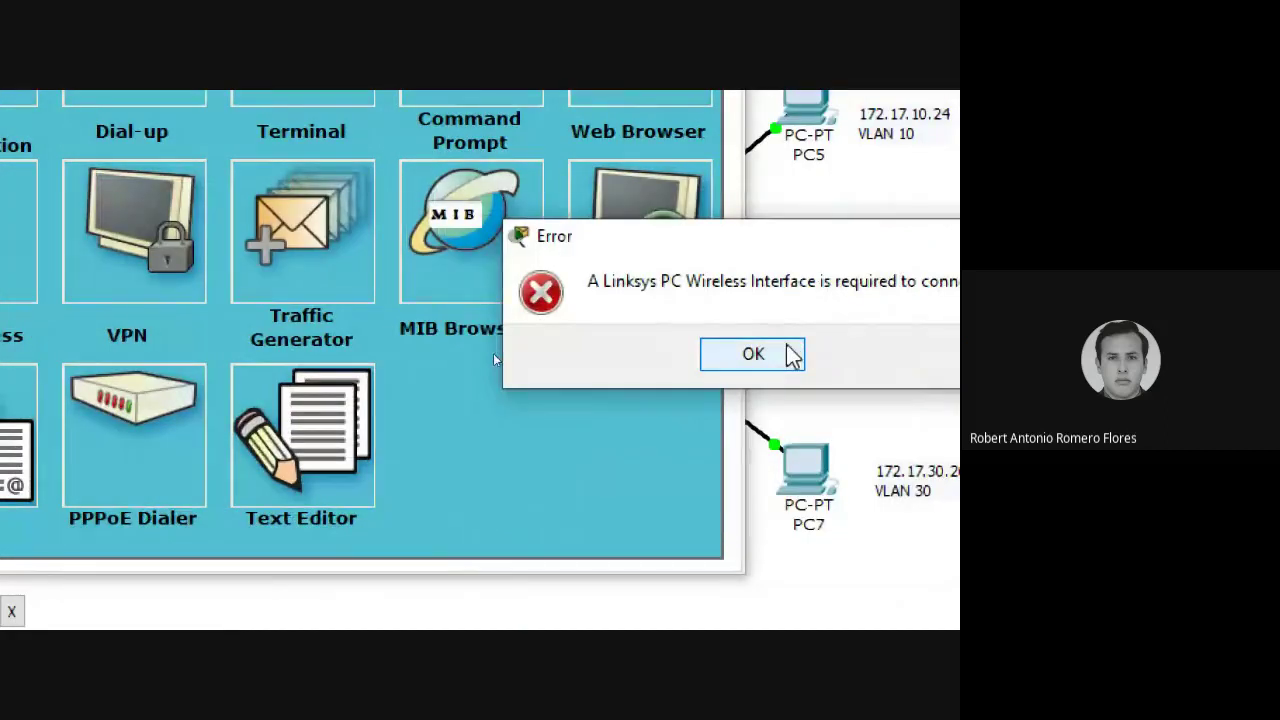
Dismiss the wireless interface error, review the mask and gateway in PC3's IP Configuration, and close PC3
click(753, 354)
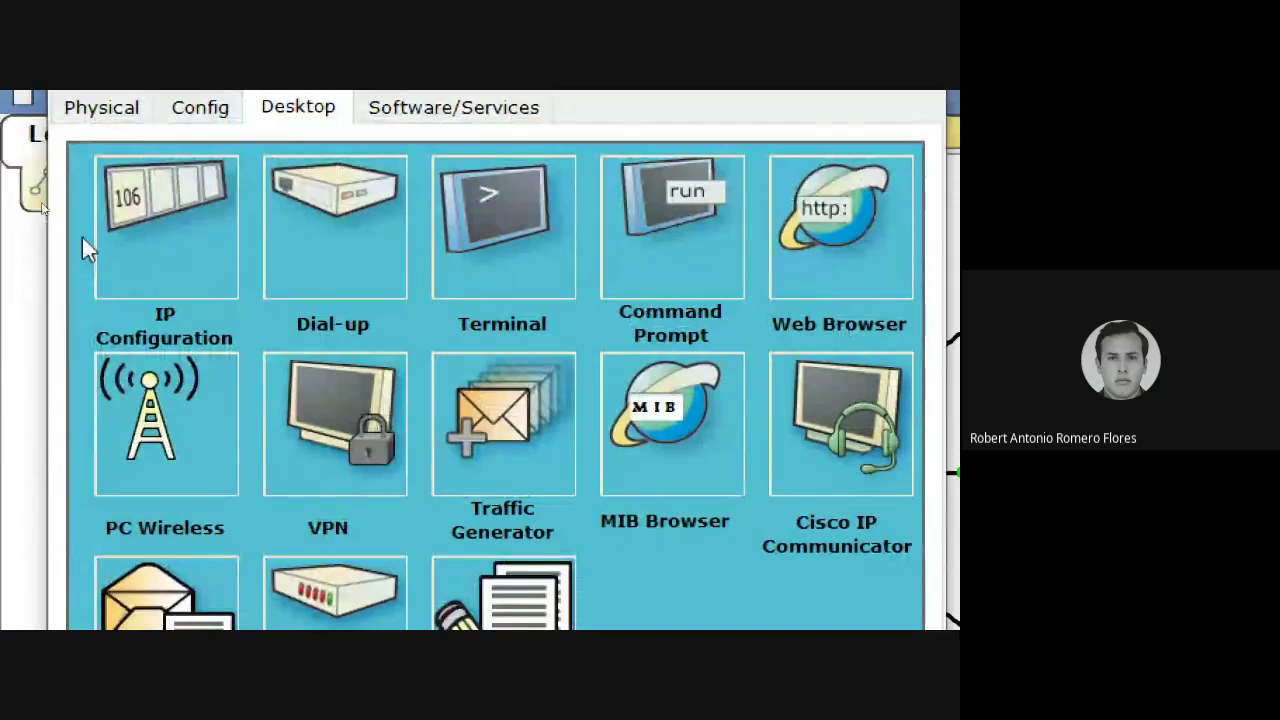
click(158, 210)
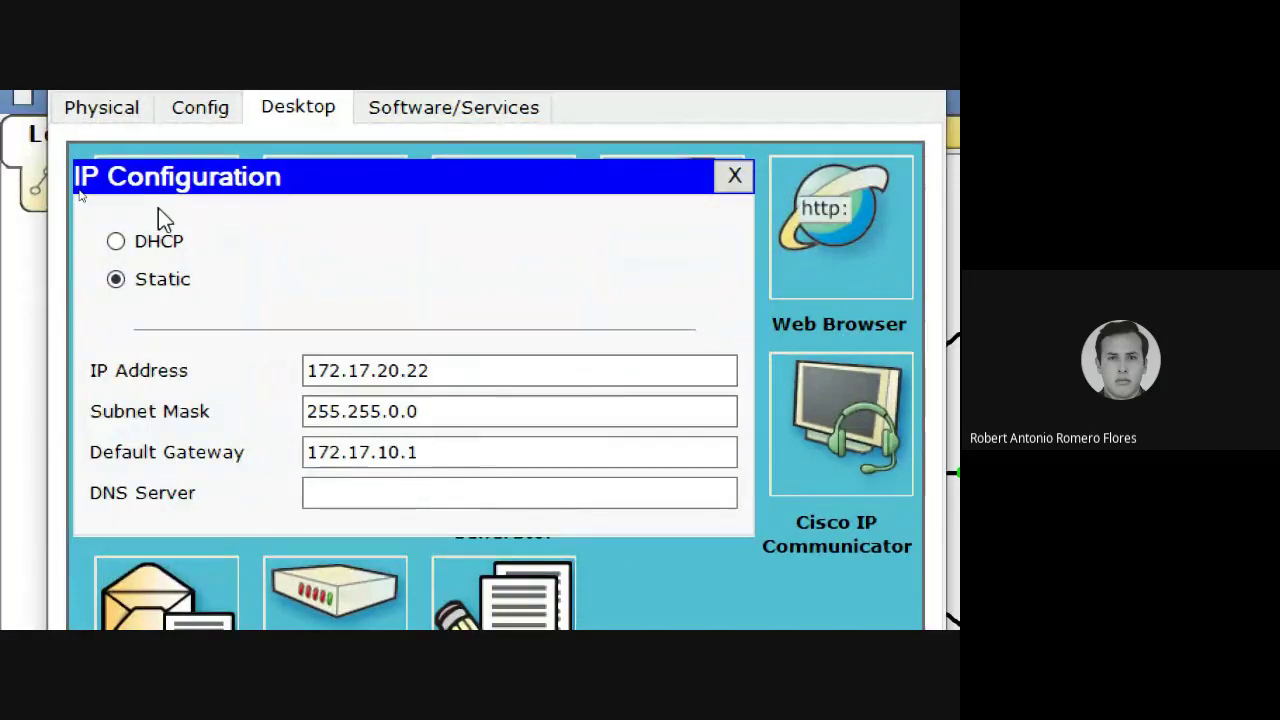
click(735, 177)
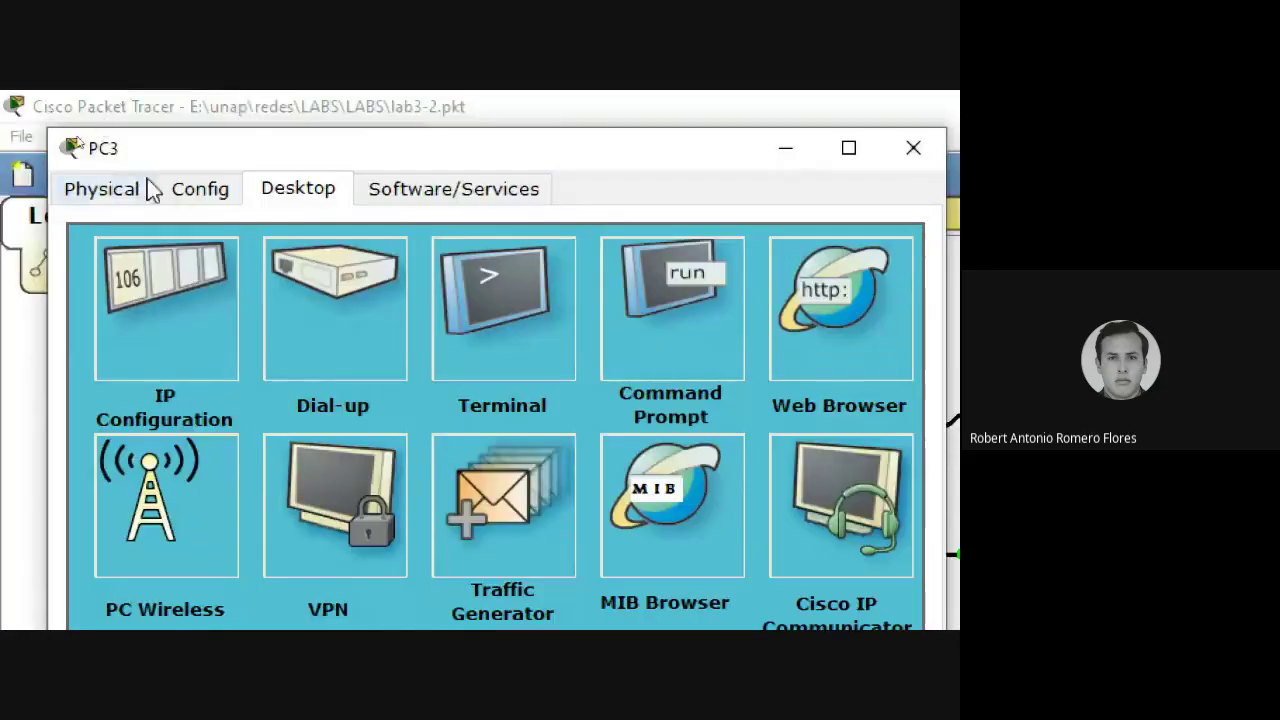
click(175, 270)
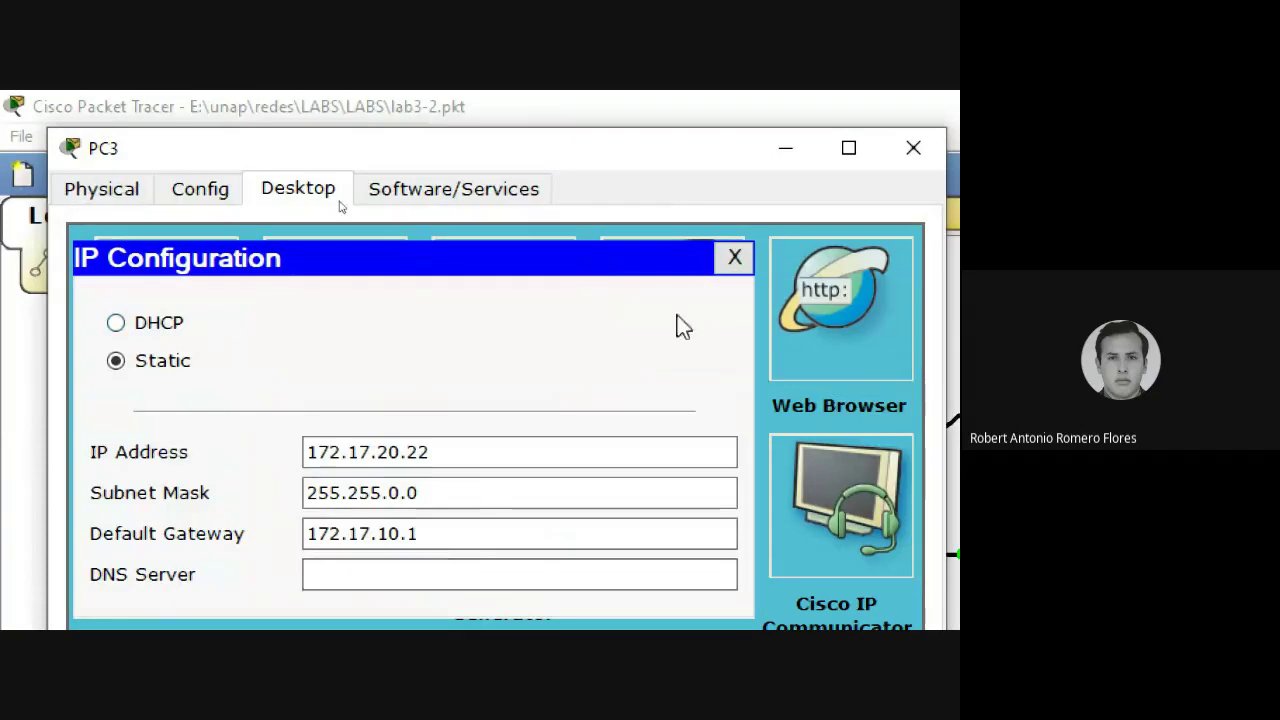
click(735, 257)
click(896, 149)
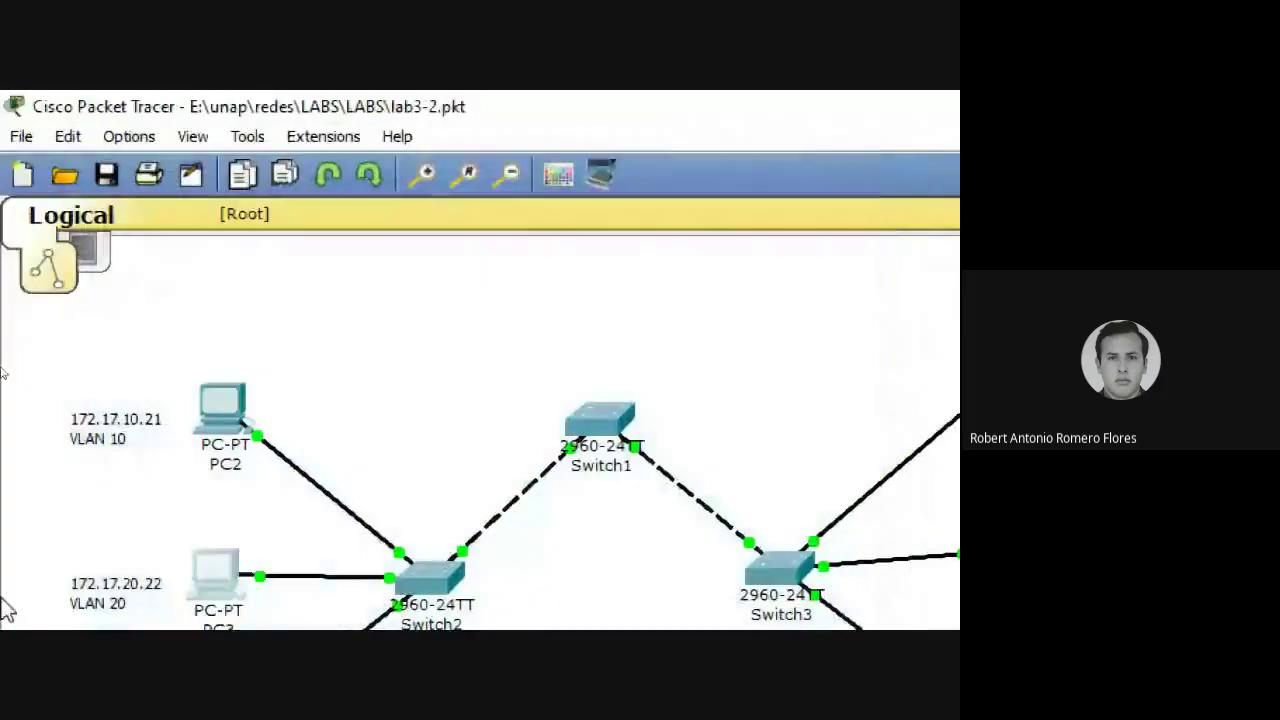
Review PC2's IP Configuration, repeat the ping to 172.17.20.22 from its Command Prompt, and close PC2
click(223, 325)
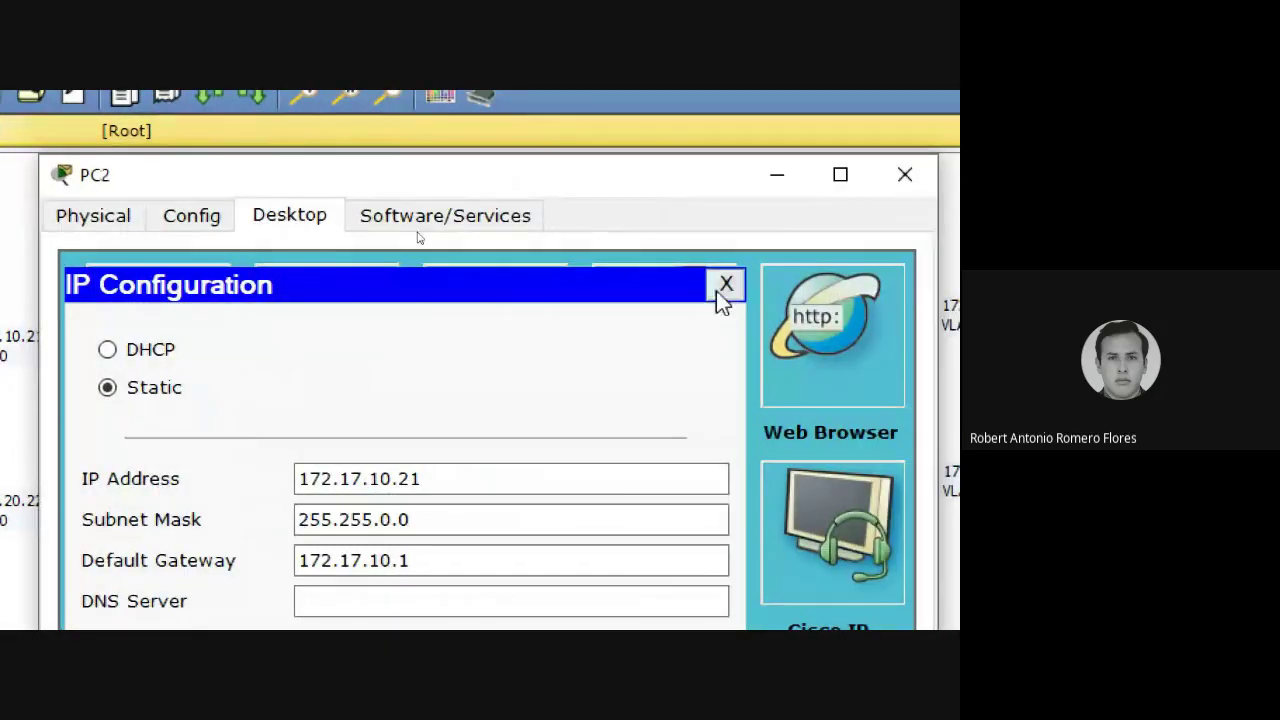
click(718, 292)
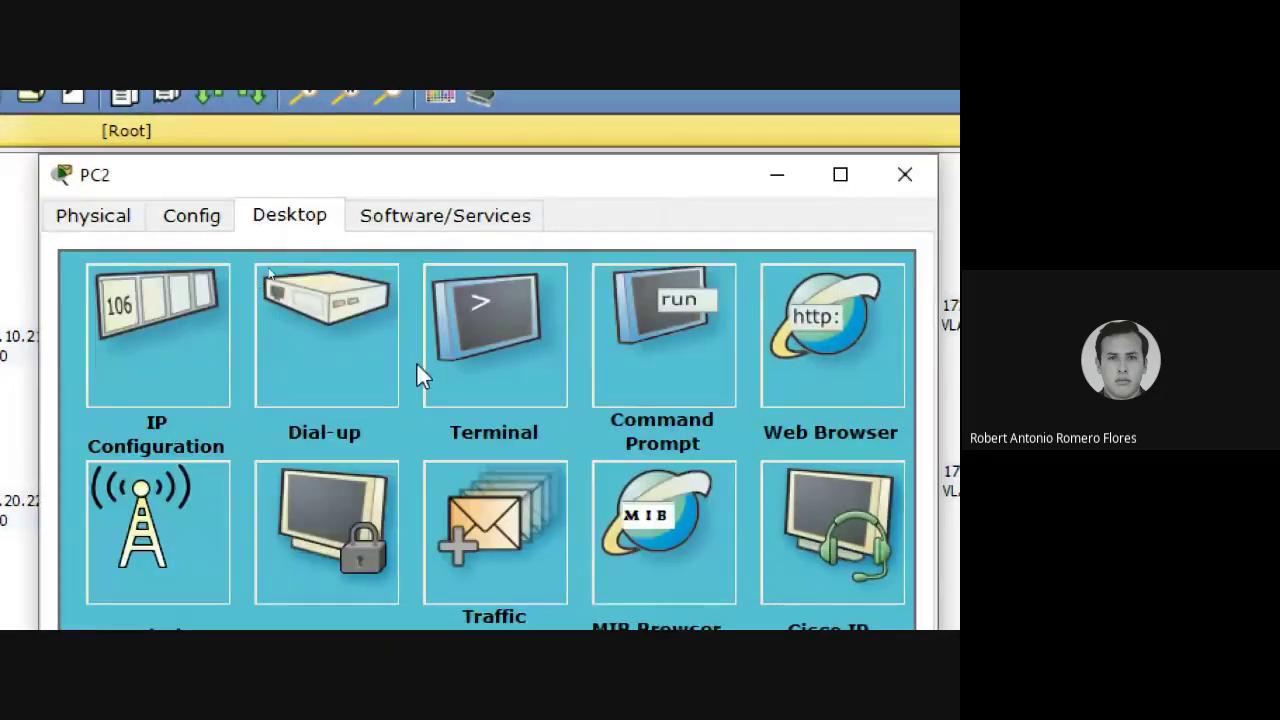
click(451, 358)
click(689, 317)
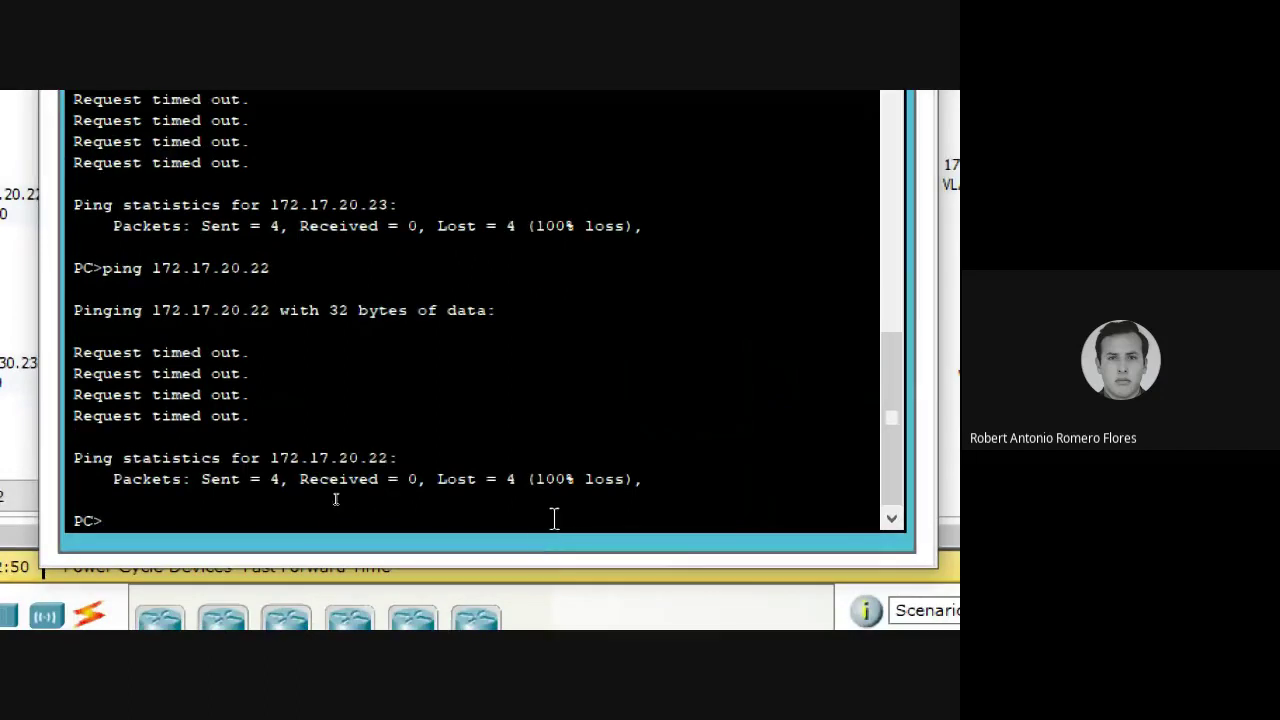
key(Up)
key(Return)
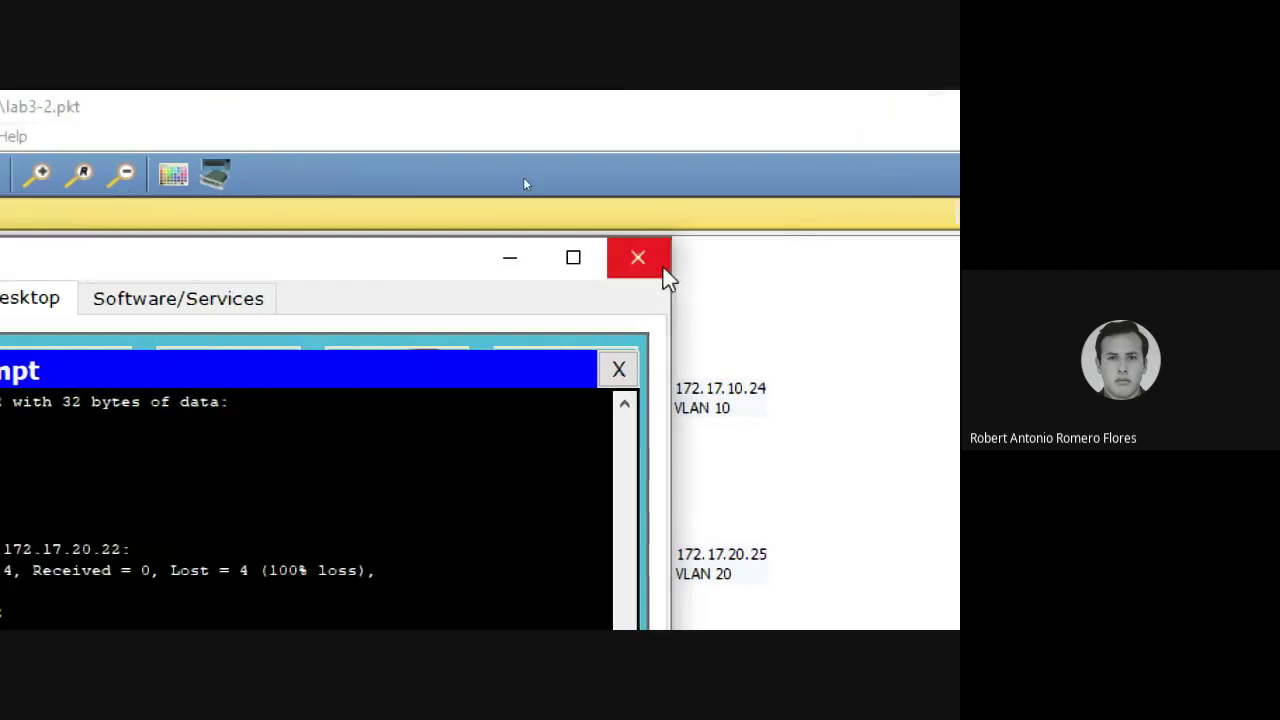
click(663, 268)
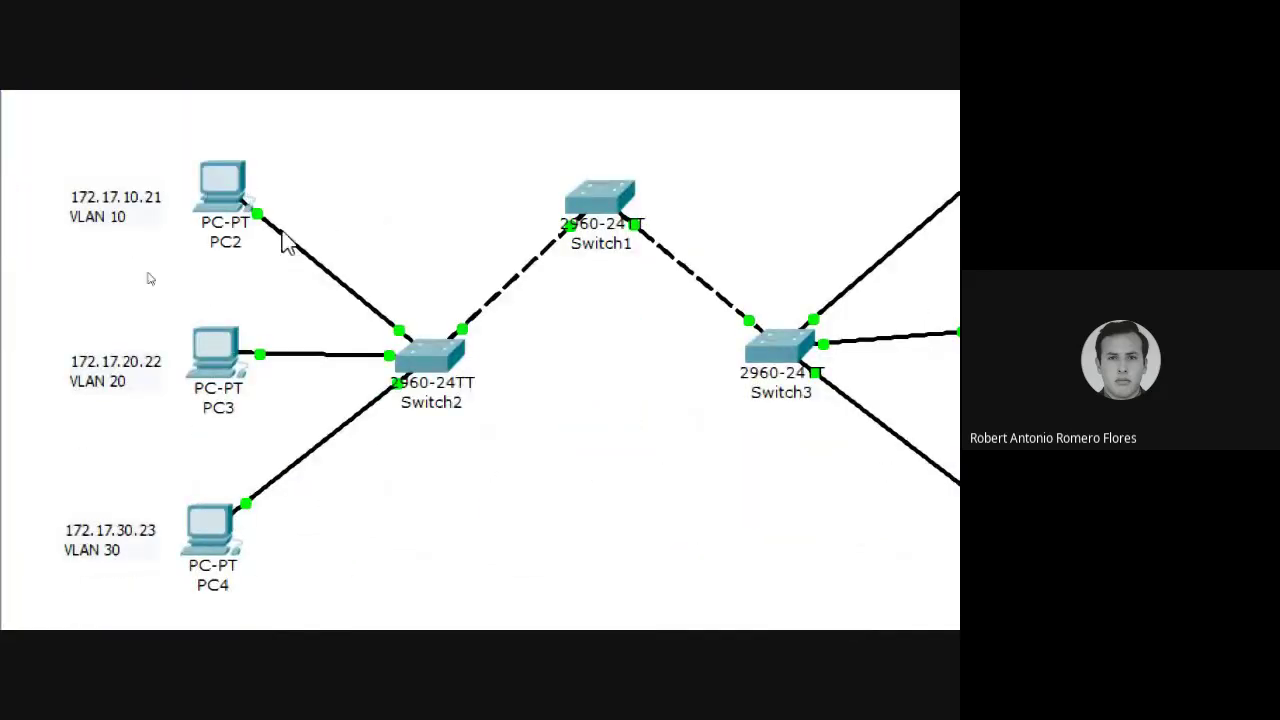
Examine the subnet mask and default gateway in PC3's IP Configuration, and close the PC3 window
click(214, 350)
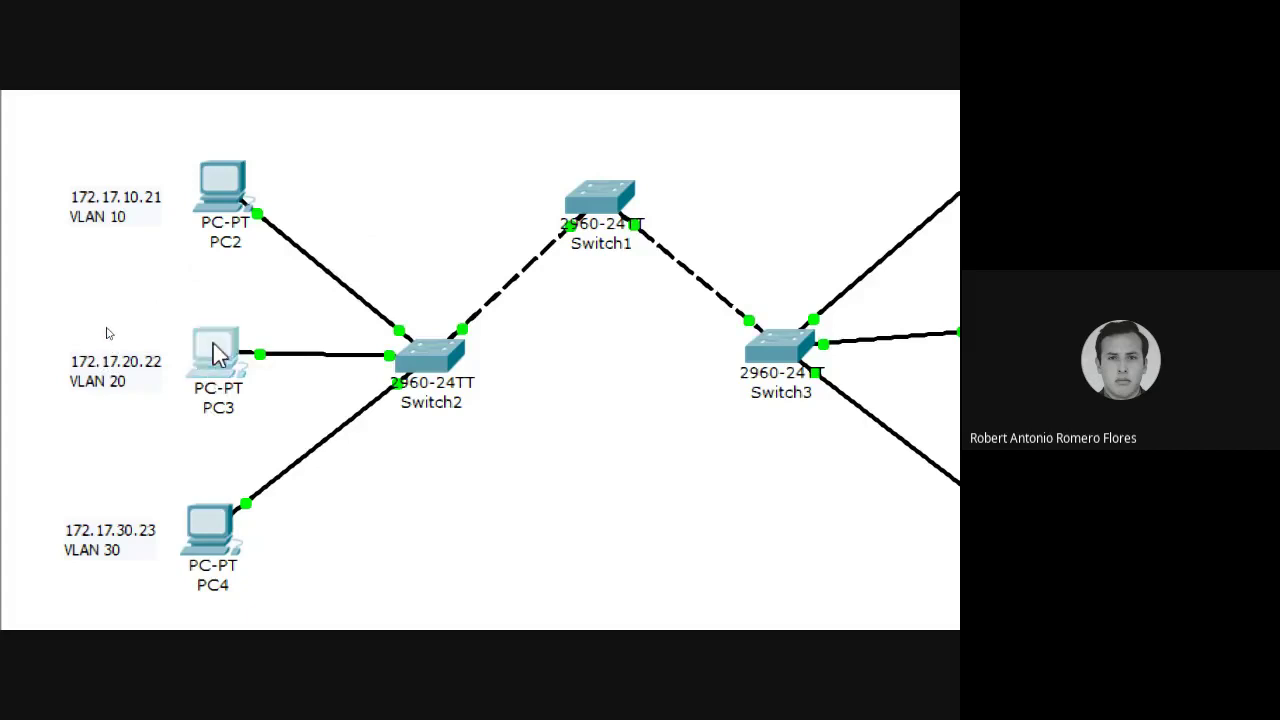
click(172, 274)
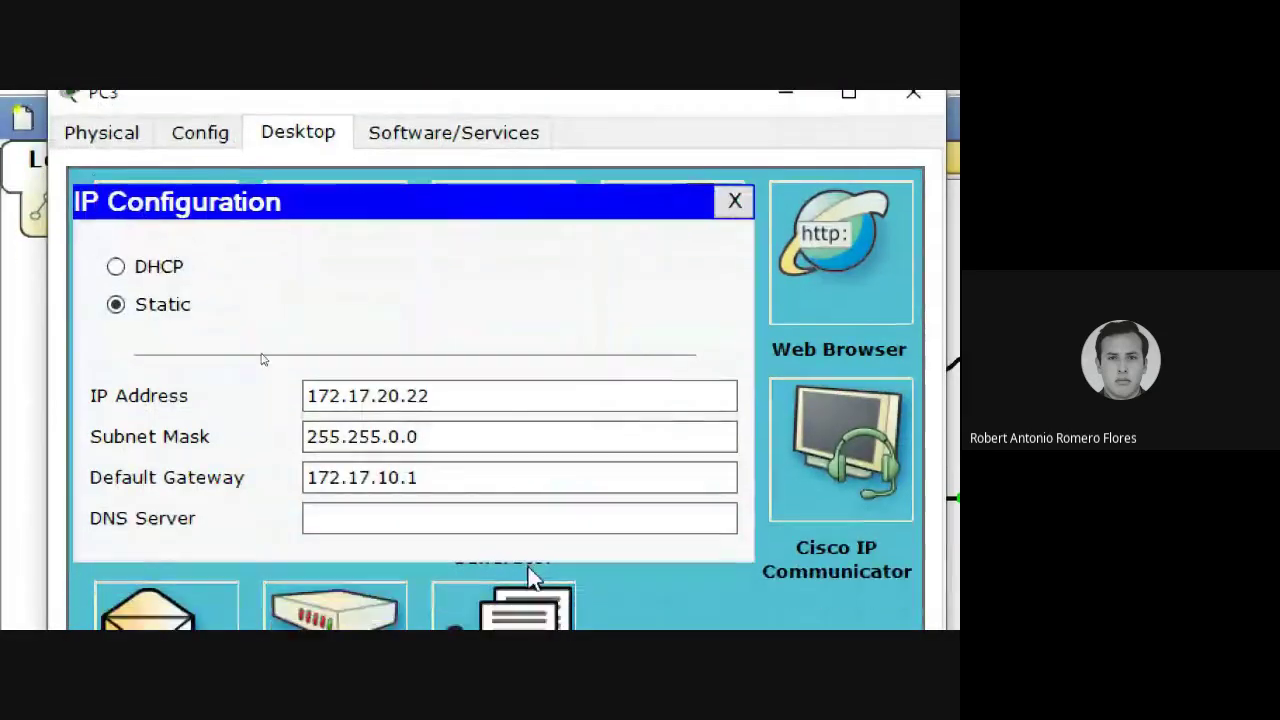
drag(433, 437, 186, 437)
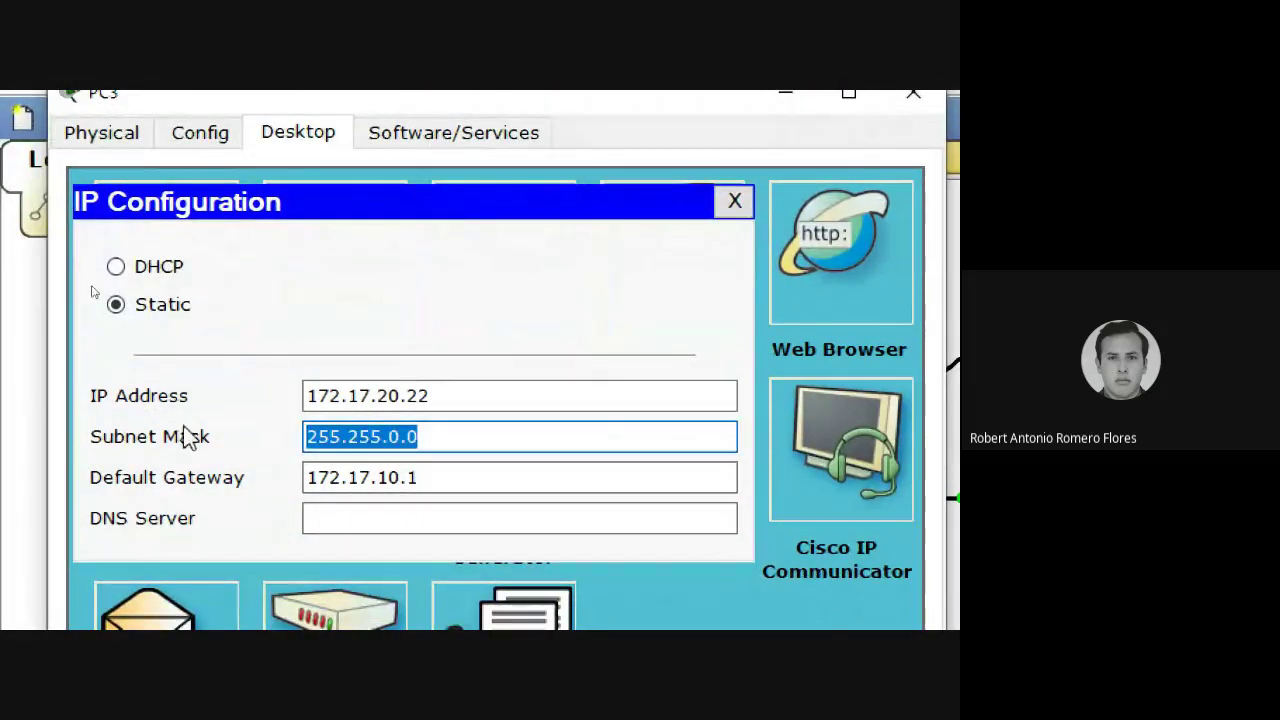
click(447, 470)
triple_click(488, 481)
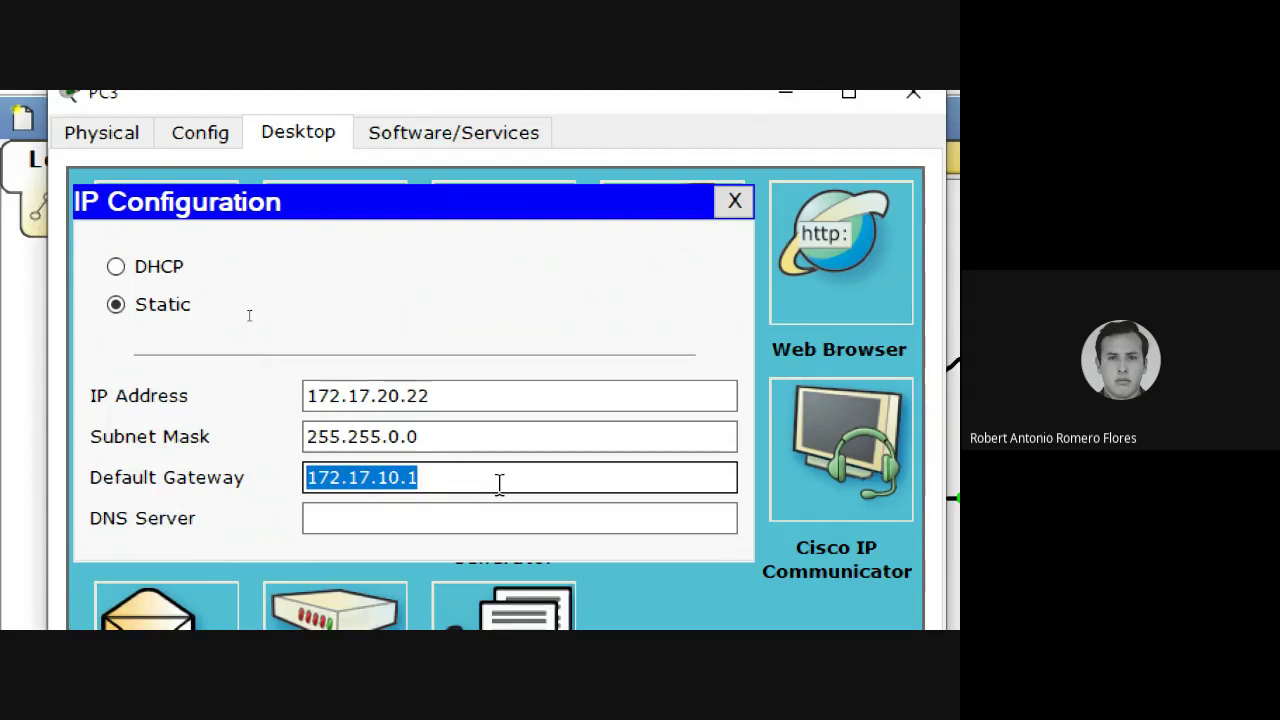
click(737, 201)
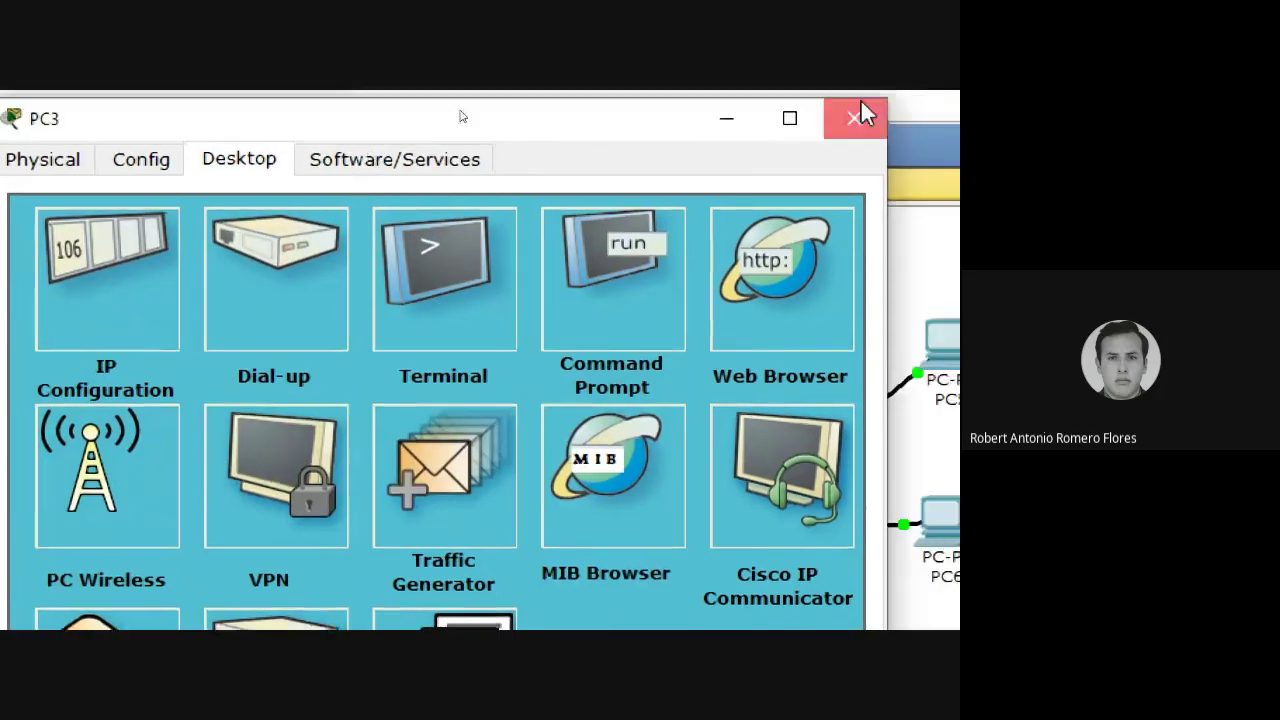
click(858, 103)
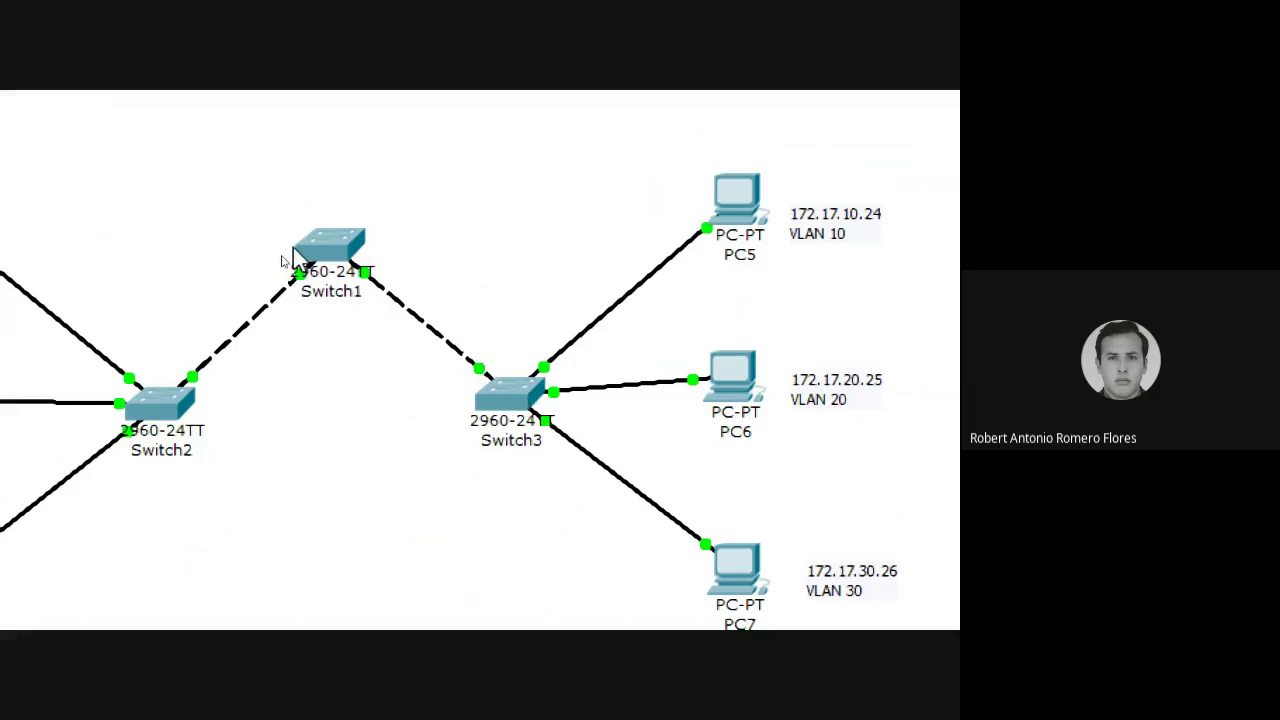
Enter privileged mode on S1, display its trunk interfaces with show int trunk, and highlight that command
click(349, 247)
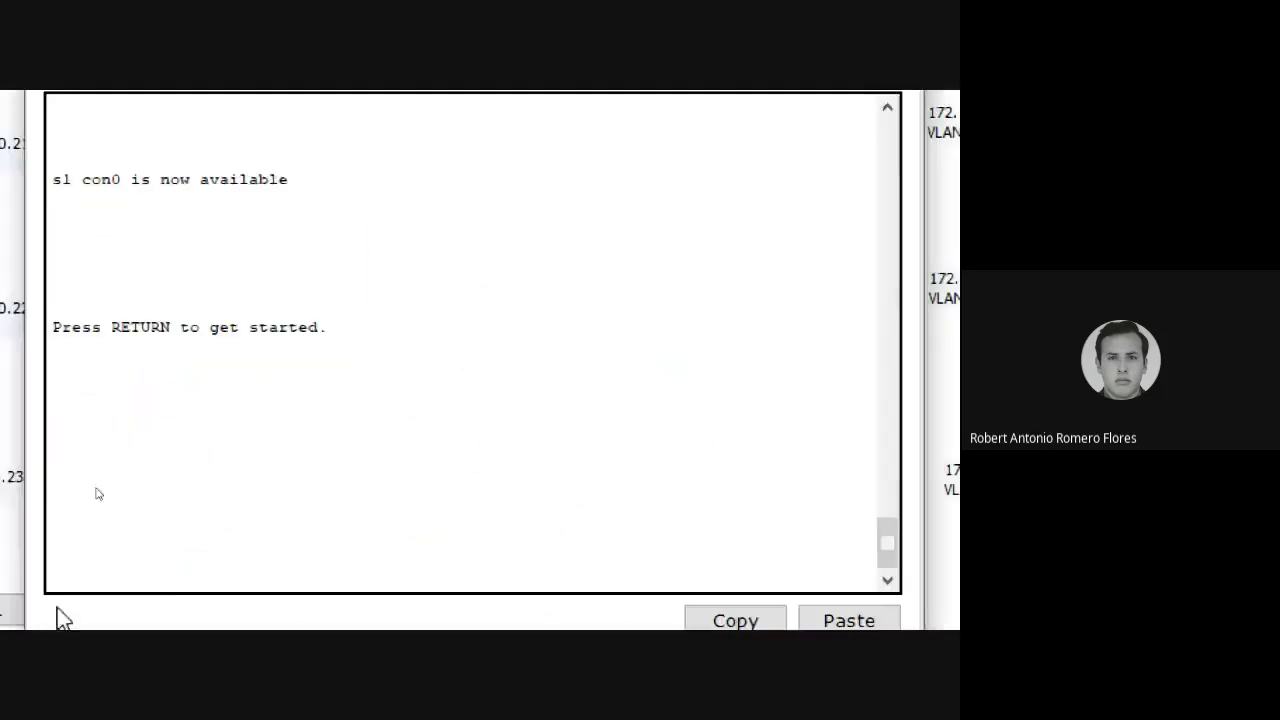
key(Return)
text(enbale)
key(Return)
text(enable)
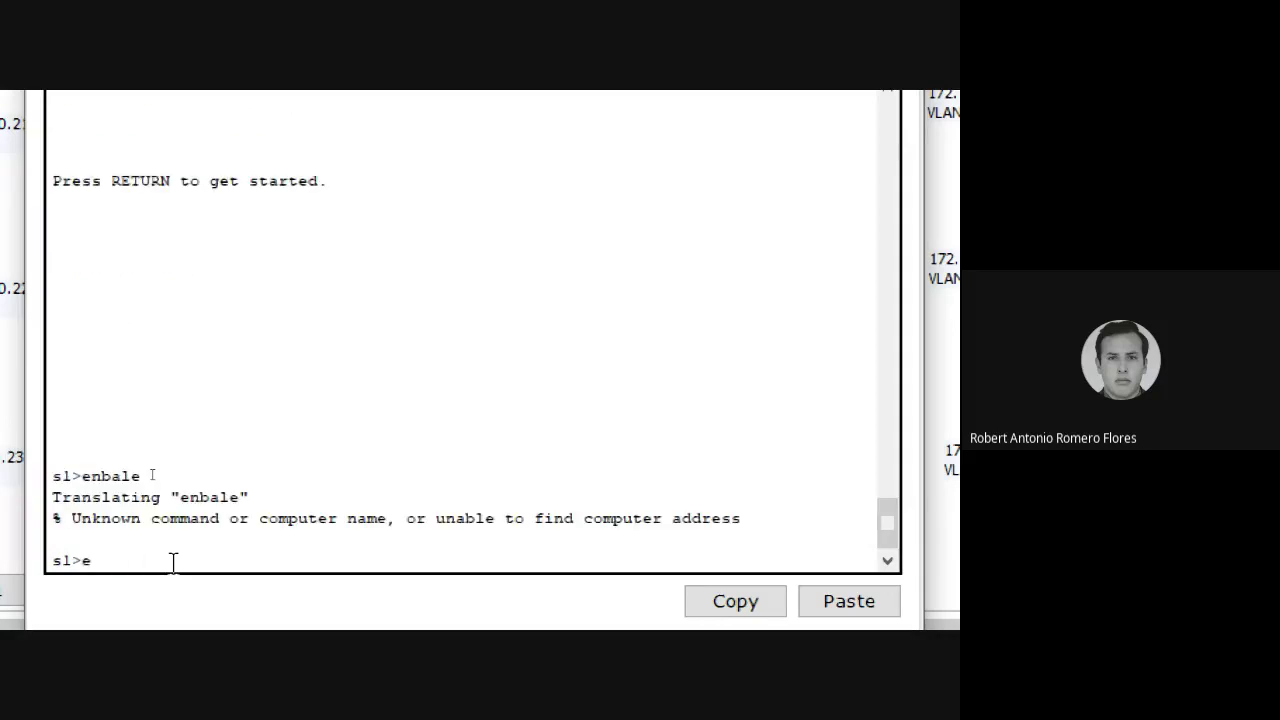
key(Return)
text(show)
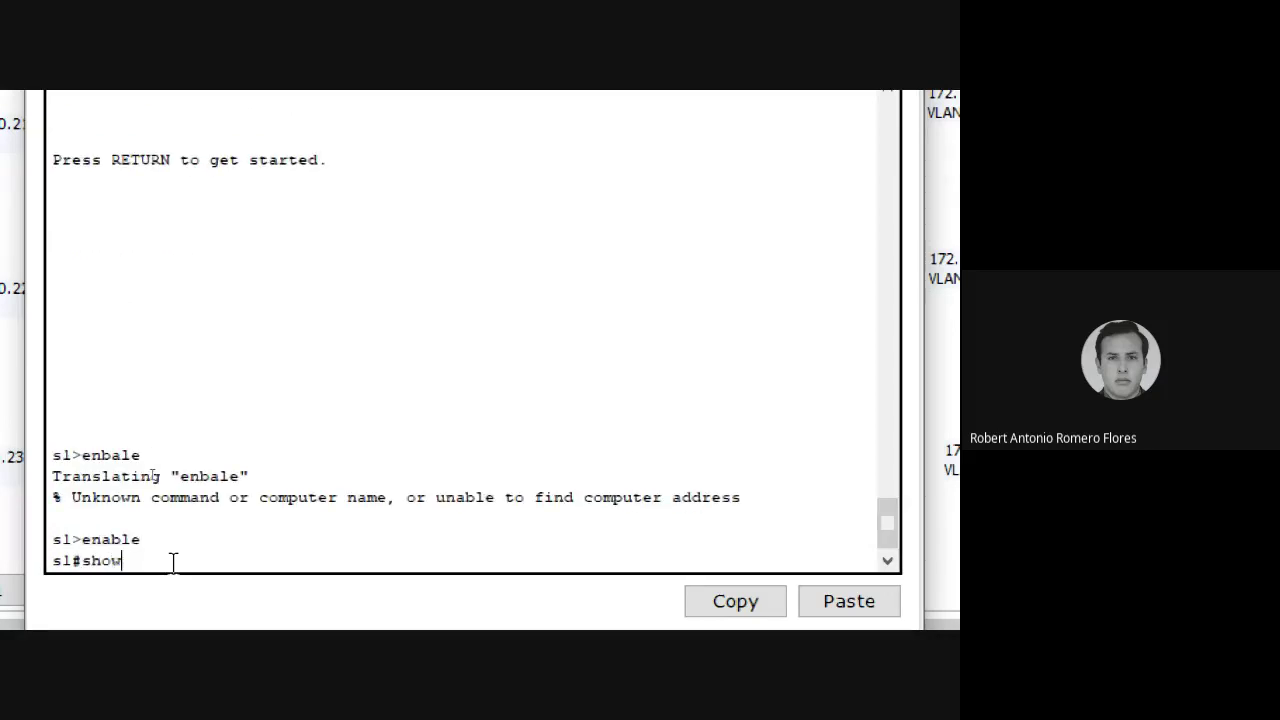
text( int trunk)
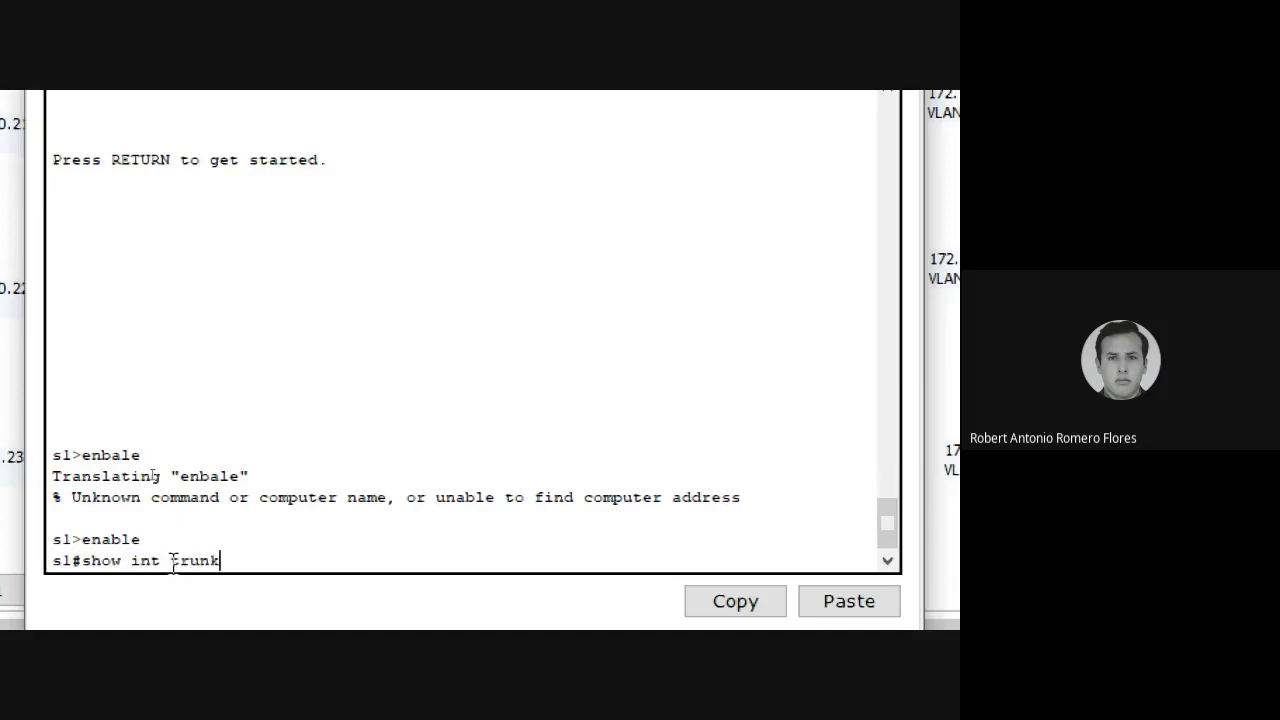
key(Return)
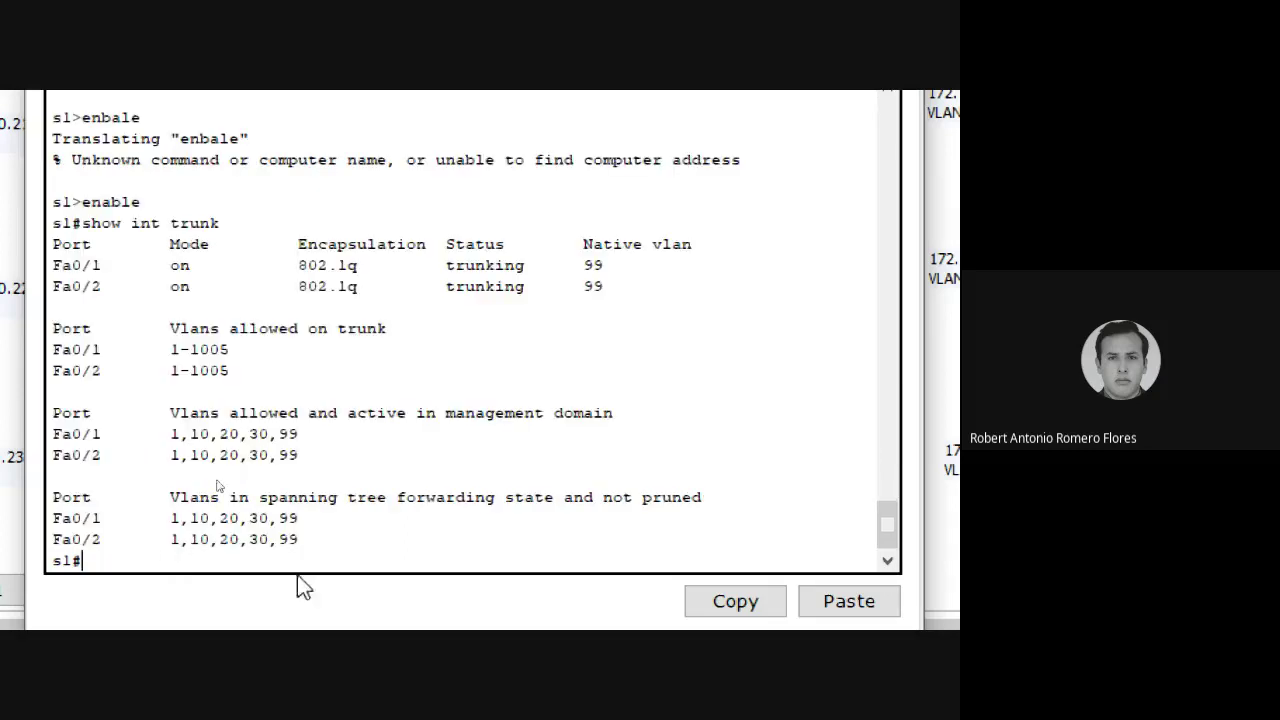
drag(372, 221, 126, 216)
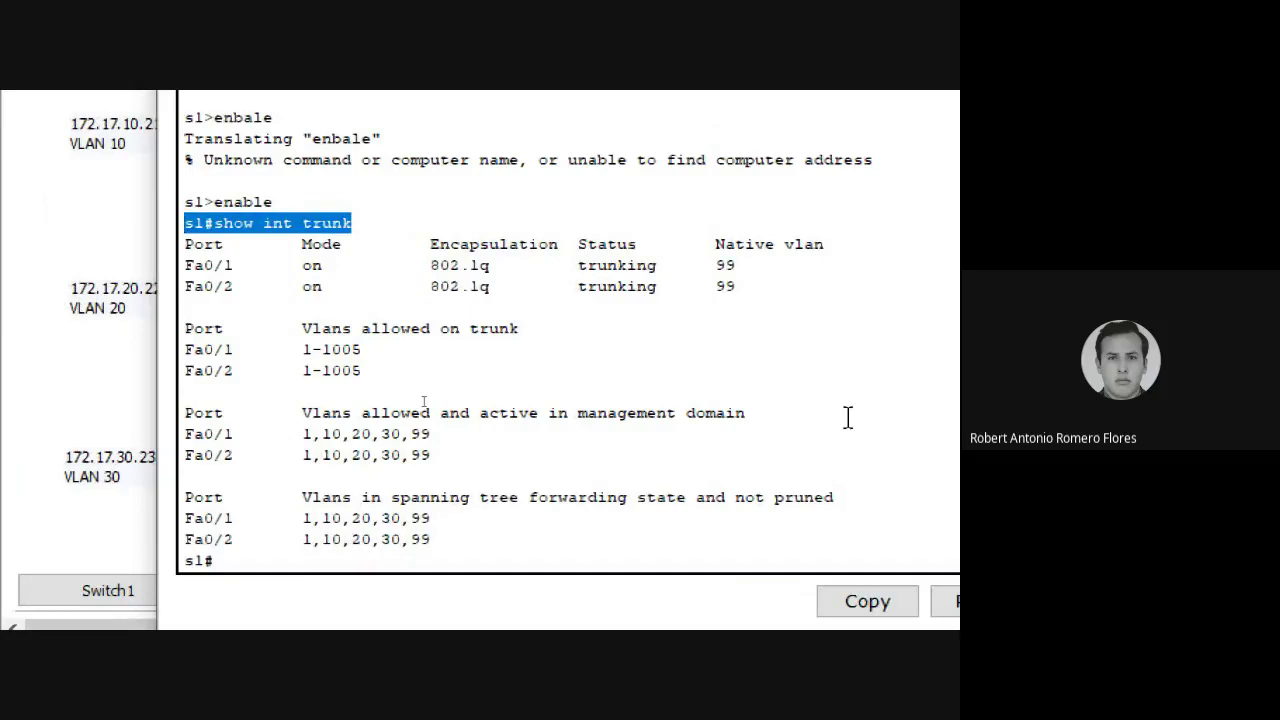